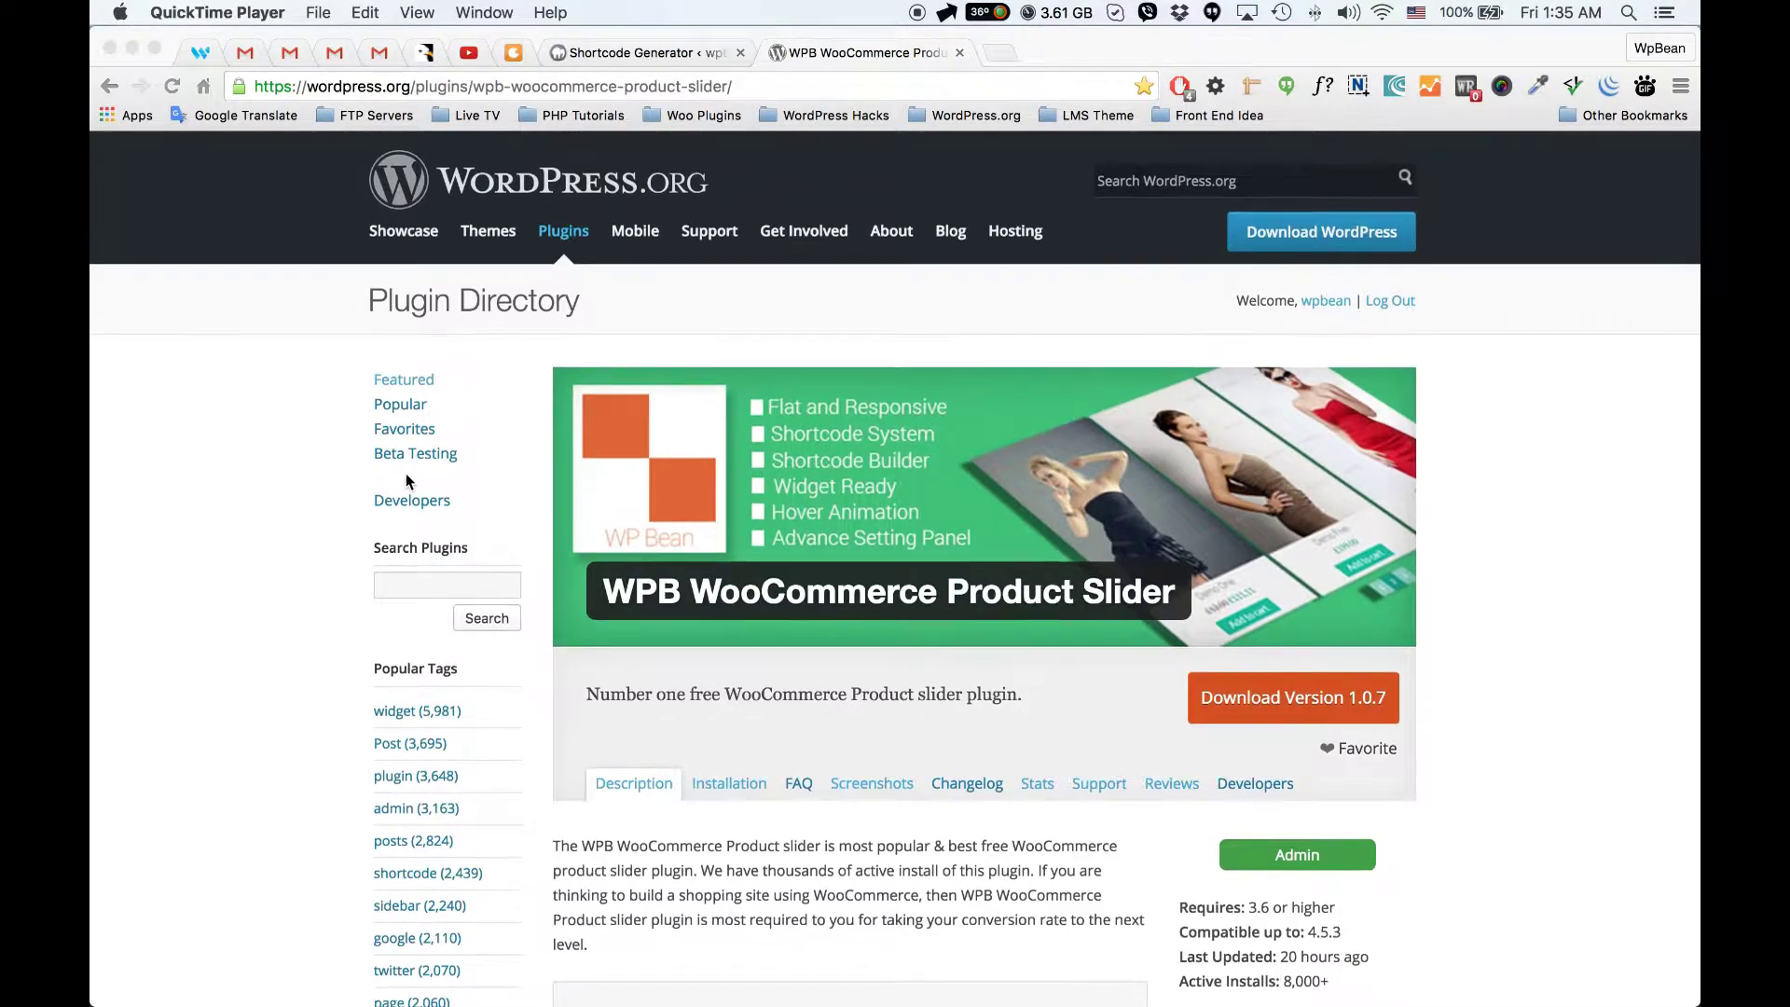
Step: Follow the 'Upgrade to the Pro Version Now!' link to the wpbean.com Pro product page
{"action": "scroll", "coordinate": [404, 477], "scroll_direction": "down", "scroll_amount": 7}
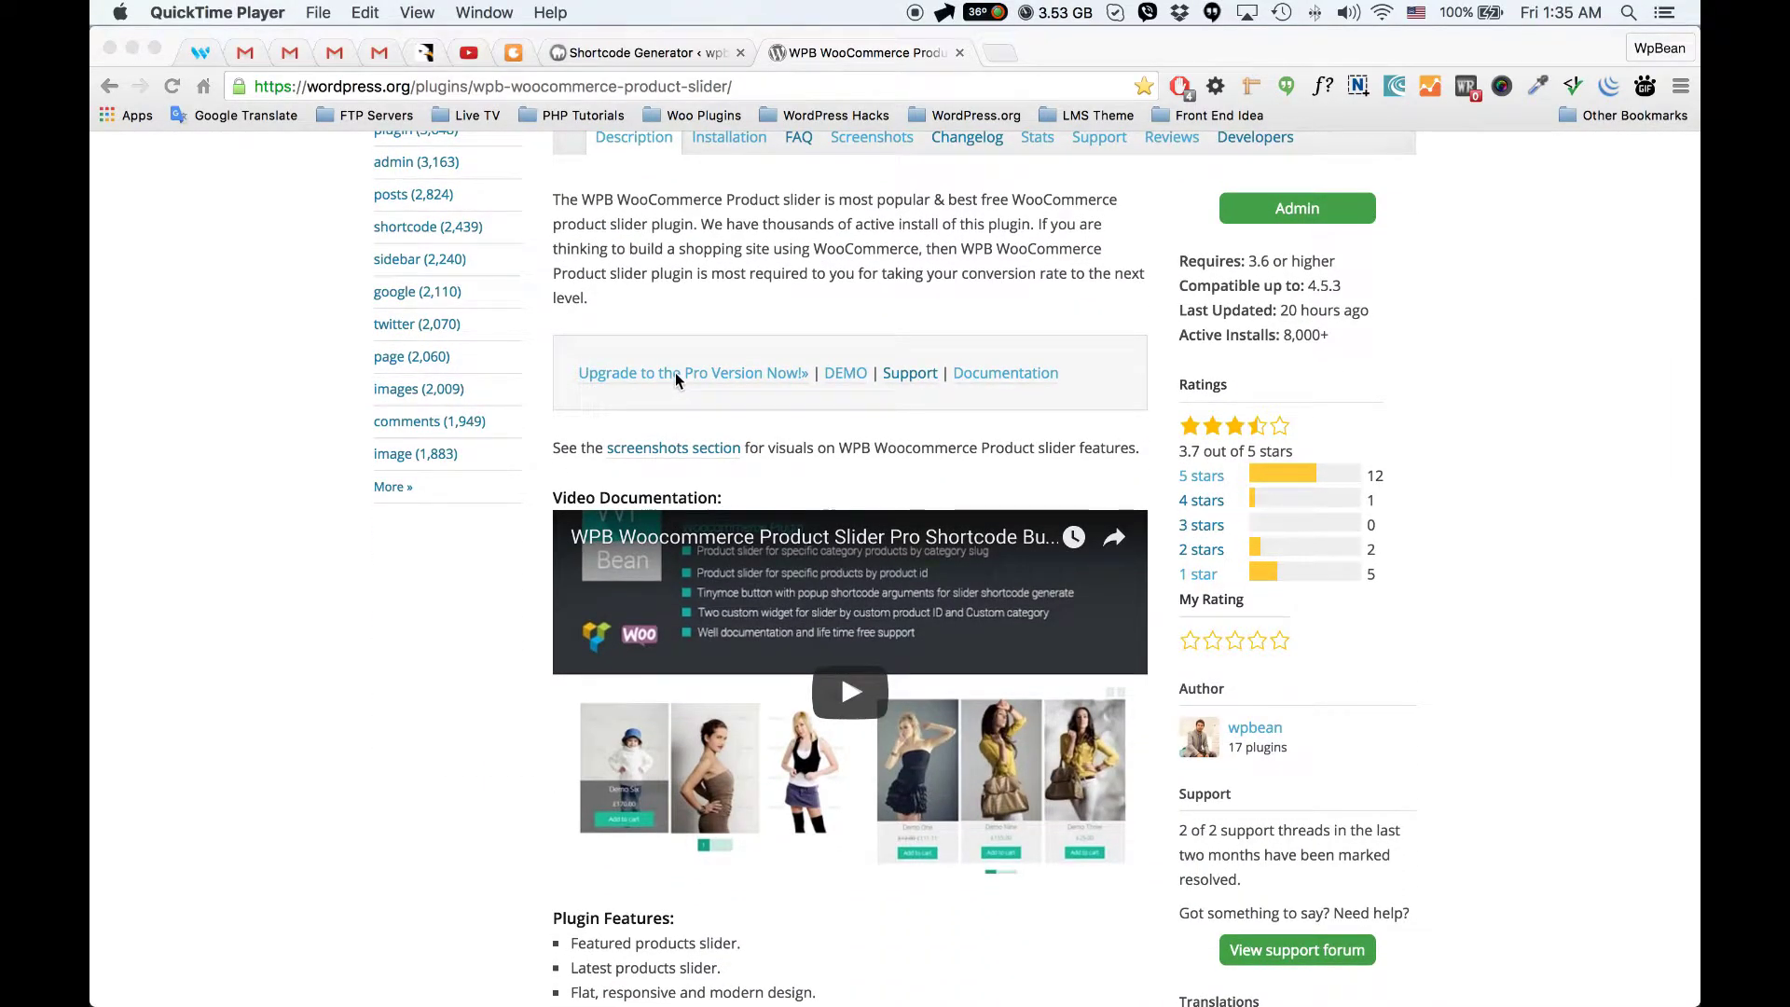
{"action": "left_click", "coordinate": [653, 372]}
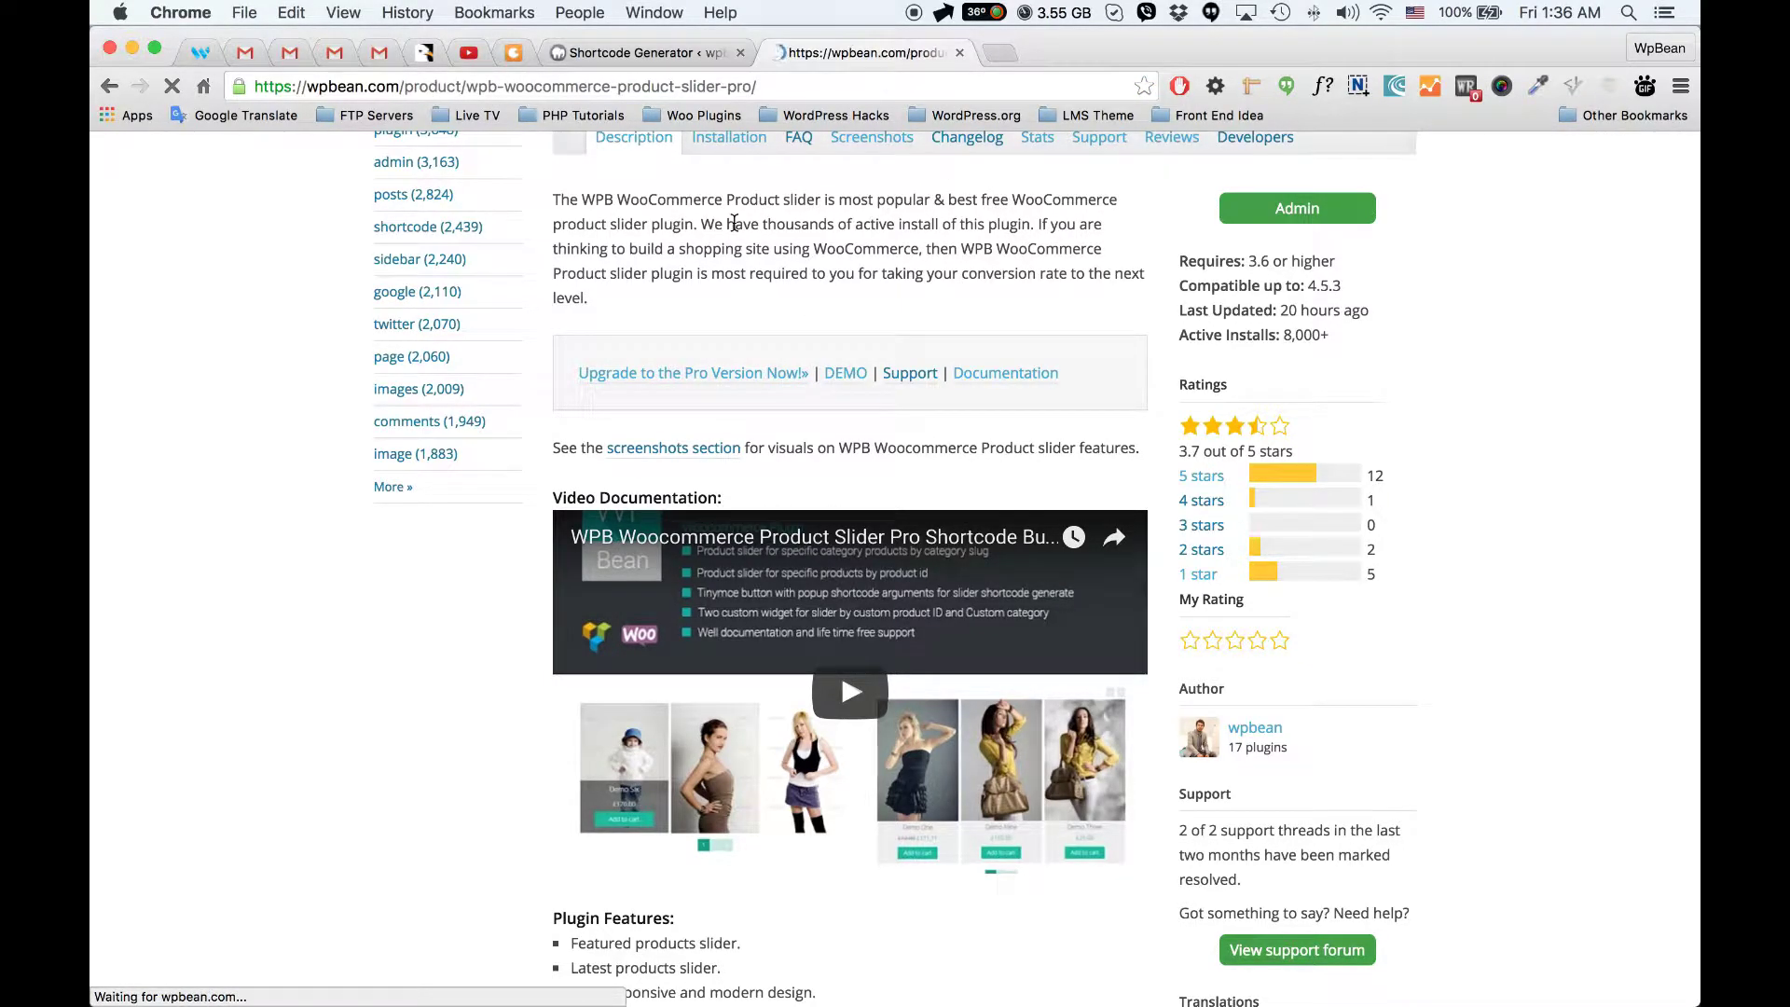
Step: Scroll through the WPB Product Slider Pro features list on wpbean.com
{"action": "scroll", "coordinate": [759, 433], "scroll_direction": "down", "scroll_amount": 8}
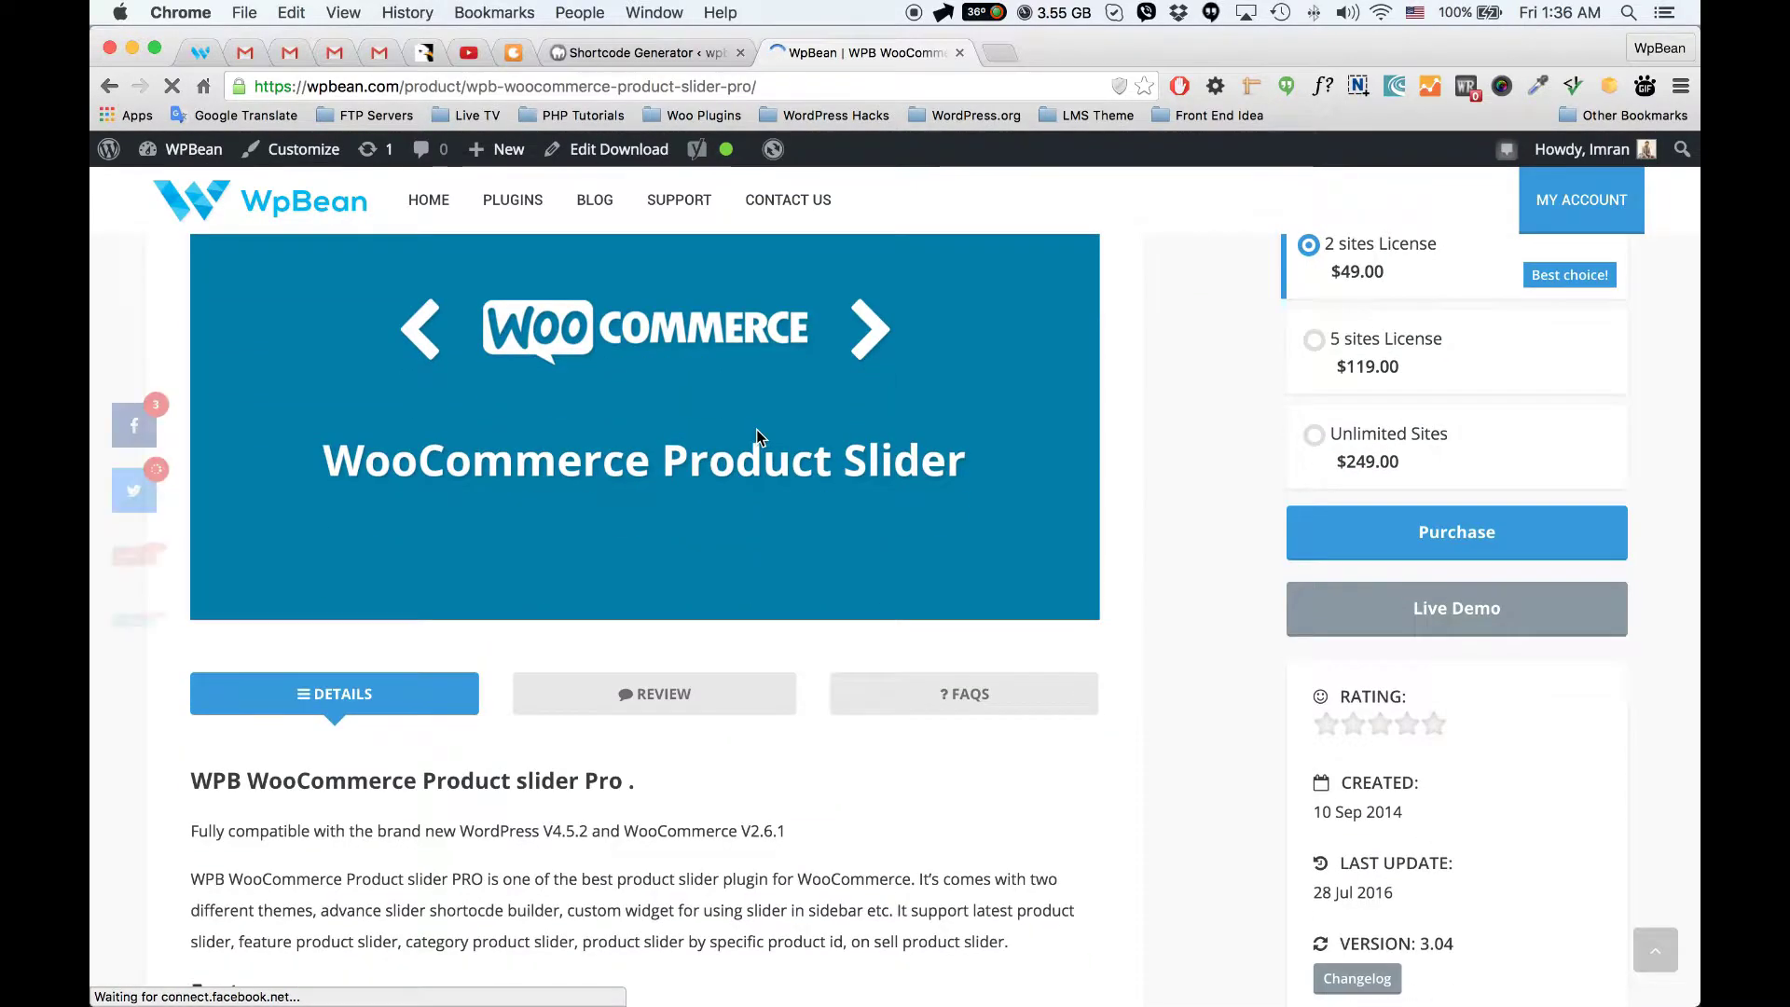
{"action": "scroll", "coordinate": [761, 431], "scroll_direction": "down", "scroll_amount": 2}
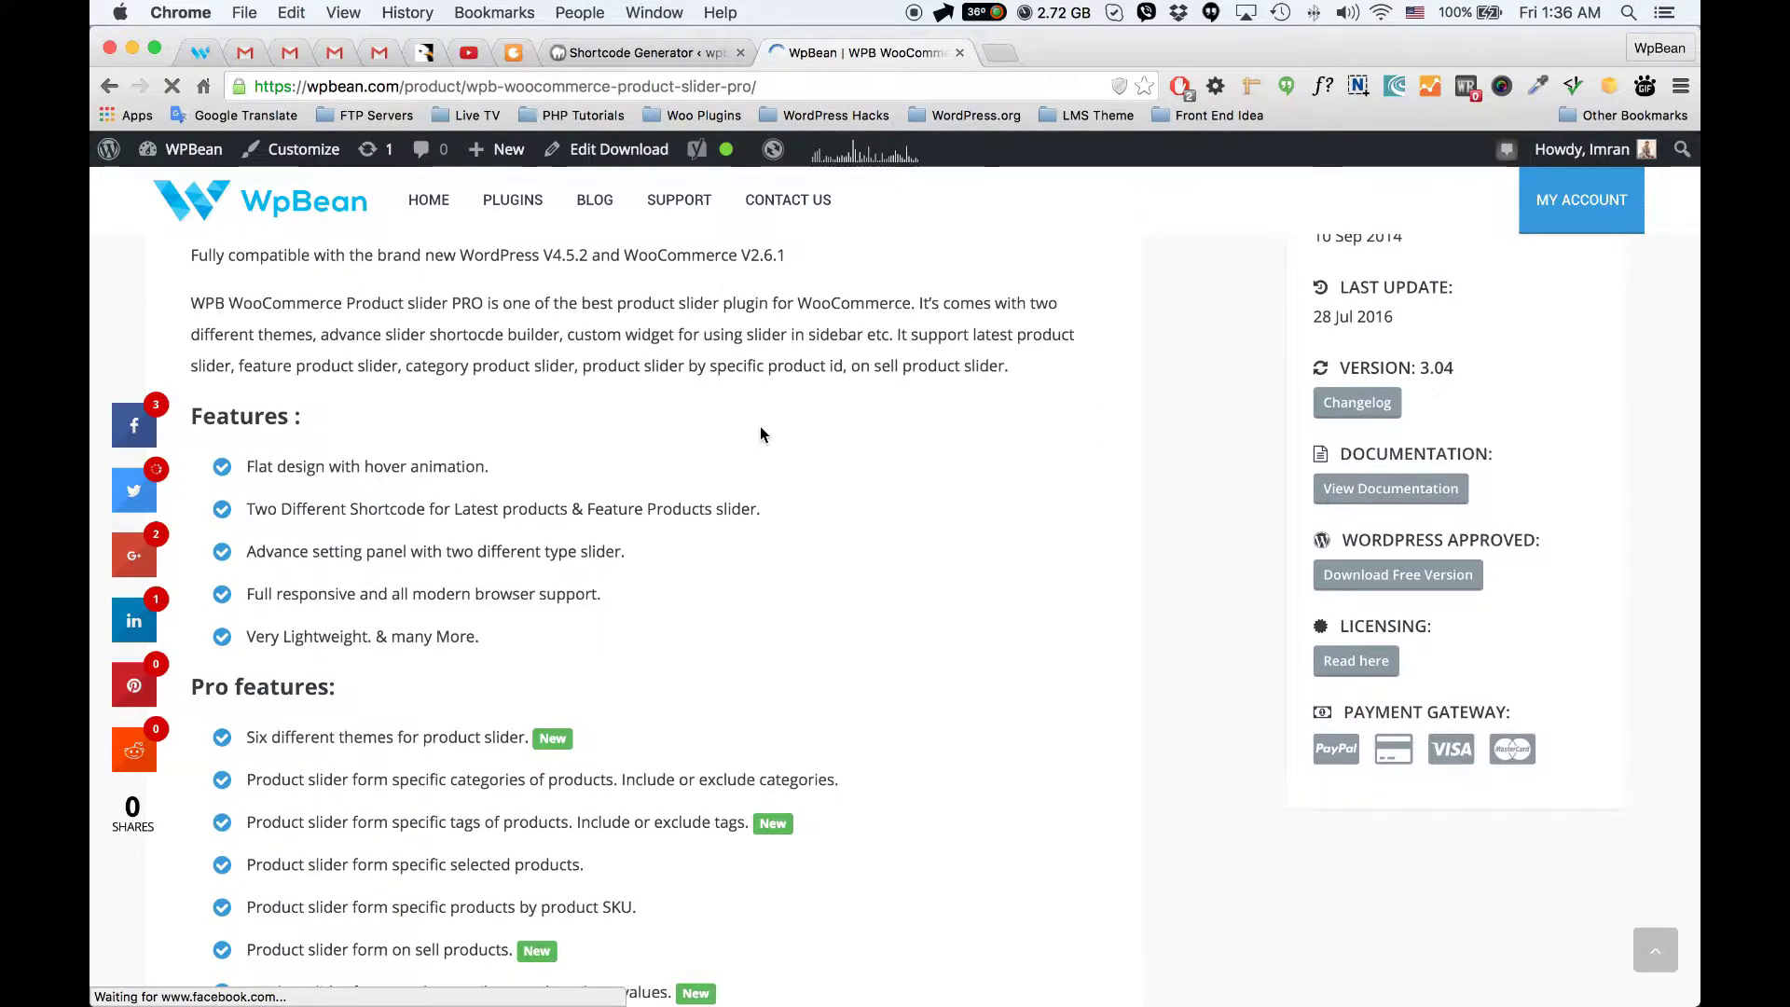
{"action": "scroll", "coordinate": [763, 427], "scroll_direction": "down", "scroll_amount": 6}
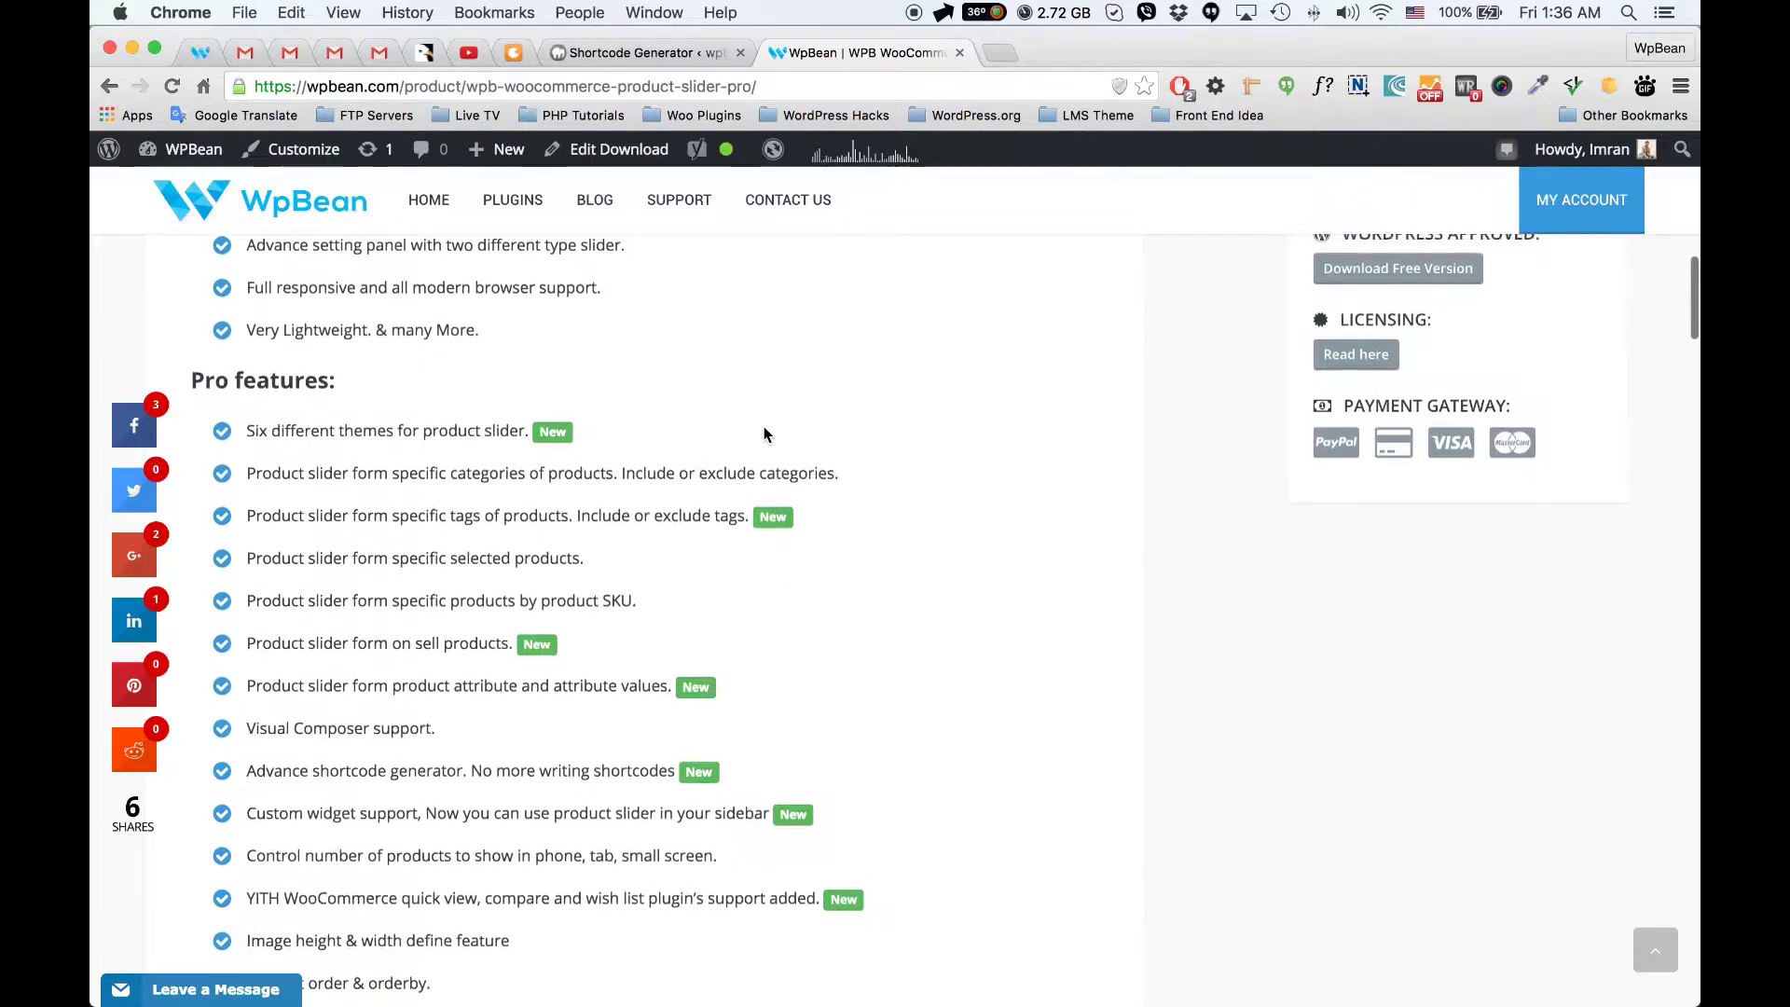
{"action": "scroll", "coordinate": [763, 427], "scroll_direction": "up", "scroll_amount": 3}
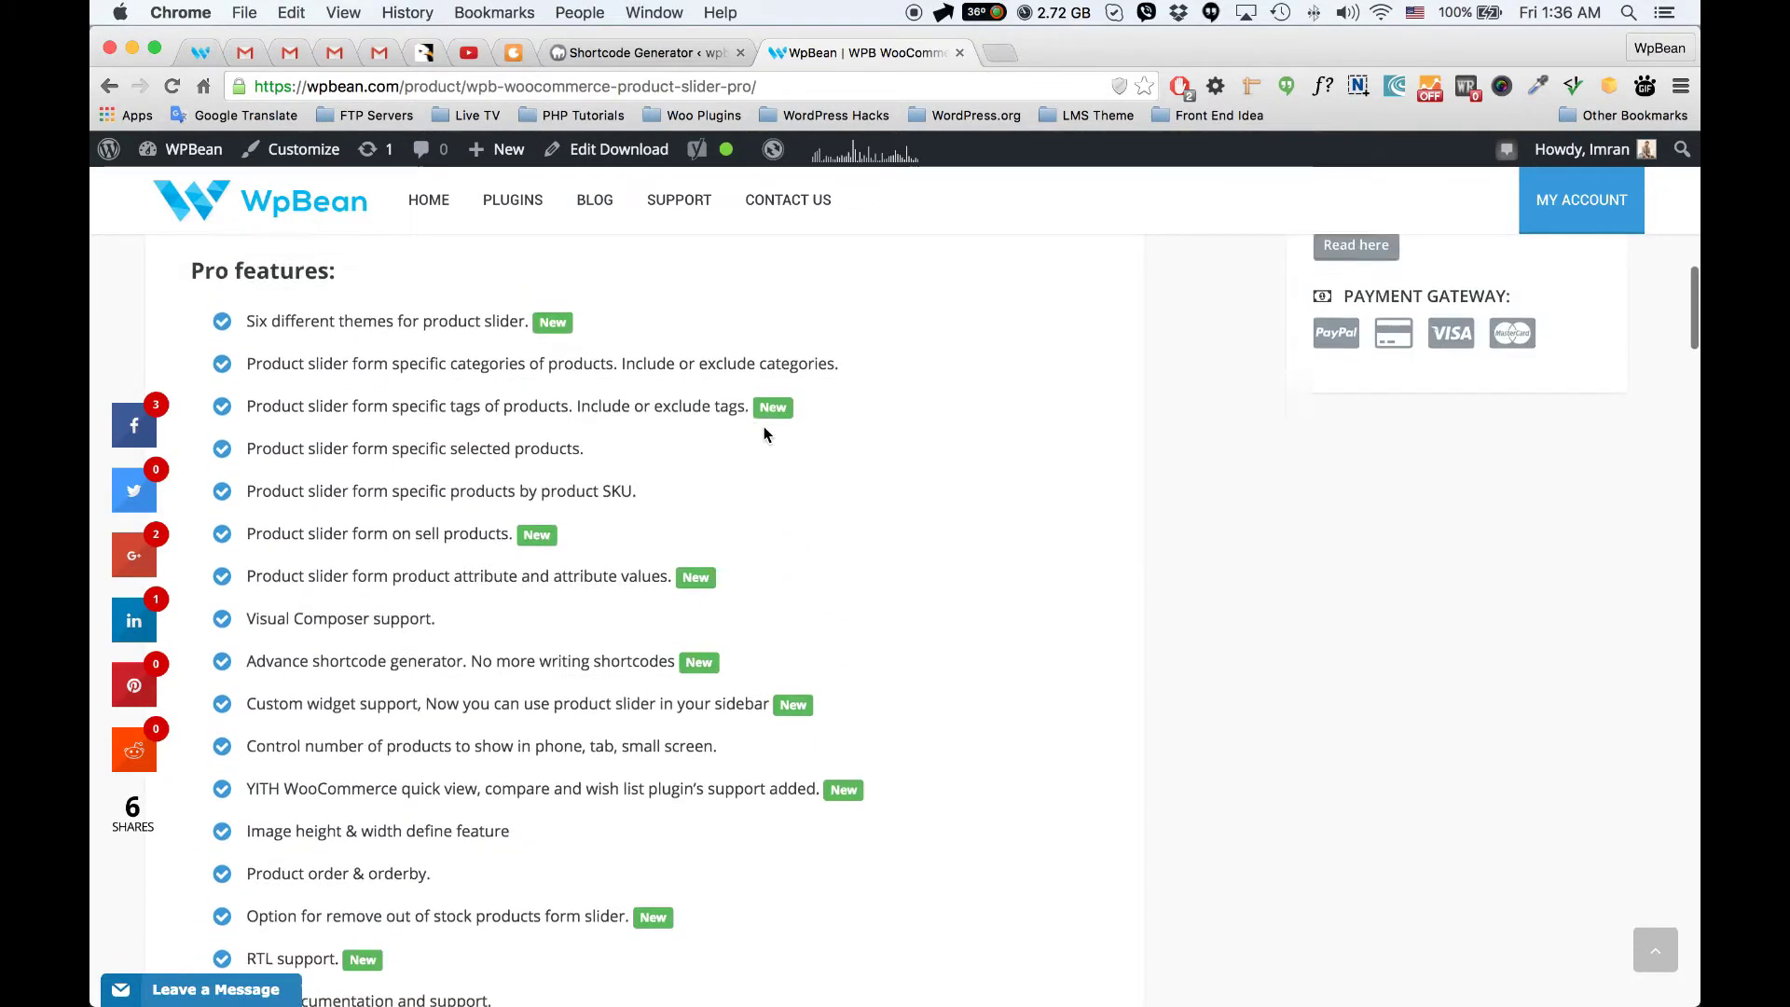
{"action": "scroll", "coordinate": [764, 428], "scroll_direction": "up", "scroll_amount": 2}
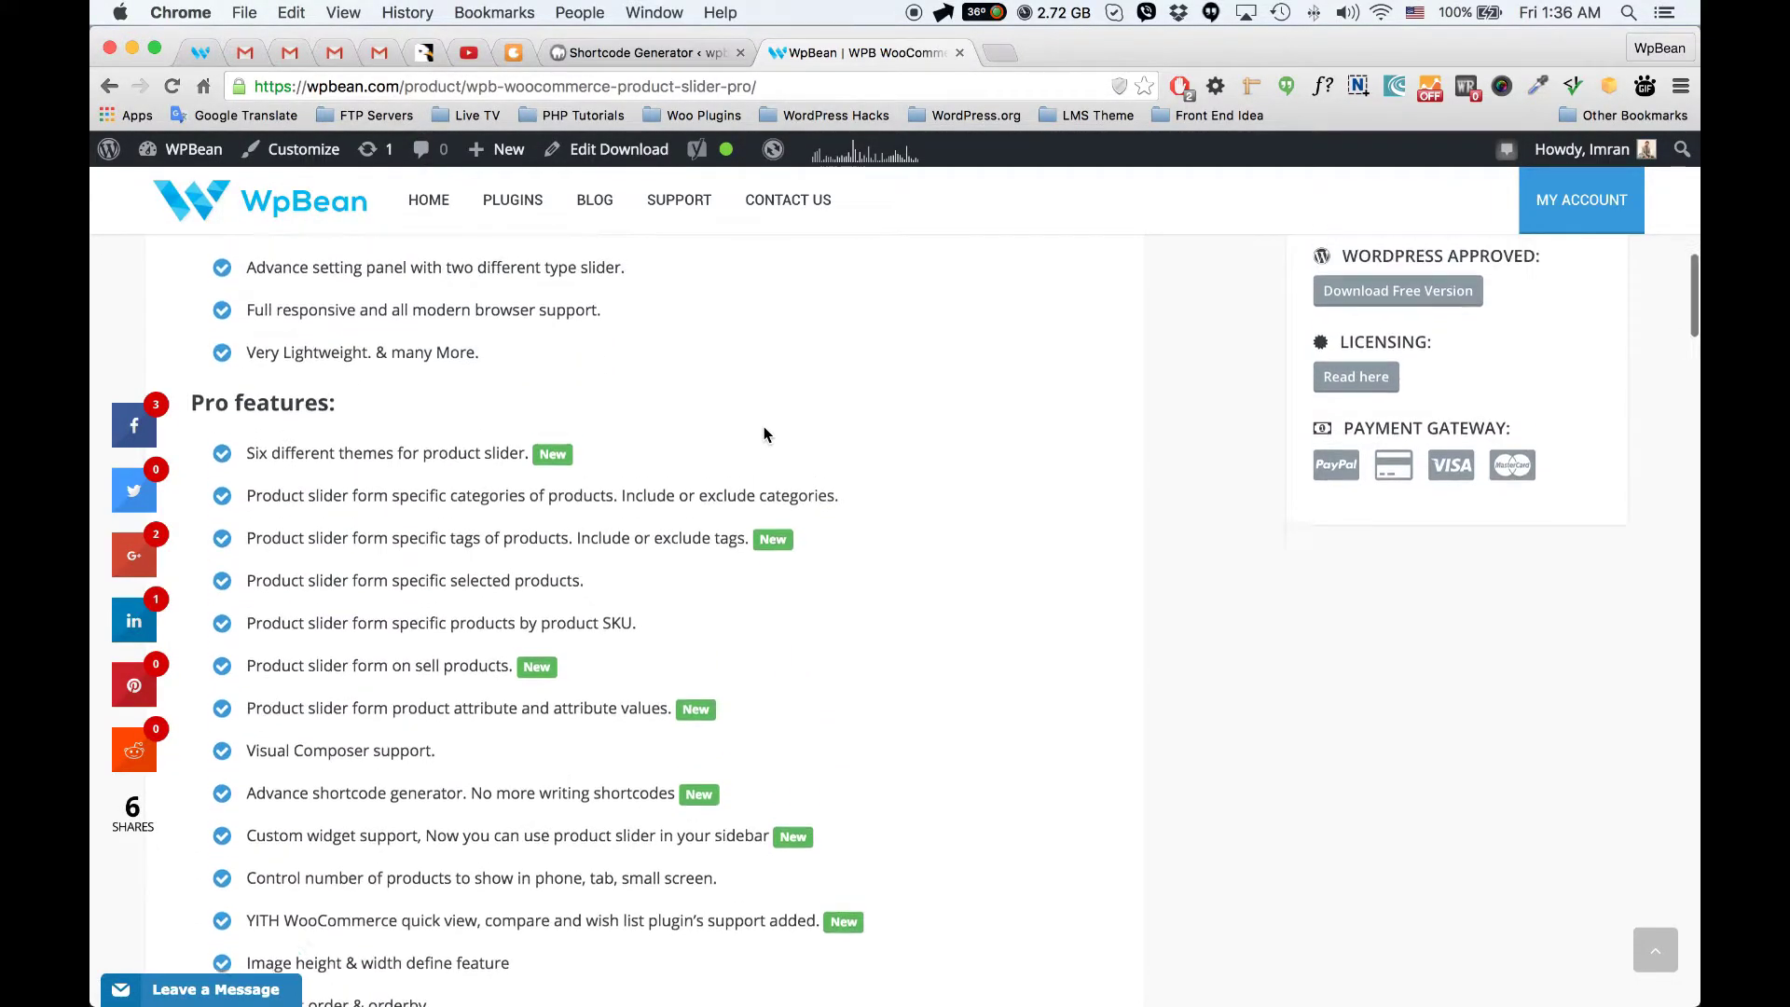
{"action": "scroll", "coordinate": [764, 430], "scroll_direction": "up", "scroll_amount": 6}
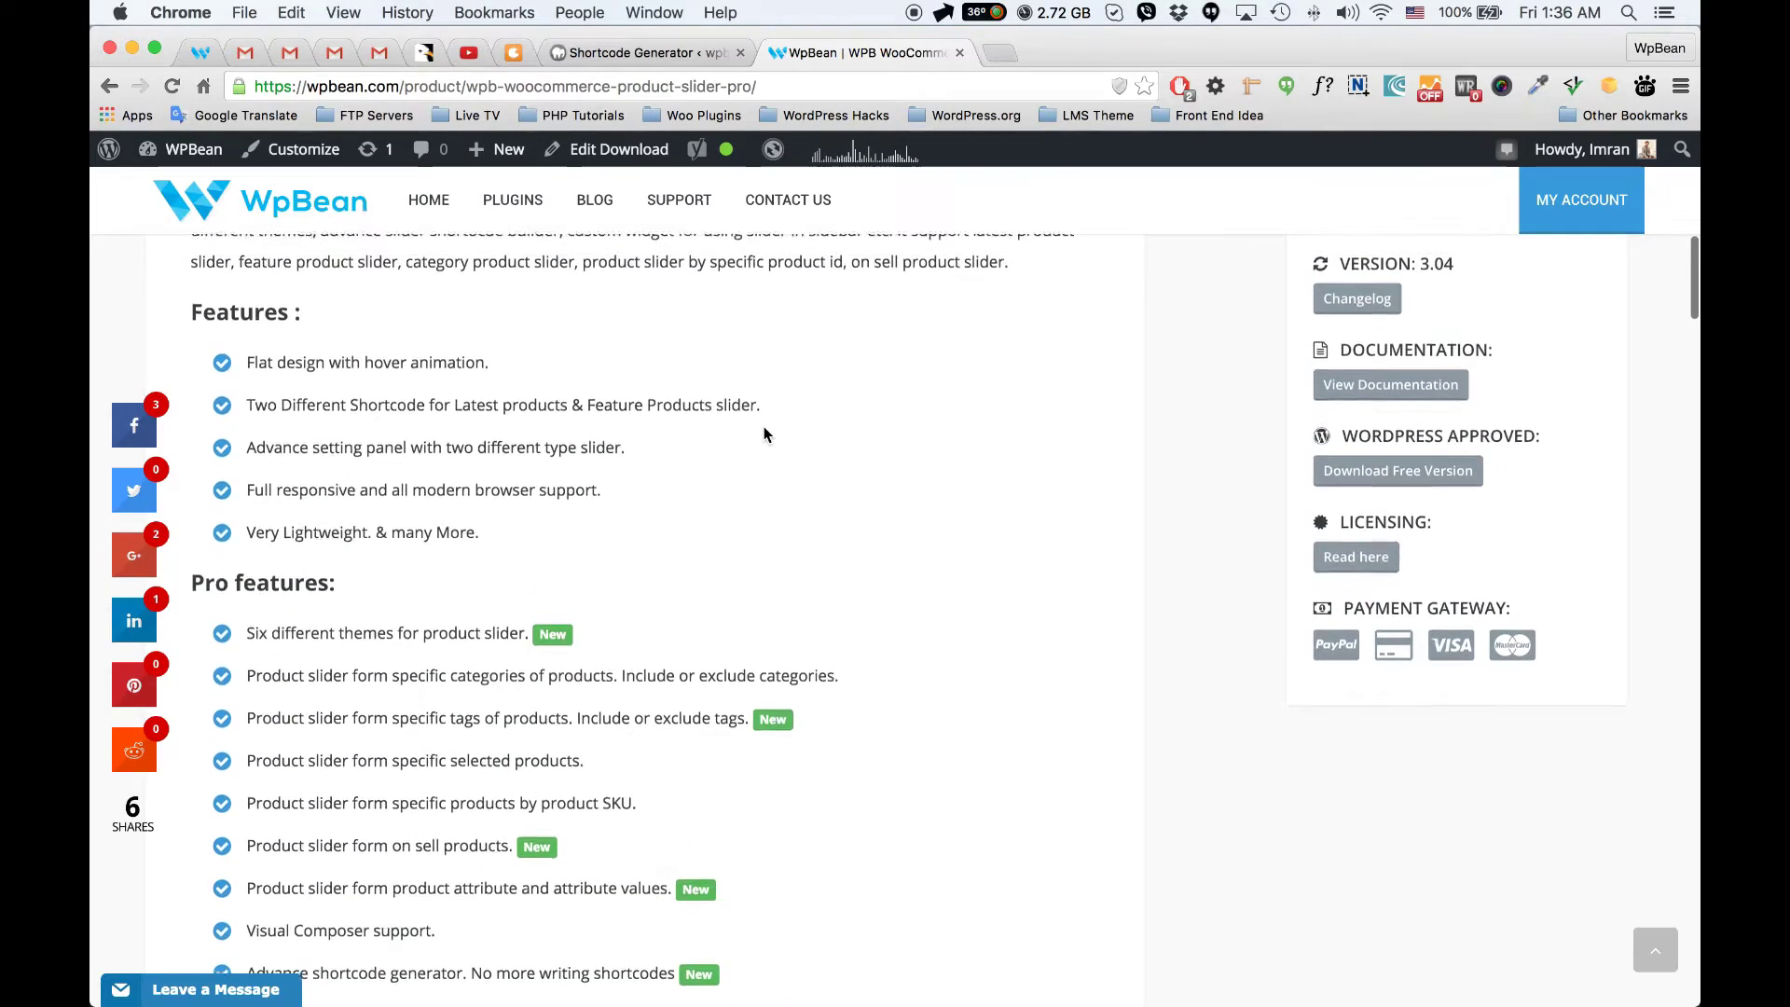
{"action": "scroll", "coordinate": [764, 427], "scroll_direction": "down", "scroll_amount": 8}
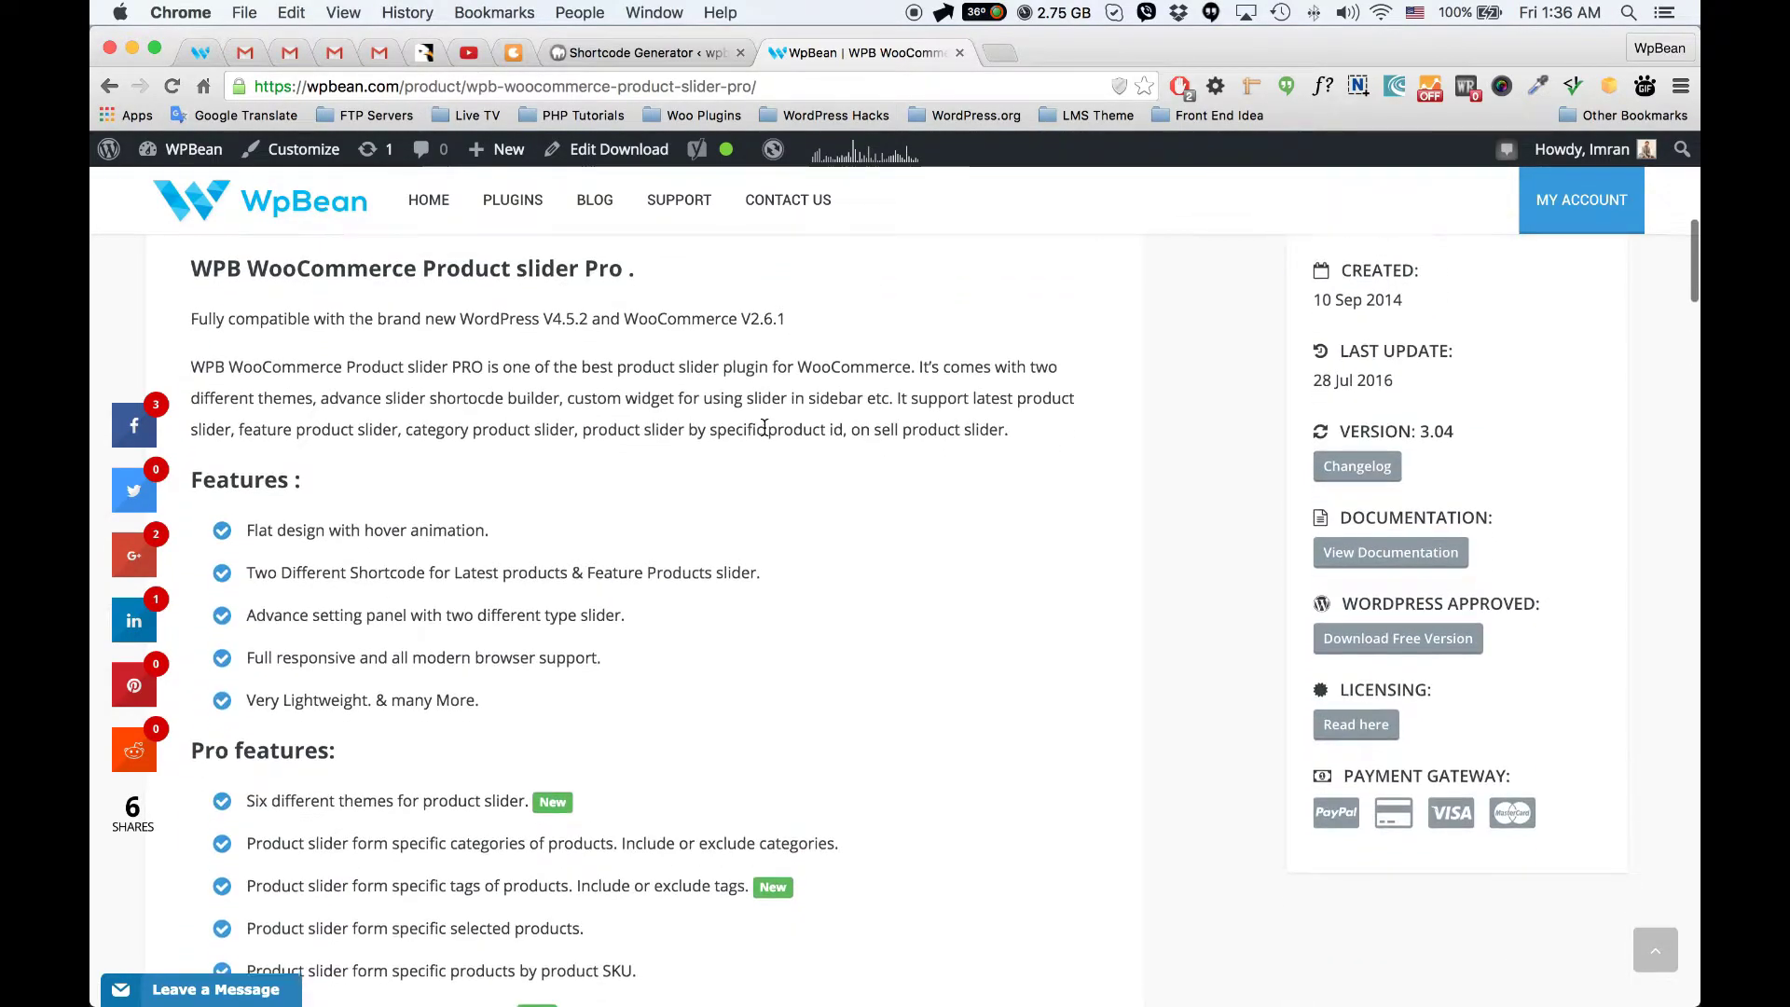
{"action": "scroll", "coordinate": [764, 427], "scroll_direction": "down", "scroll_amount": 2}
{"action": "scroll", "coordinate": [764, 427], "scroll_direction": "down", "scroll_amount": 1}
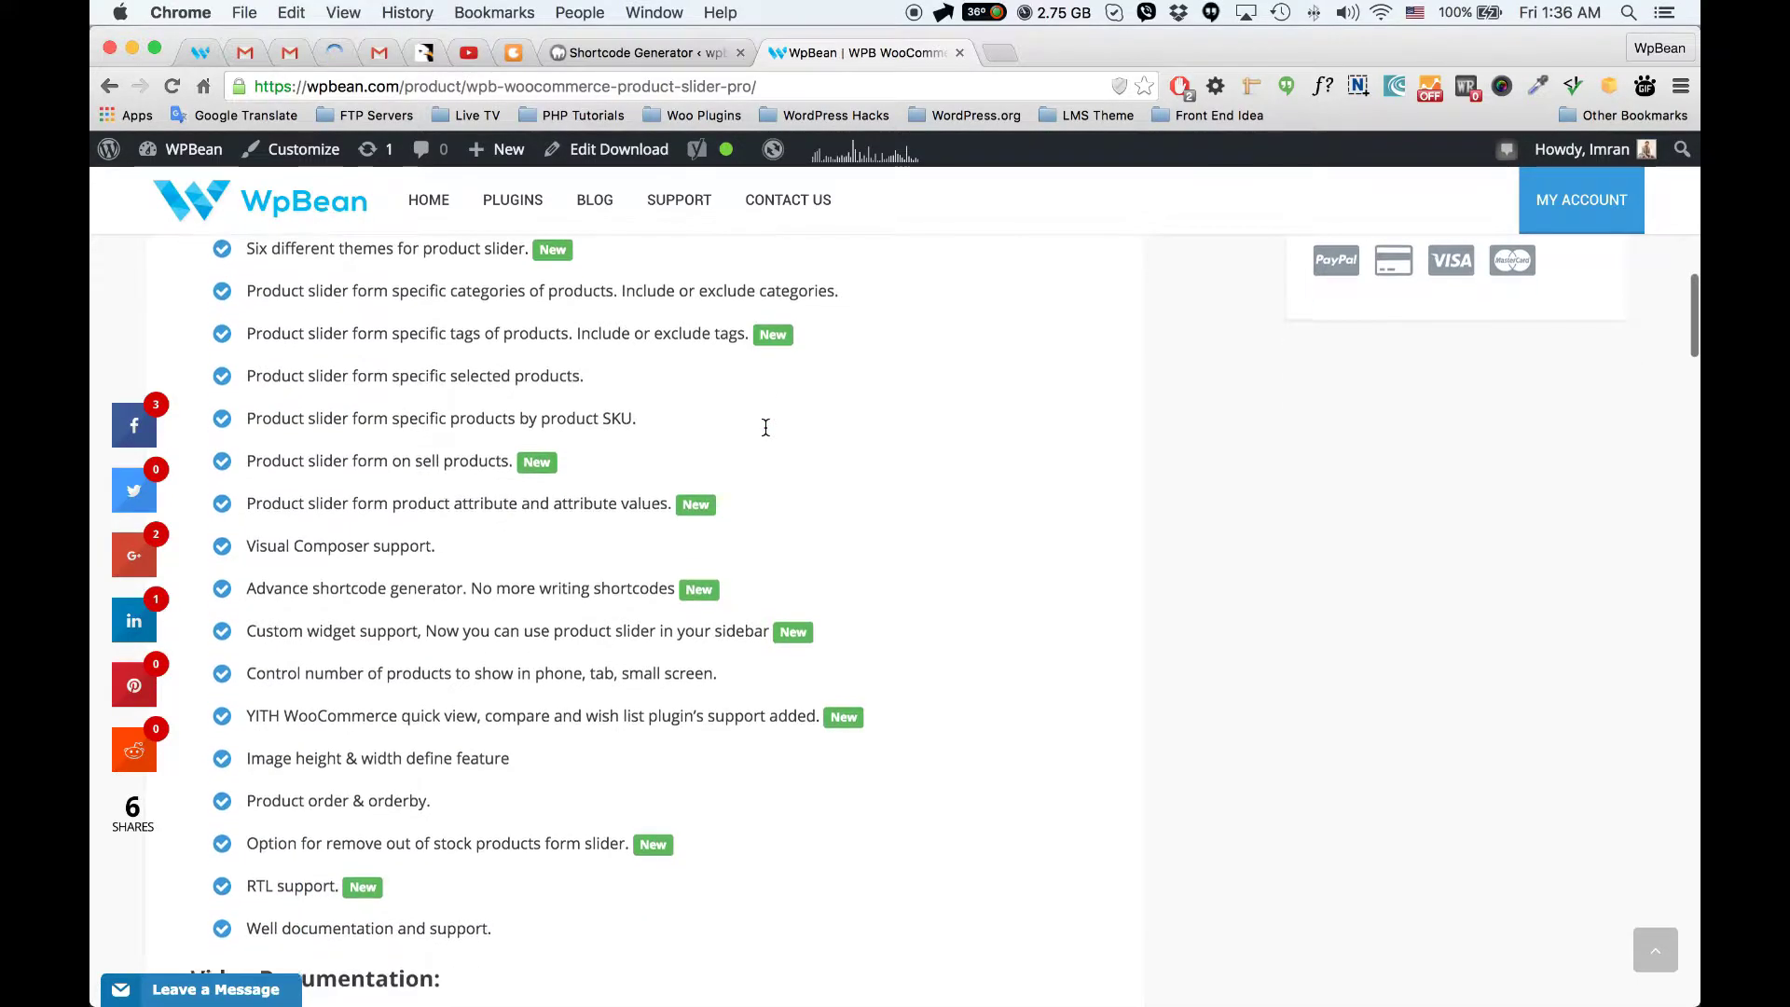
{"action": "scroll", "coordinate": [764, 427], "scroll_direction": "up", "scroll_amount": 2}
{"action": "scroll", "coordinate": [765, 434], "scroll_direction": "up", "scroll_amount": 1}
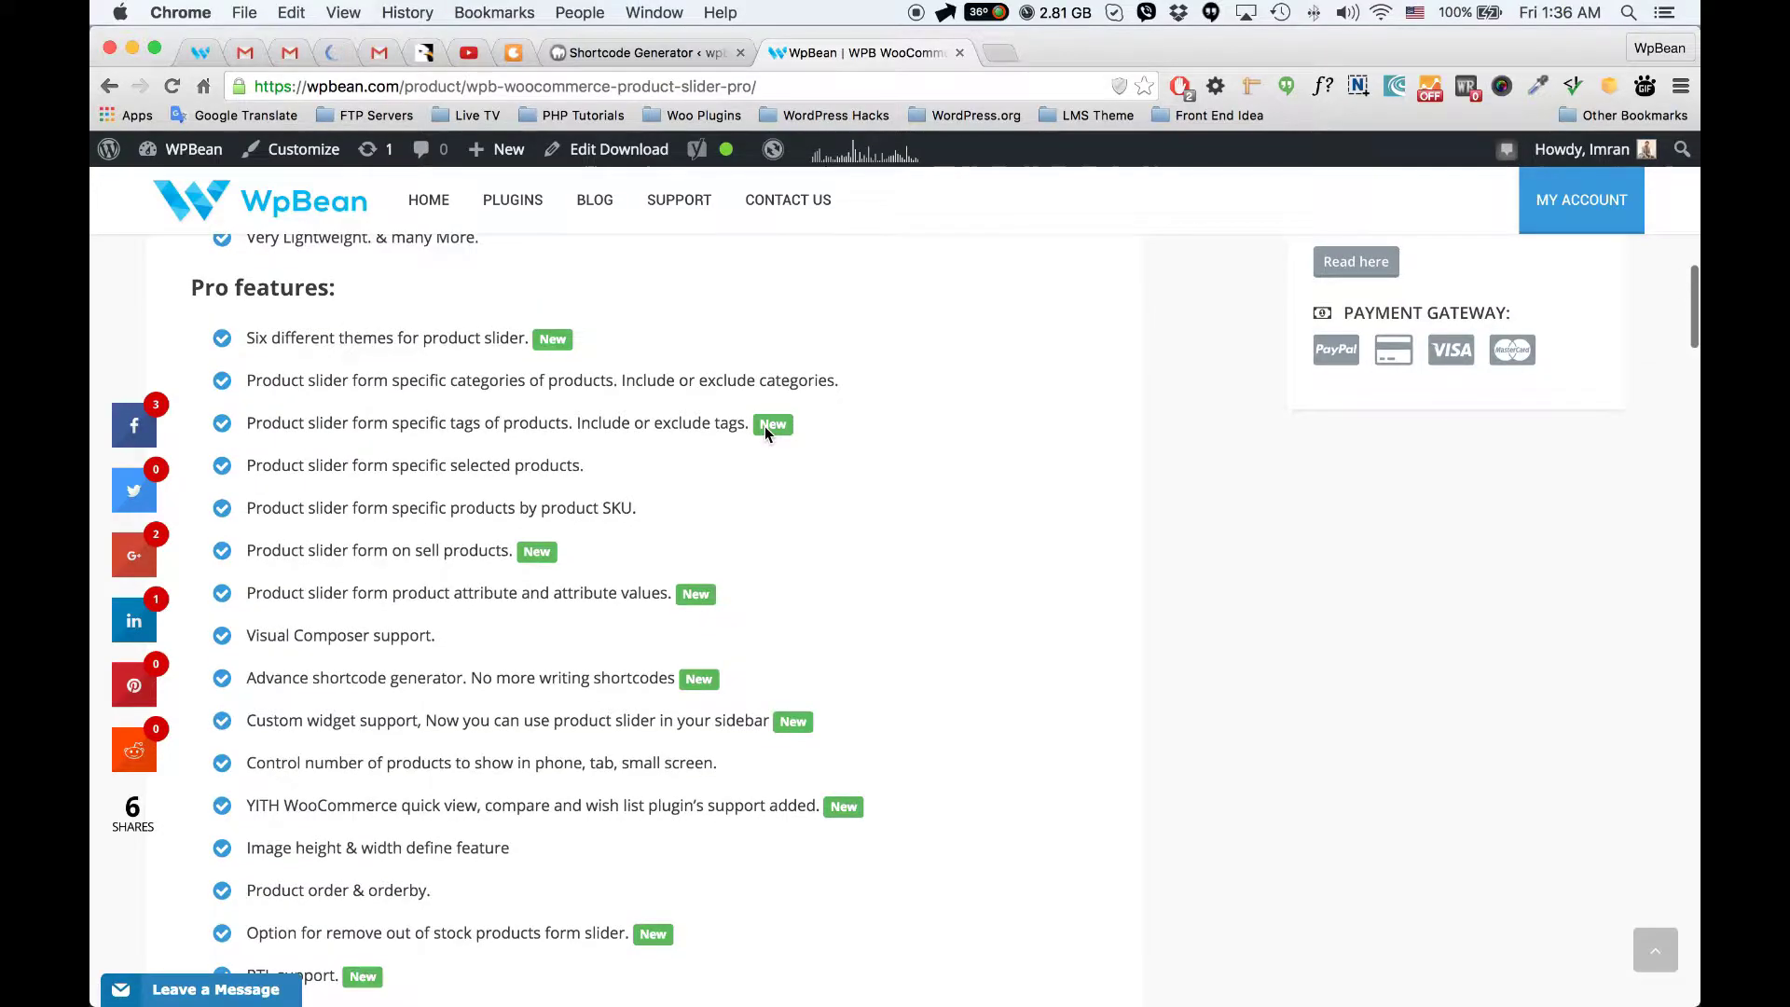
{"action": "scroll", "coordinate": [765, 427], "scroll_direction": "down", "scroll_amount": 1}
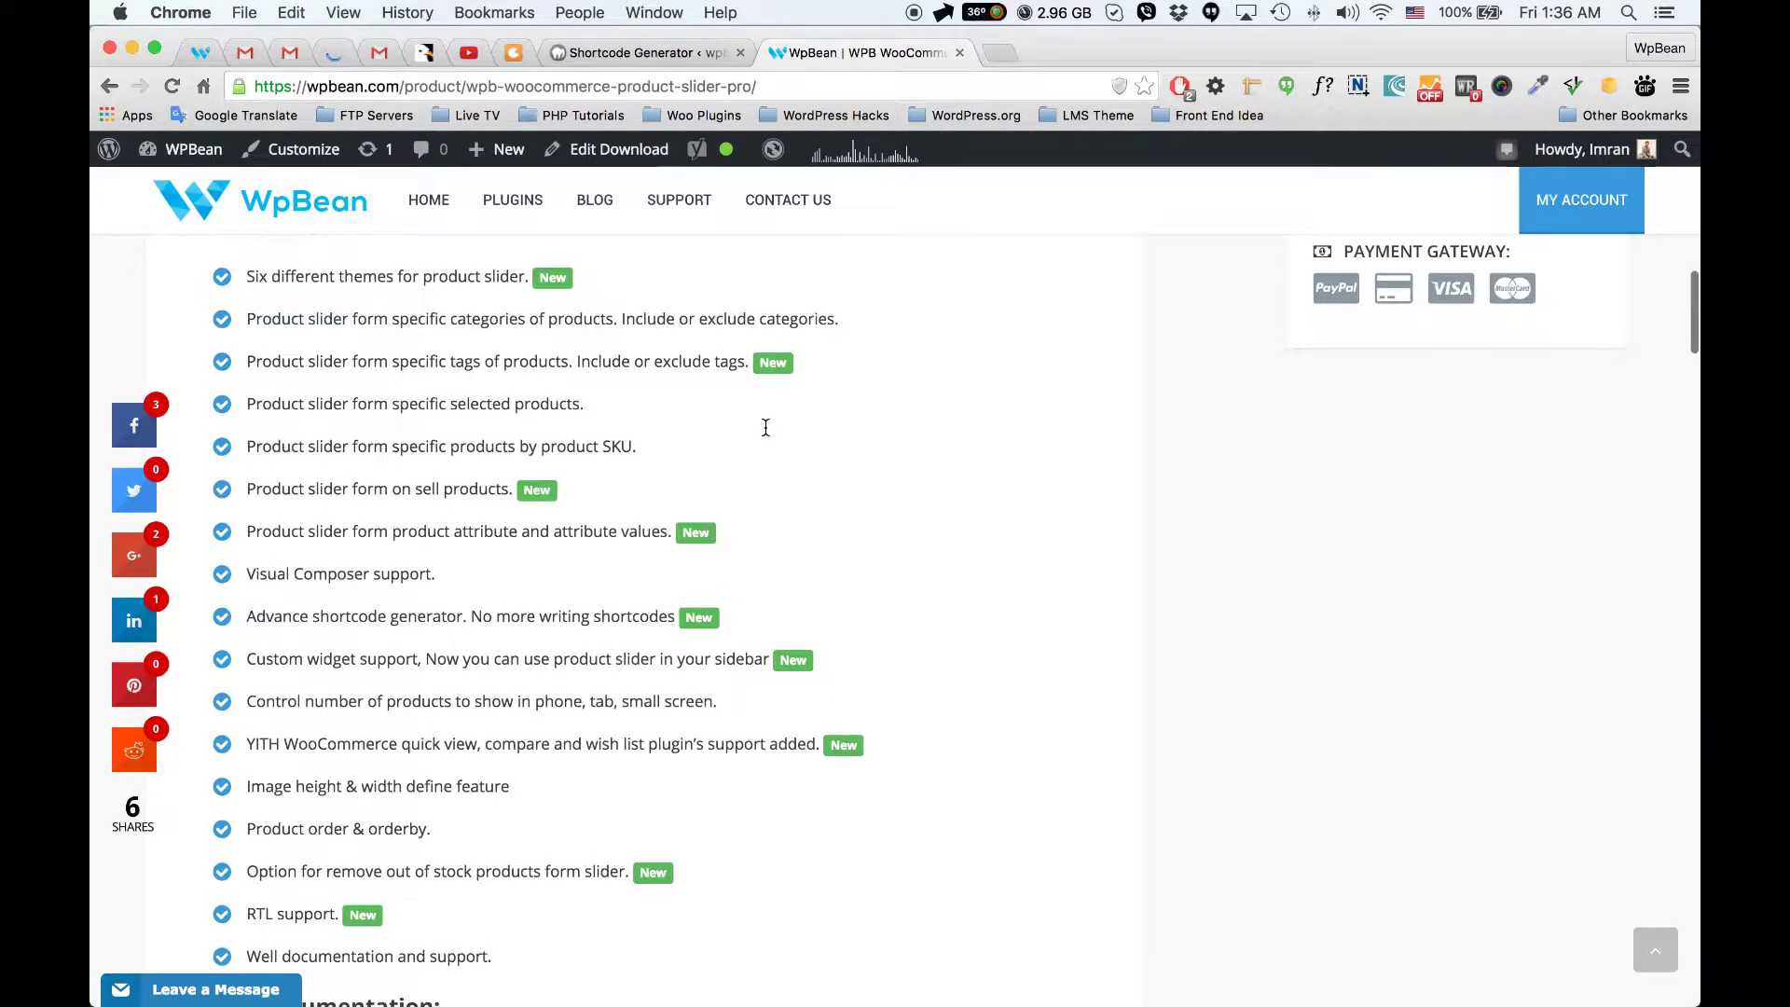
{"action": "scroll", "coordinate": [761, 430], "scroll_direction": "up", "scroll_amount": 1}
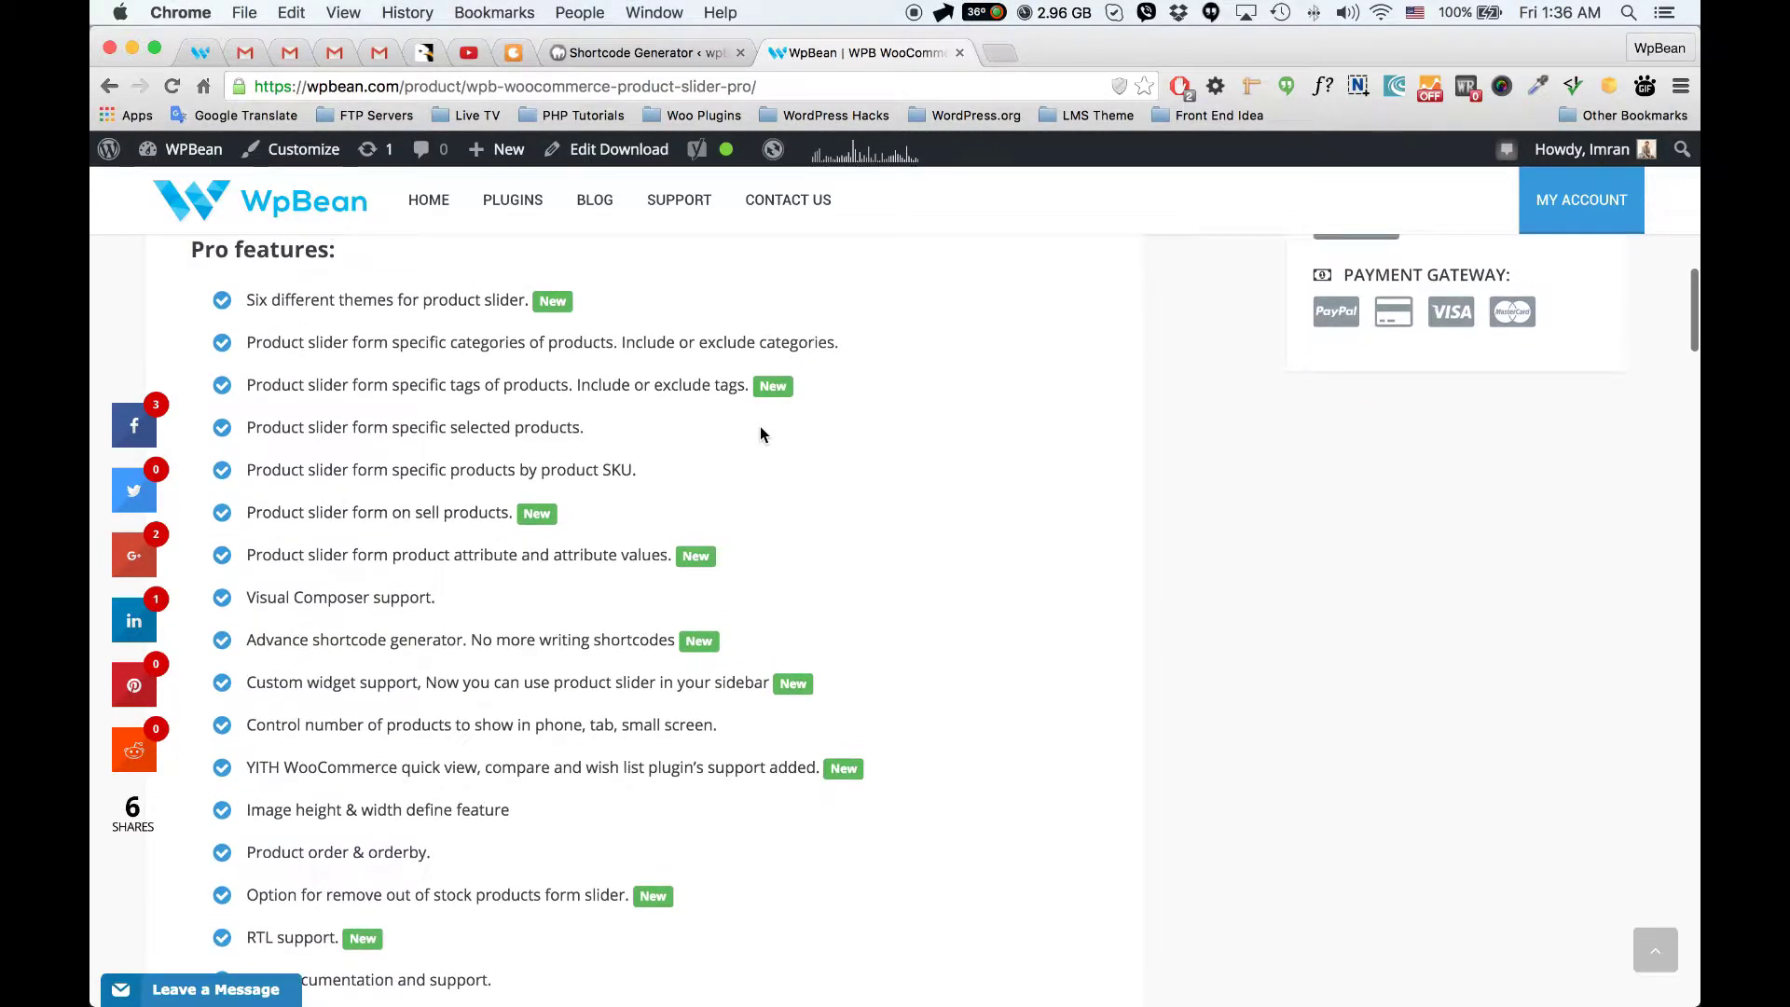
{"action": "scroll", "coordinate": [760, 433], "scroll_direction": "up", "scroll_amount": 1}
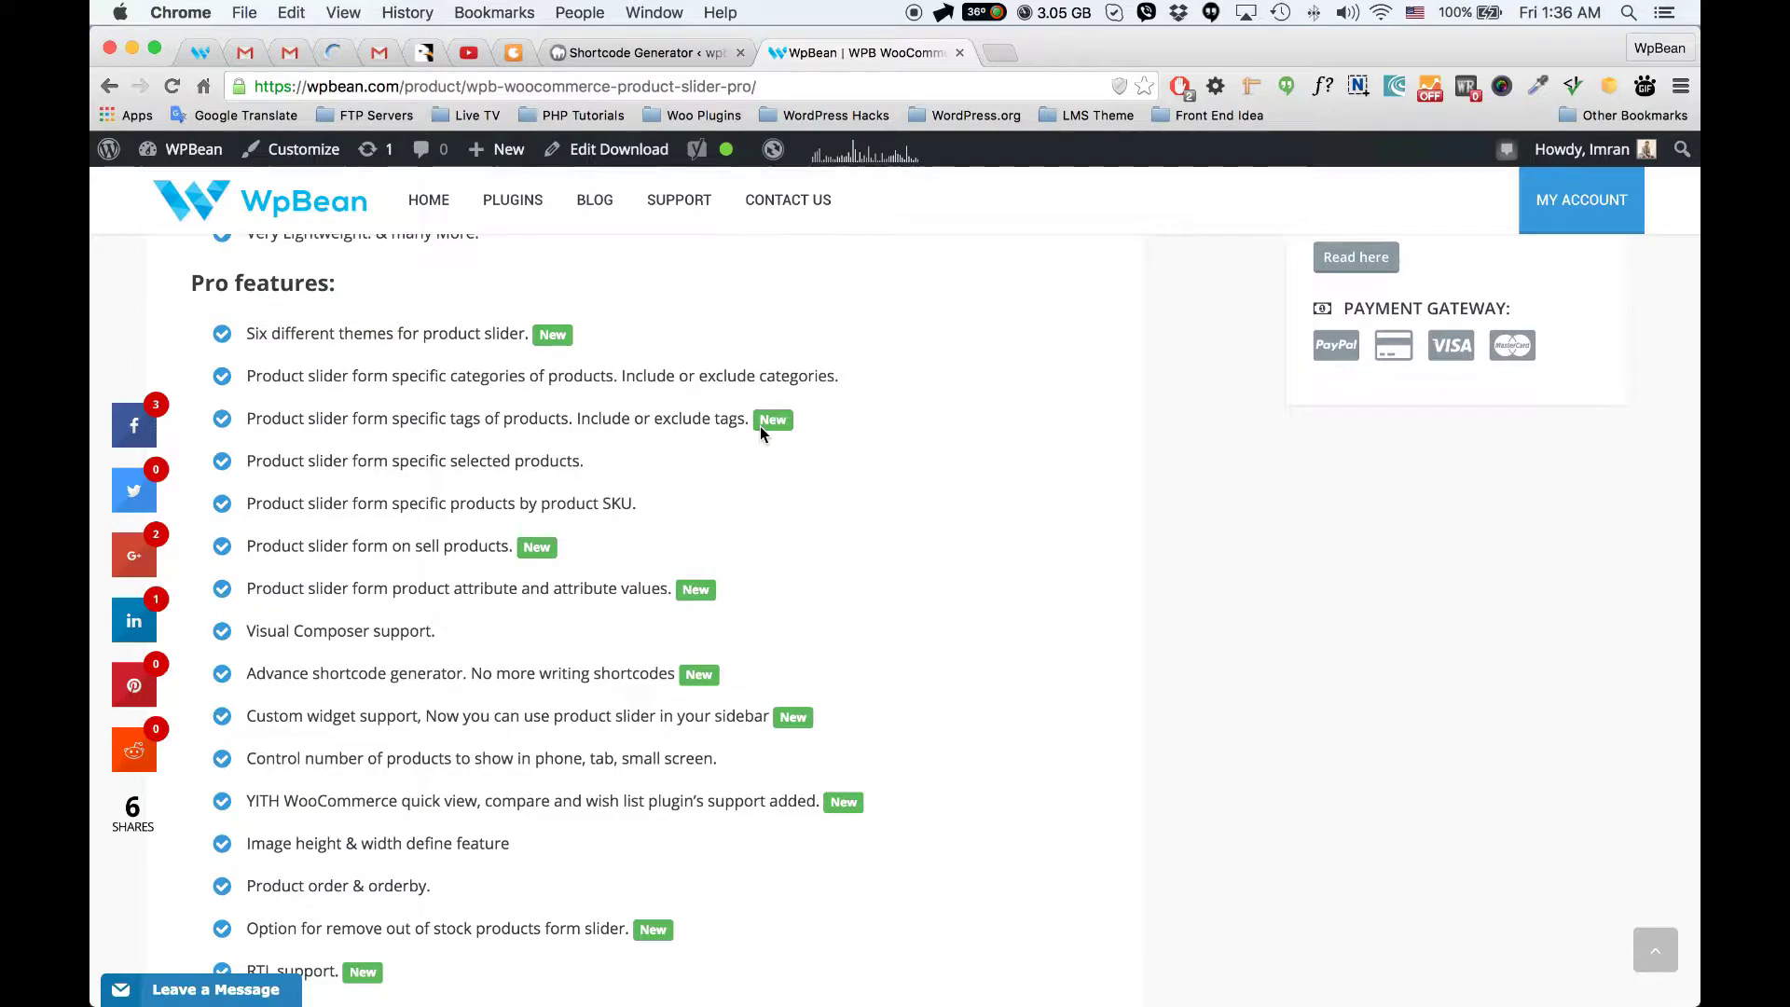
Step: Highlight the 'Six different themes for product' line, then return to the Shortcode Generator list
{"action": "left_click_drag", "start_coordinate": [248, 331], "coordinate": [481, 339]}
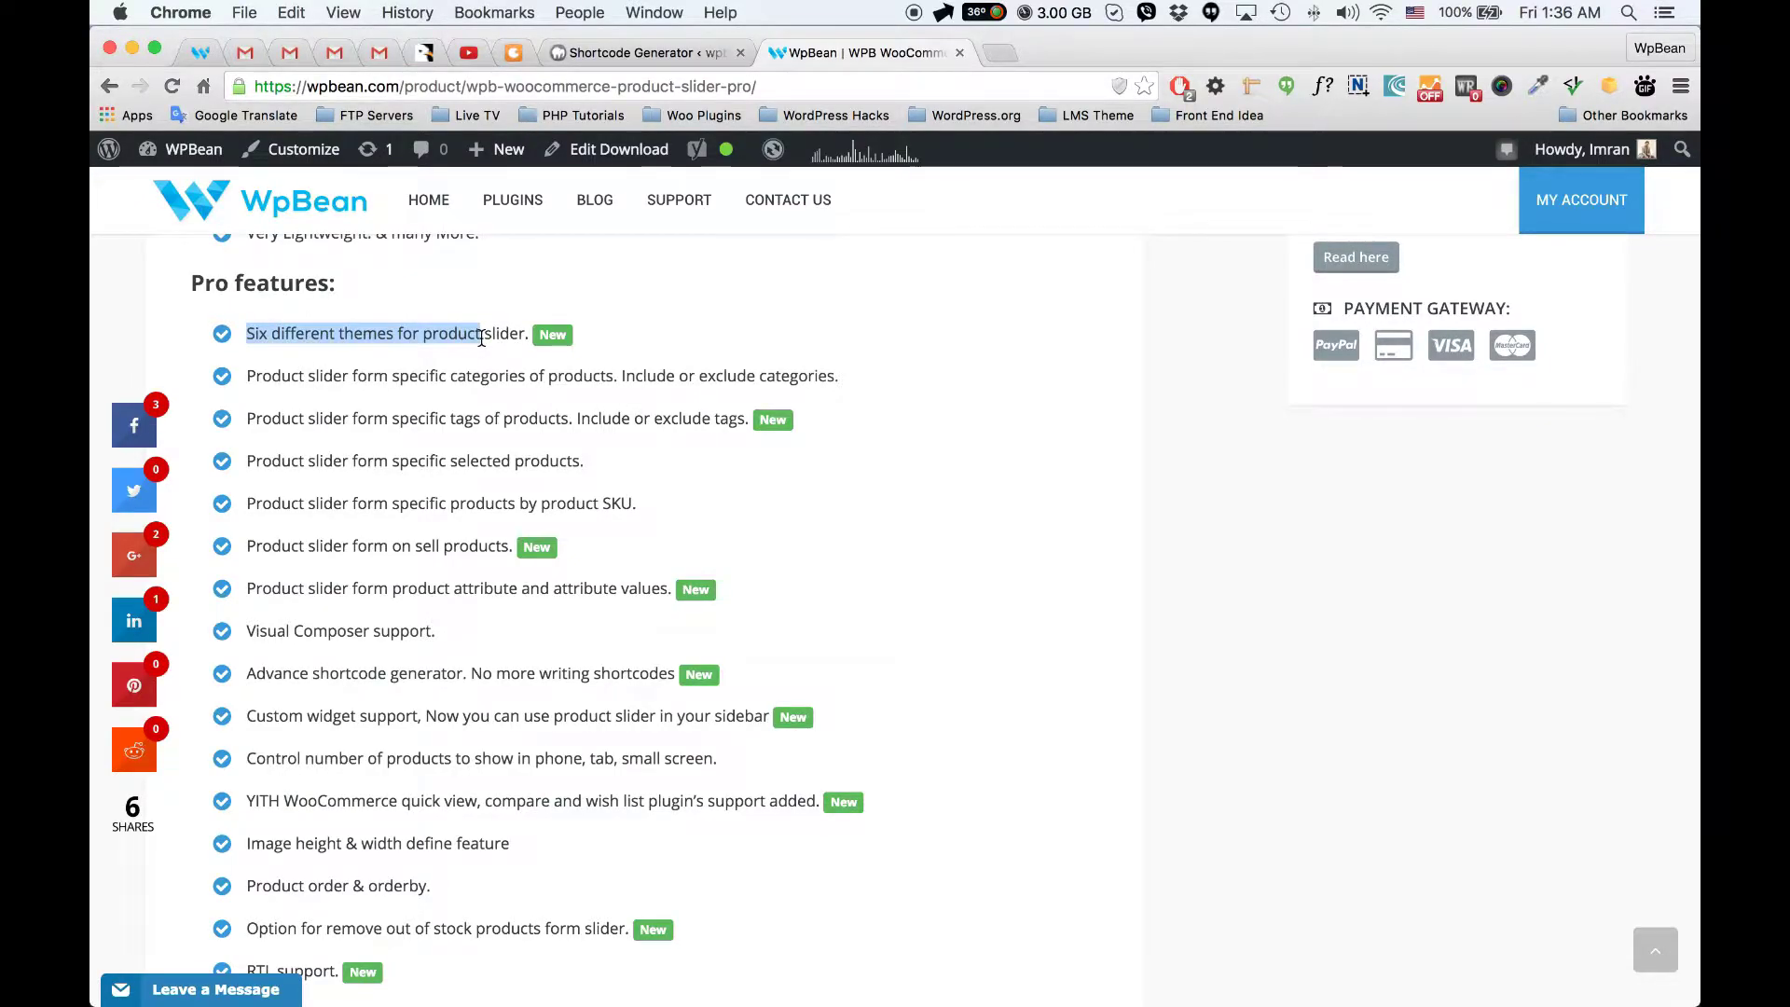
{"action": "scroll", "coordinate": [490, 346], "scroll_direction": "up", "scroll_amount": 2}
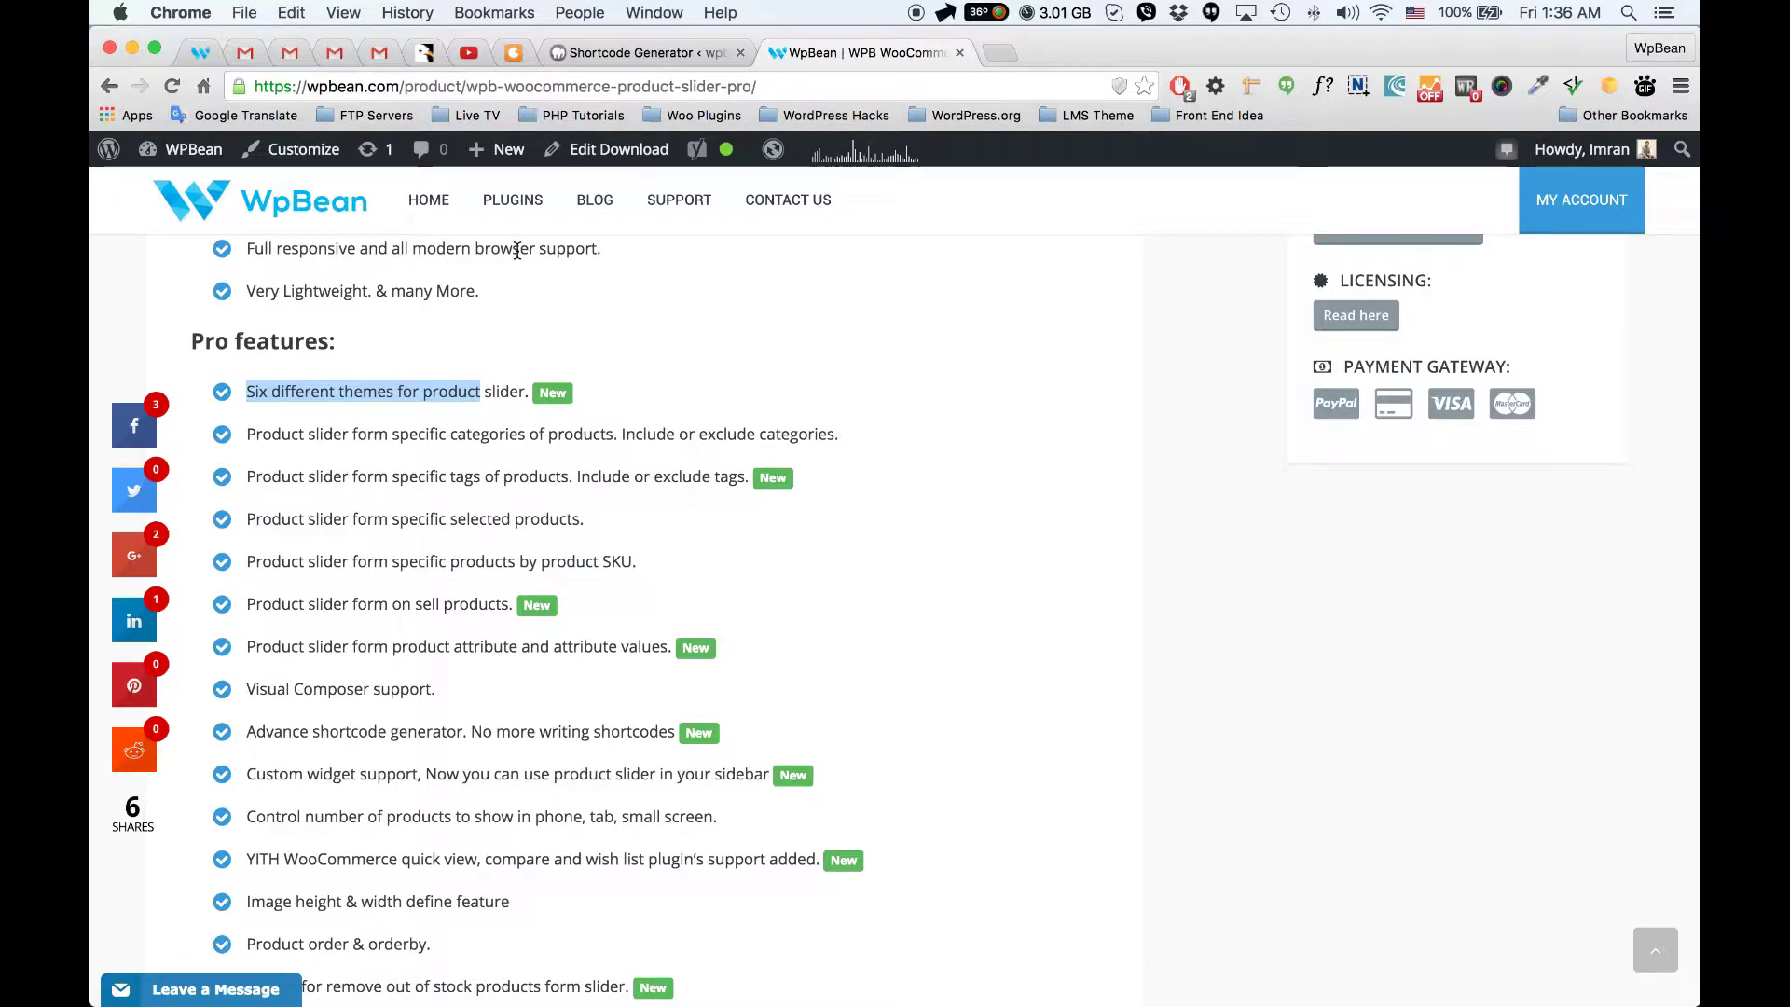
{"action": "left_click", "coordinate": [593, 58]}
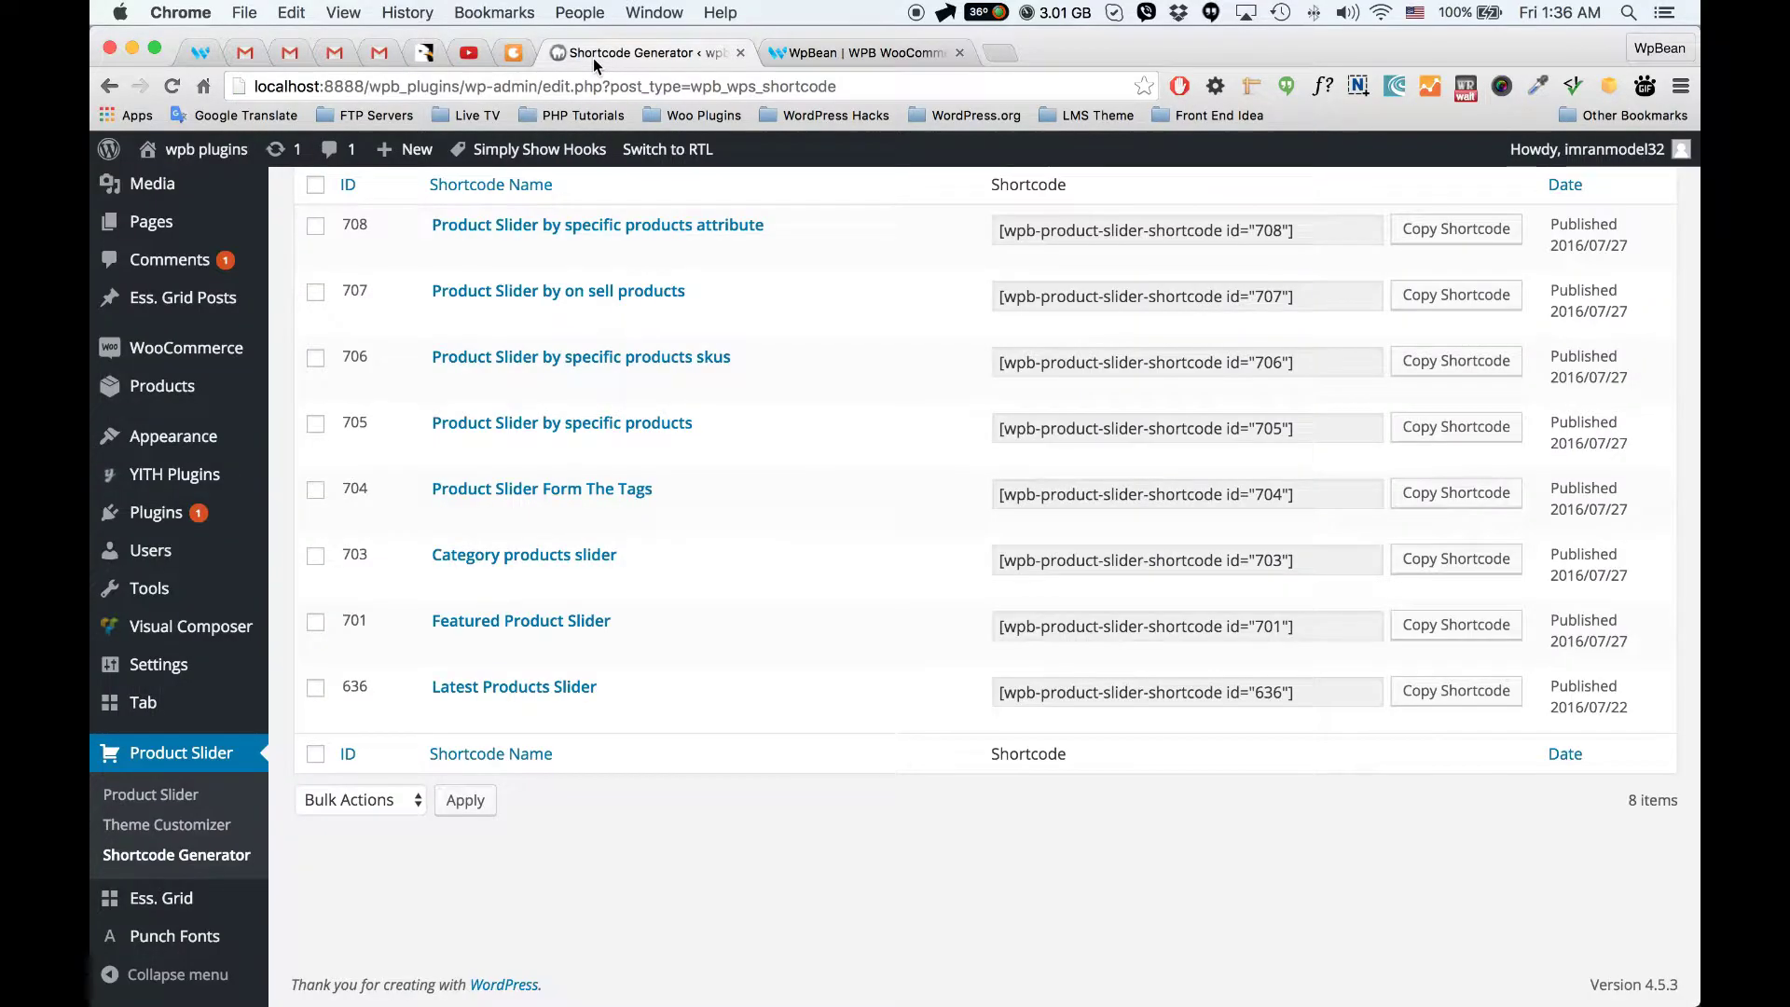
{"action": "mouse_move", "coordinate": [191, 627]}
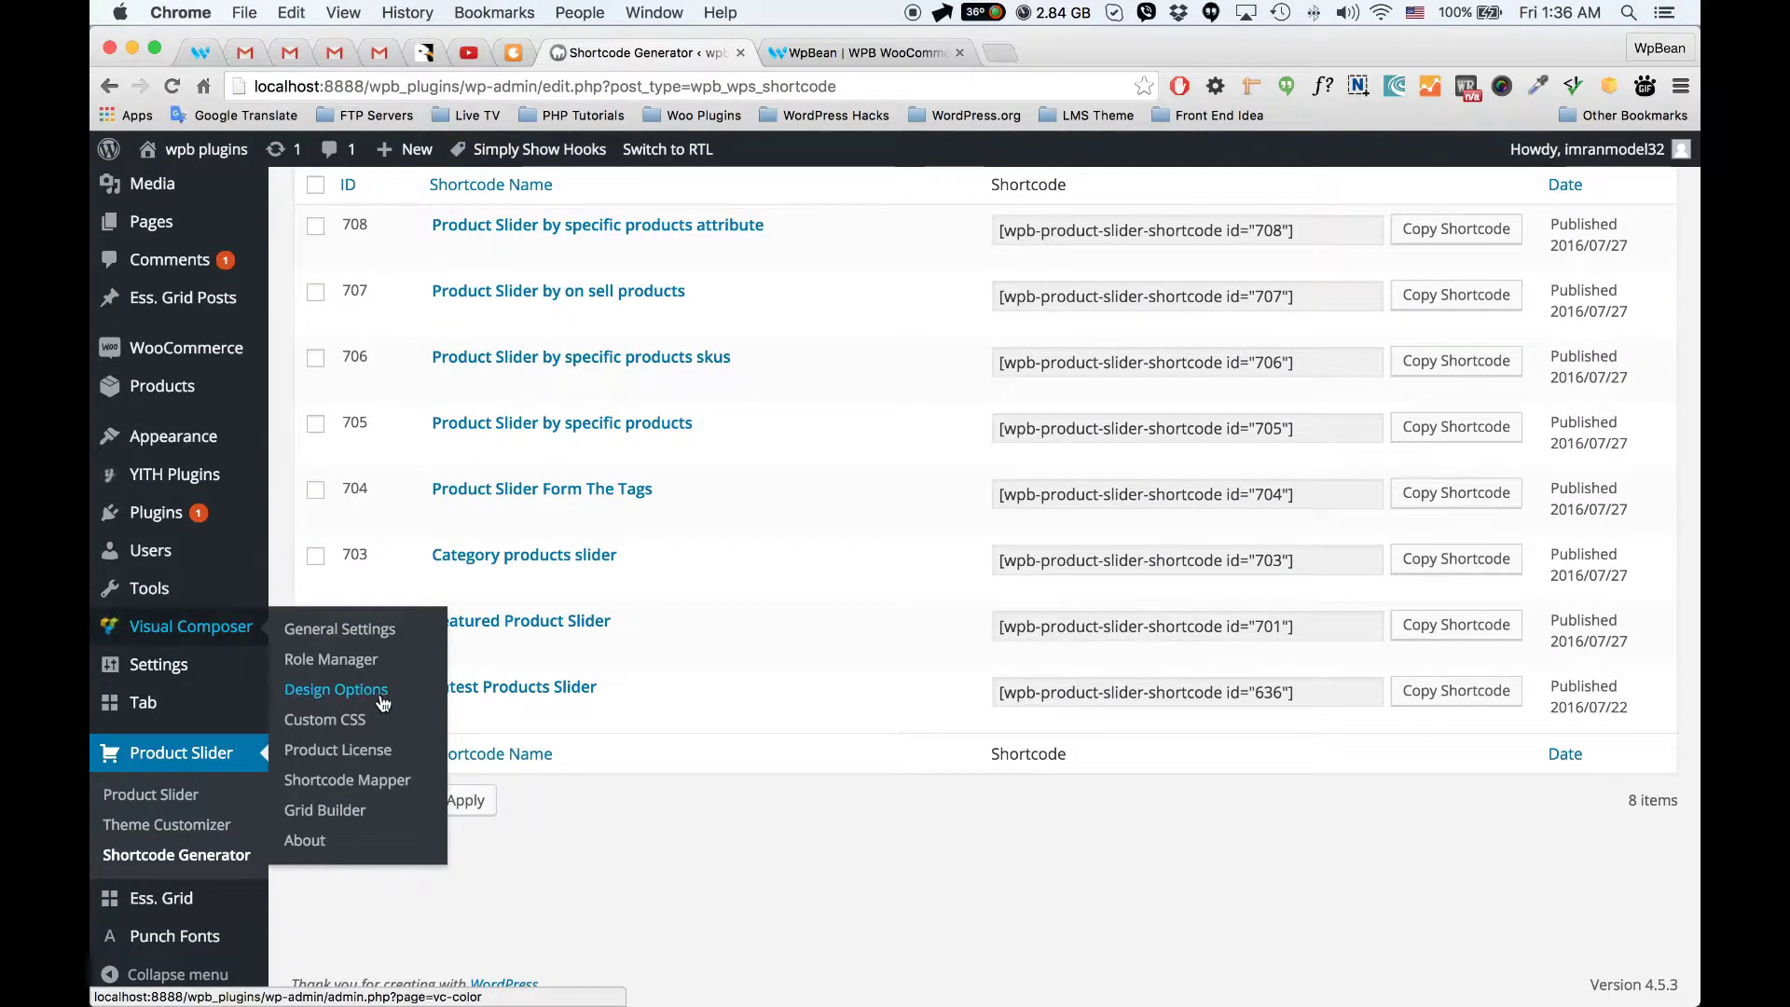
{"action": "scroll", "coordinate": [379, 701], "scroll_direction": "up", "scroll_amount": 3}
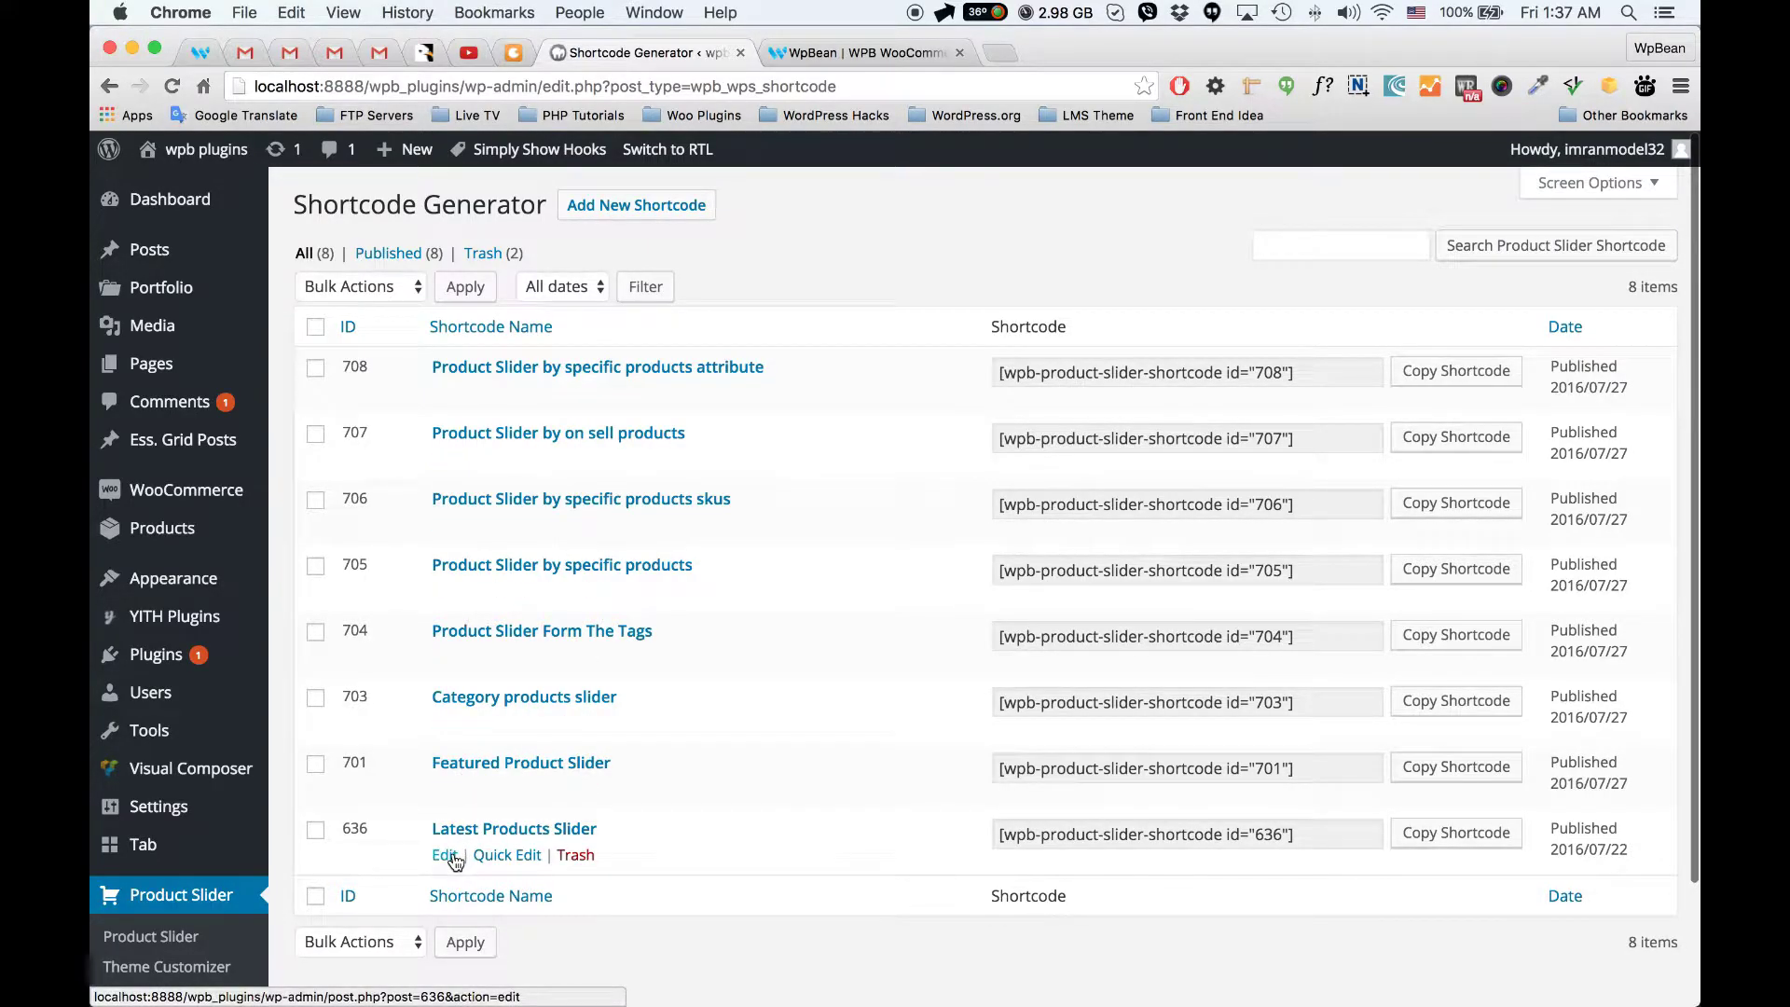
{"action": "left_click", "coordinate": [444, 856]}
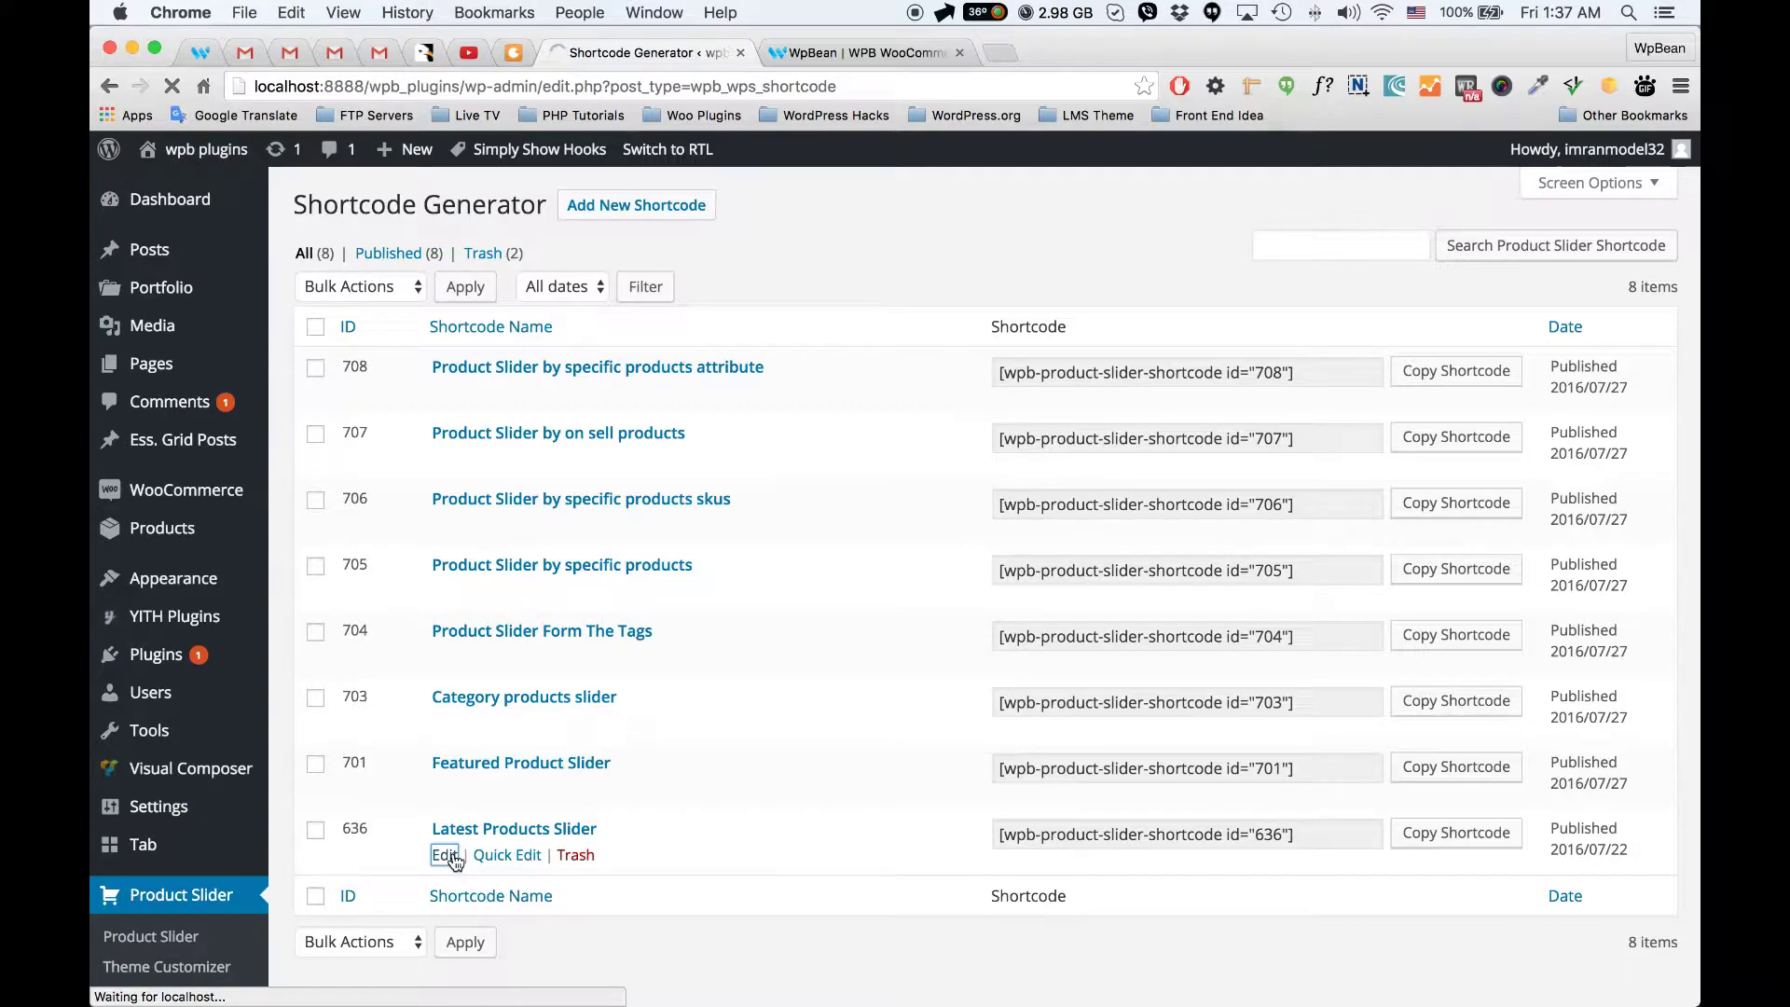
Step: Edit the Latest Products Slider shortcode (636) and check its Slider Theme options, keeping Hover
{"action": "scroll", "coordinate": [618, 444], "scroll_direction": "down", "scroll_amount": 1}
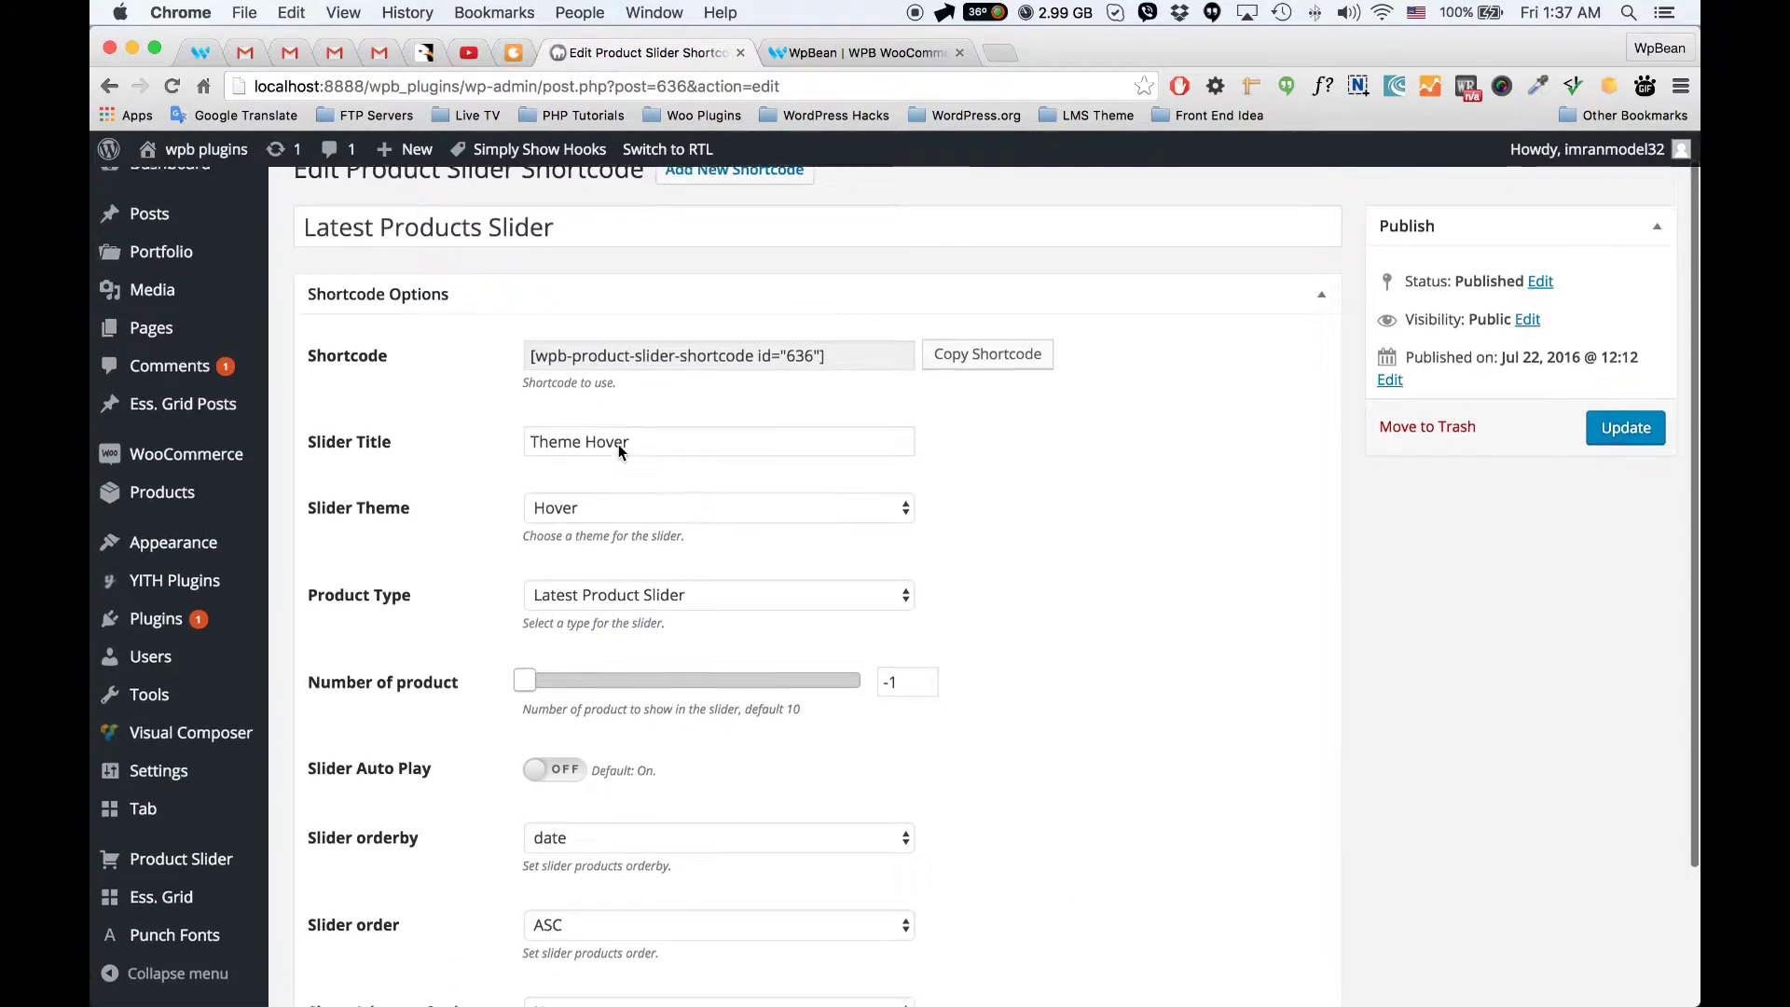
{"action": "scroll", "coordinate": [618, 444], "scroll_direction": "down", "scroll_amount": 2}
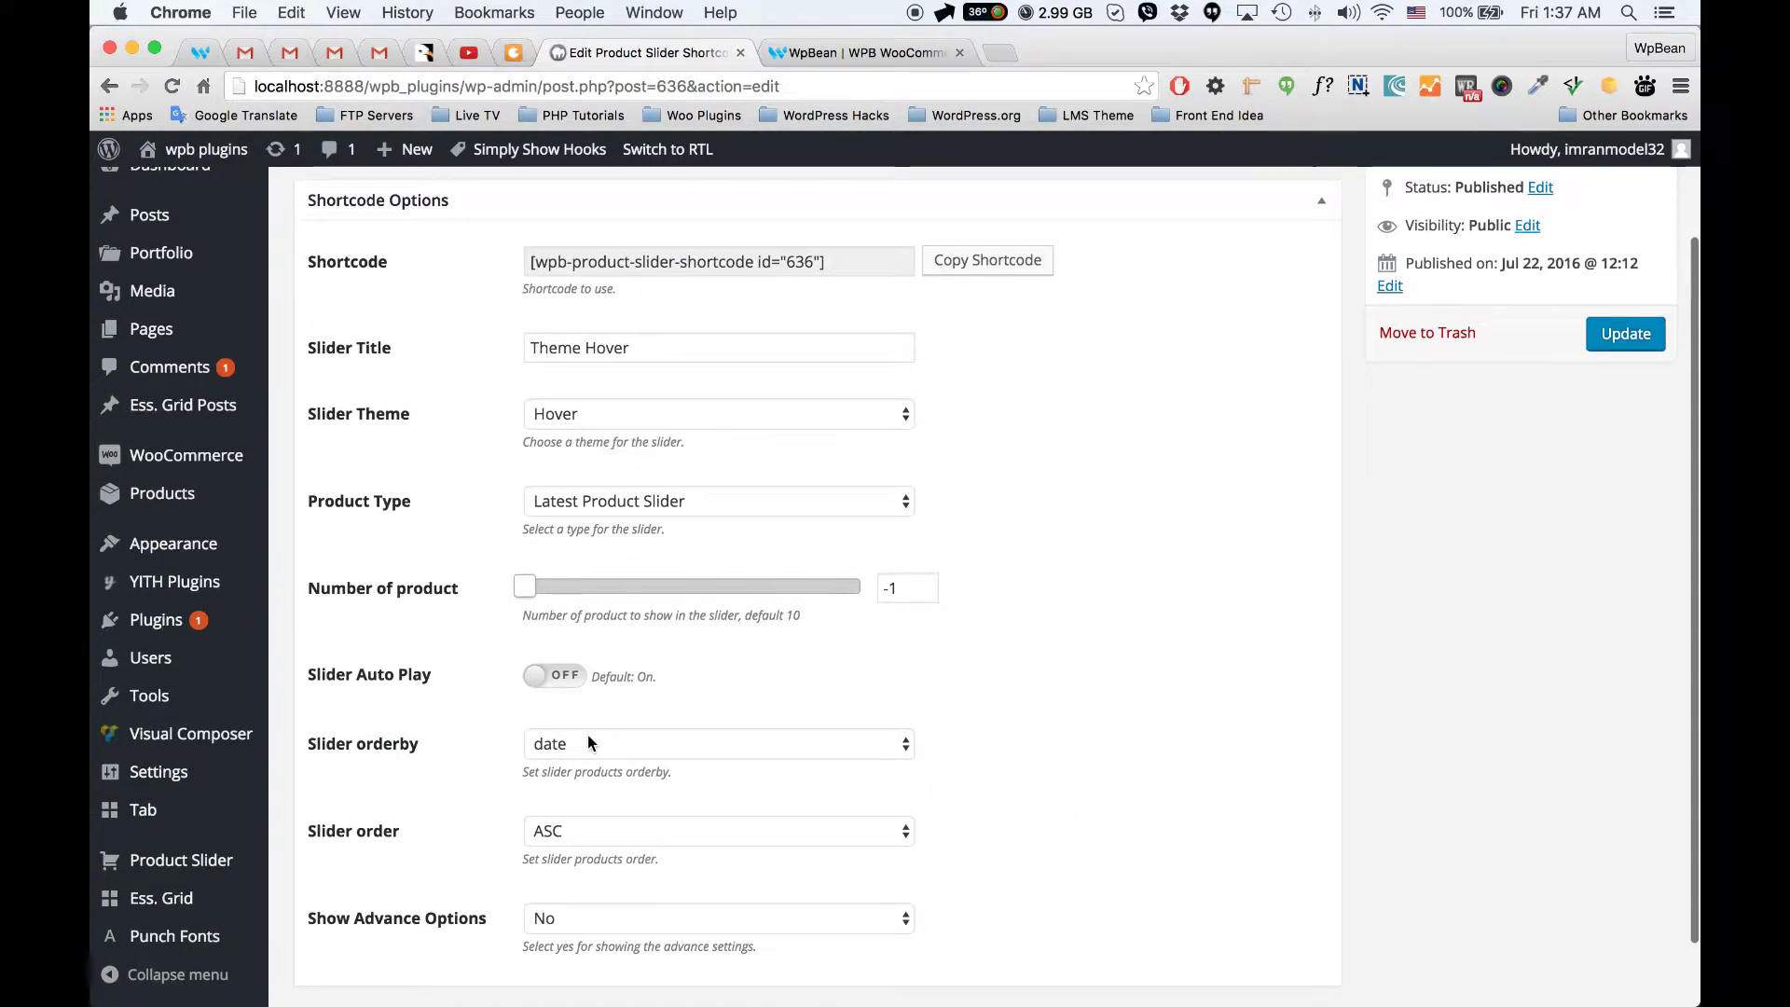
{"action": "scroll", "coordinate": [587, 735], "scroll_direction": "down", "scroll_amount": 2}
{"action": "scroll", "coordinate": [593, 634], "scroll_direction": "up", "scroll_amount": 3}
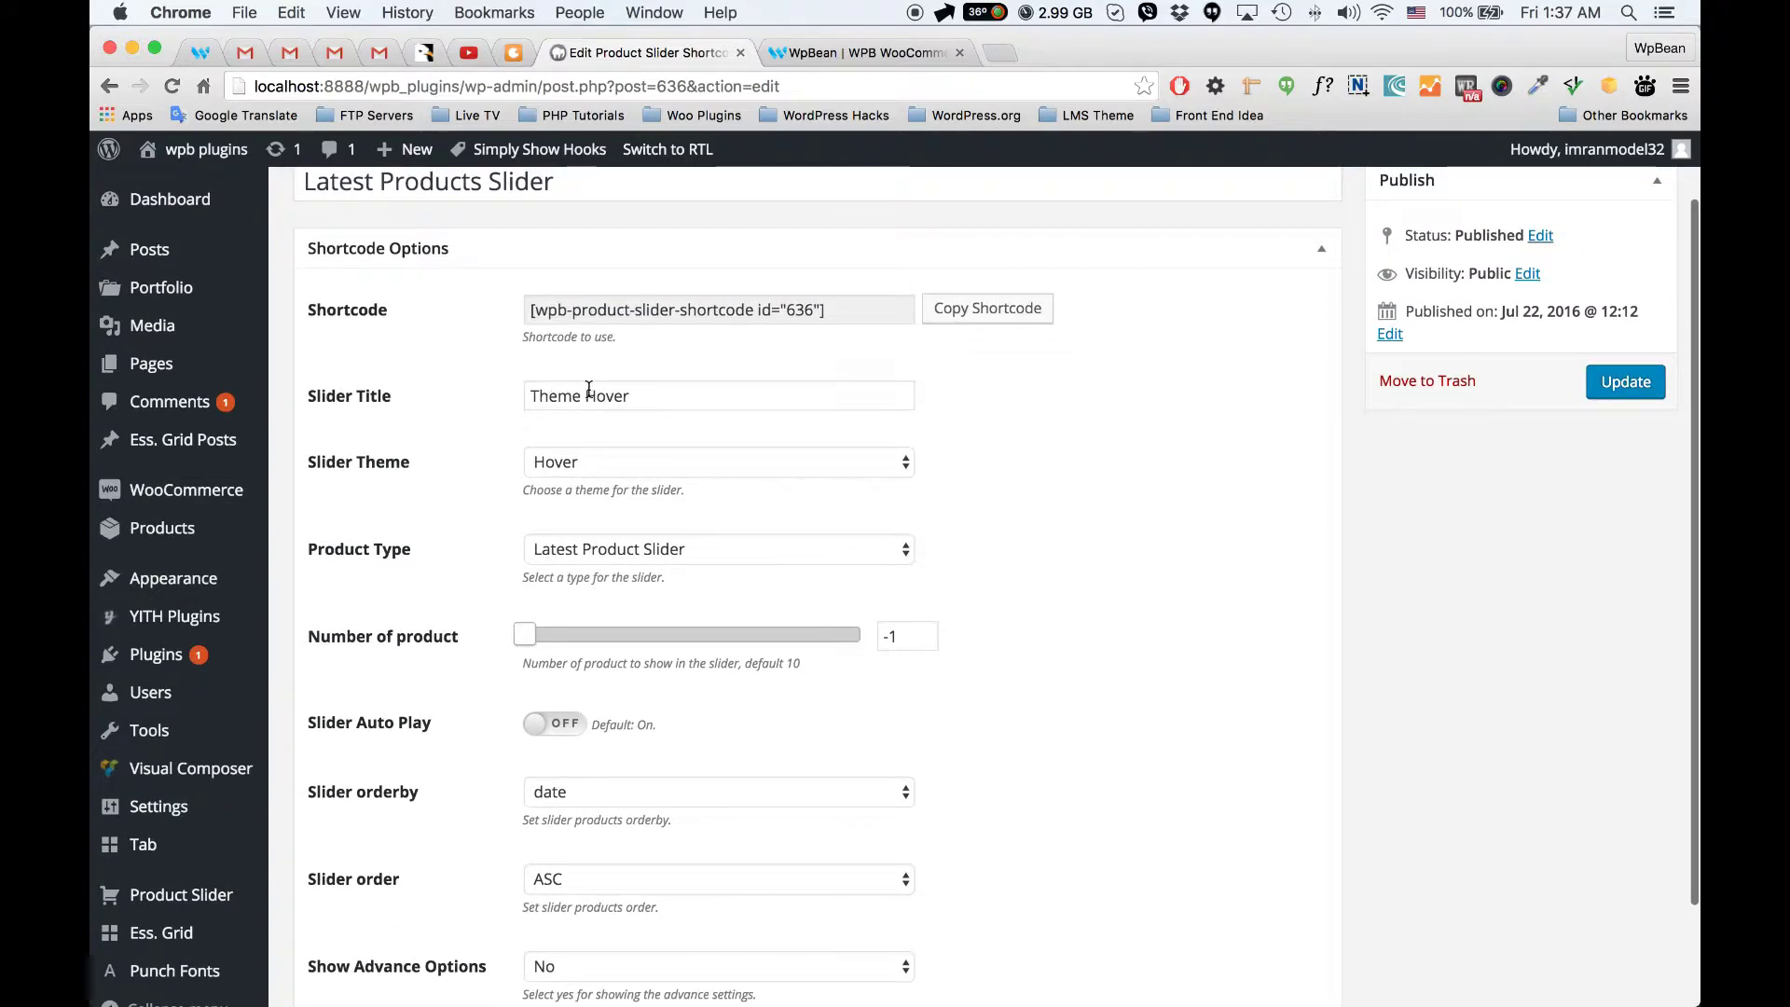
{"action": "left_click", "coordinate": [606, 396]}
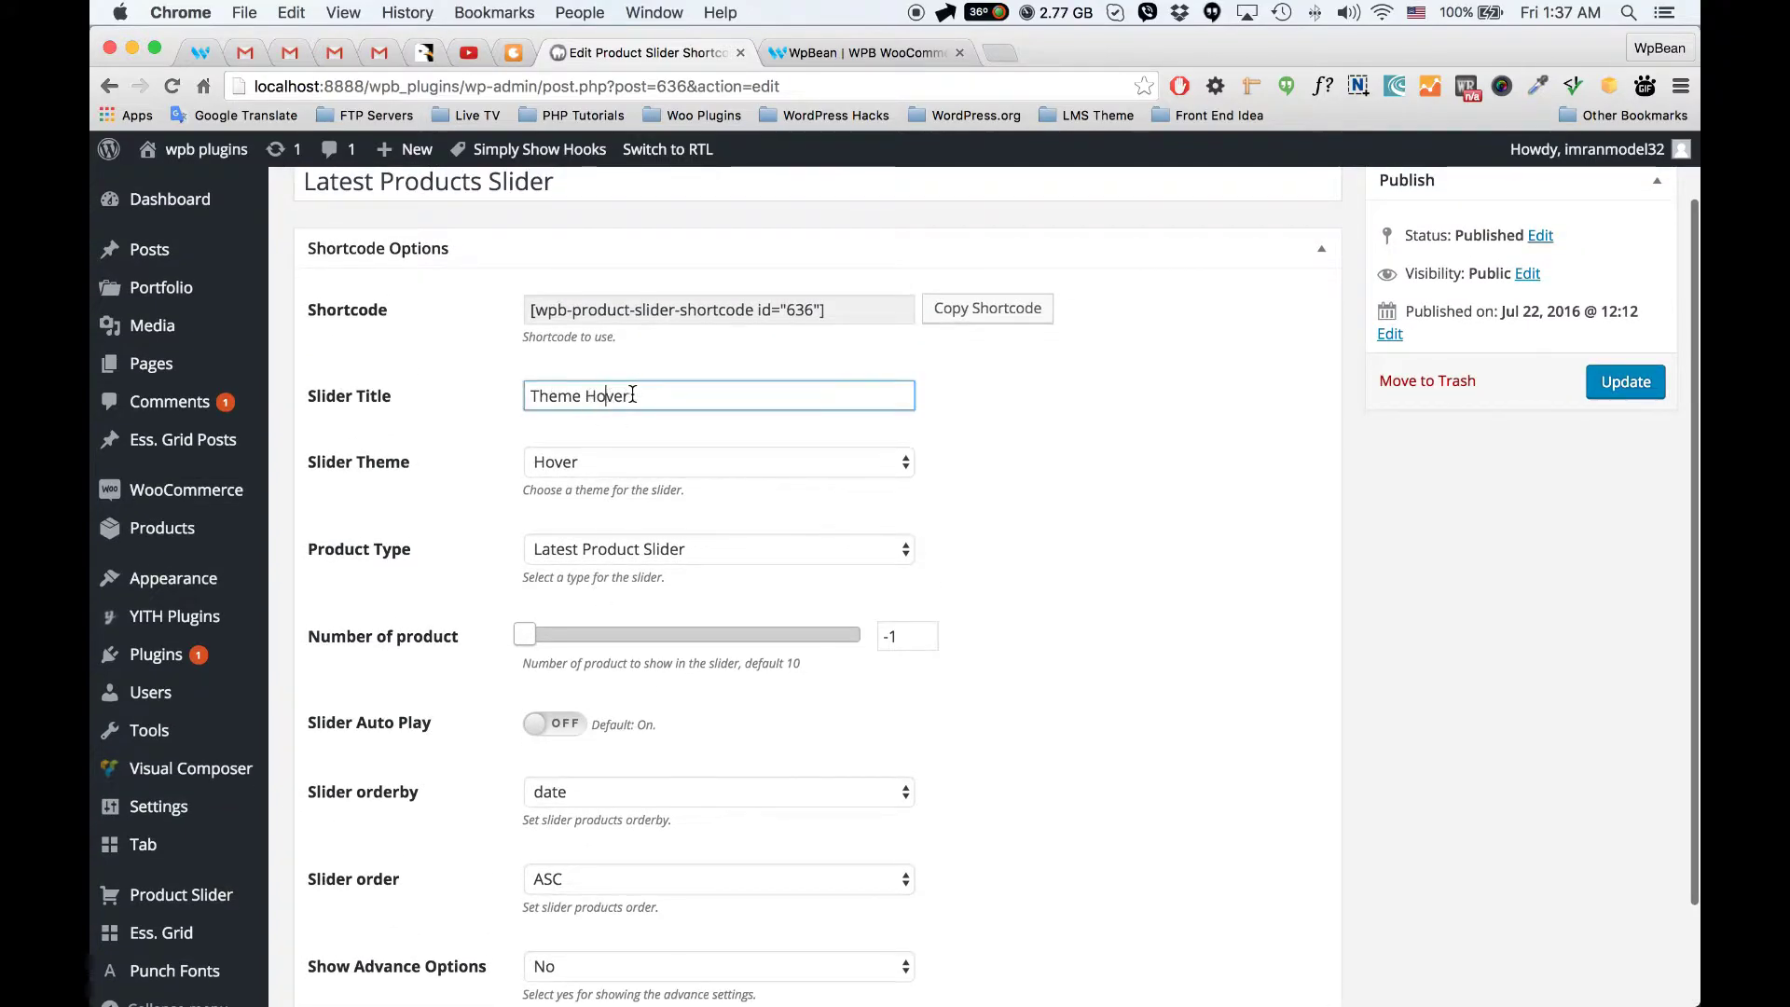
{"action": "left_click", "coordinate": [613, 462]}
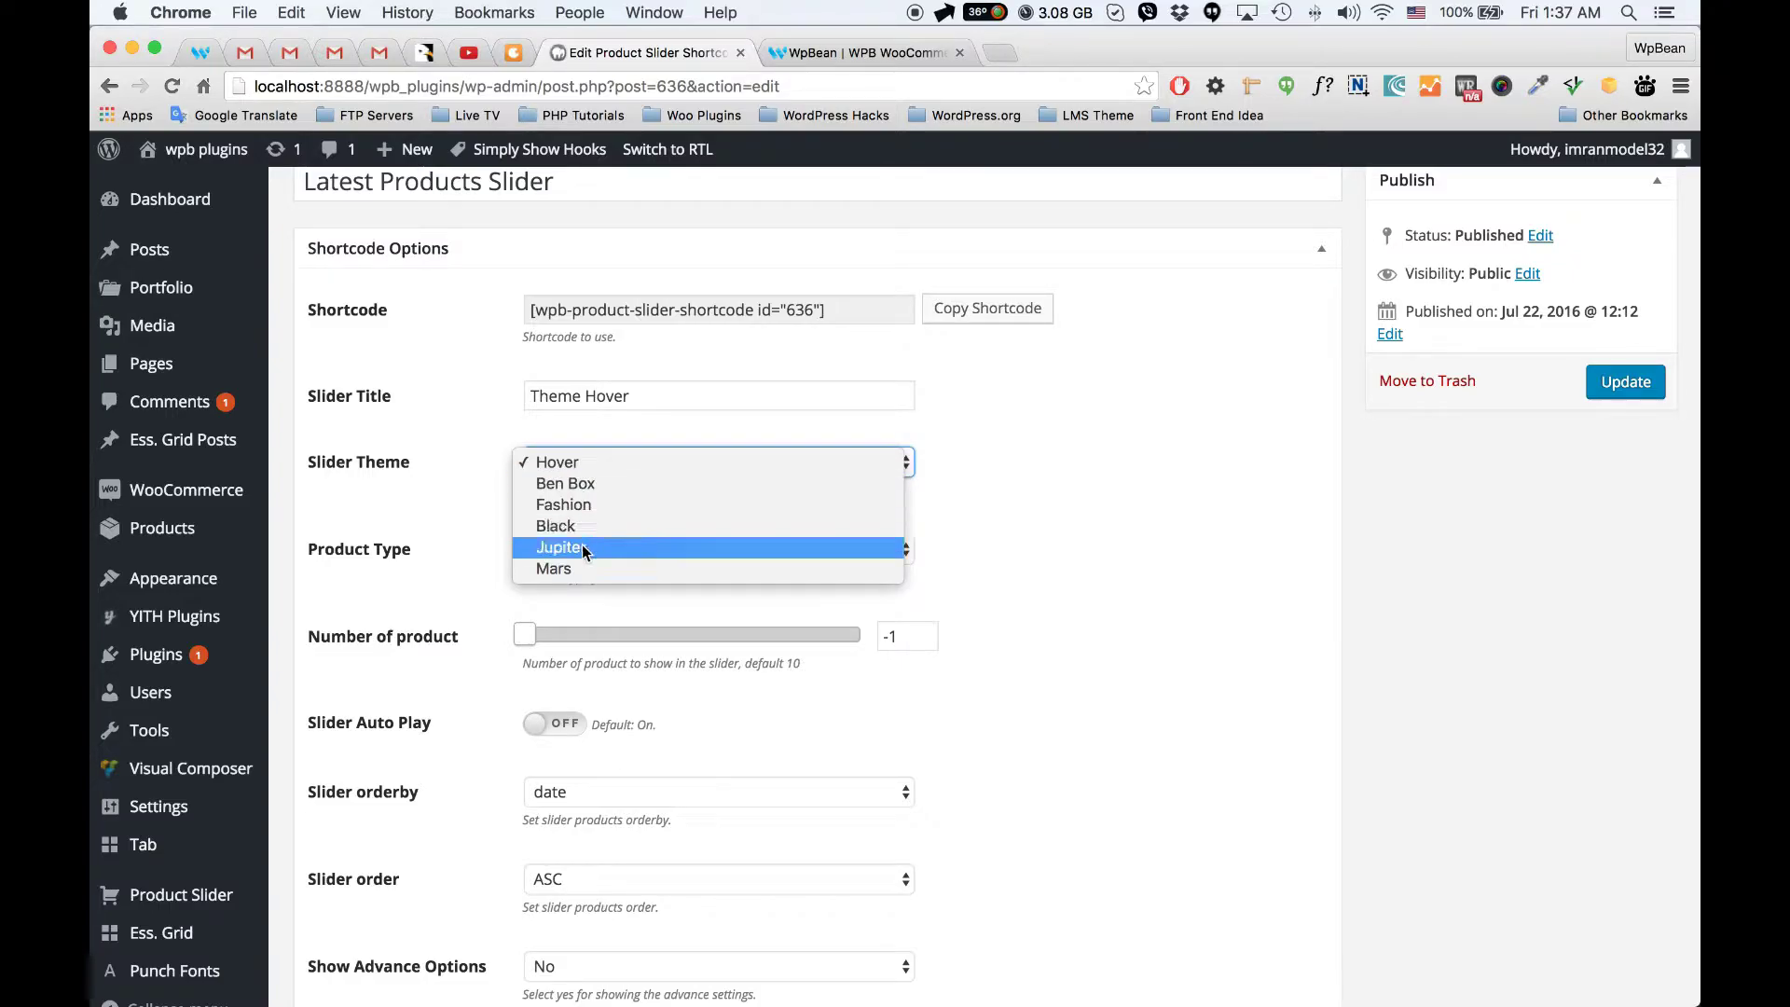
{"action": "left_click", "coordinate": [569, 463]}
Step: Set Product Type to Product Slider by Product Categories
{"action": "scroll", "coordinate": [559, 511], "scroll_direction": "down", "scroll_amount": 1}
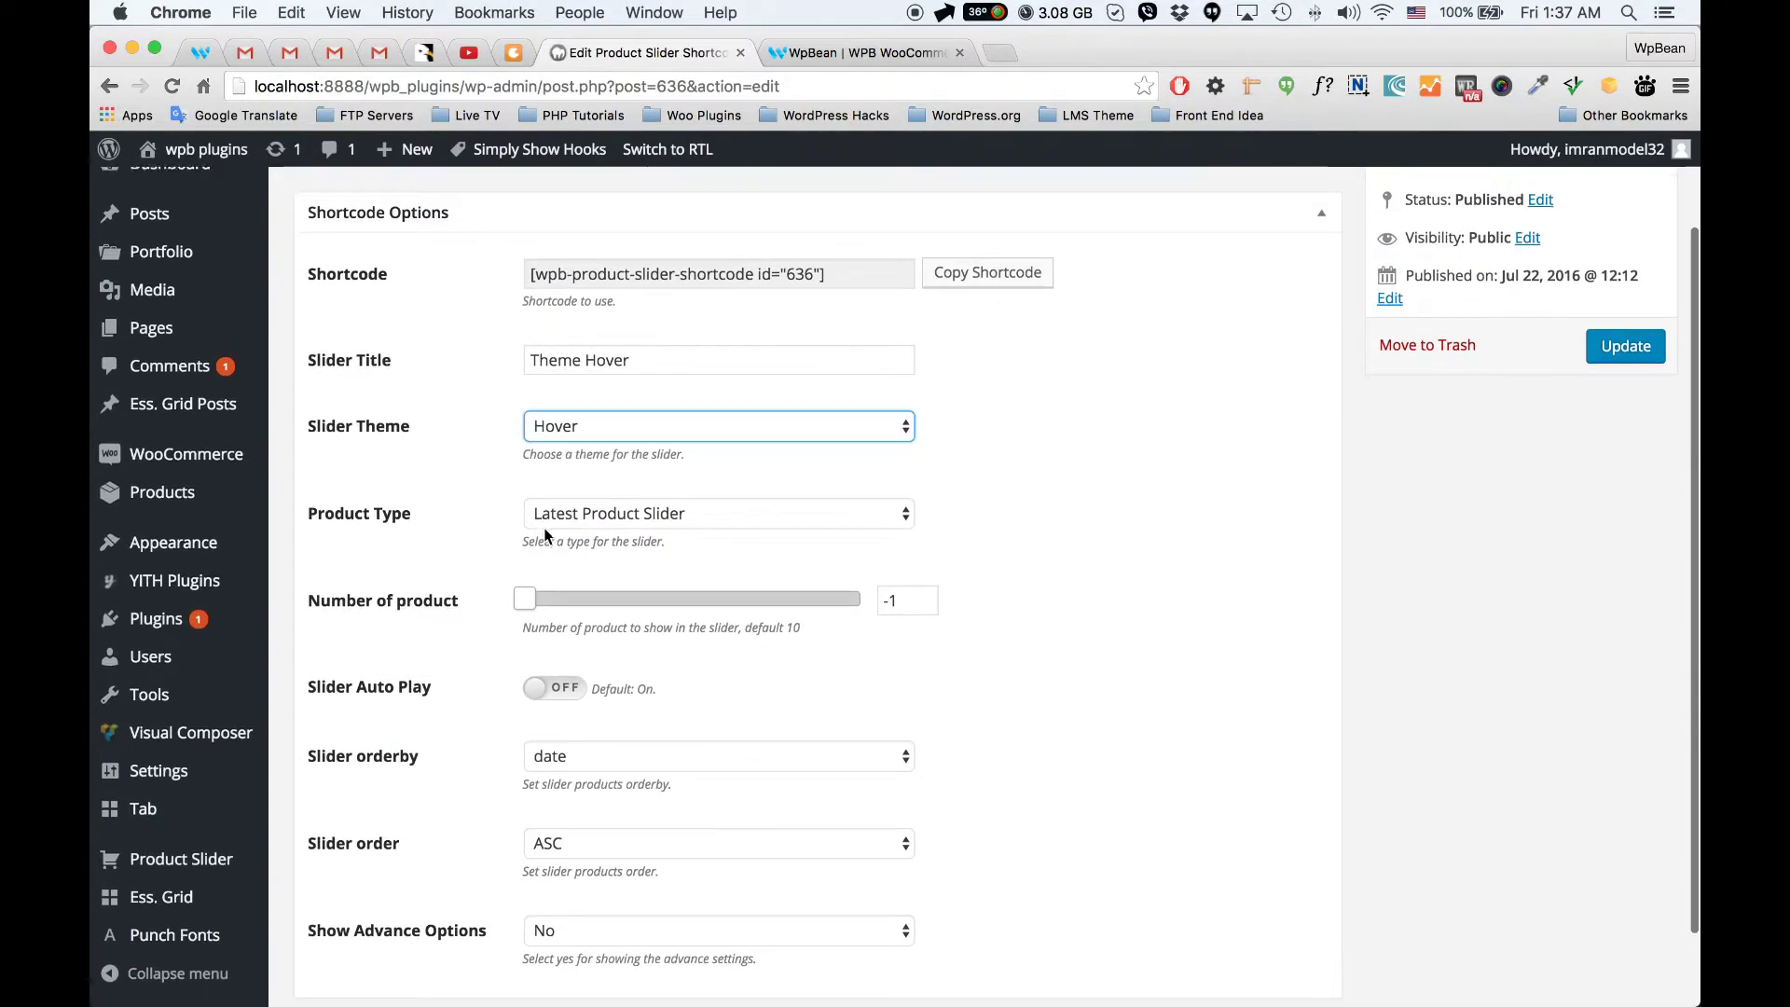
{"action": "left_click", "coordinate": [580, 509]}
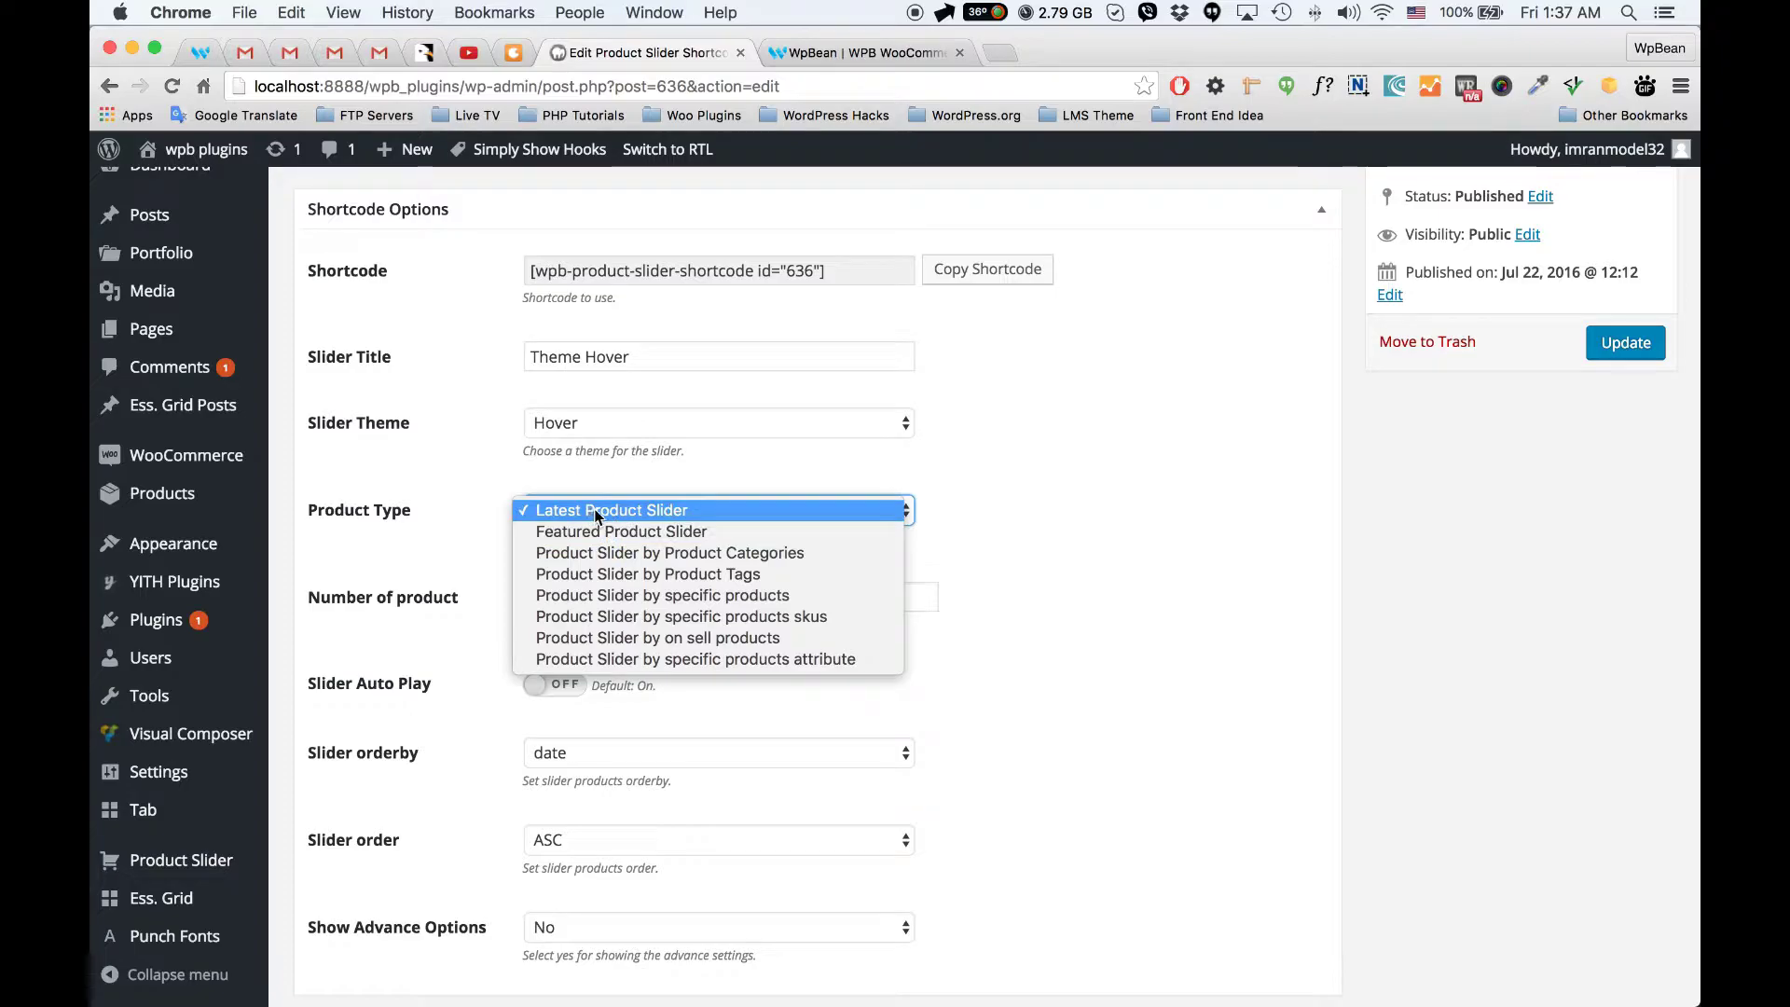
{"action": "left_click", "coordinate": [685, 554]}
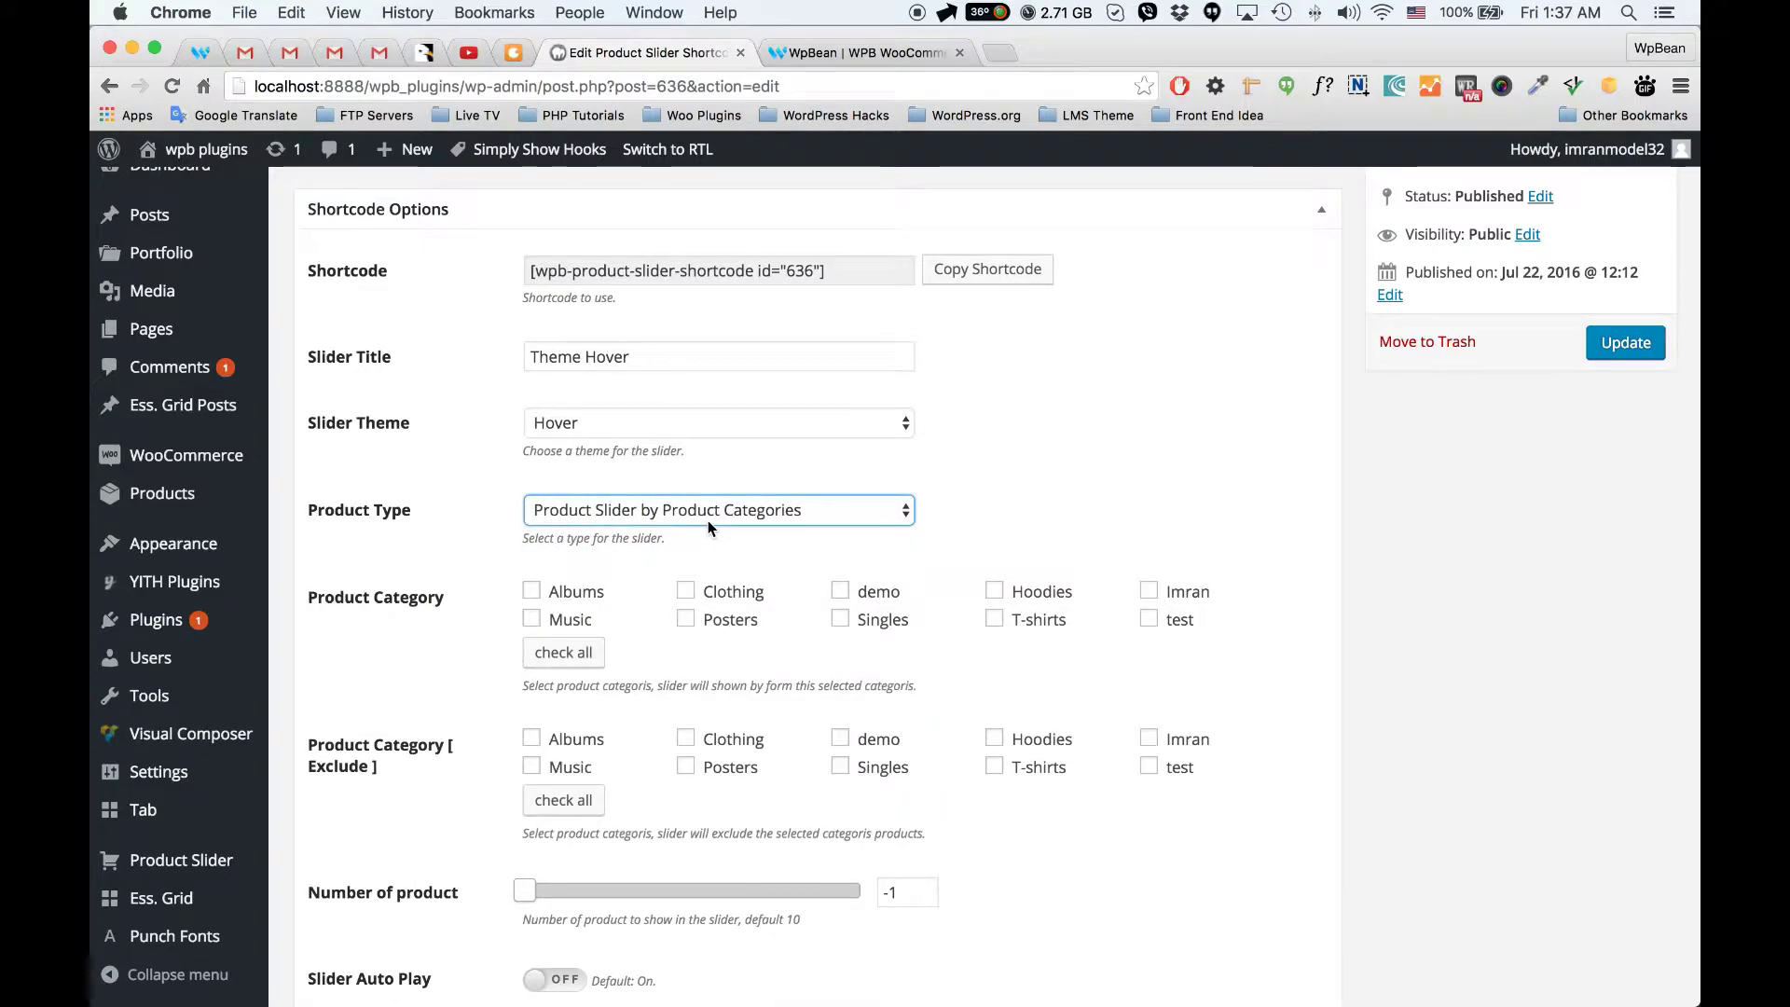
{"action": "scroll", "coordinate": [708, 527], "scroll_direction": "down", "scroll_amount": 2}
{"action": "scroll", "coordinate": [487, 535], "scroll_direction": "down", "scroll_amount": 2}
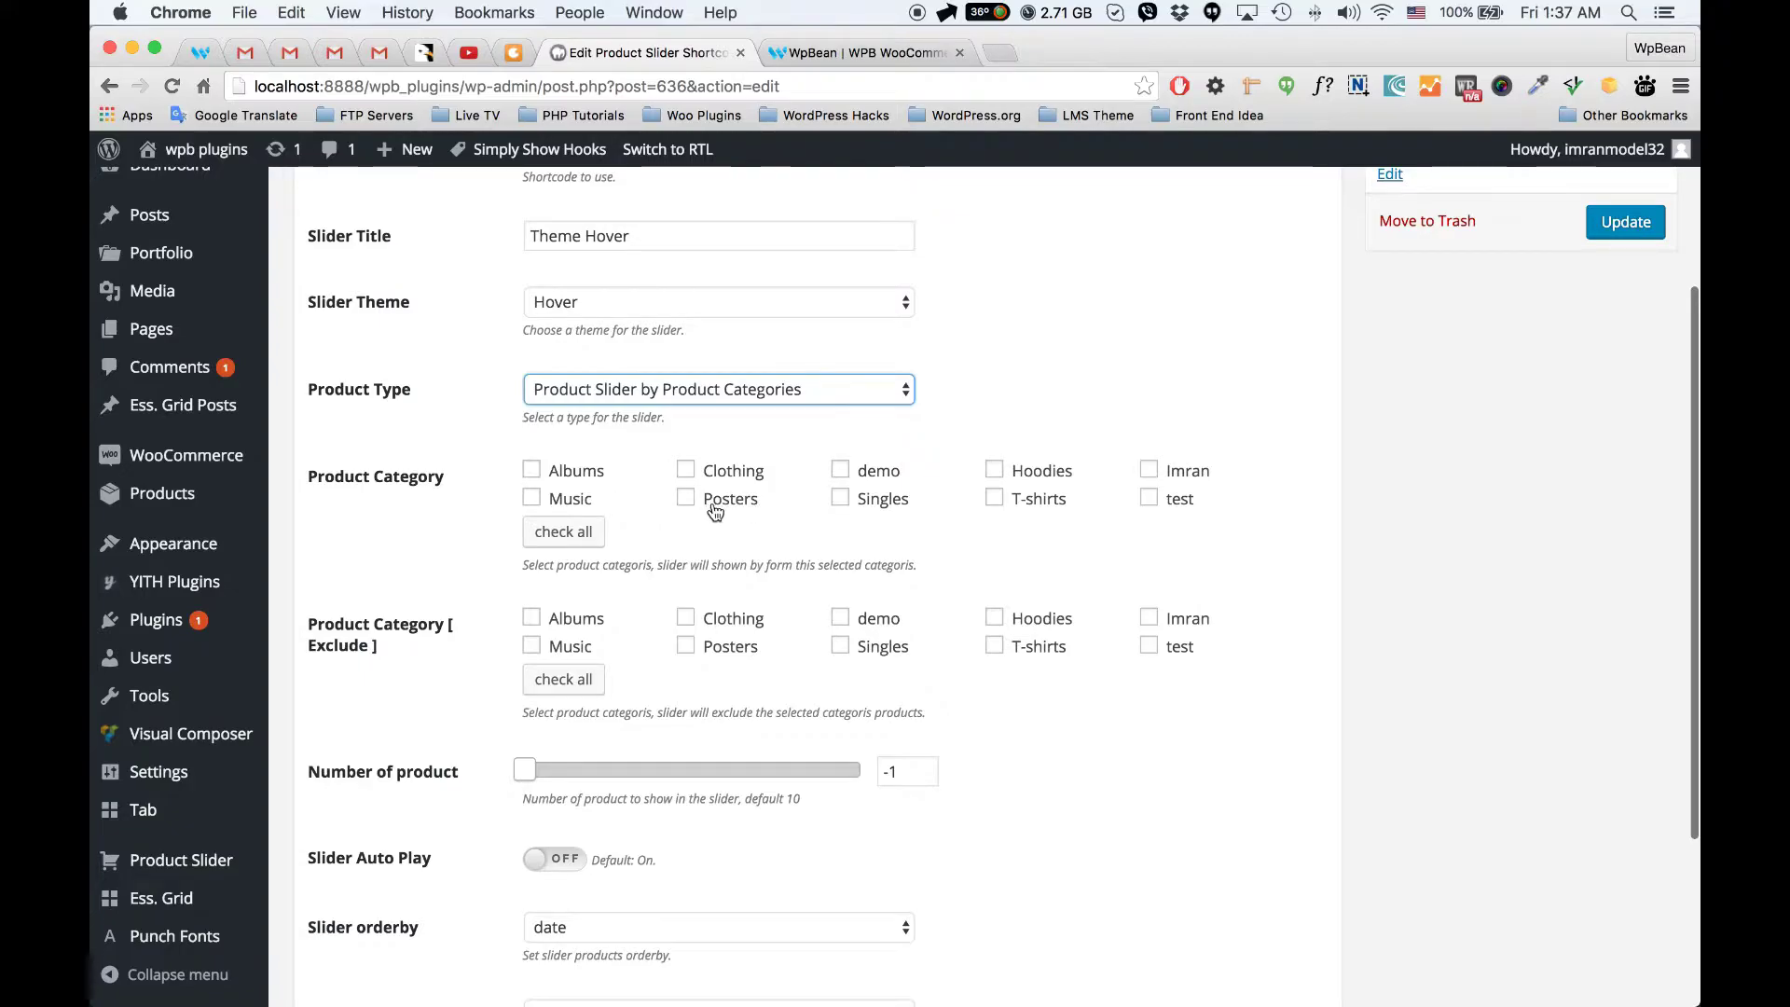
{"action": "scroll", "coordinate": [727, 515], "scroll_direction": "down", "scroll_amount": 1}
{"action": "scroll", "coordinate": [652, 494], "scroll_direction": "down", "scroll_amount": 1}
{"action": "left_click", "coordinate": [581, 445]}
{"action": "left_click", "coordinate": [725, 443]}
{"action": "left_click", "coordinate": [580, 443]}
{"action": "left_click", "coordinate": [717, 438]}
{"action": "scroll", "coordinate": [534, 598], "scroll_direction": "down", "scroll_amount": 1}
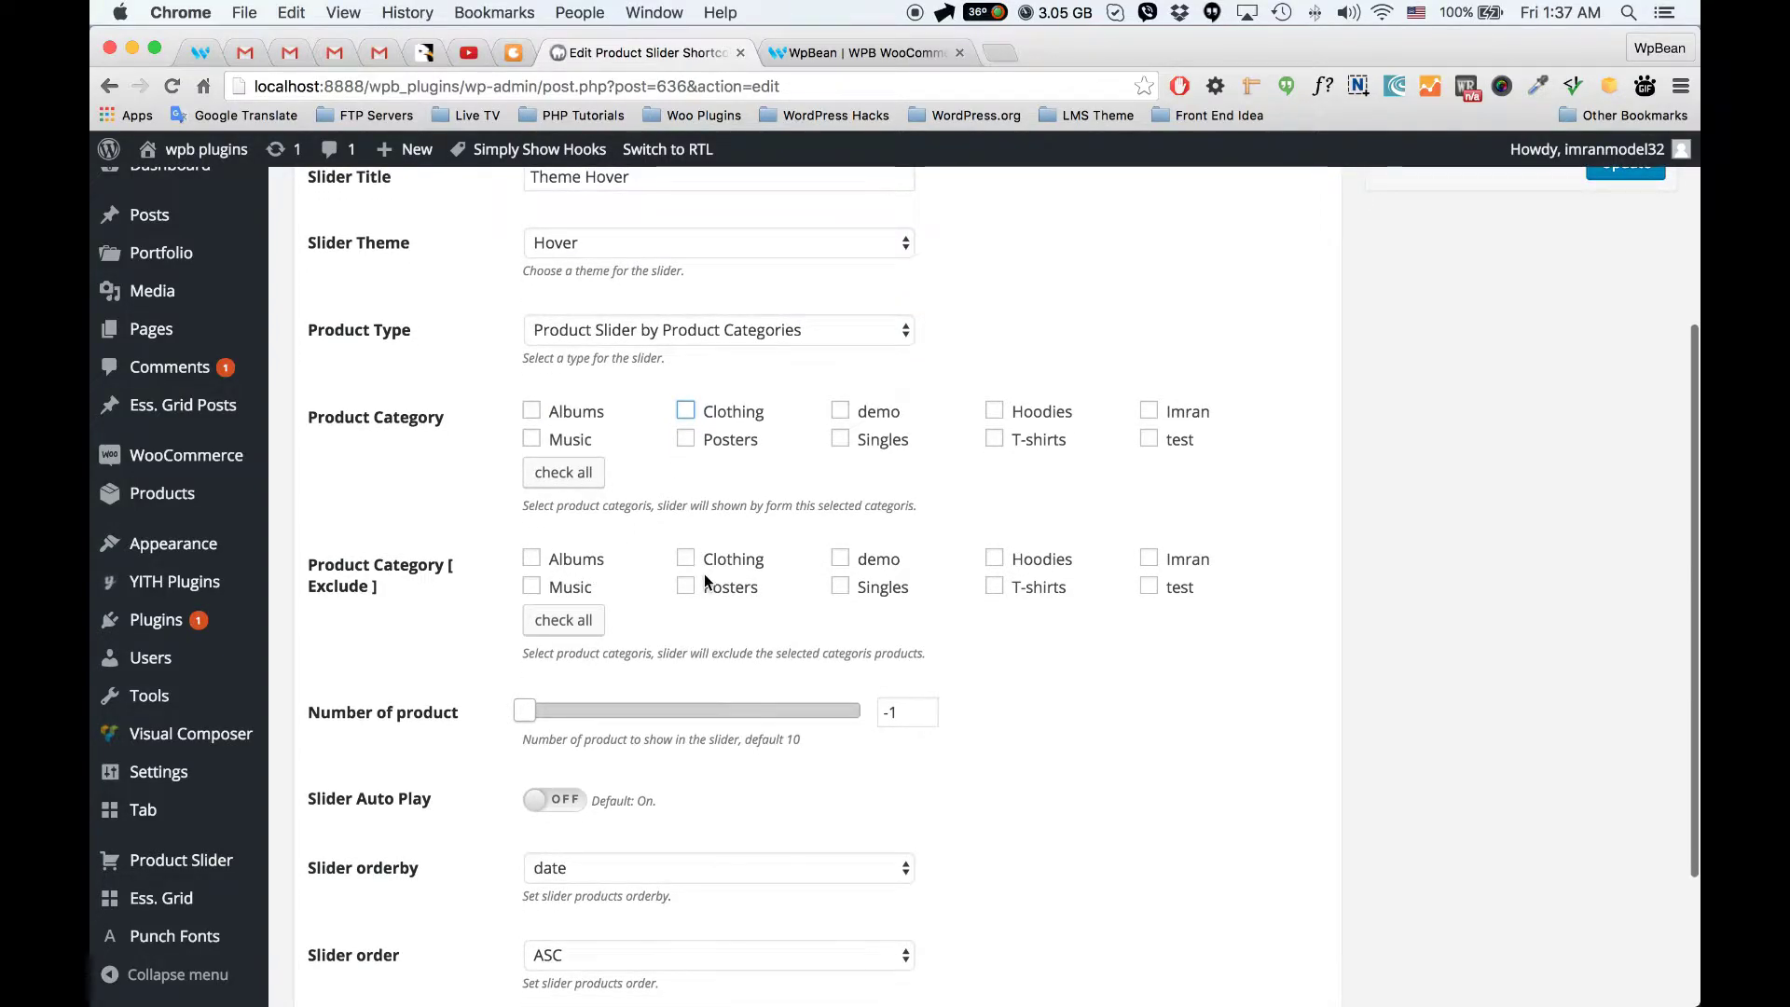
{"action": "scroll", "coordinate": [703, 578], "scroll_direction": "down", "scroll_amount": 5}
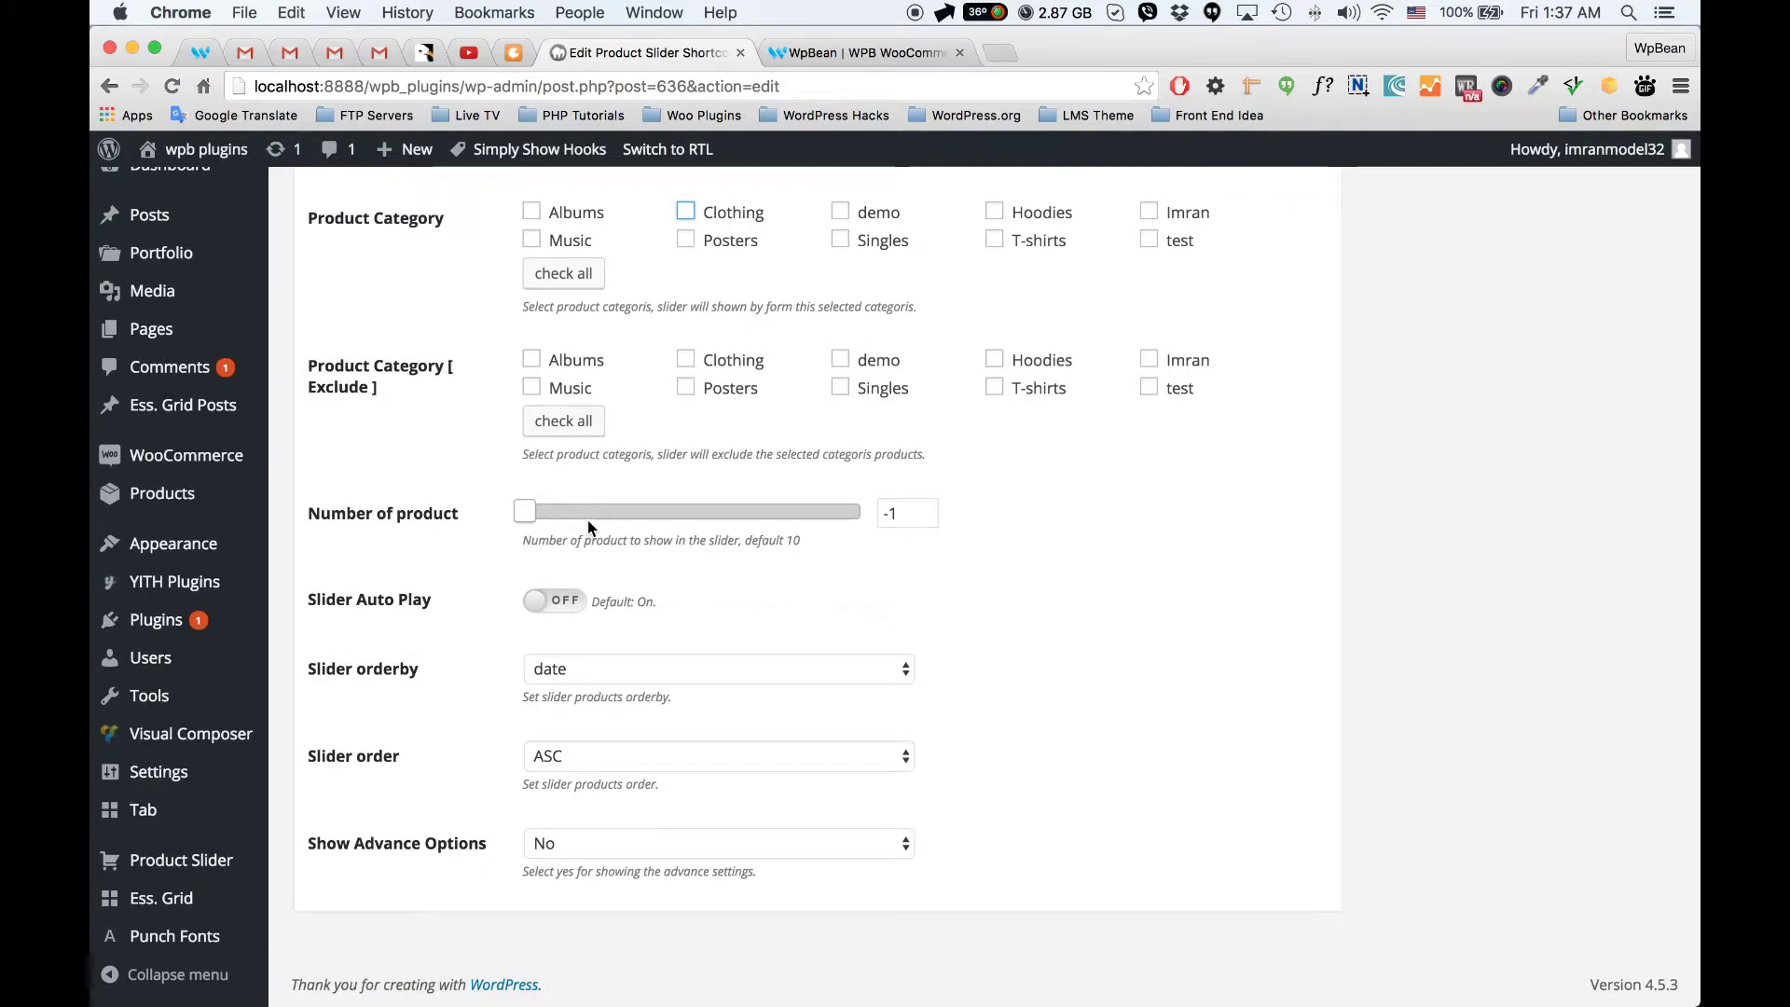
{"action": "scroll", "coordinate": [557, 617], "scroll_direction": "down", "scroll_amount": 1}
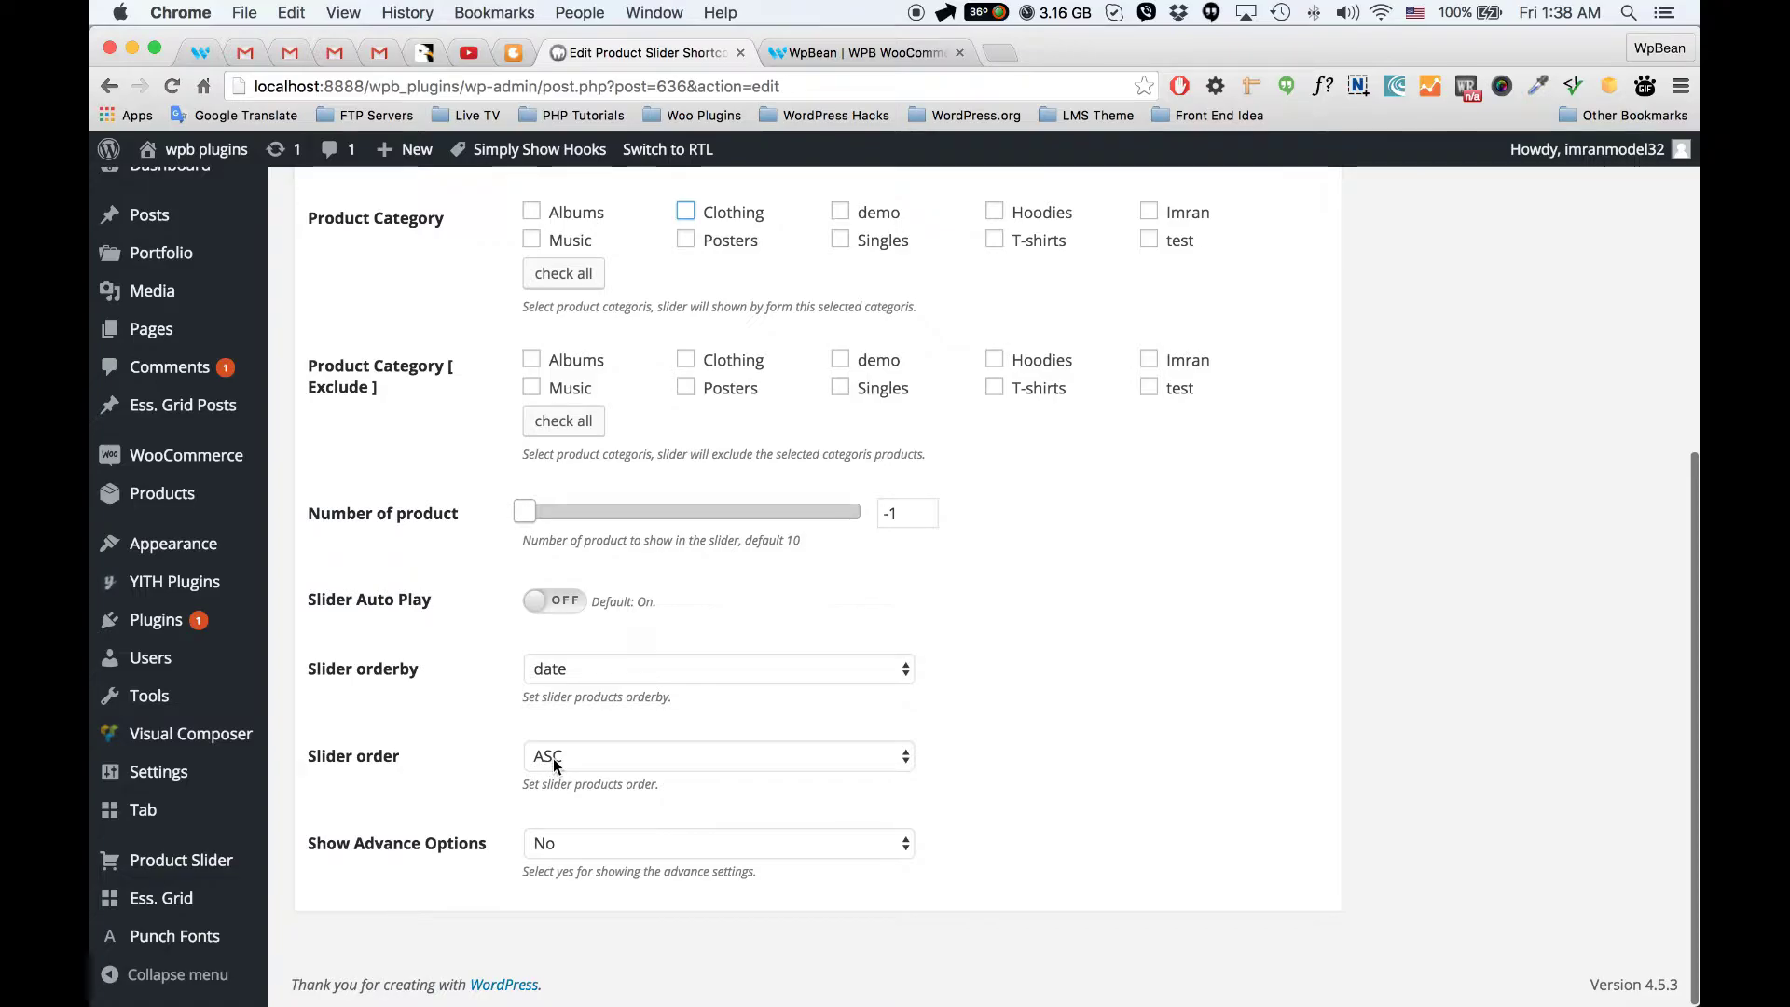
{"action": "left_click", "coordinate": [567, 844]}
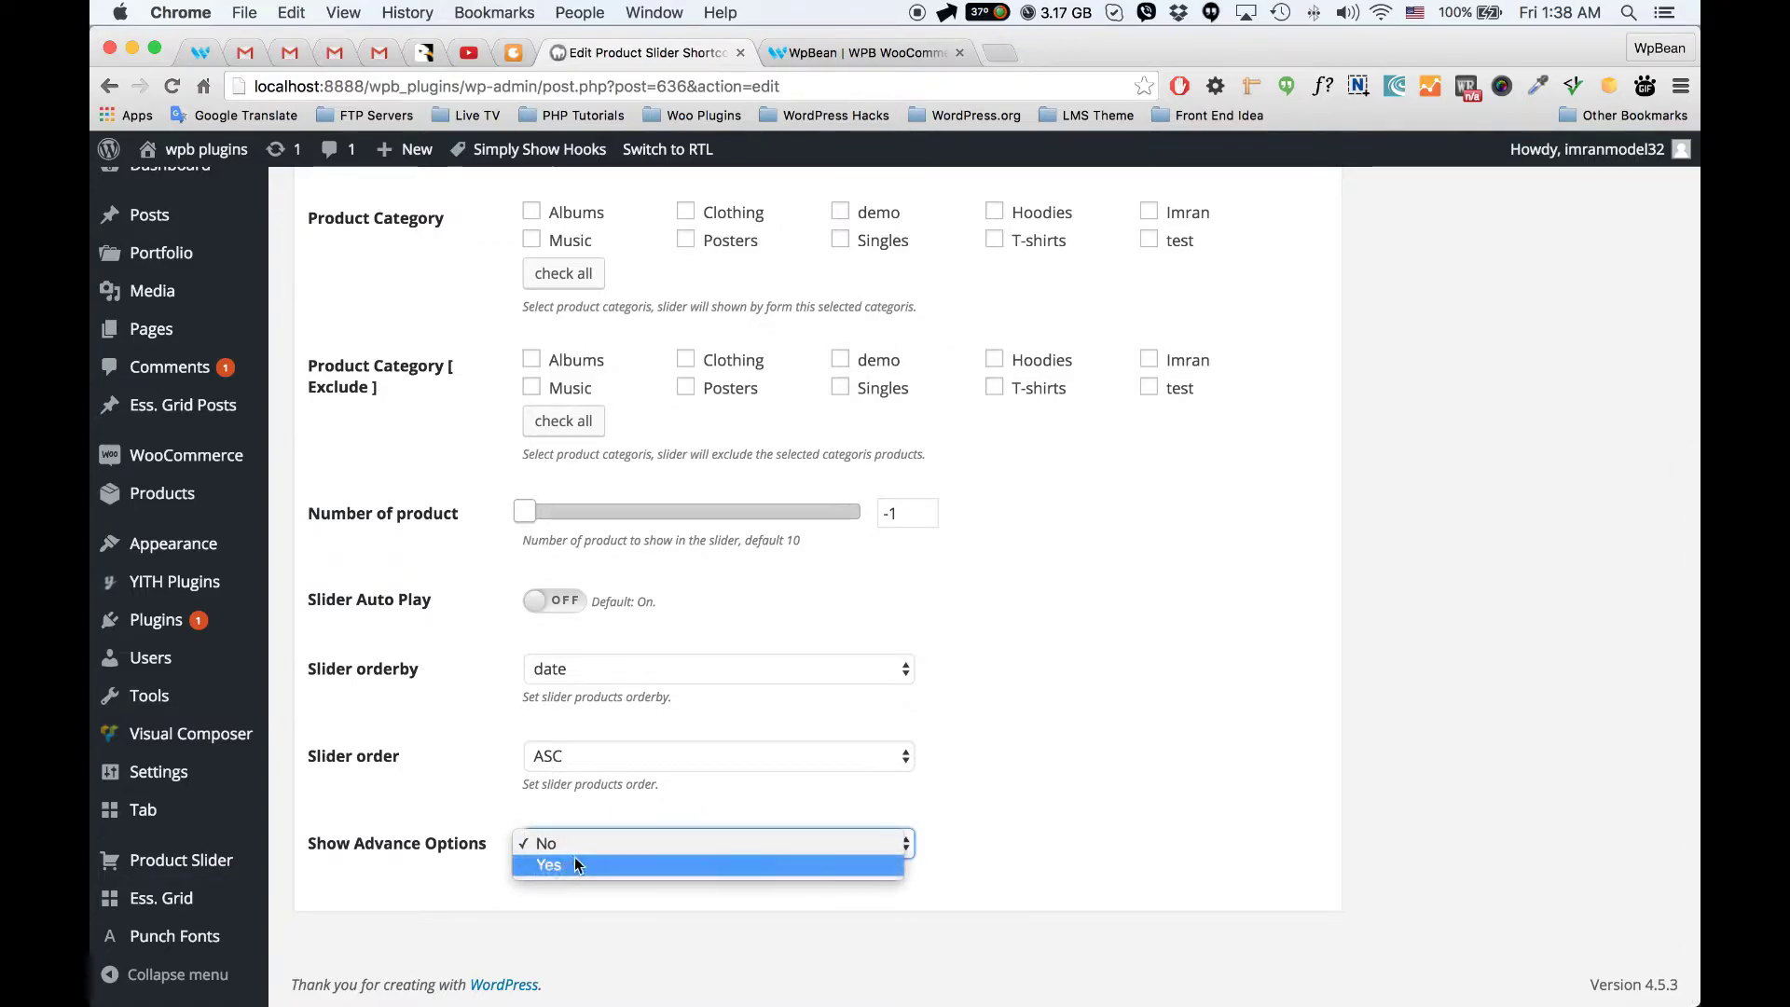
{"action": "left_click", "coordinate": [567, 863]}
{"action": "scroll", "coordinate": [602, 820], "scroll_direction": "down", "scroll_amount": 4}
{"action": "scroll", "coordinate": [608, 792], "scroll_direction": "down", "scroll_amount": 9}
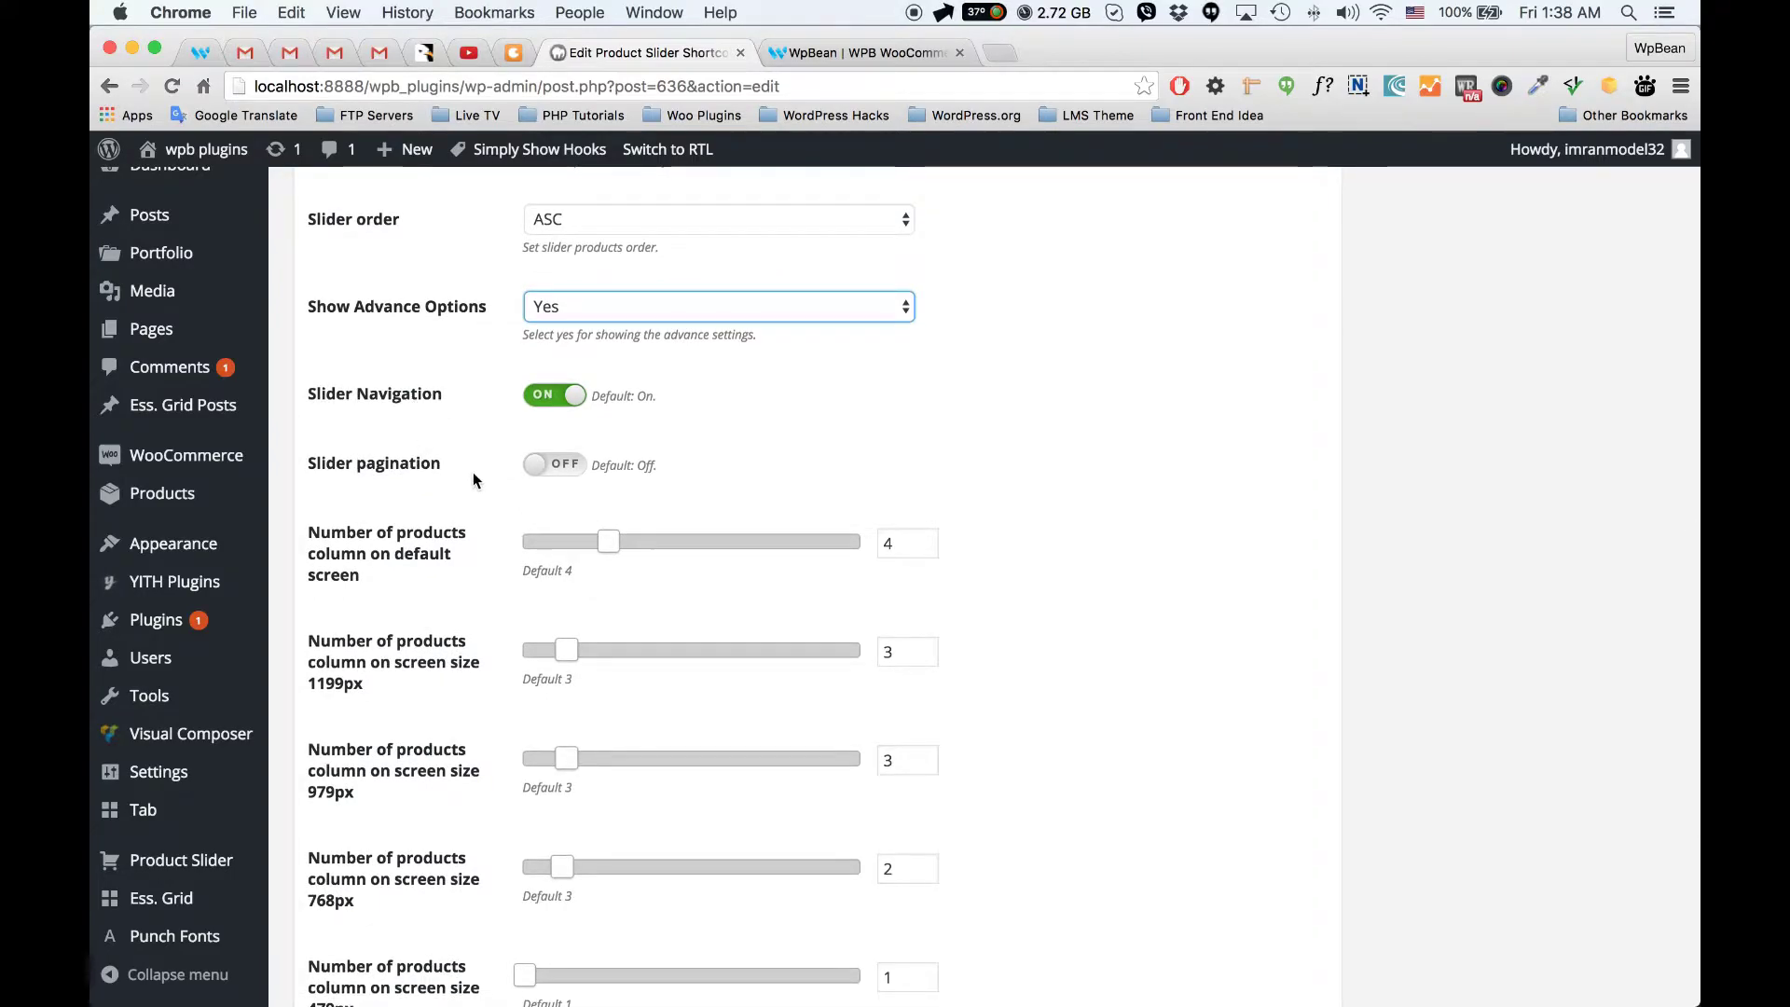
{"action": "scroll", "coordinate": [473, 488], "scroll_direction": "down", "scroll_amount": 2}
{"action": "scroll", "coordinate": [473, 491], "scroll_direction": "down", "scroll_amount": 3}
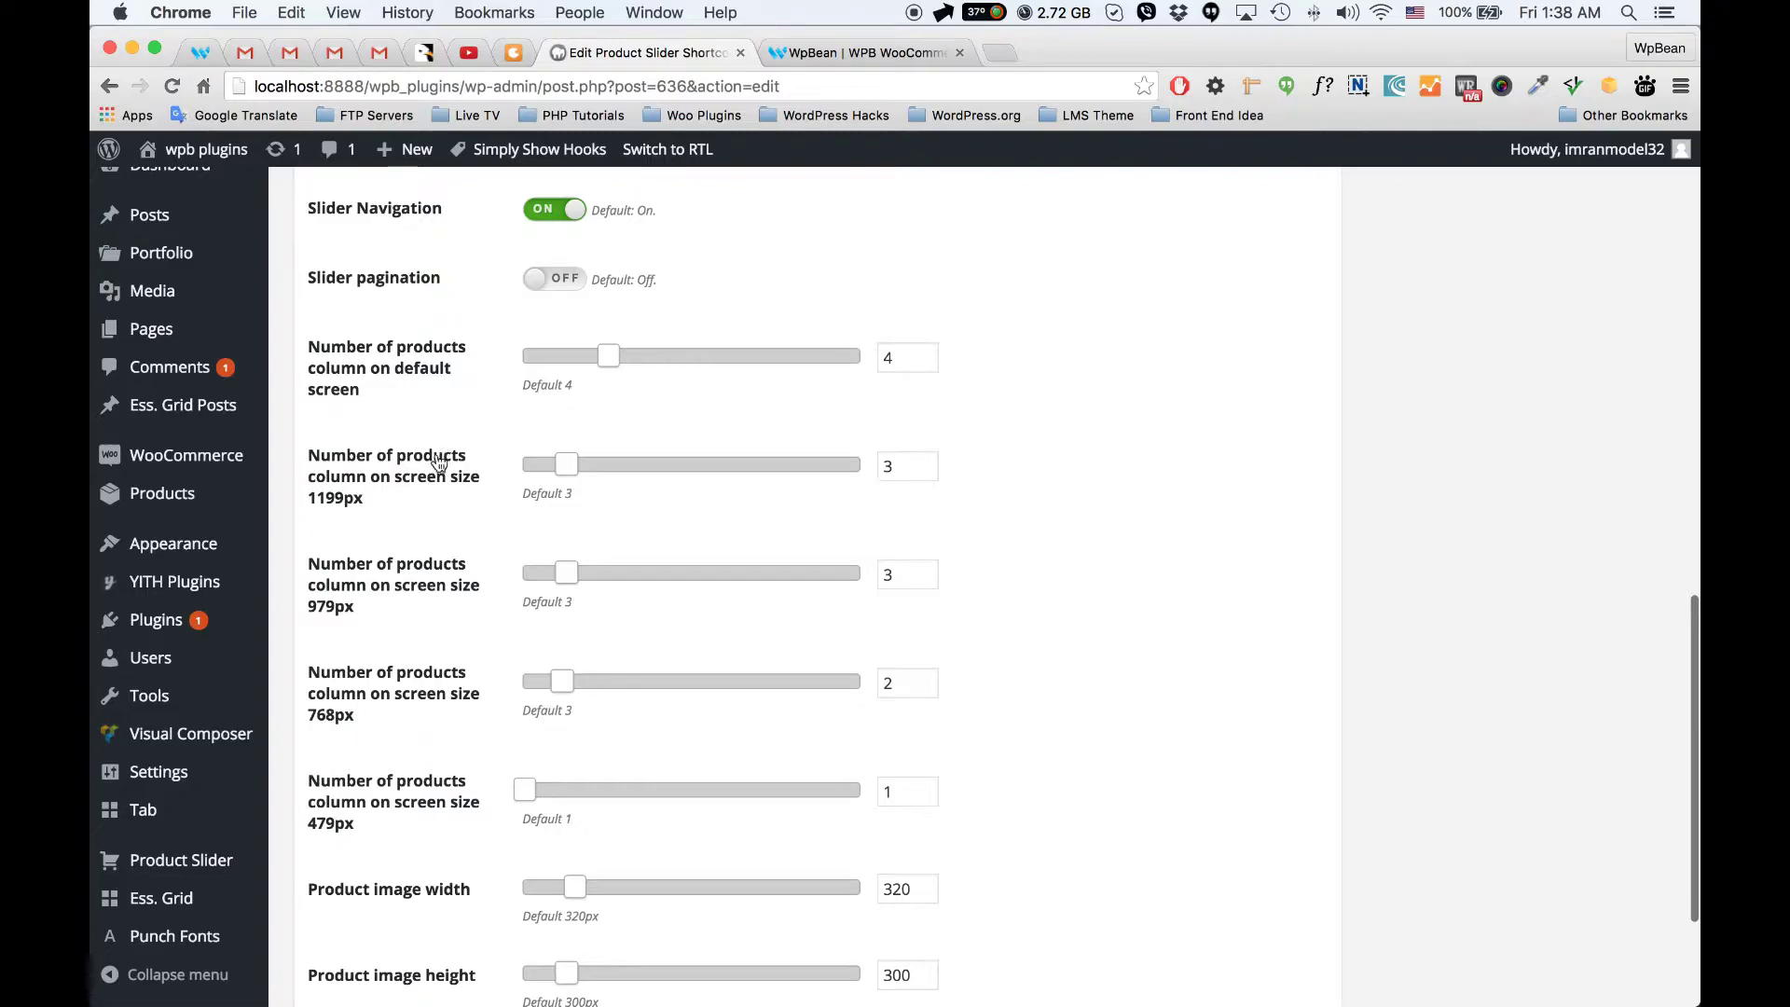
{"action": "scroll", "coordinate": [439, 504], "scroll_direction": "down", "scroll_amount": 5}
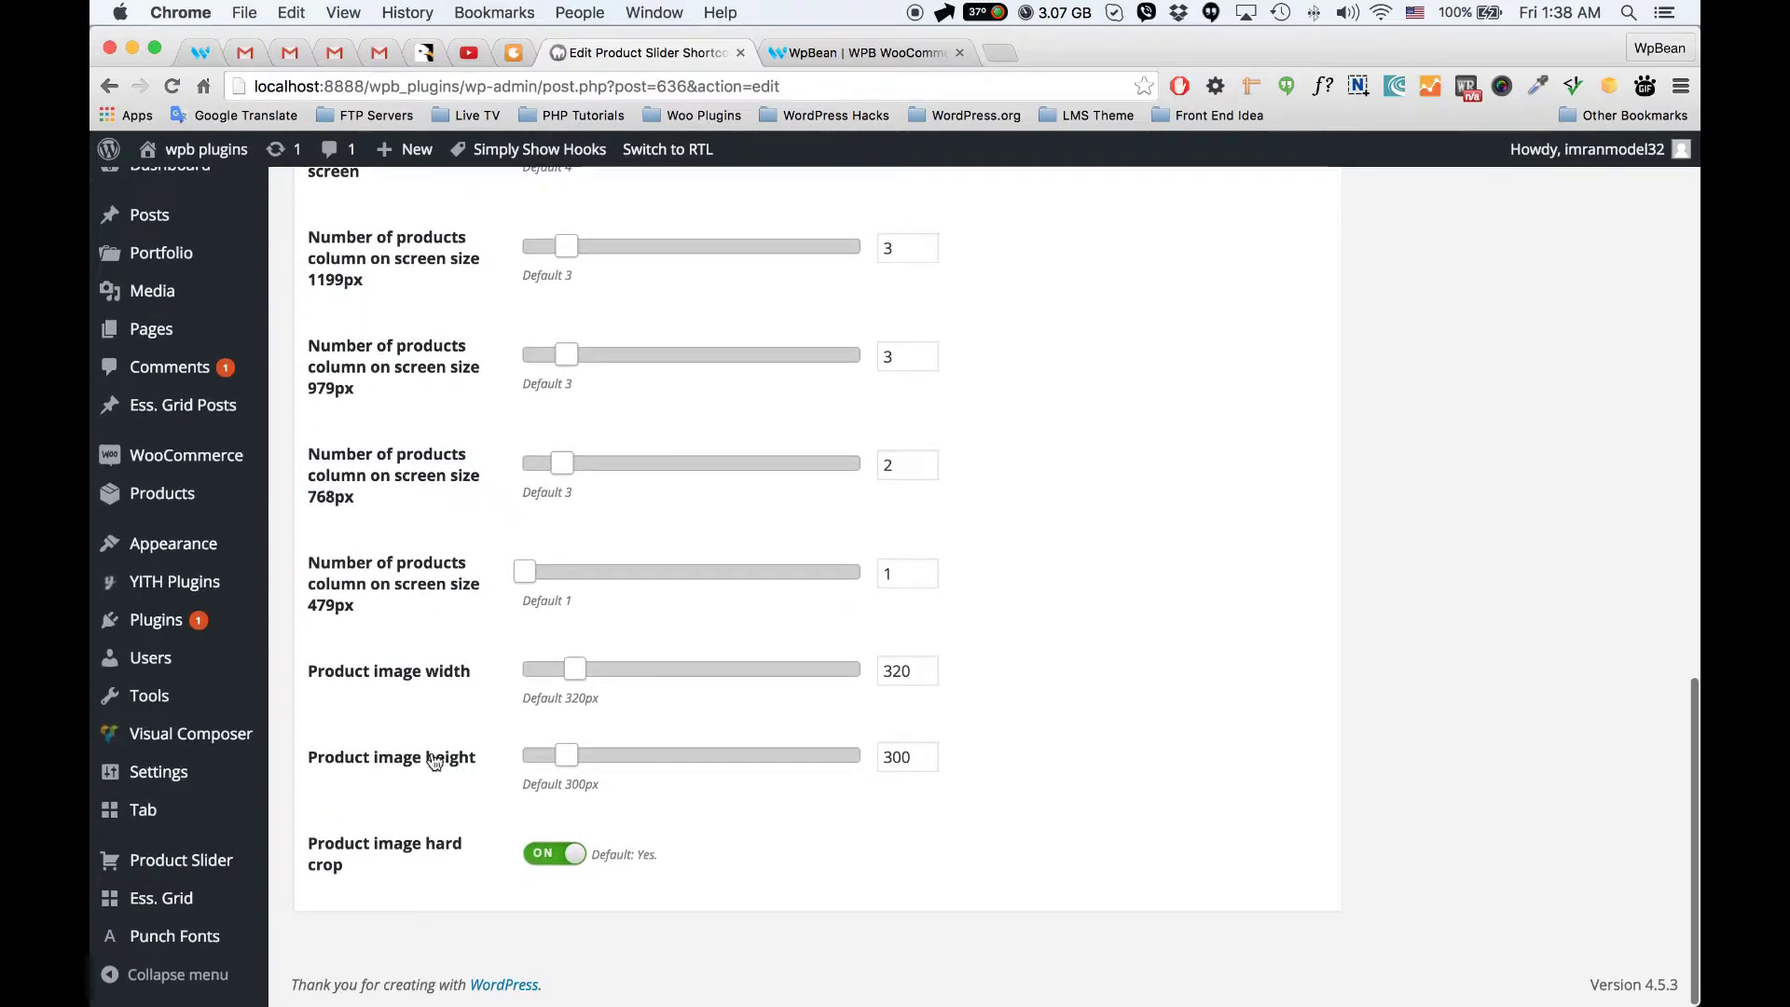
{"action": "scroll", "coordinate": [436, 746], "scroll_direction": "up", "scroll_amount": 1}
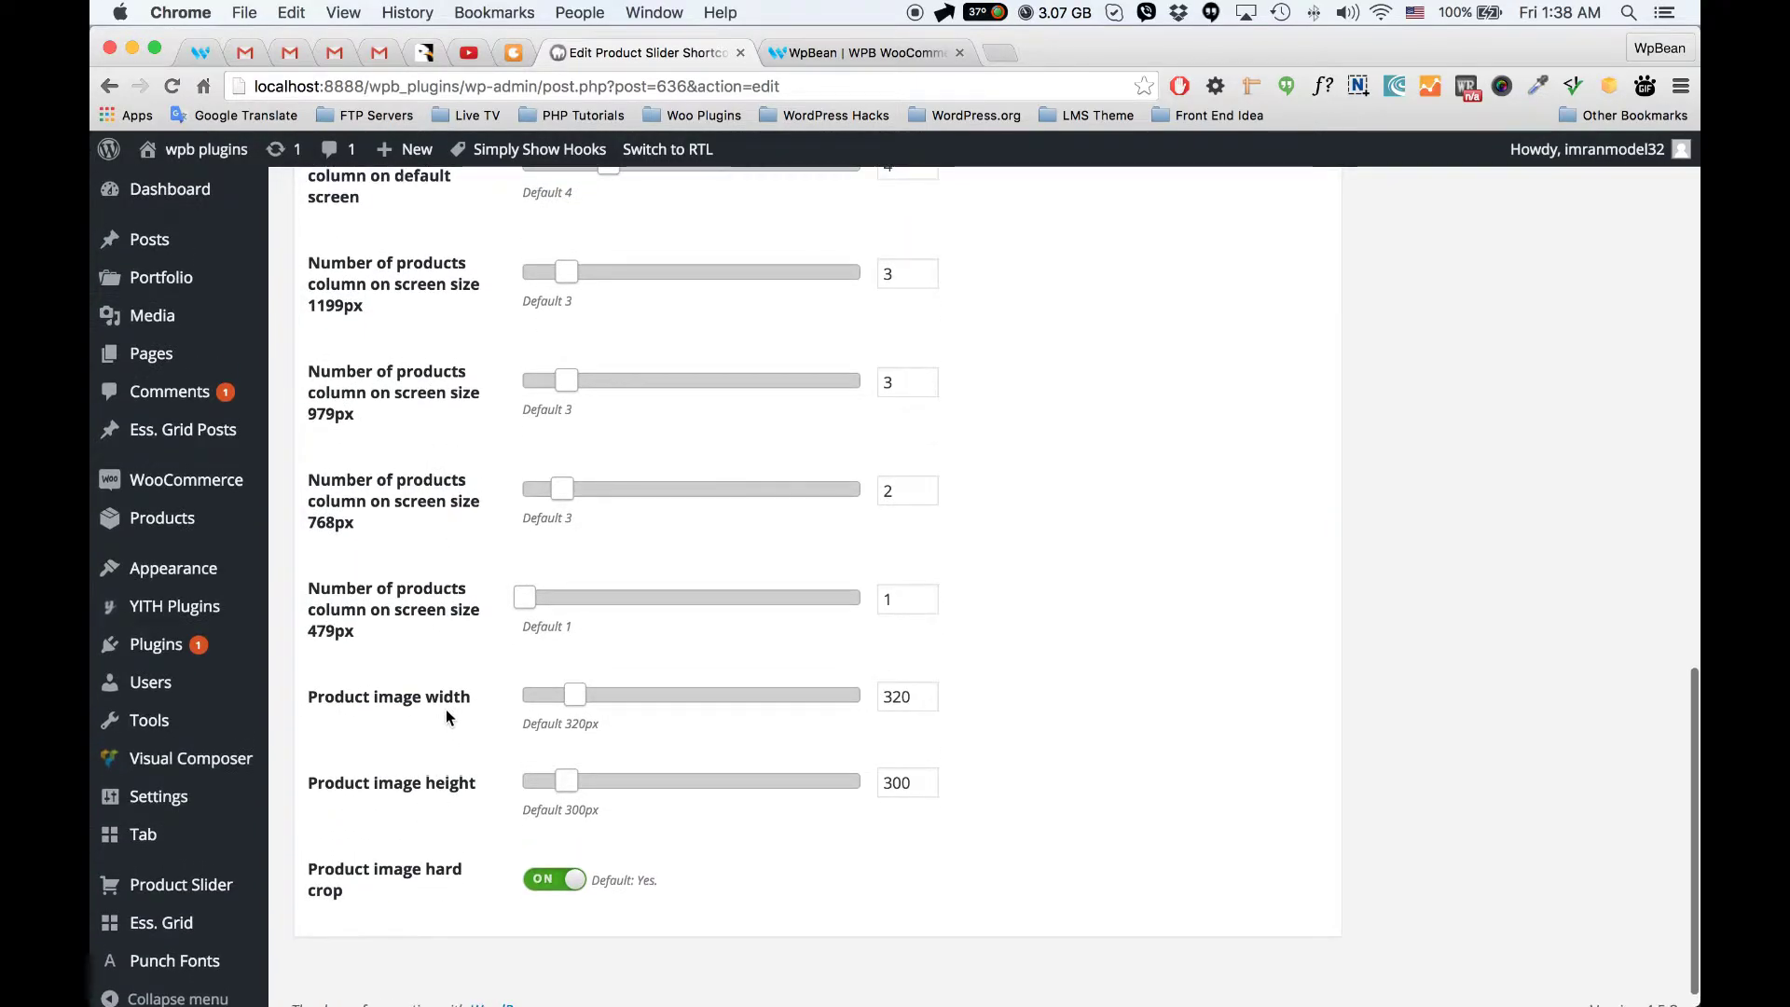
{"action": "scroll", "coordinate": [448, 710], "scroll_direction": "up", "scroll_amount": 10}
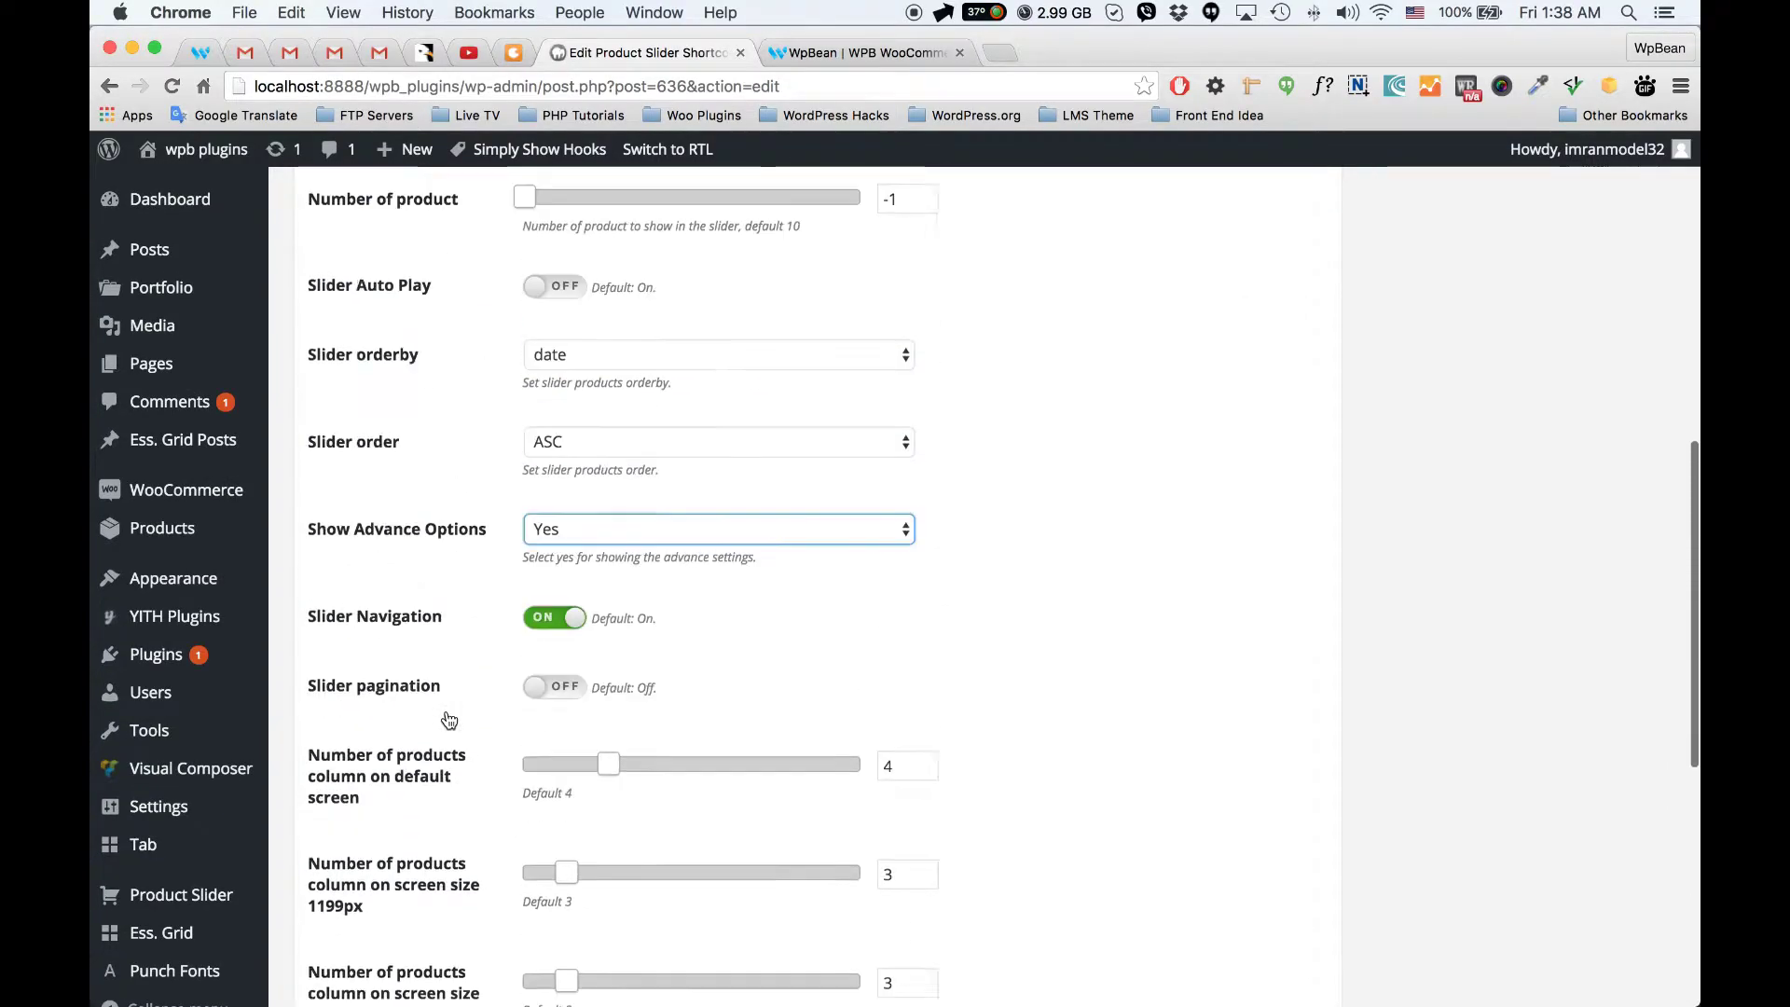
{"action": "scroll", "coordinate": [466, 713], "scroll_direction": "down", "scroll_amount": 1}
{"action": "left_click", "coordinate": [543, 785]}
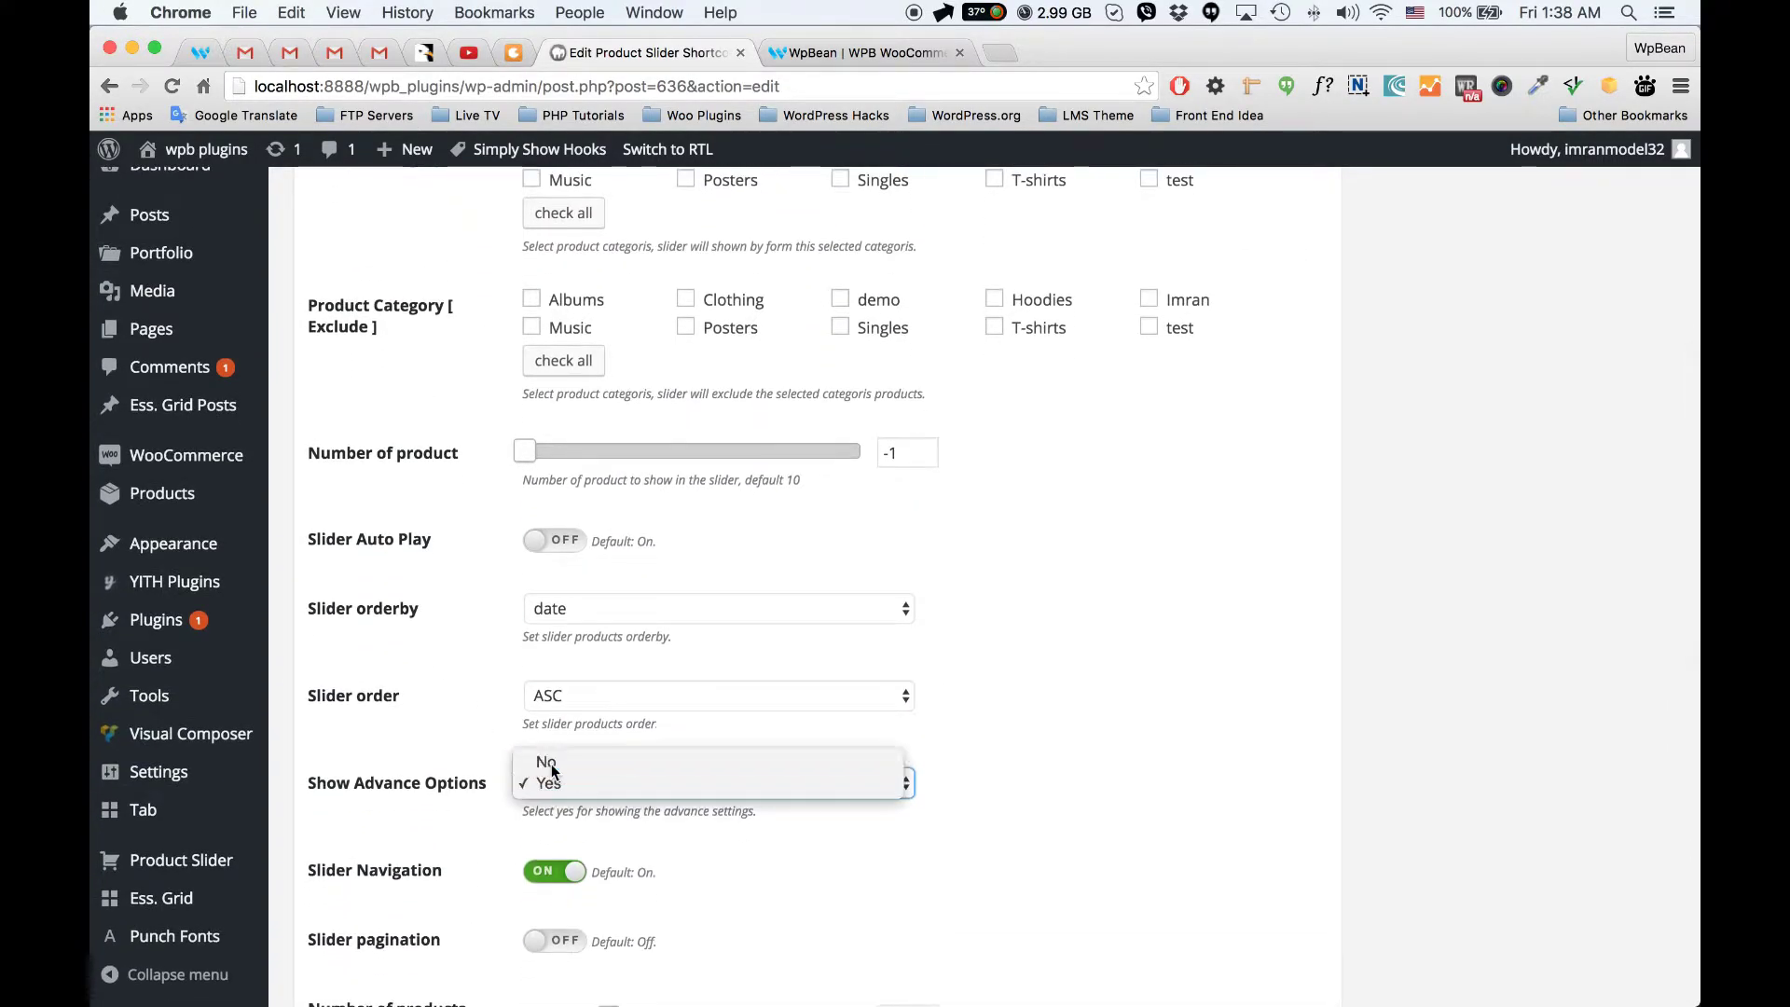
{"action": "left_click", "coordinate": [551, 761]}
{"action": "scroll", "coordinate": [551, 760], "scroll_direction": "up", "scroll_amount": 4}
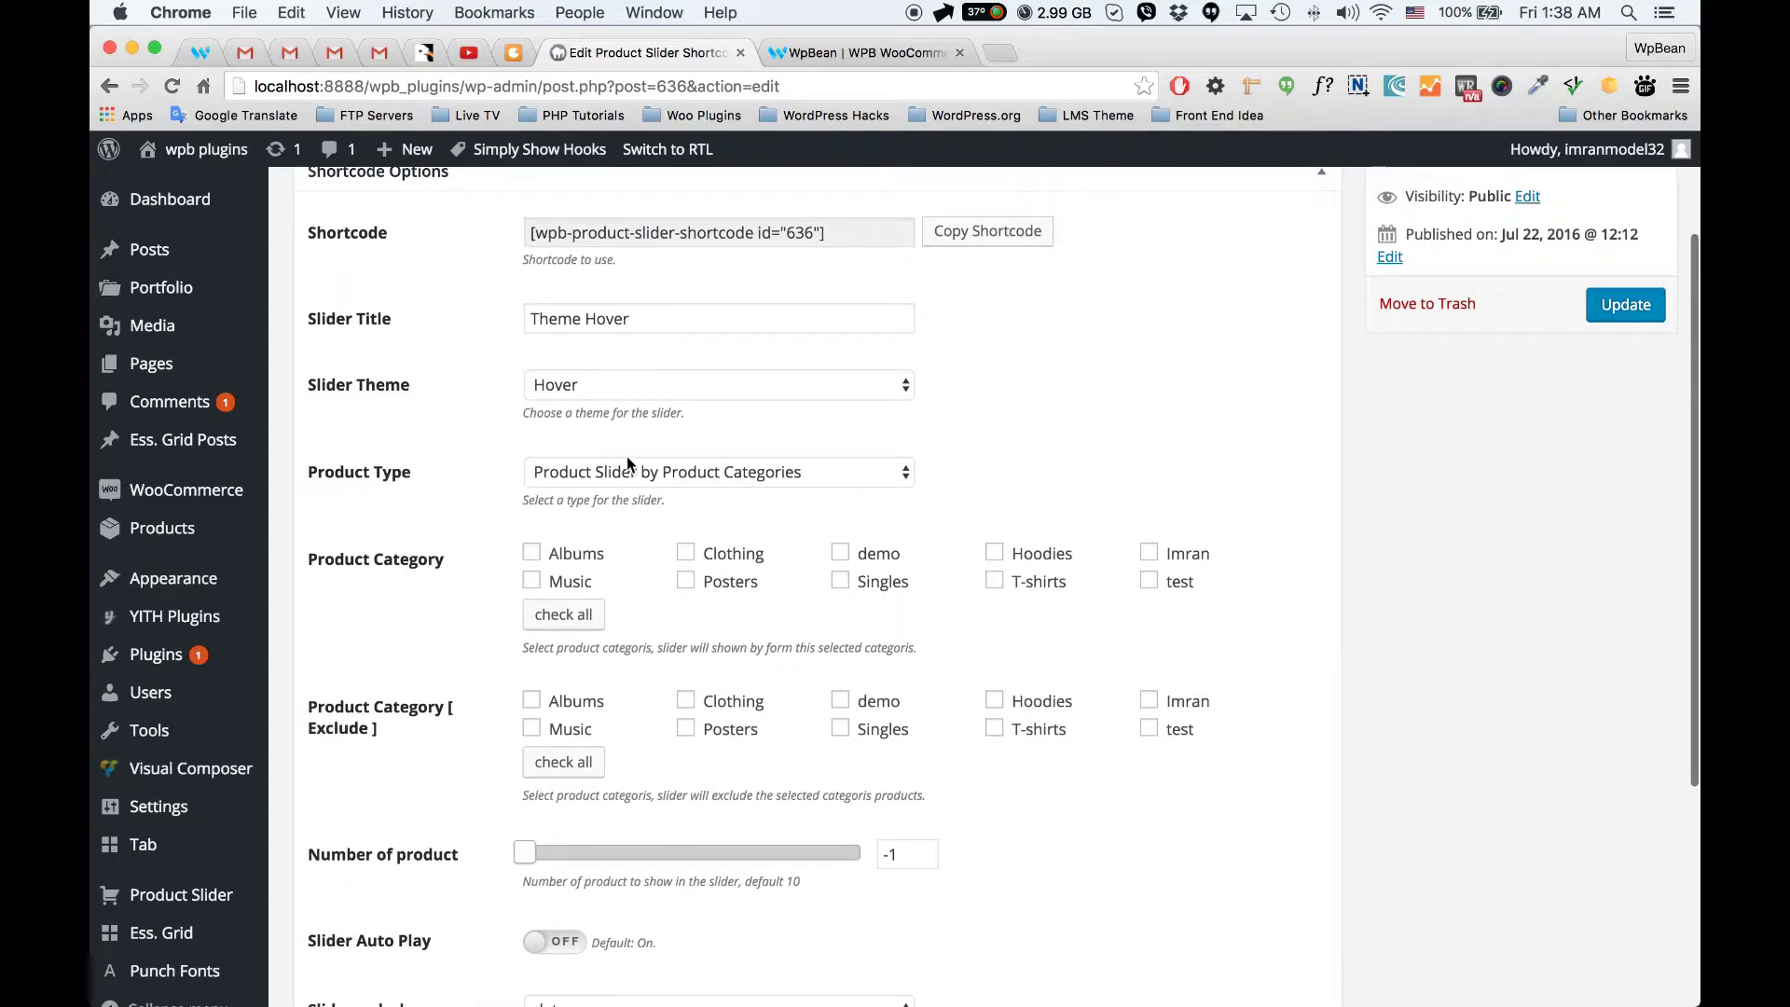
Step: Switch Product Type to Product Slider by Product Tags, then to Product Slider by specific products
{"action": "left_click", "coordinate": [625, 473]}
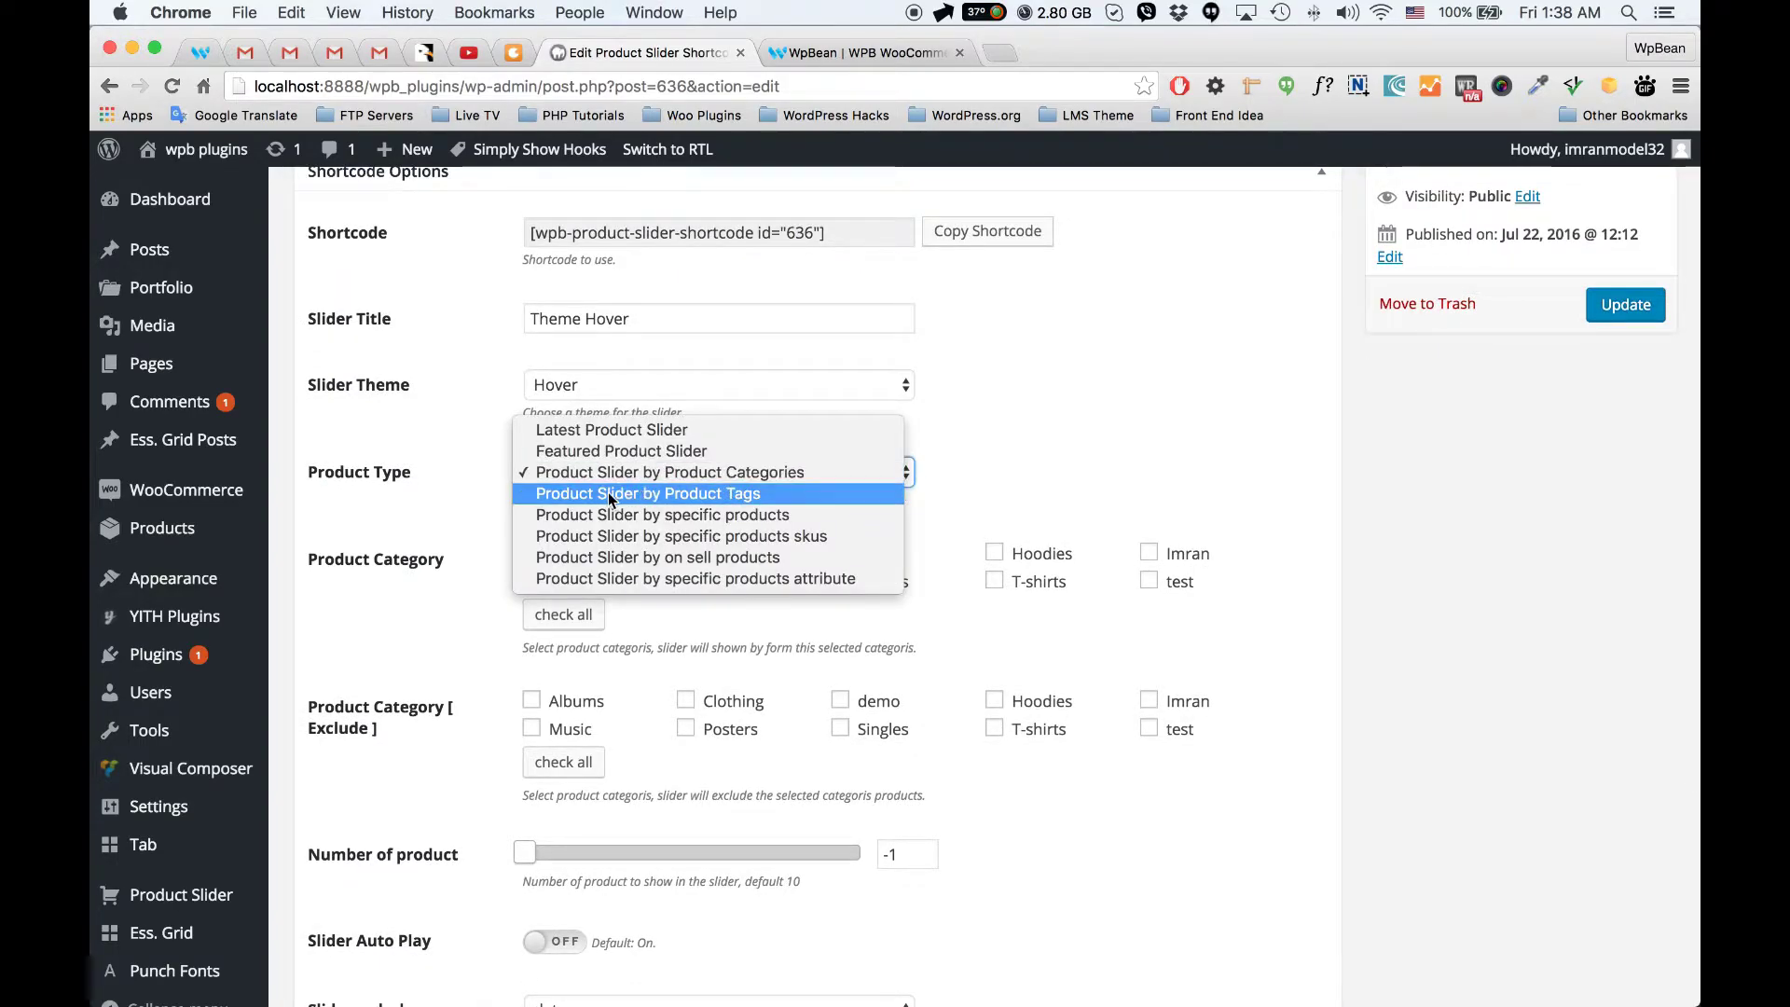
{"action": "left_click", "coordinate": [641, 494]}
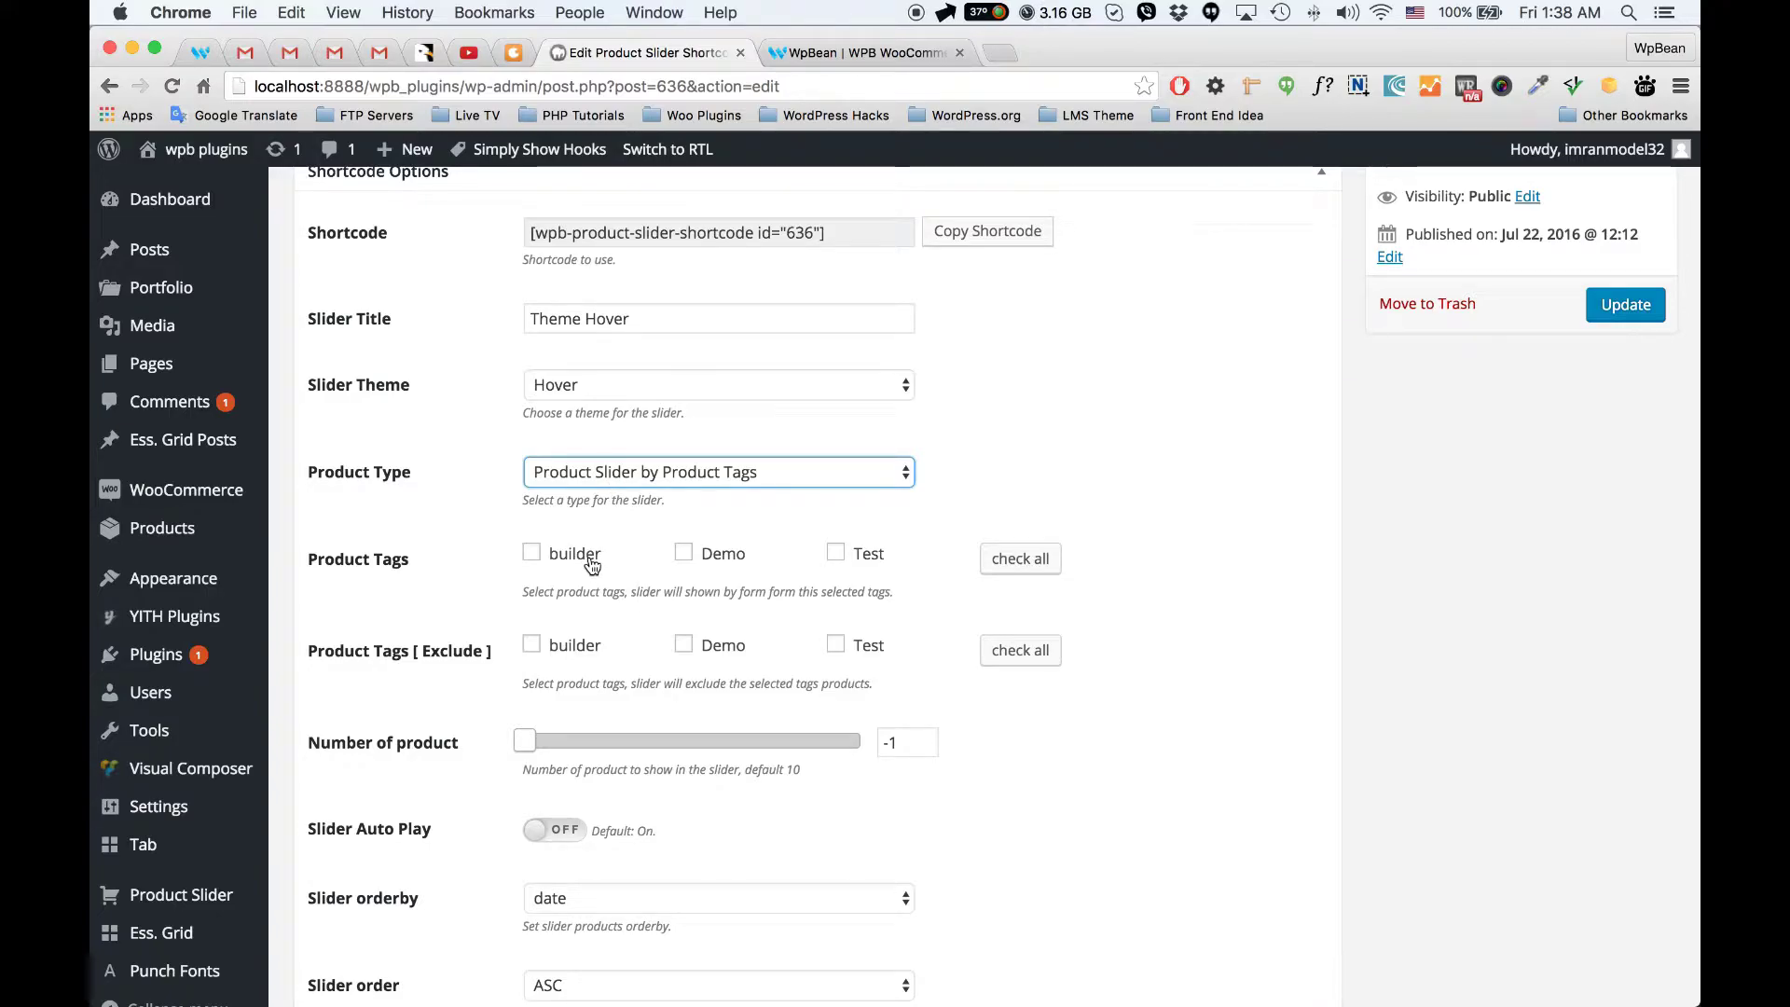
{"action": "left_click_drag", "start_coordinate": [416, 562], "coordinate": [318, 560]}
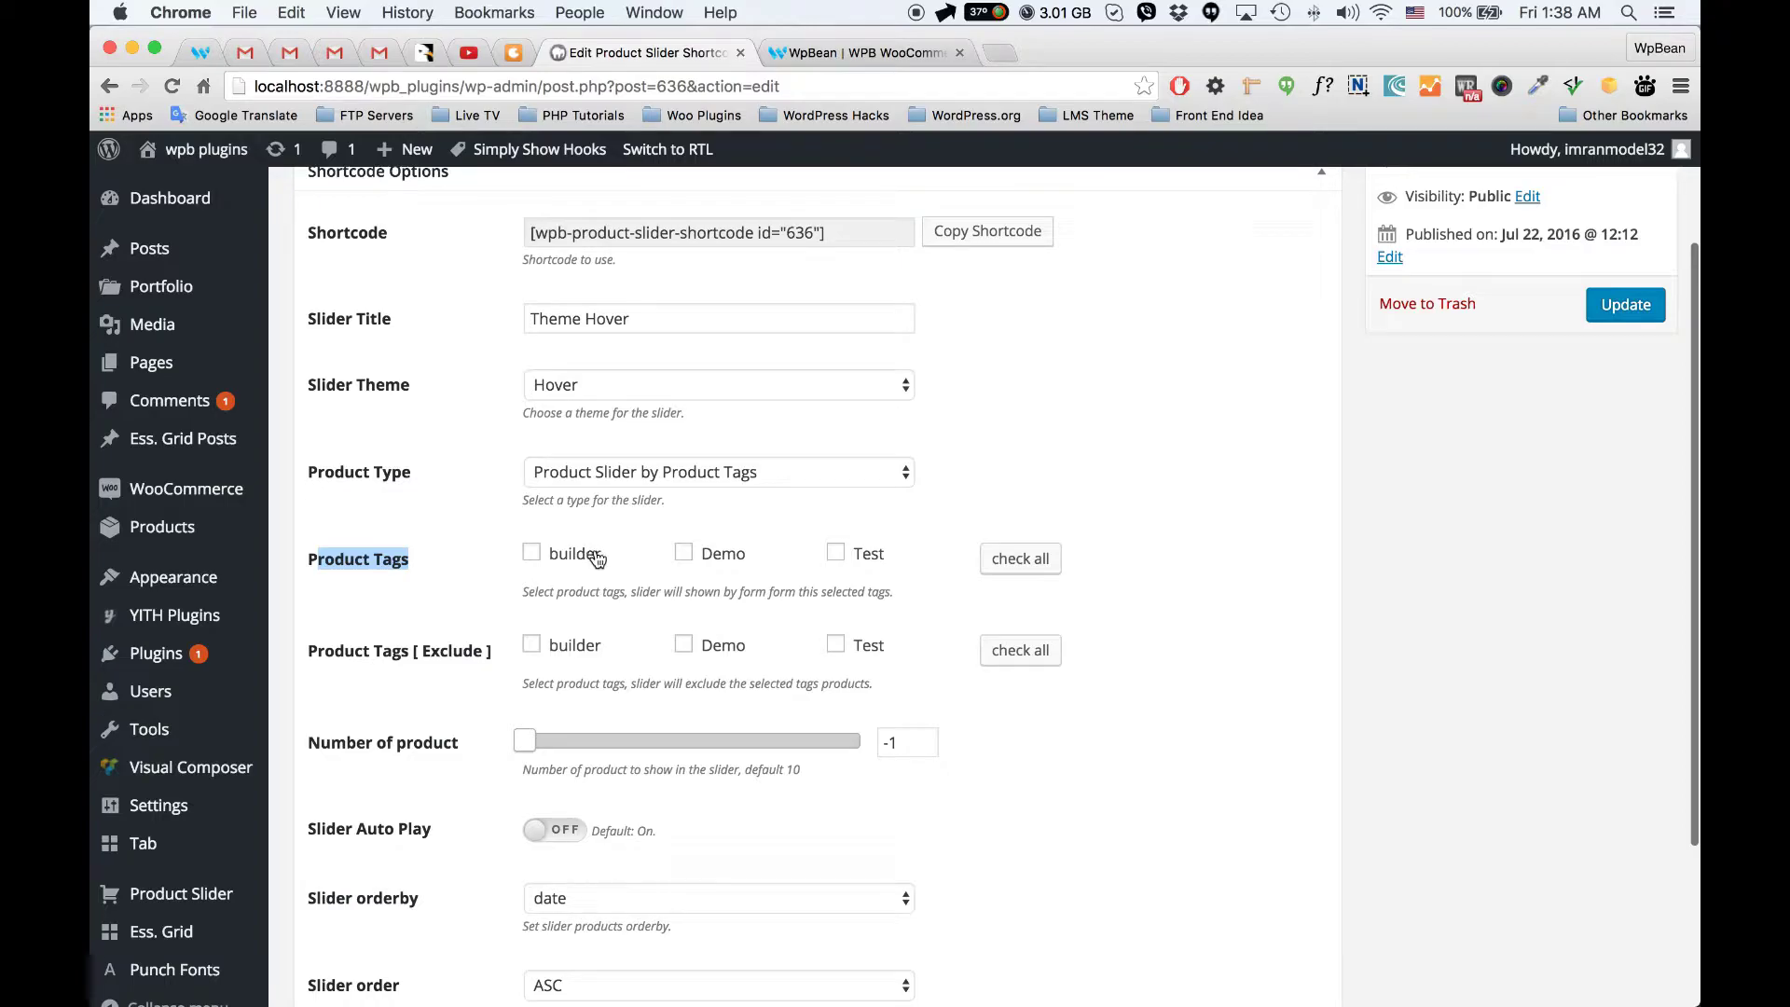
{"action": "left_click", "coordinate": [809, 507]}
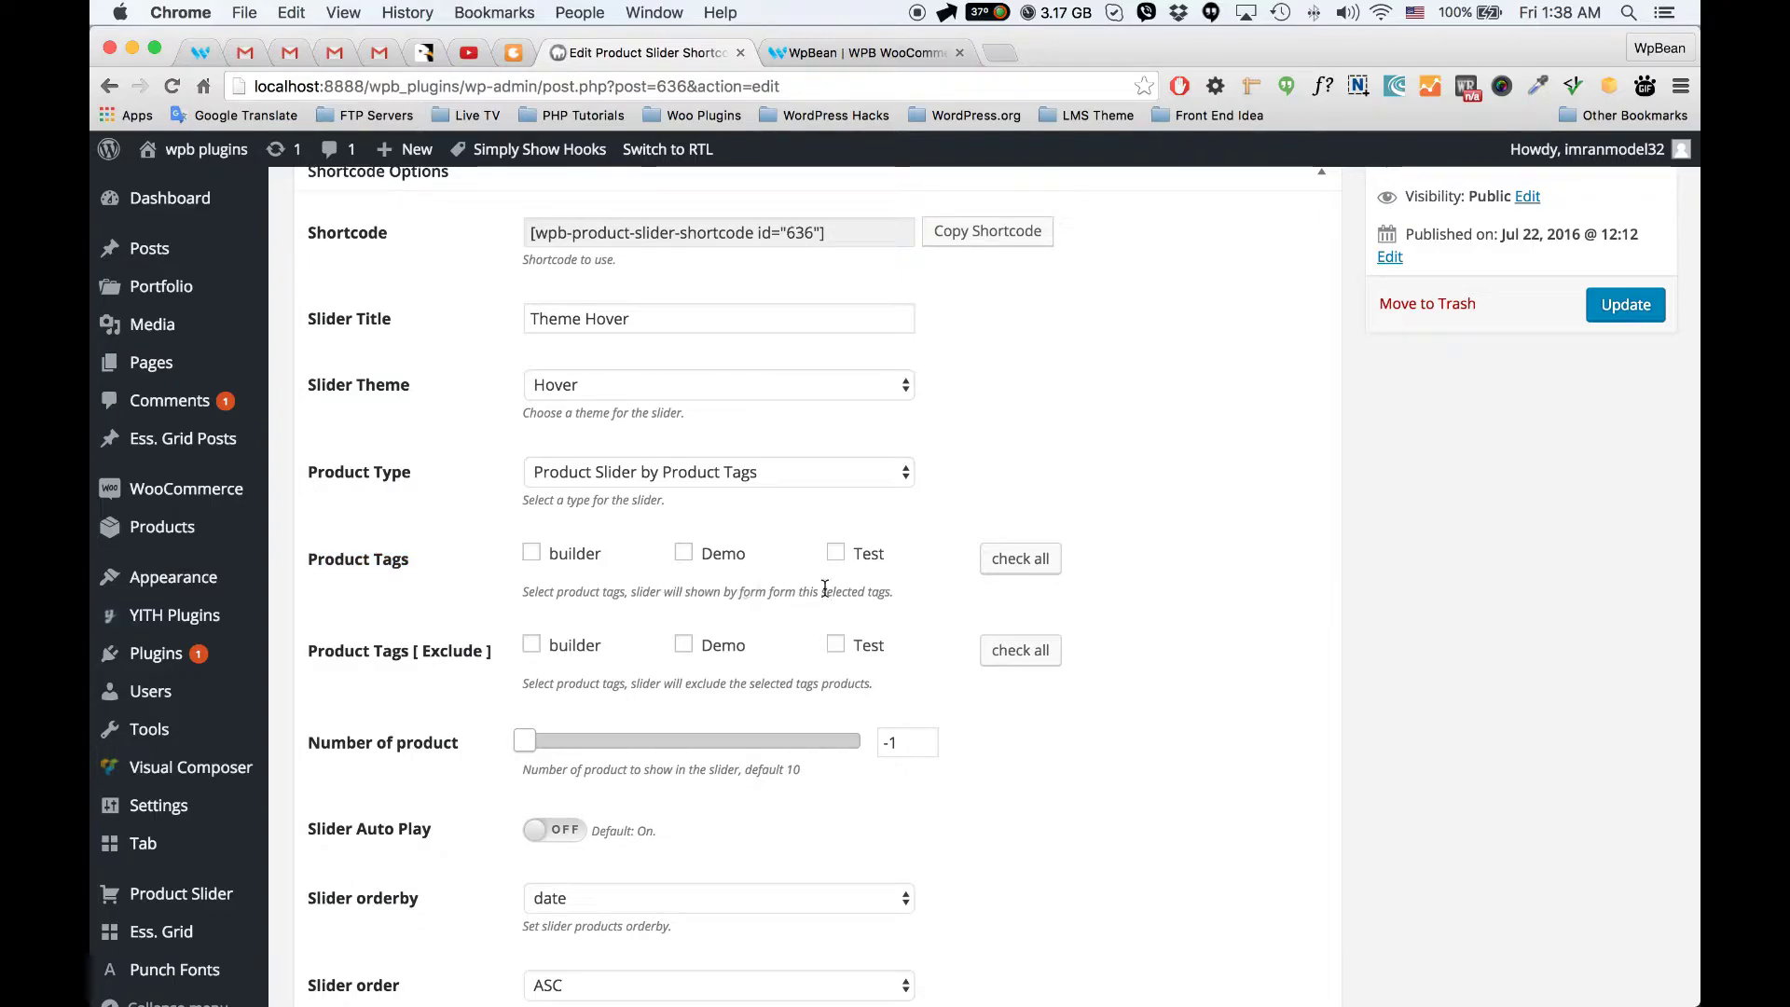
{"action": "left_click", "coordinate": [818, 473]}
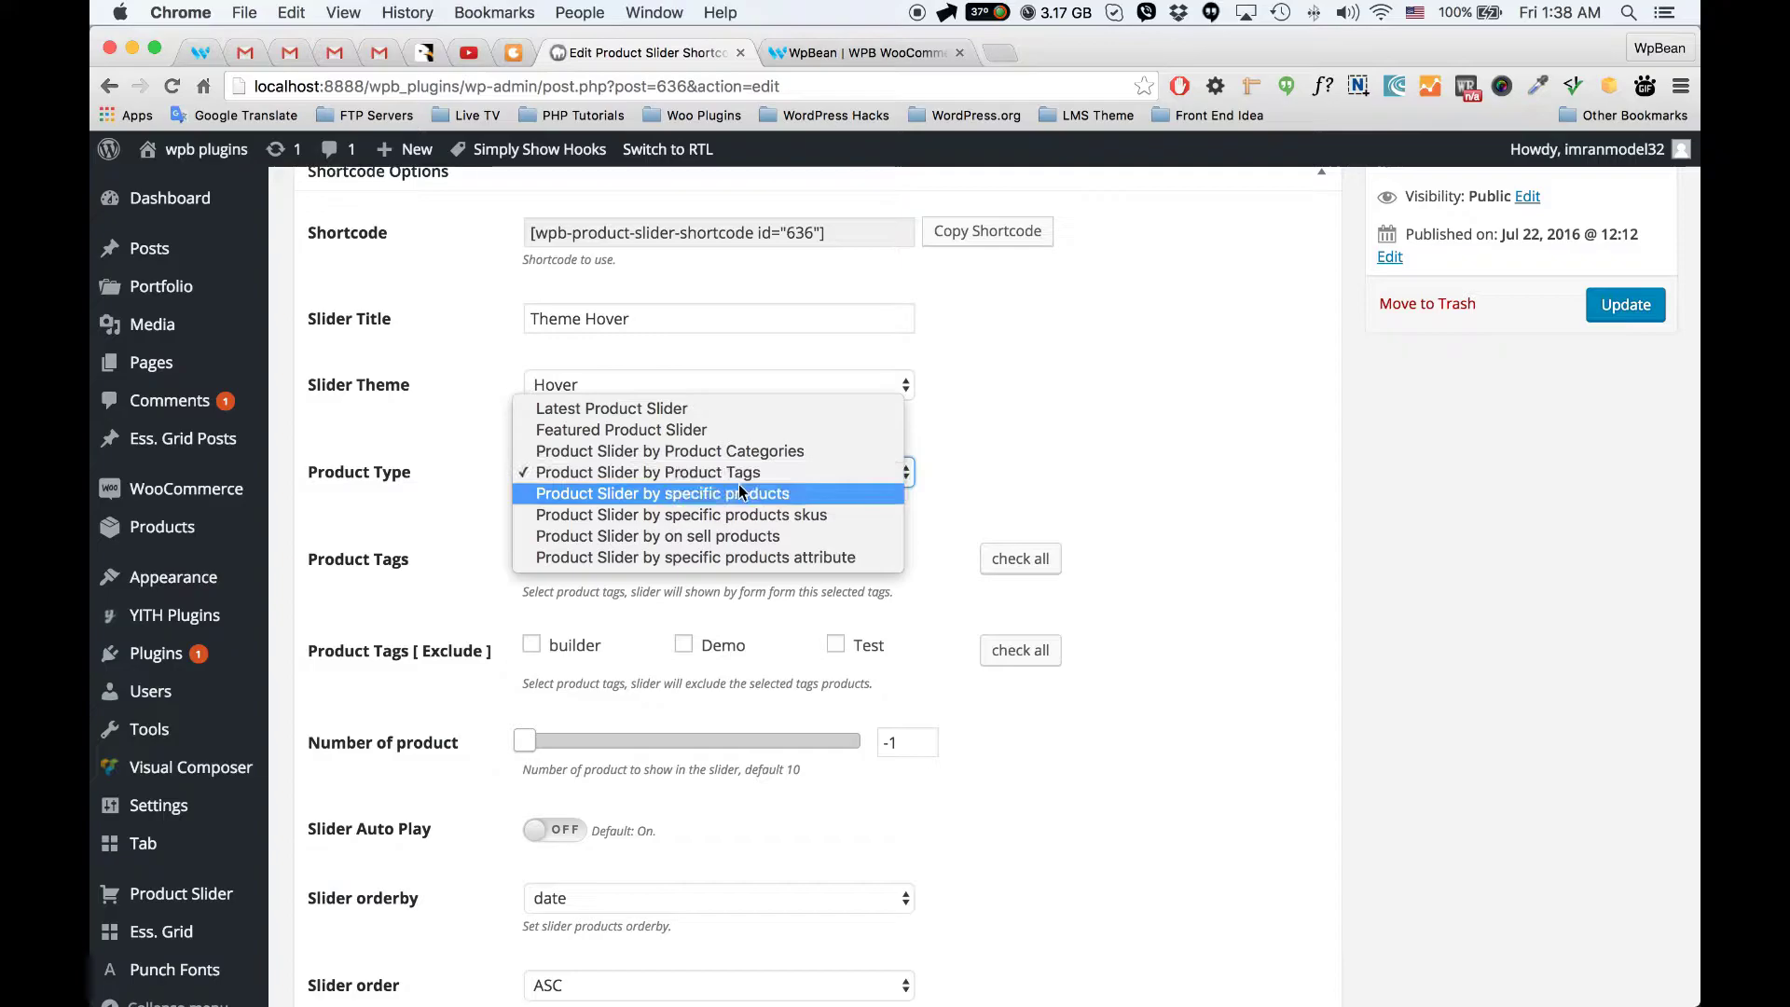
{"action": "left_click", "coordinate": [705, 499]}
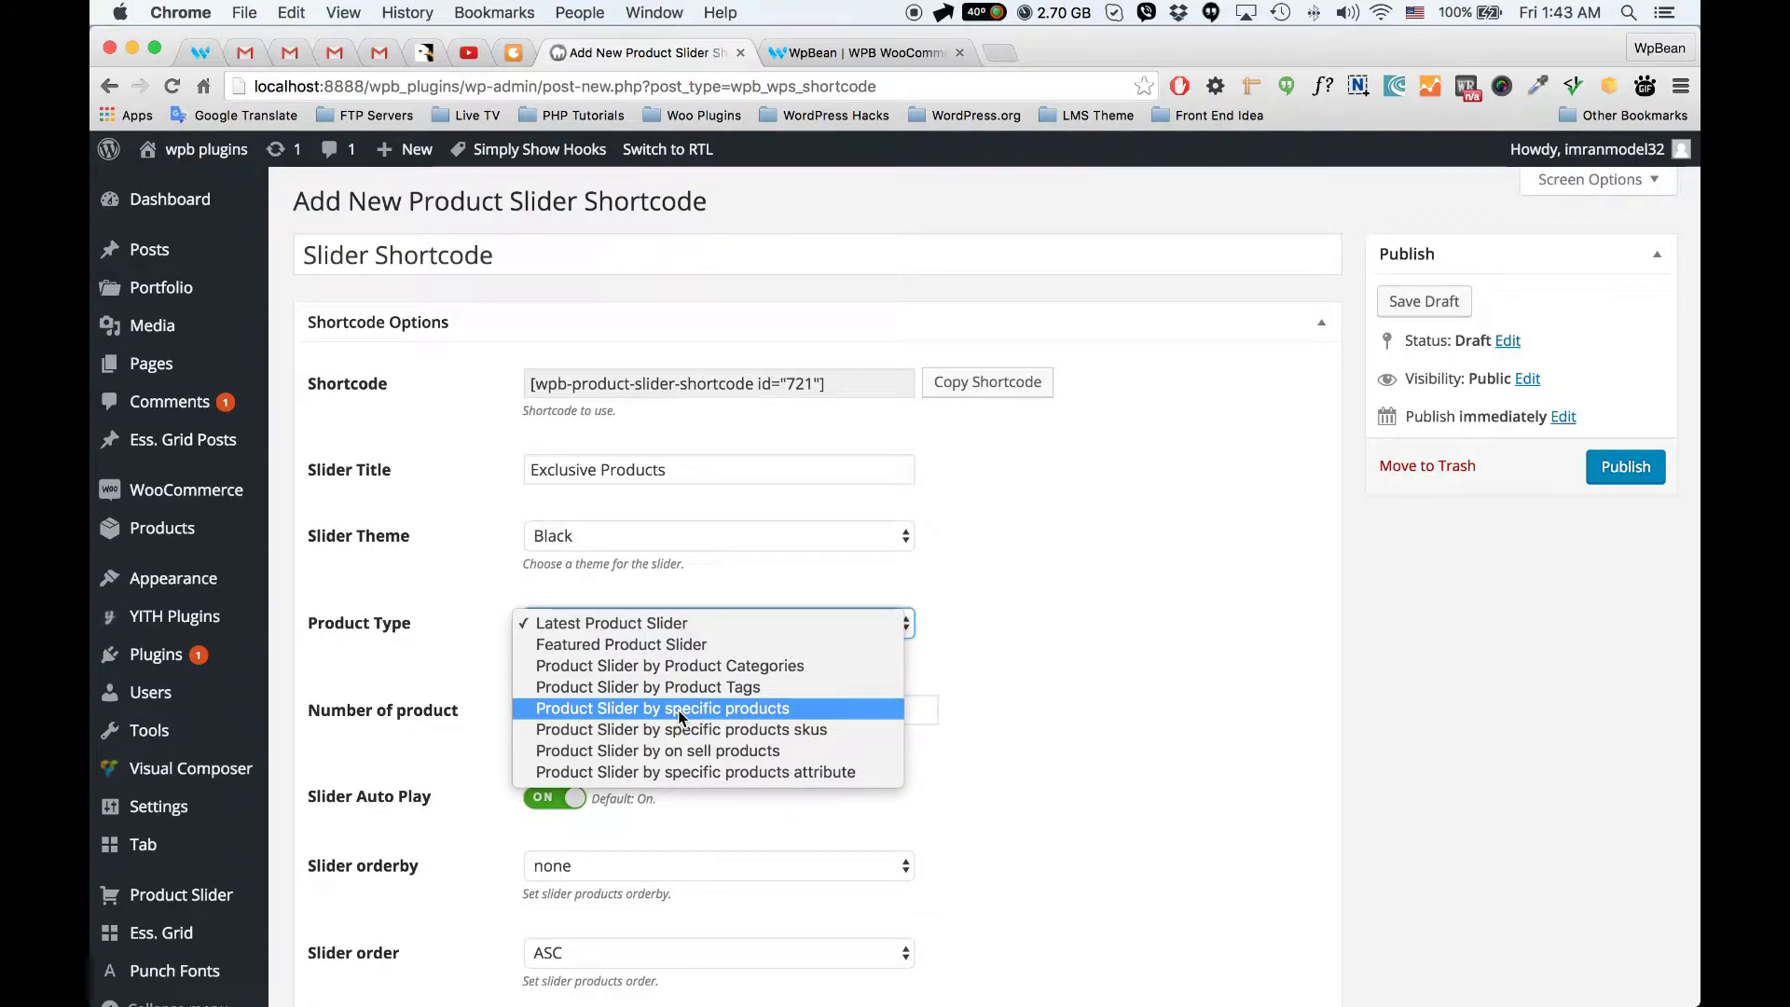
Step: Set the Exclusive Products shortcode's Product Type to Product Slider by specific products
{"action": "left_click", "coordinate": [677, 710]}
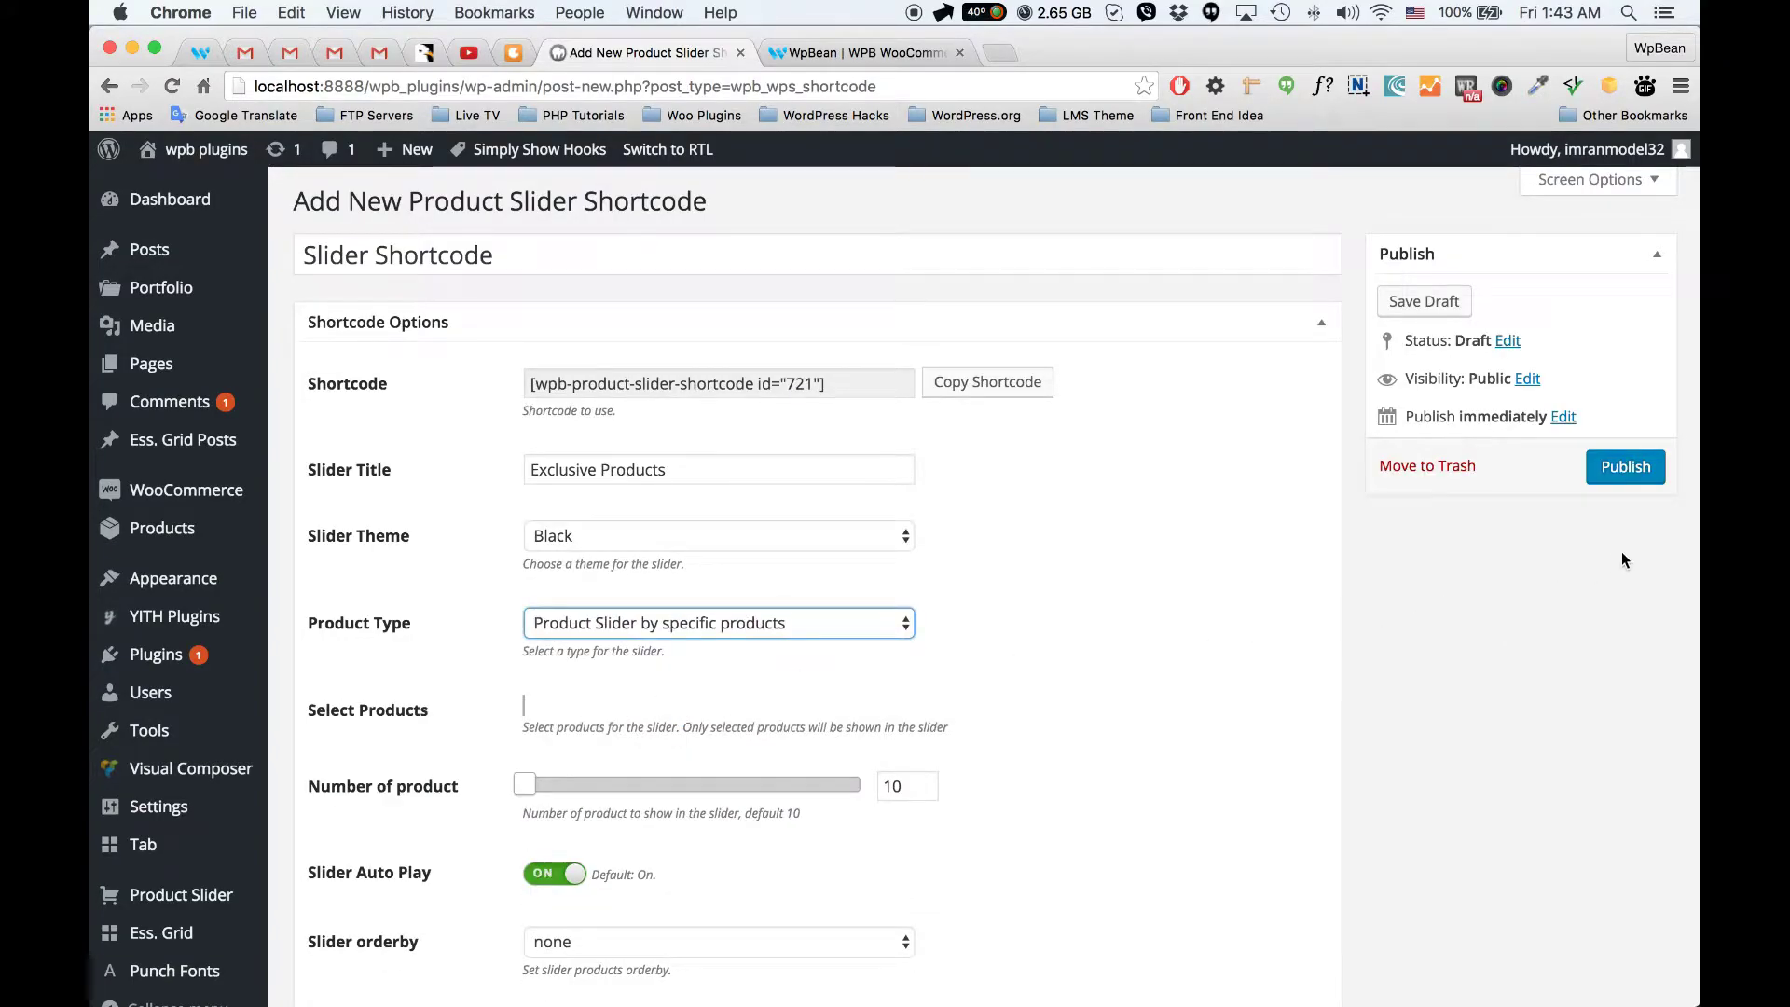
{"action": "left_click", "coordinate": [617, 625]}
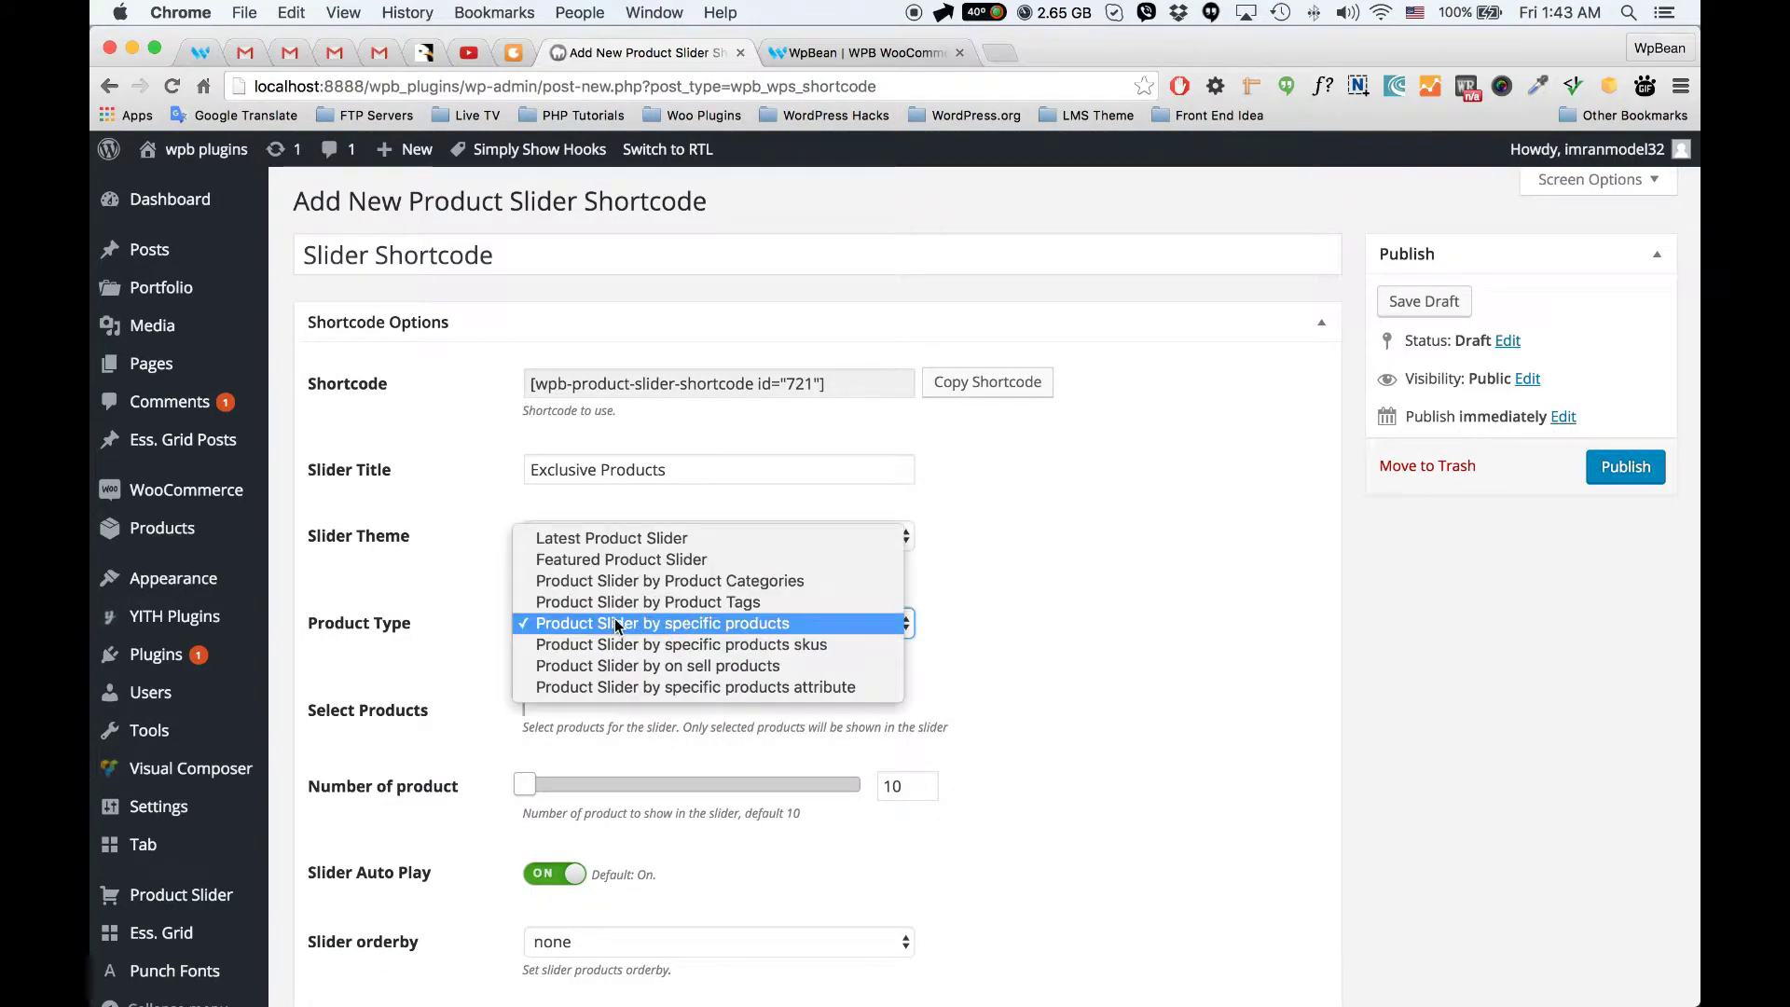
{"action": "left_click", "coordinate": [668, 626]}
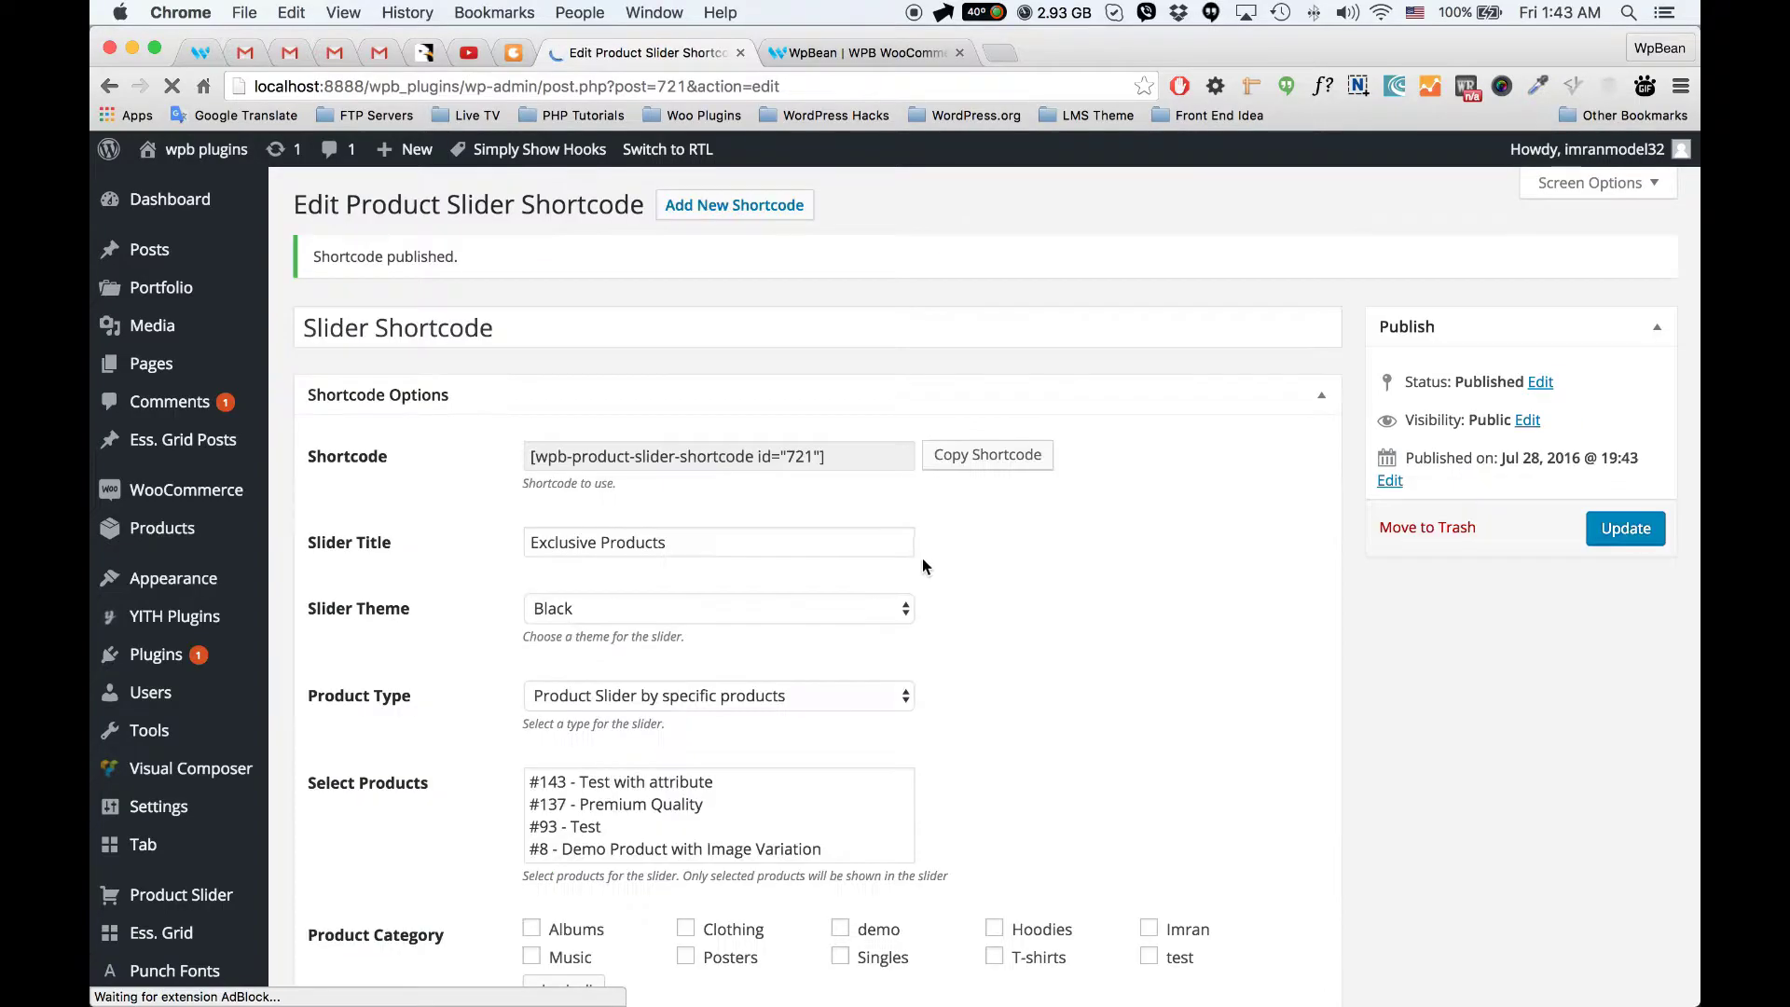
Step: Add Woo Album #4 (#96) and Woo Single #1 (#408) to Select Products
{"action": "left_click", "coordinate": [658, 776]}
{"action": "scroll", "coordinate": [709, 802], "scroll_direction": "down", "scroll_amount": 5}
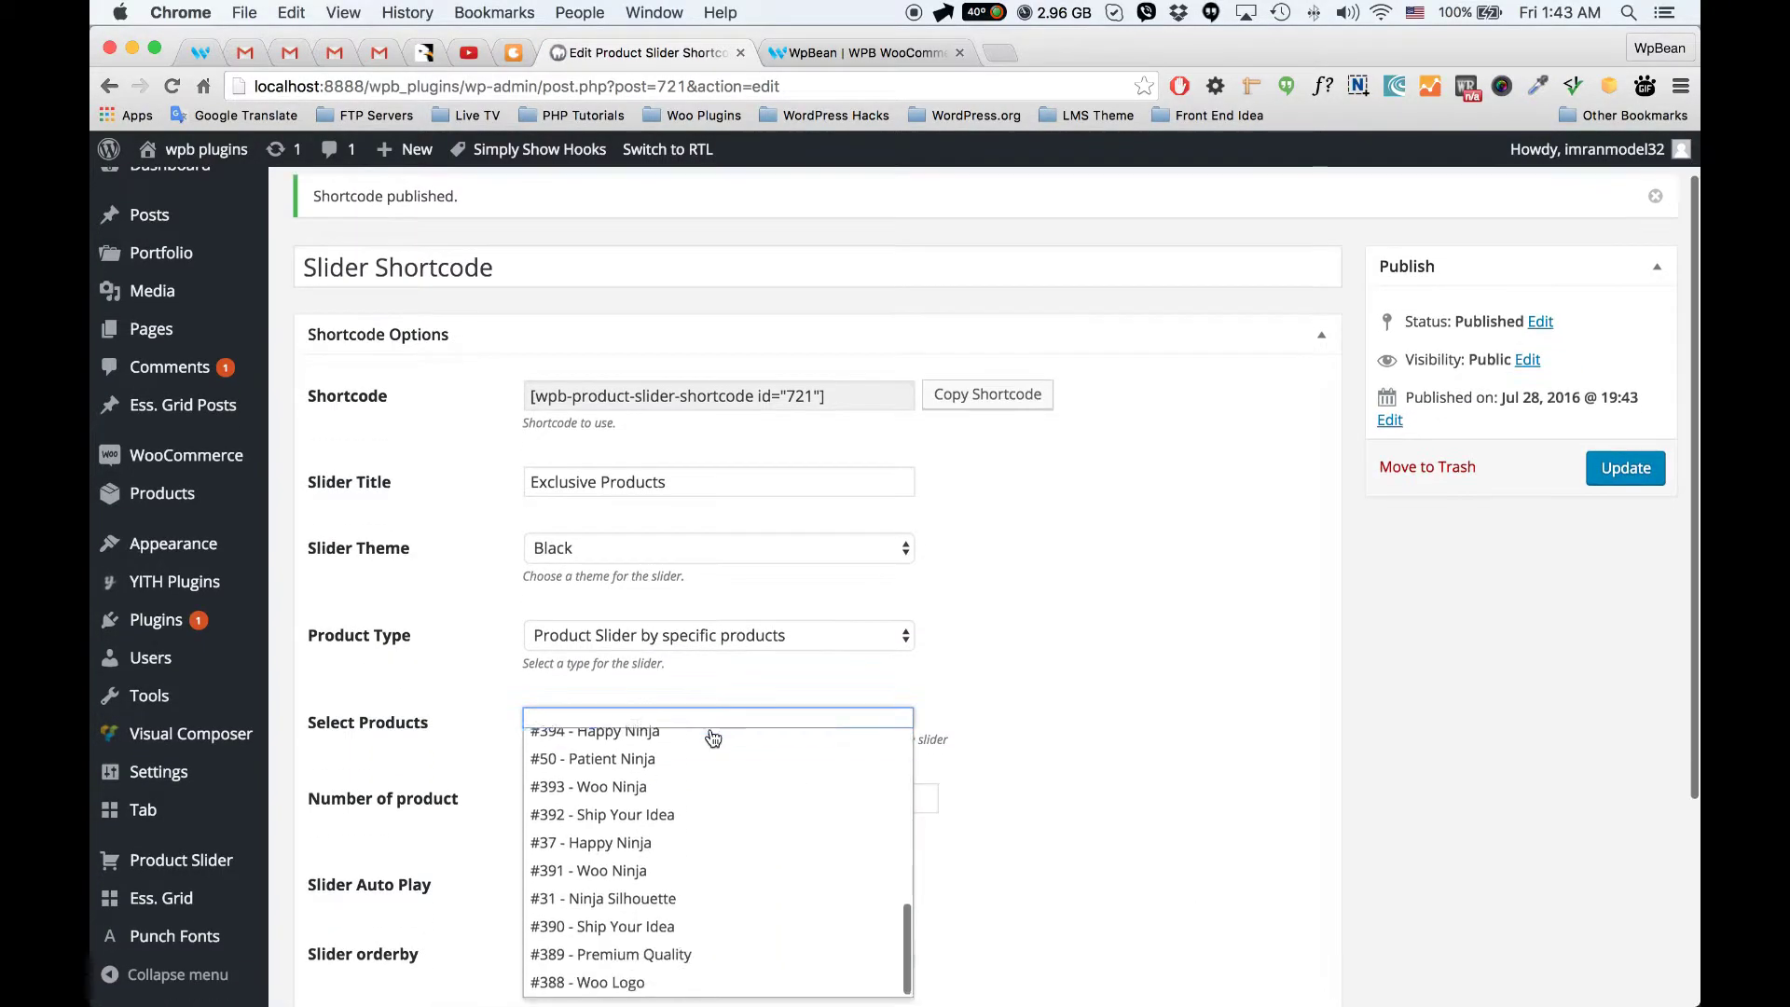
{"action": "left_click", "coordinate": [711, 741]}
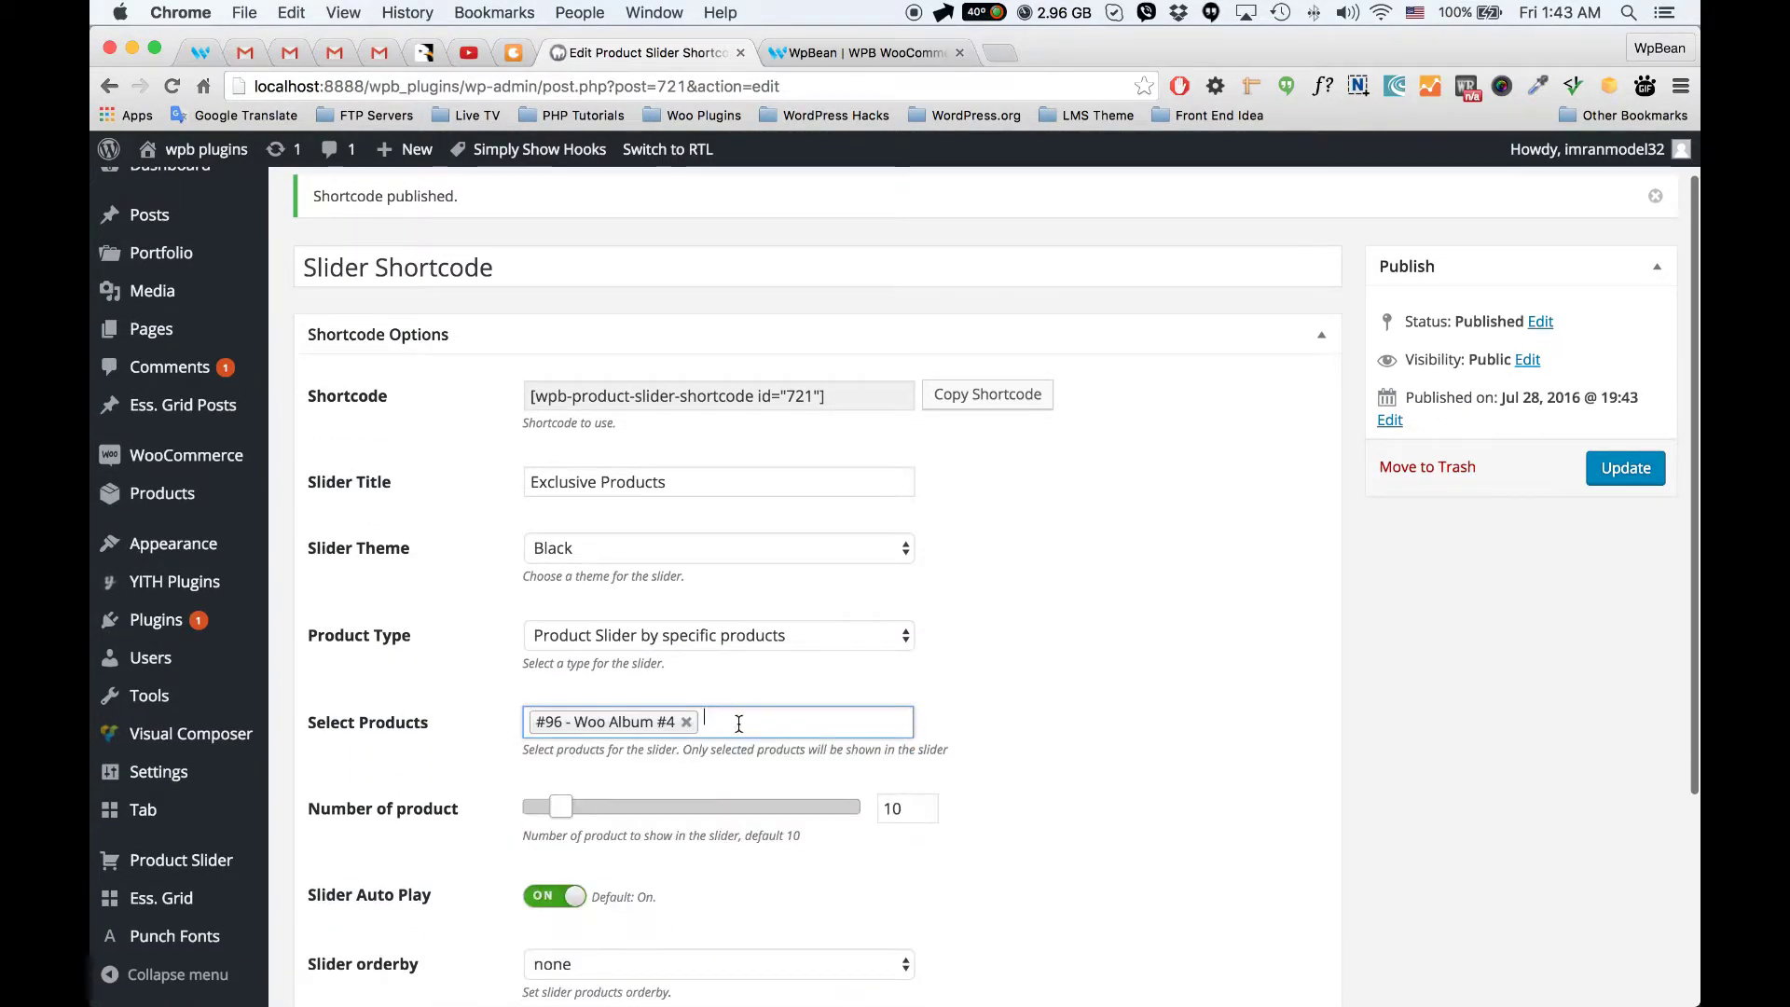
{"action": "left_click", "coordinate": [743, 721]}
{"action": "left_click", "coordinate": [602, 919]}
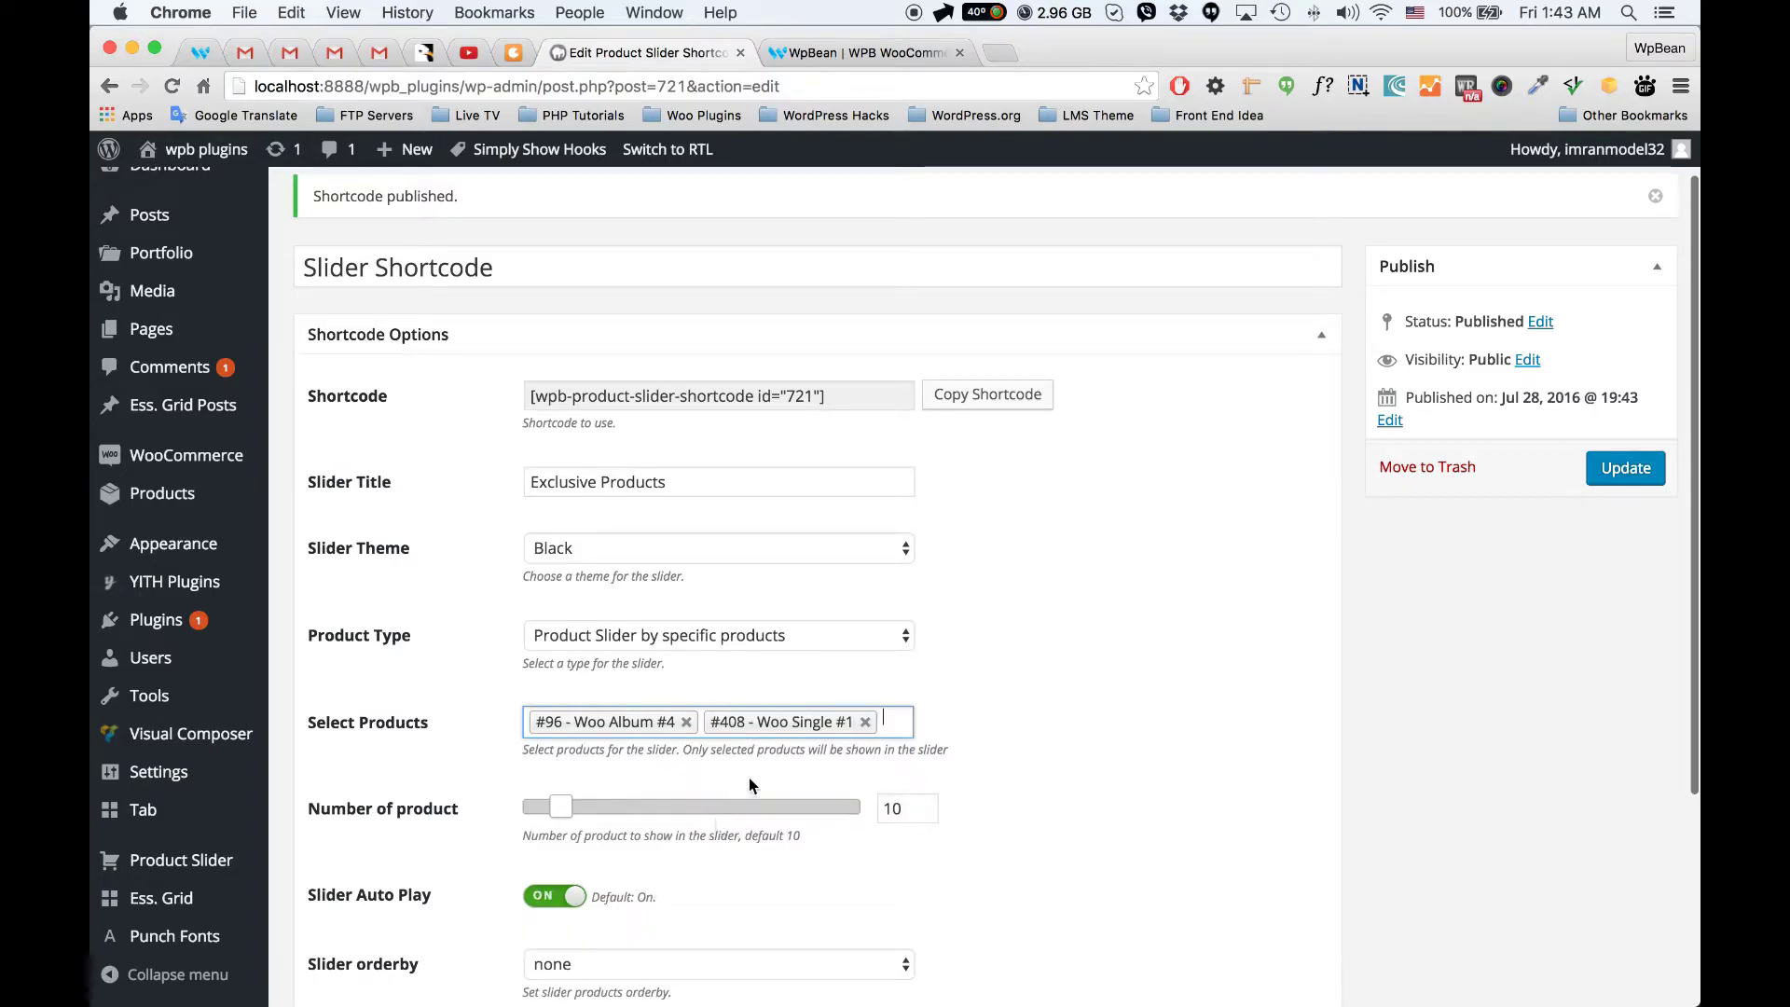
Step: Add Premium Quality #399, Premium Quality #137 and Ship Your Idea (#397) to Select Products
{"action": "left_click", "coordinate": [909, 721]}
{"action": "scroll", "coordinate": [783, 858], "scroll_direction": "down", "scroll_amount": 3}
{"action": "left_click", "coordinate": [773, 858]}
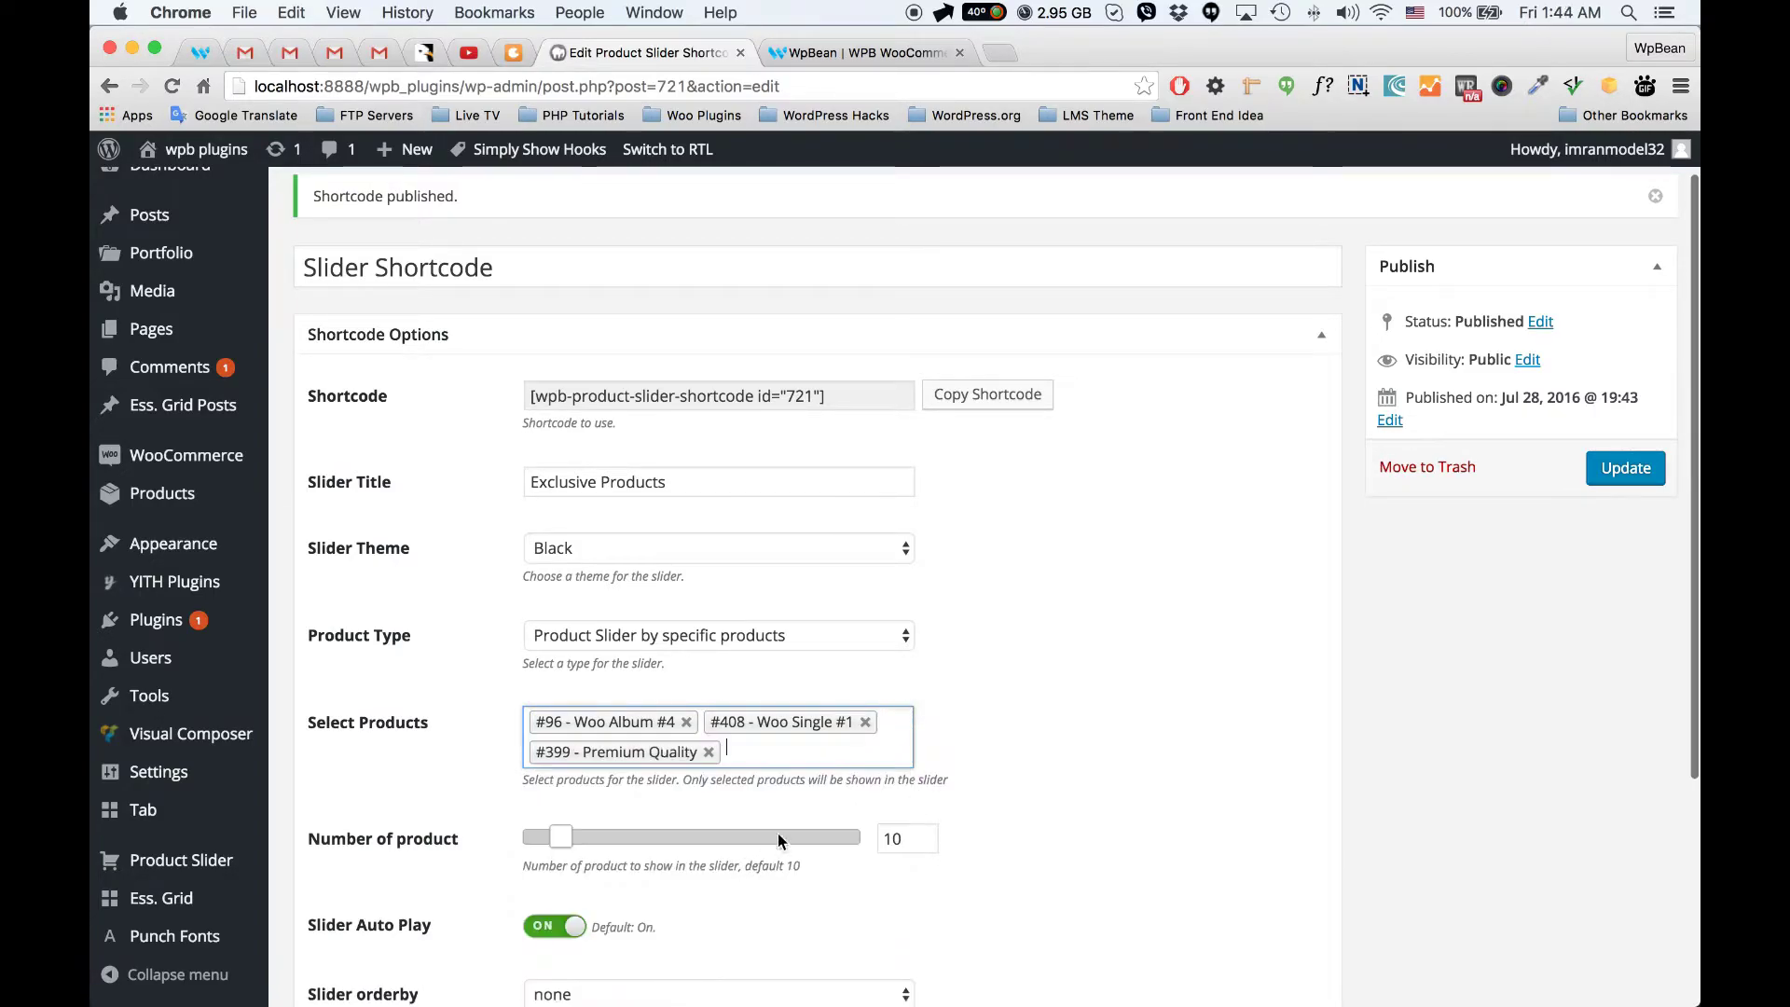
{"action": "left_click", "coordinate": [889, 741]}
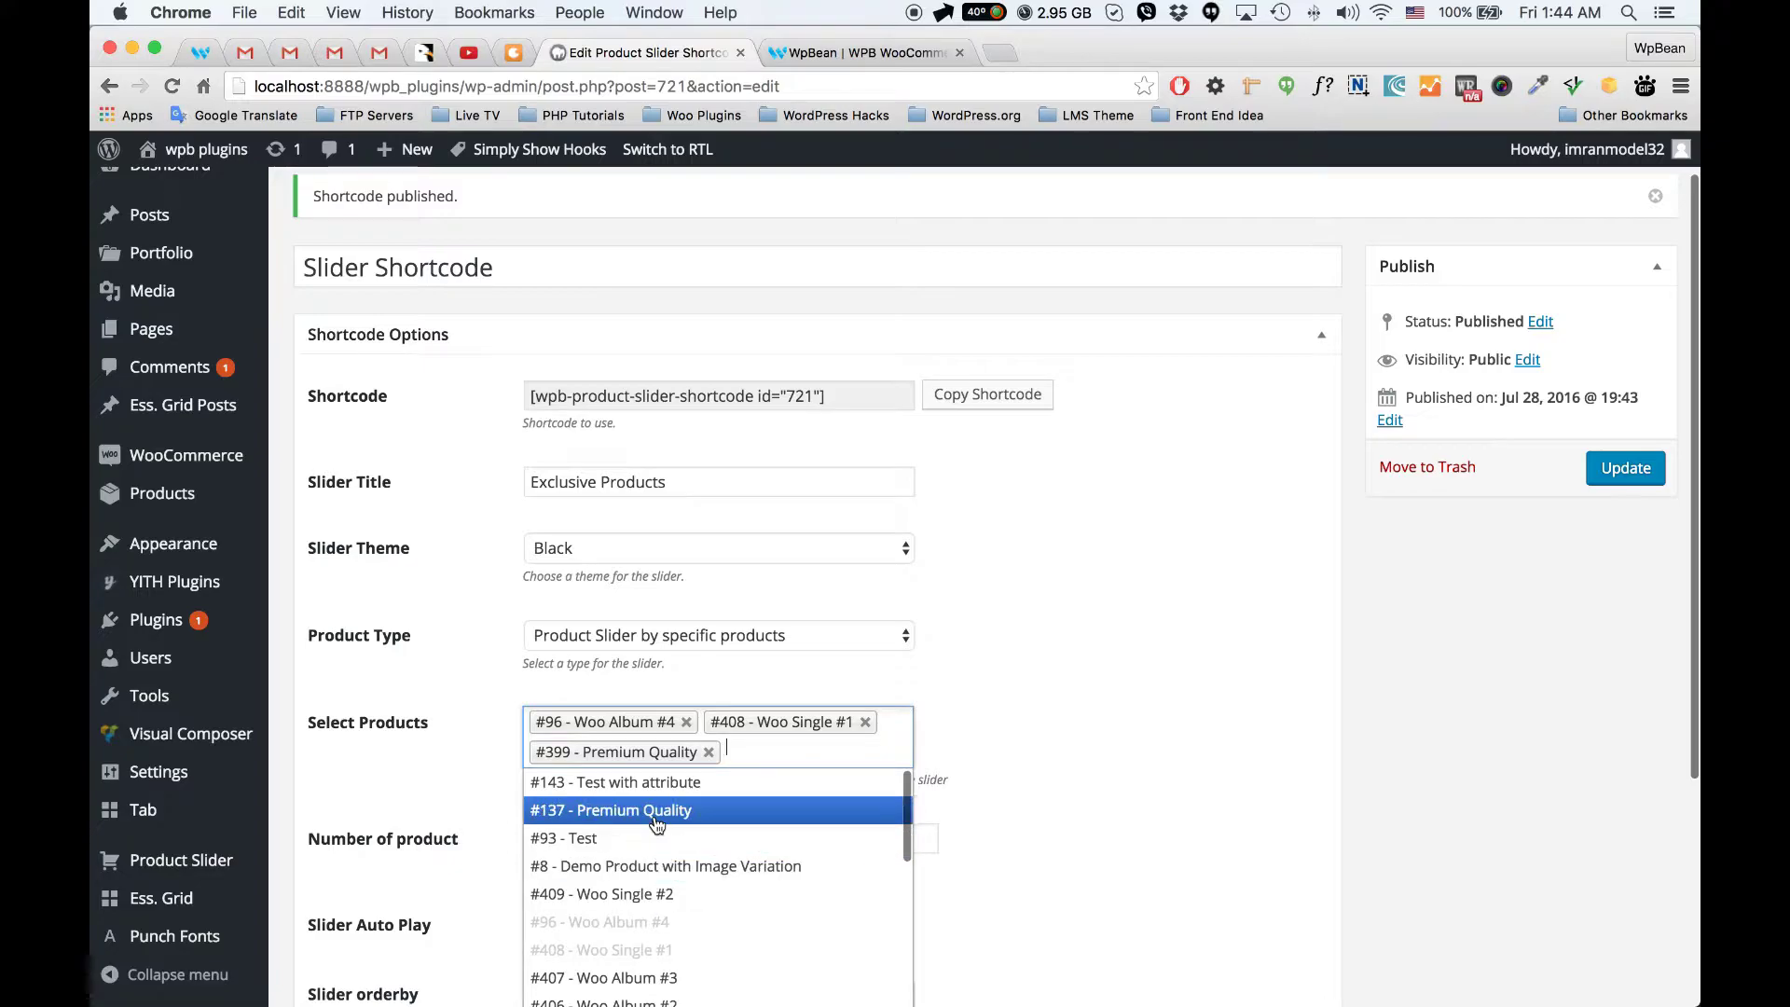
{"action": "left_click", "coordinate": [788, 813]}
{"action": "left_click", "coordinate": [788, 792]}
{"action": "scroll", "coordinate": [792, 923], "scroll_direction": "down", "scroll_amount": 10}
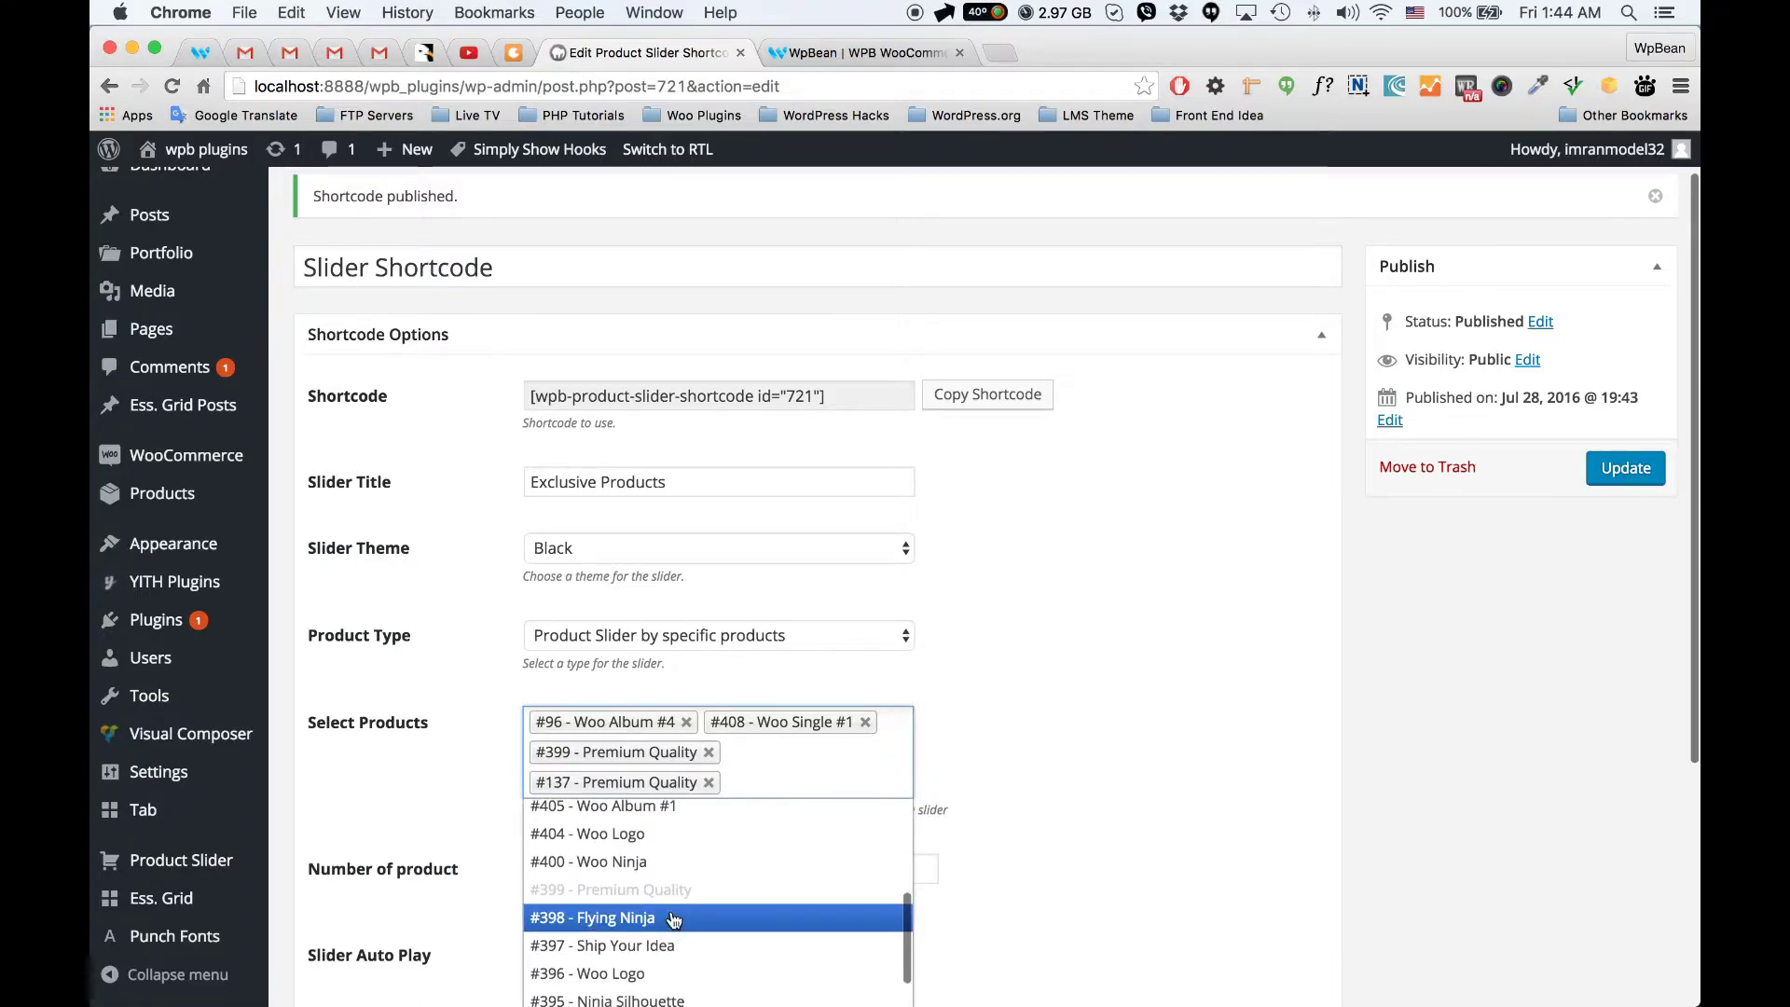
{"action": "left_click", "coordinate": [646, 947]}
{"action": "scroll", "coordinate": [861, 812], "scroll_direction": "down", "scroll_amount": 2}
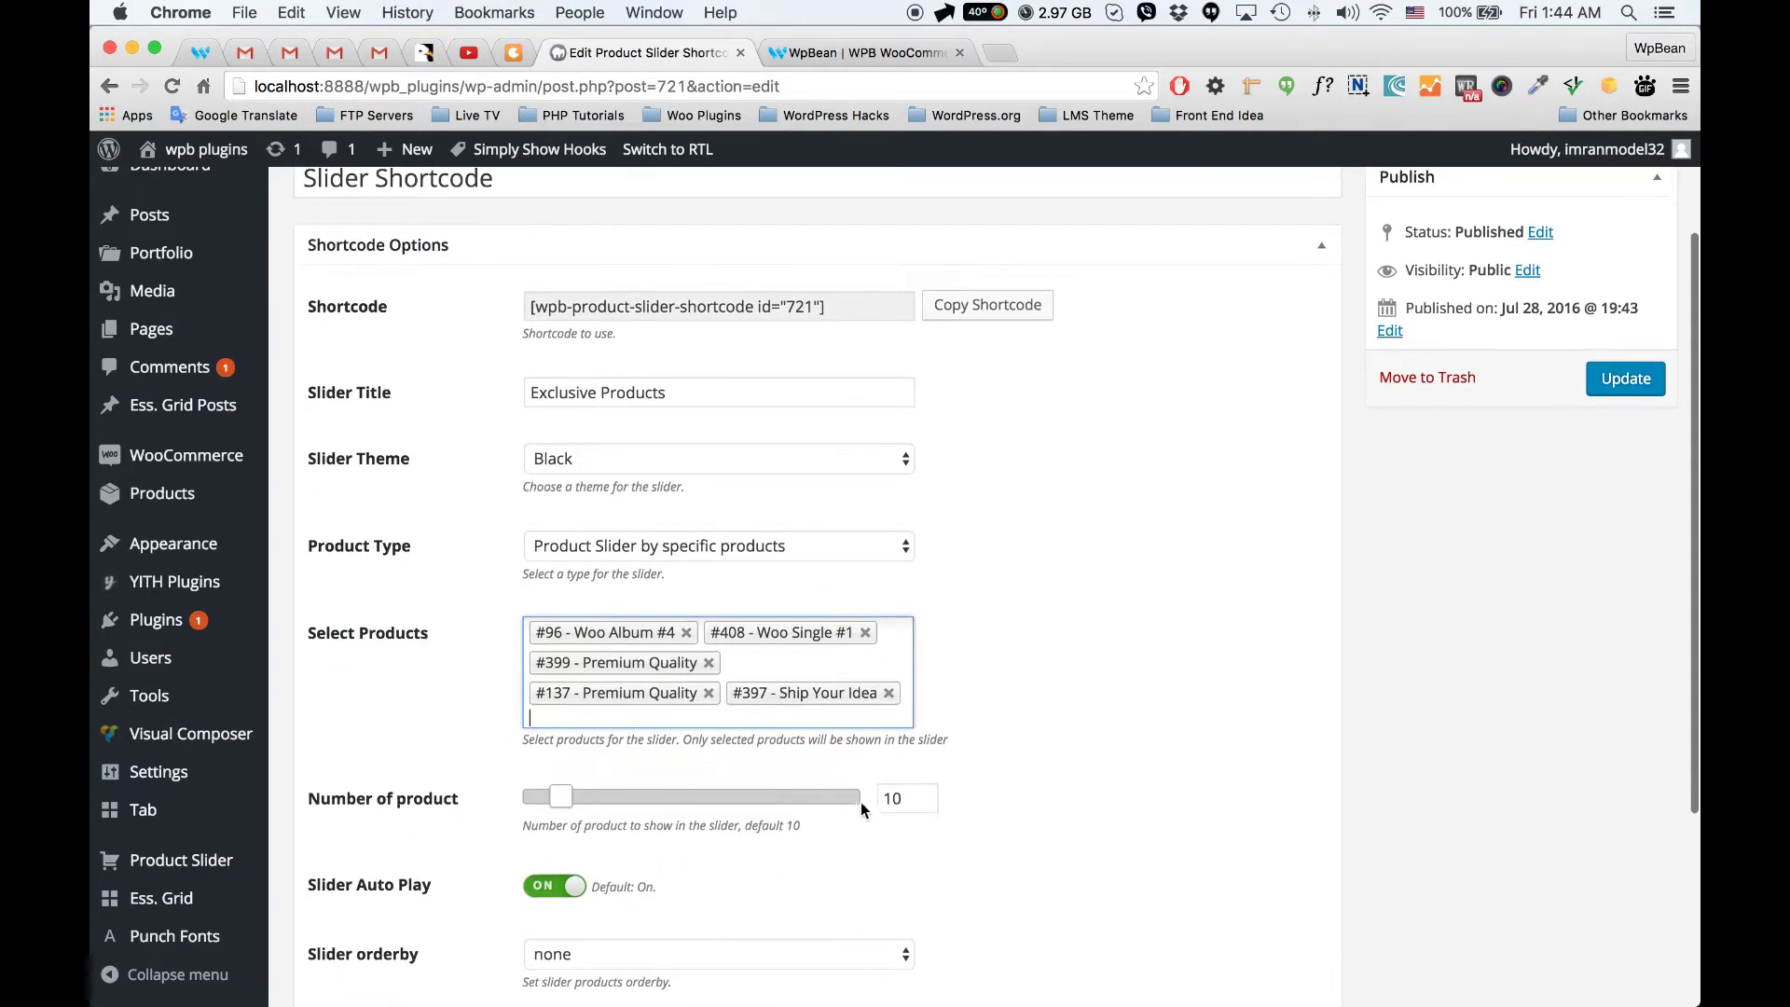
{"action": "left_click", "coordinate": [643, 555]}
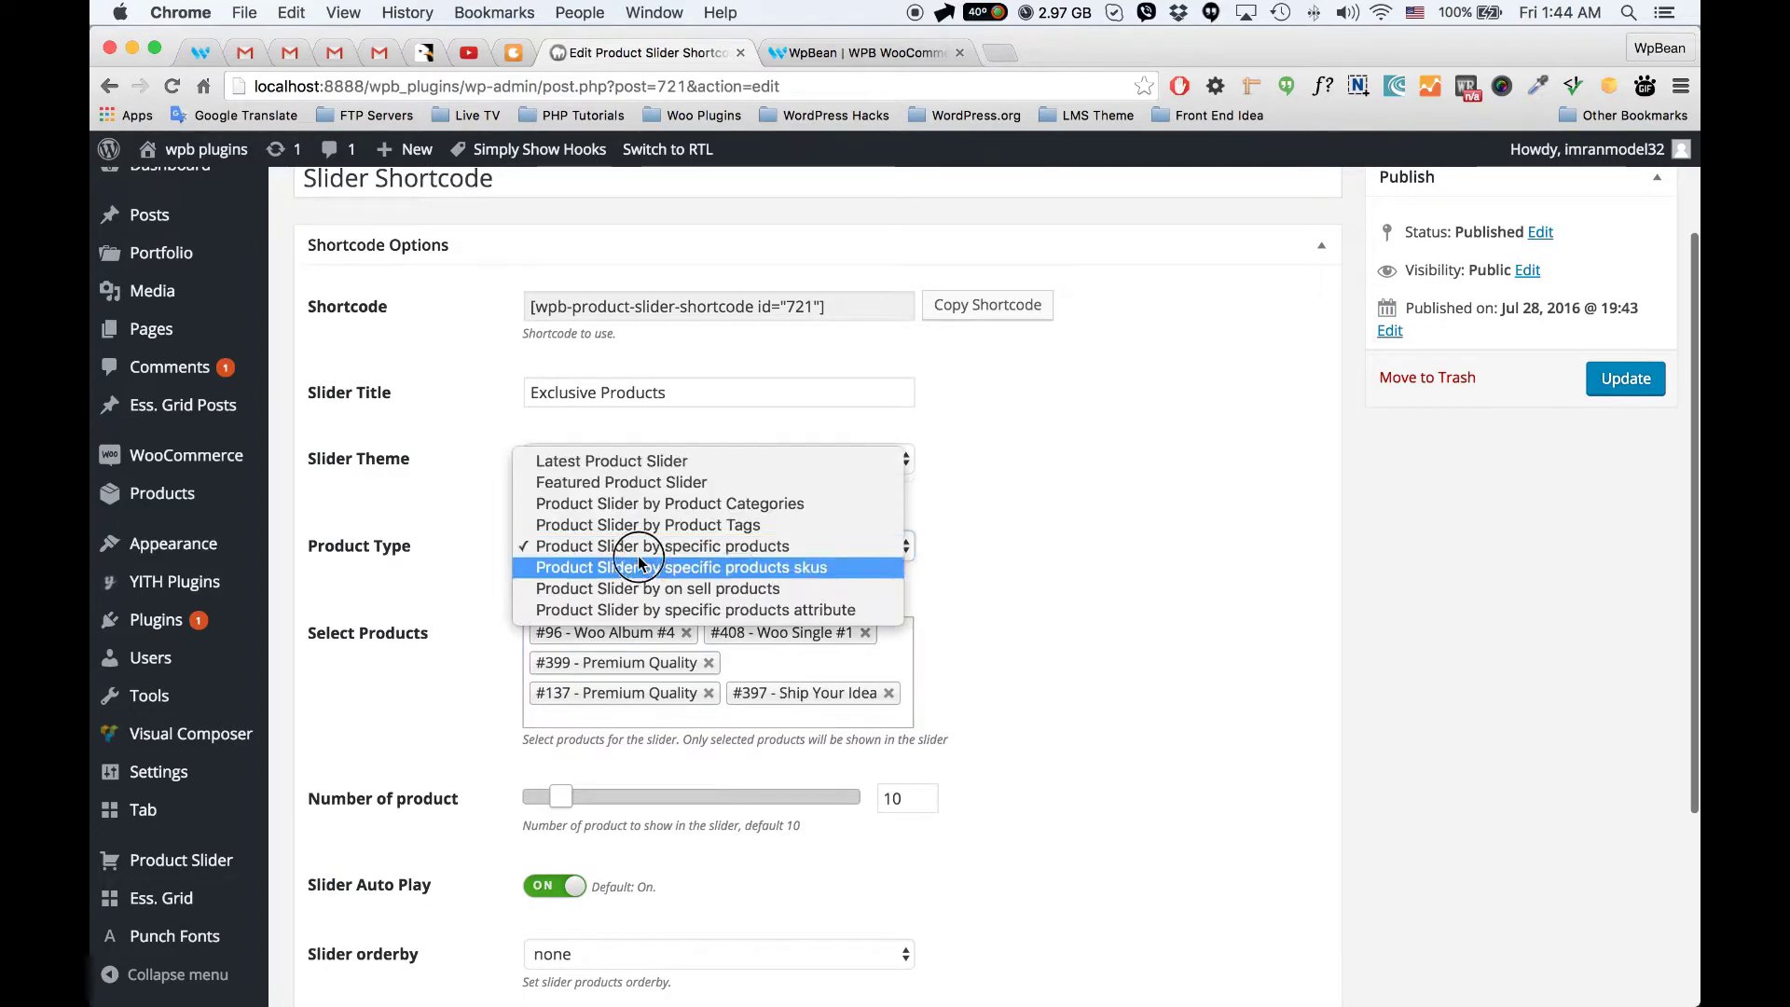
Step: Try the SKU product type, then settle on Product Slider by on sell products
{"action": "left_click", "coordinate": [740, 566]}
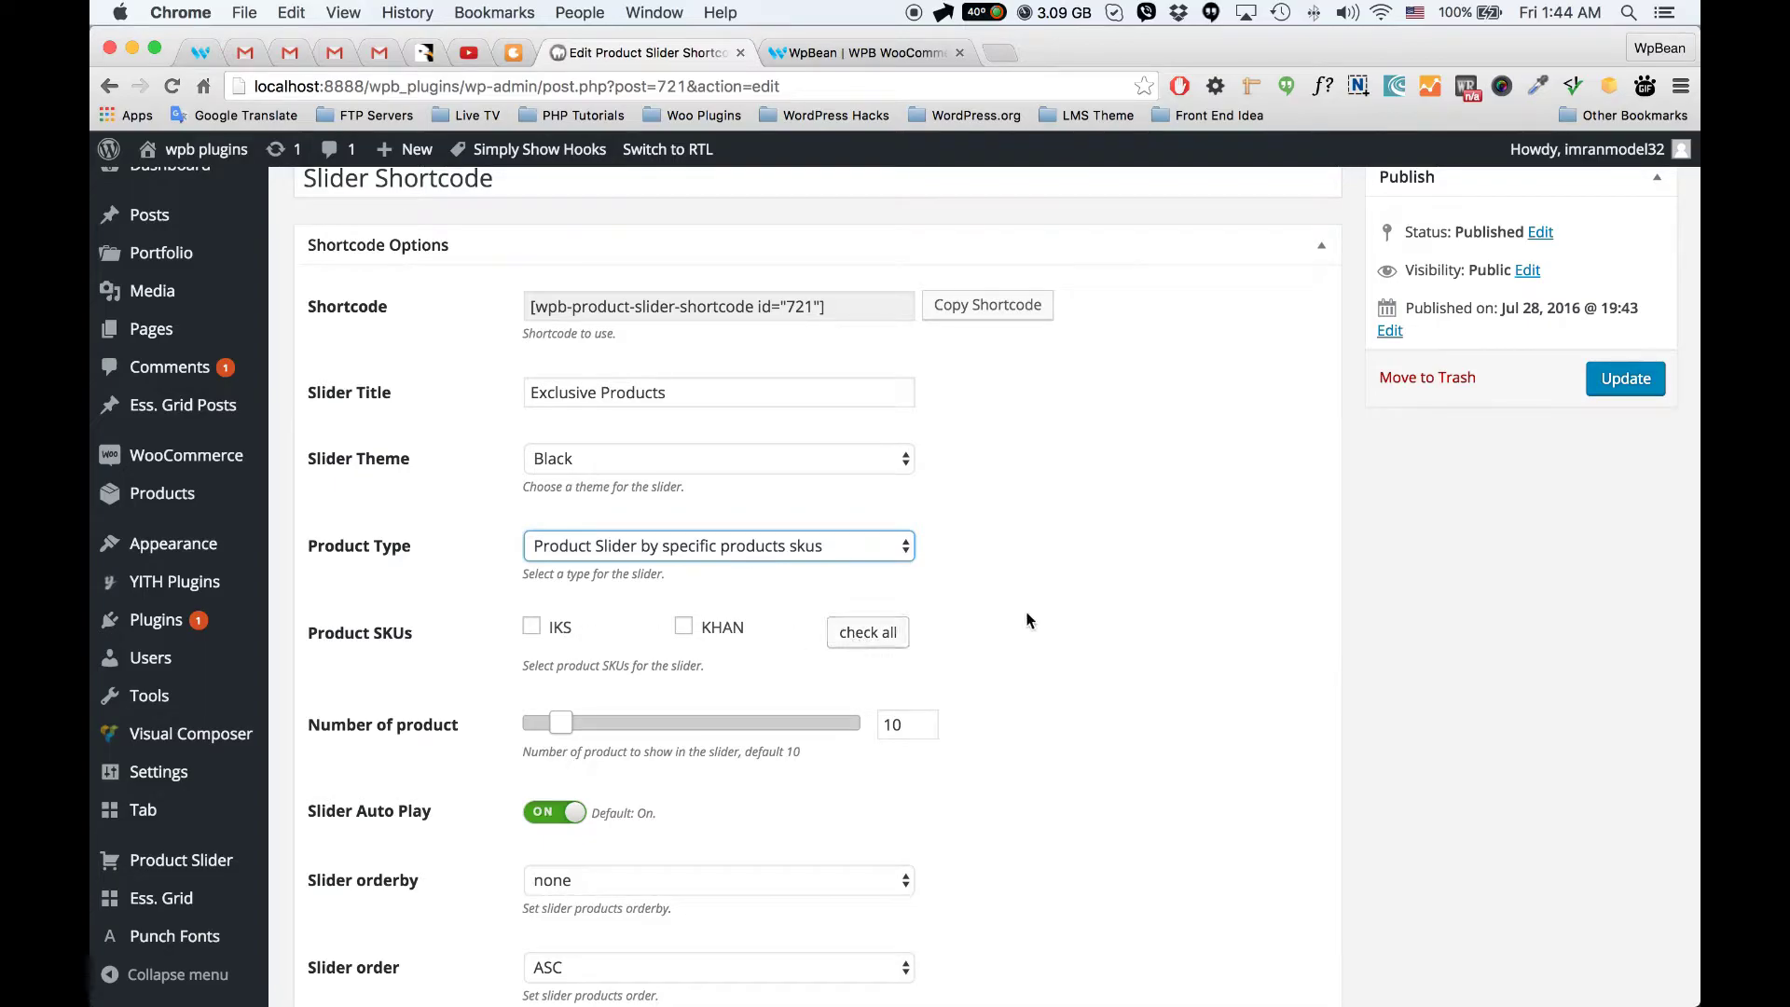
{"action": "scroll", "coordinate": [1075, 530], "scroll_direction": "down", "scroll_amount": 1}
{"action": "left_click", "coordinate": [832, 546]}
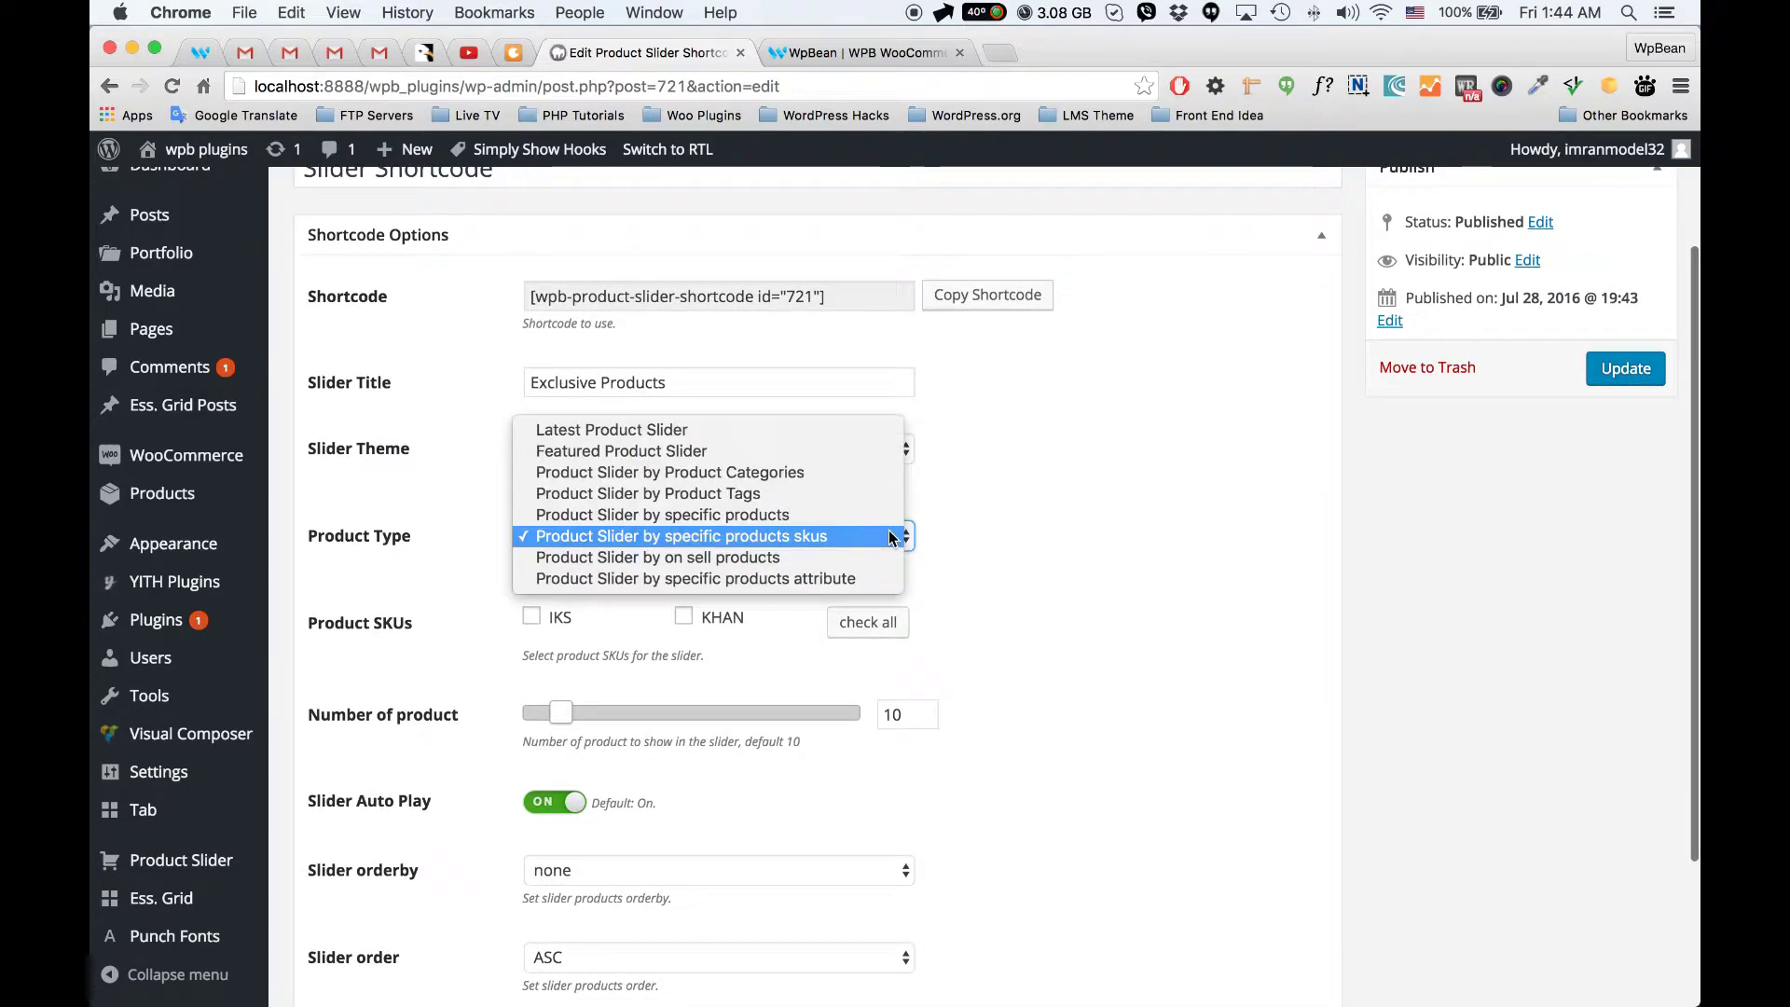
{"action": "left_click", "coordinate": [830, 557]}
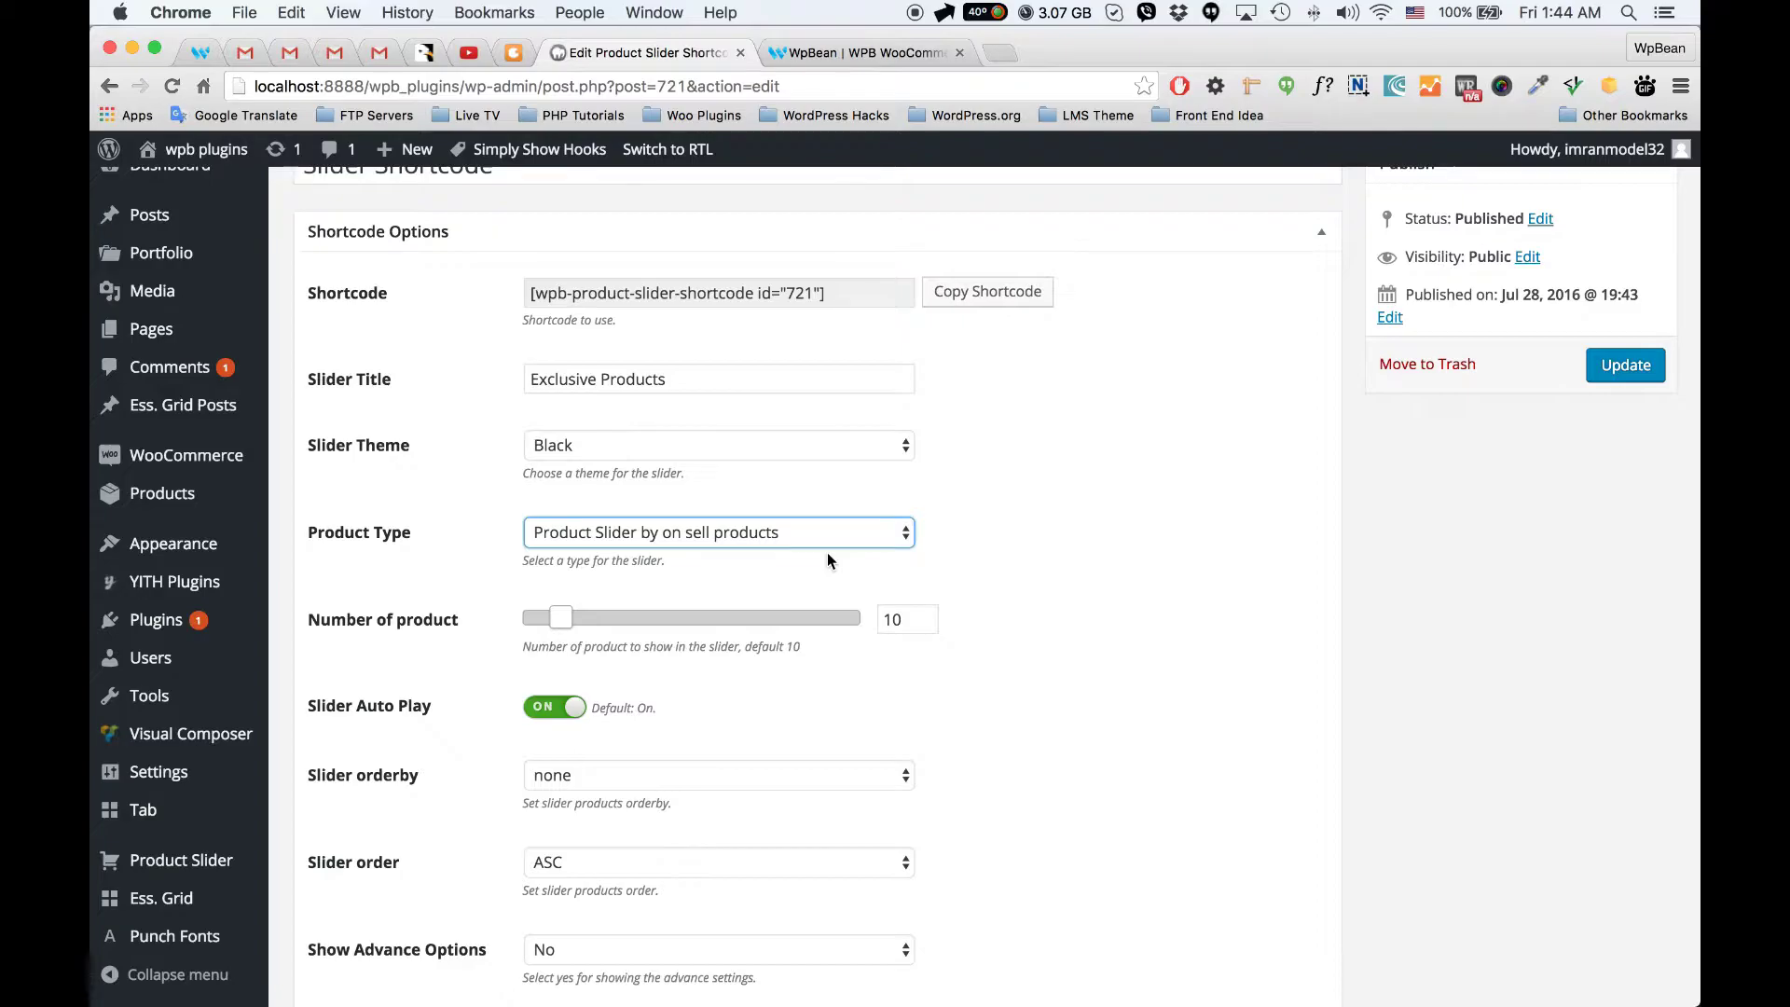
Step: Set Product Type to specific products attribute and update the shortcode
{"action": "left_click", "coordinate": [708, 538]}
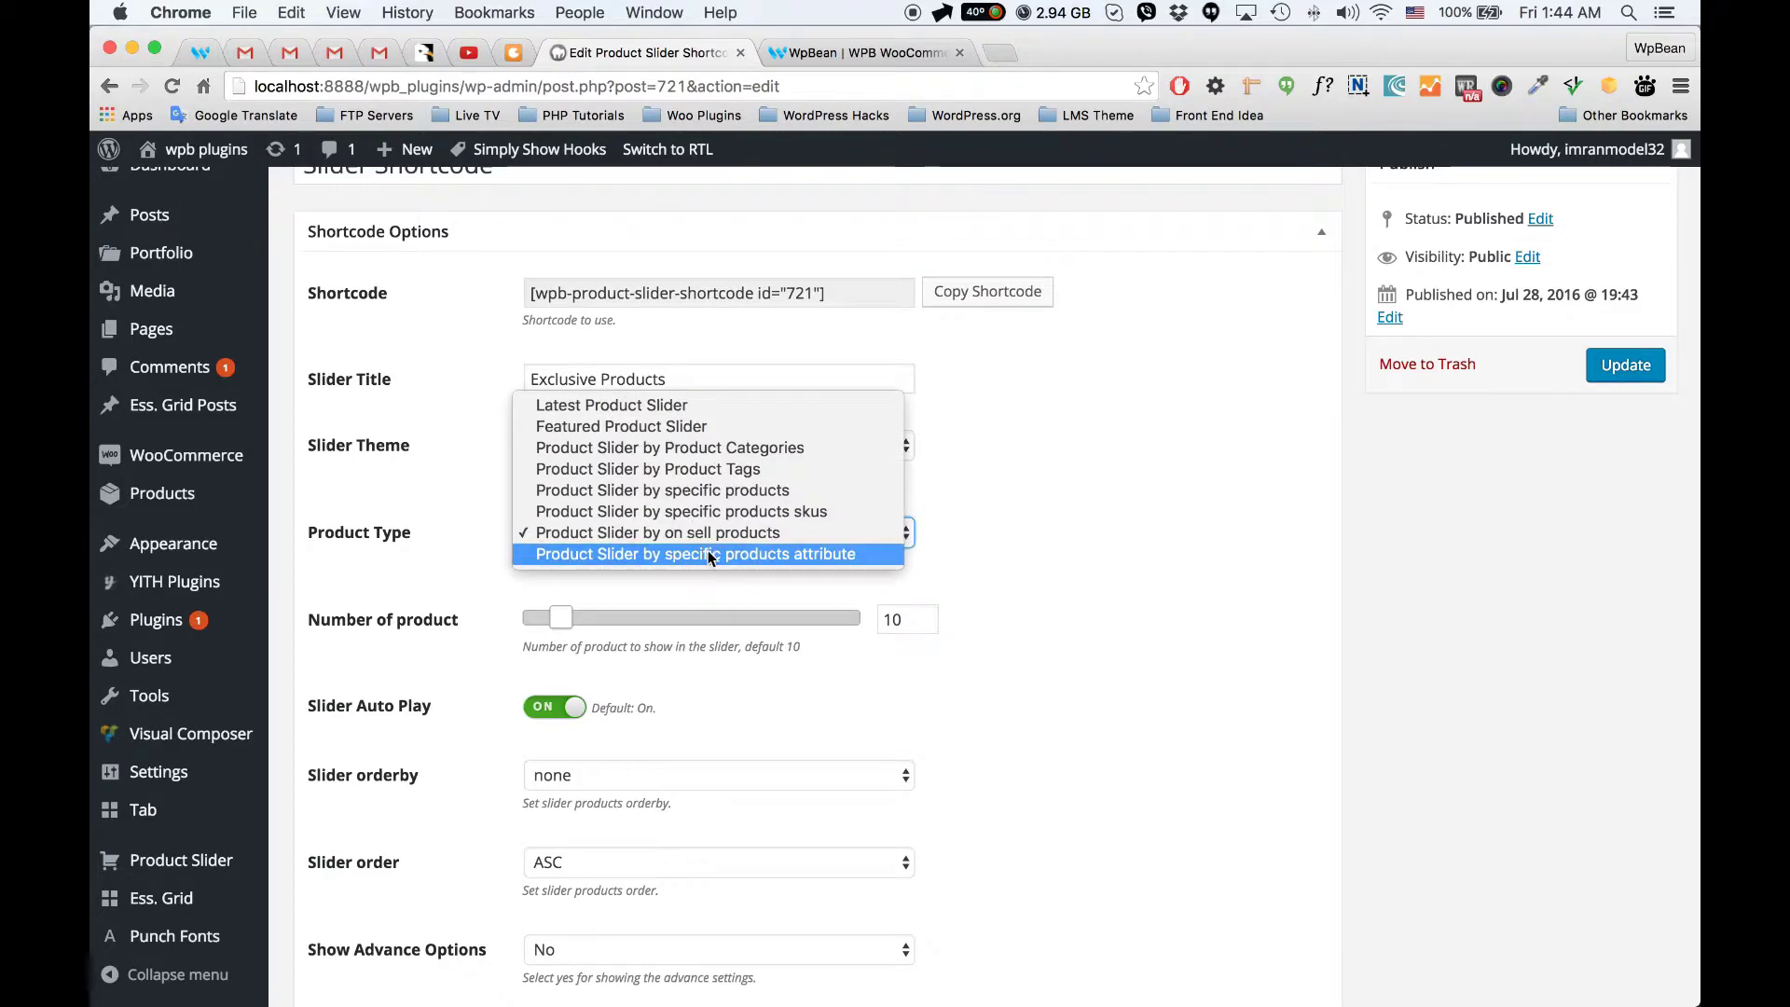
{"action": "left_click", "coordinate": [707, 554]}
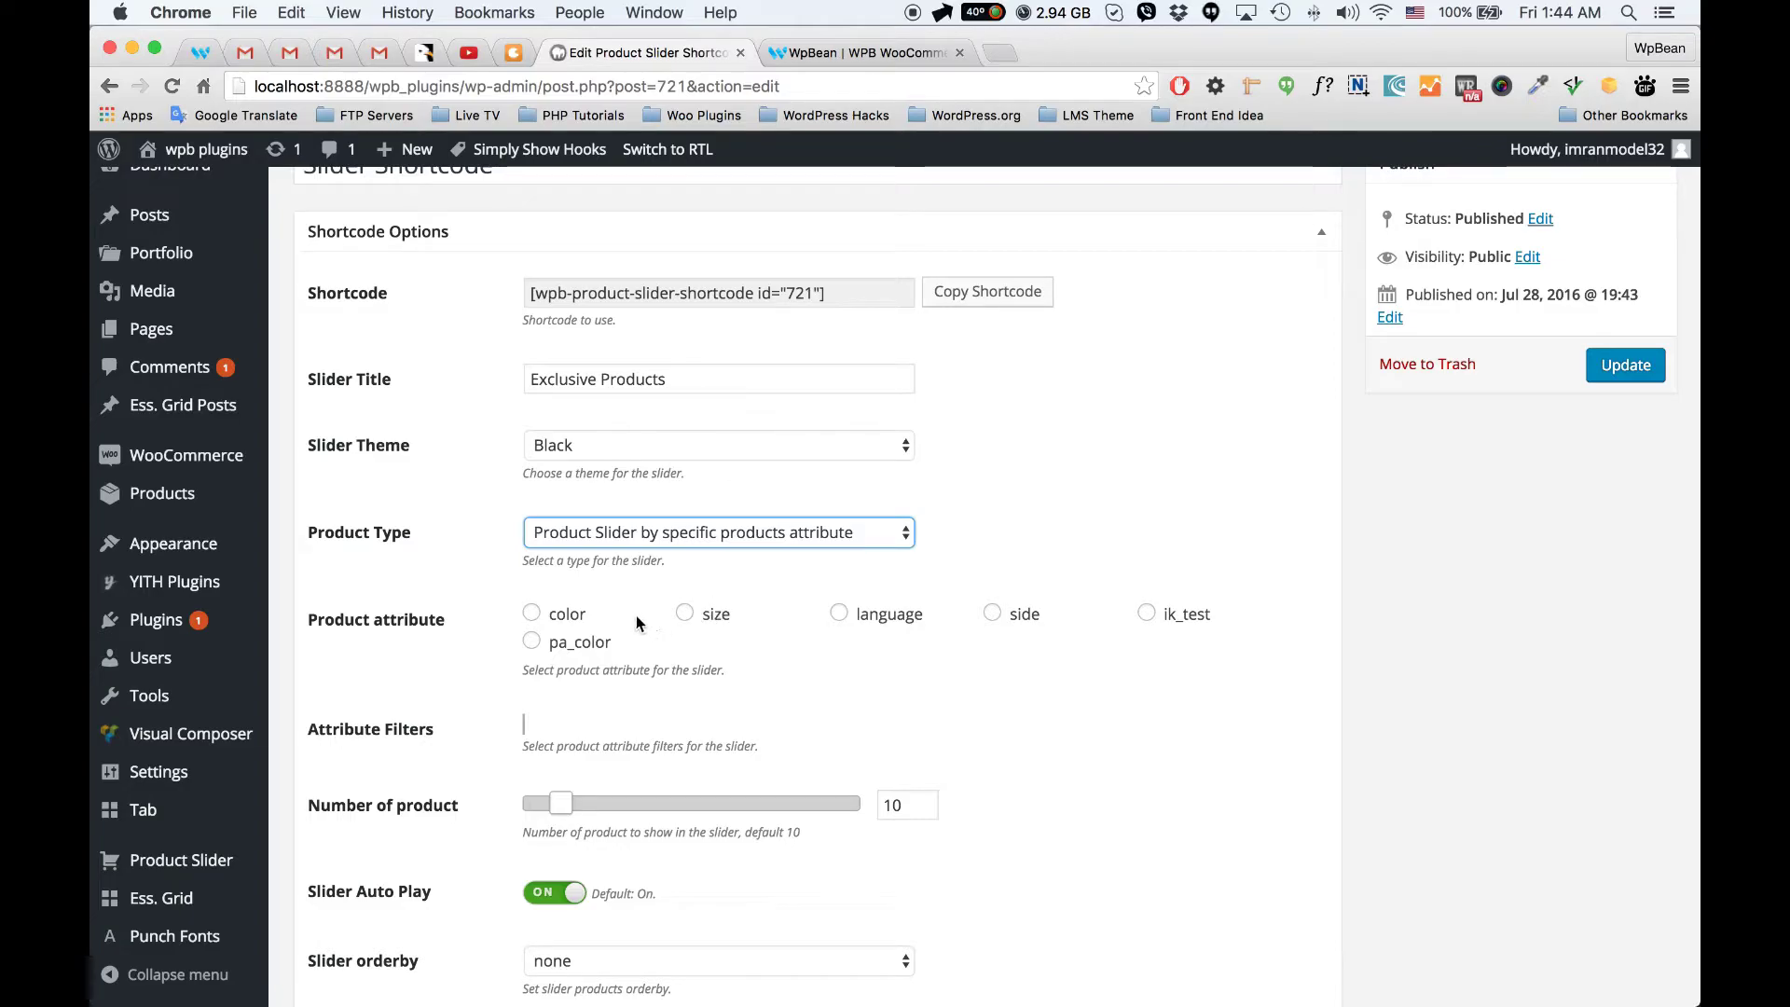
{"action": "left_click", "coordinate": [732, 543]}
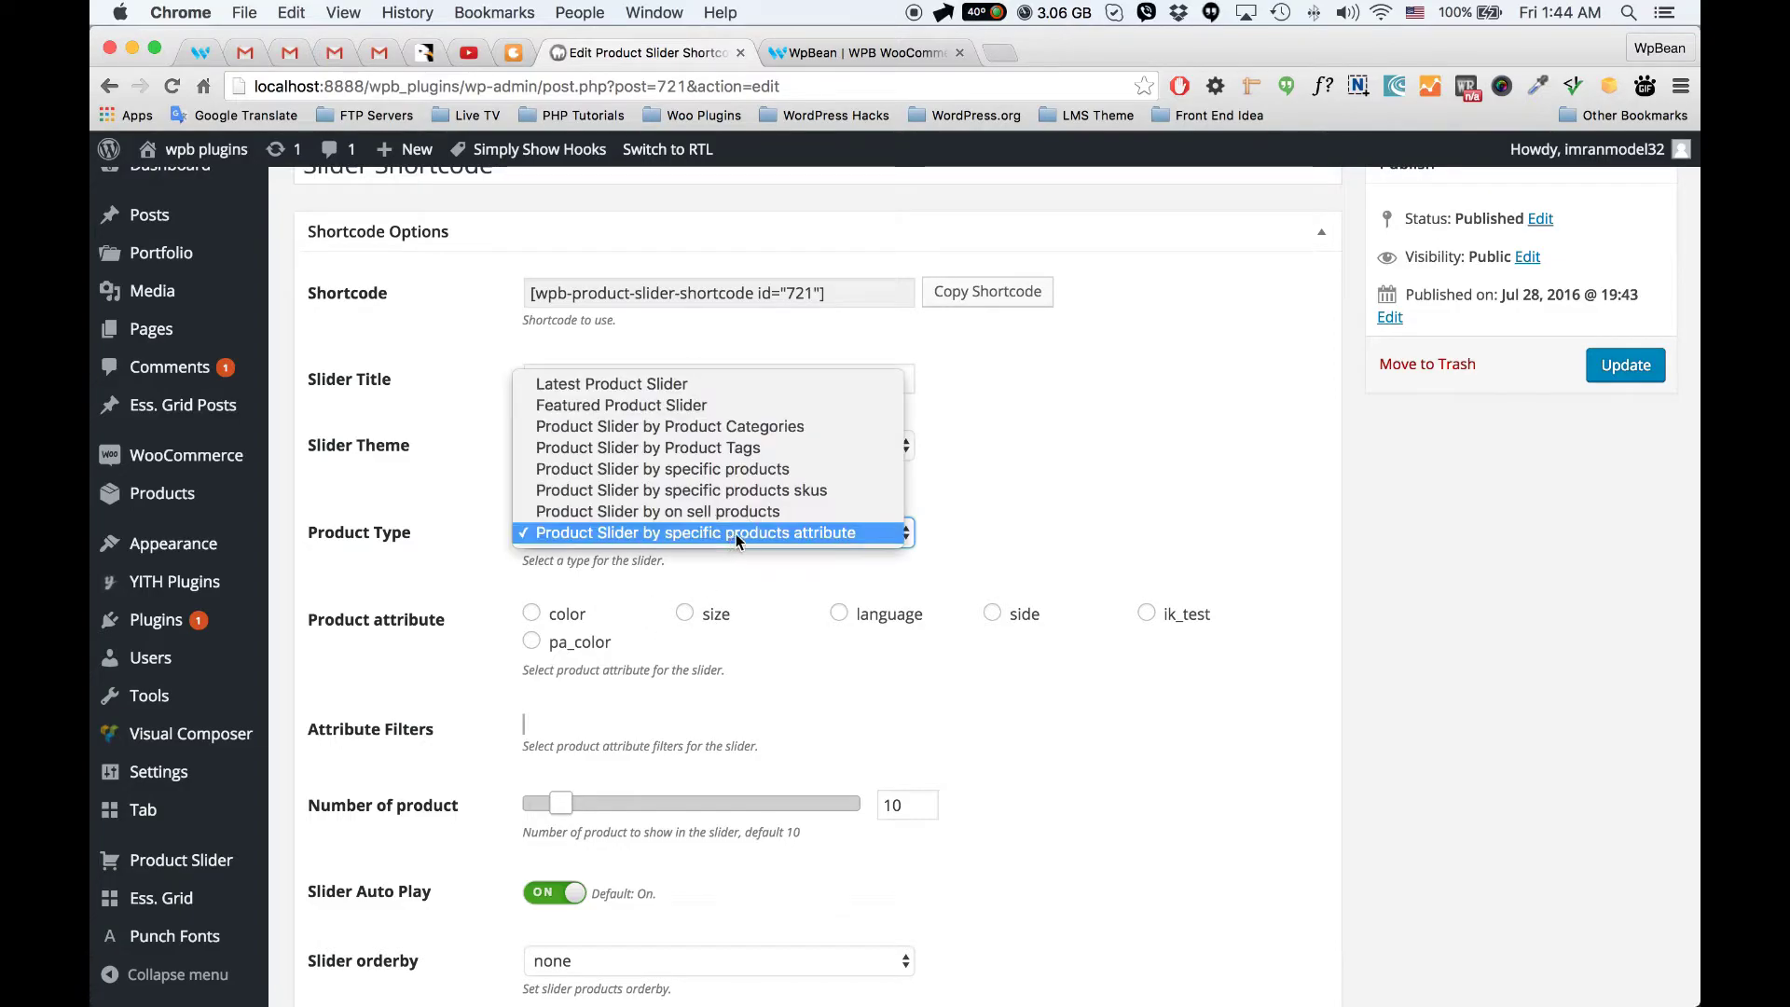
{"action": "left_click", "coordinate": [812, 533]}
{"action": "left_click", "coordinate": [1641, 364]}
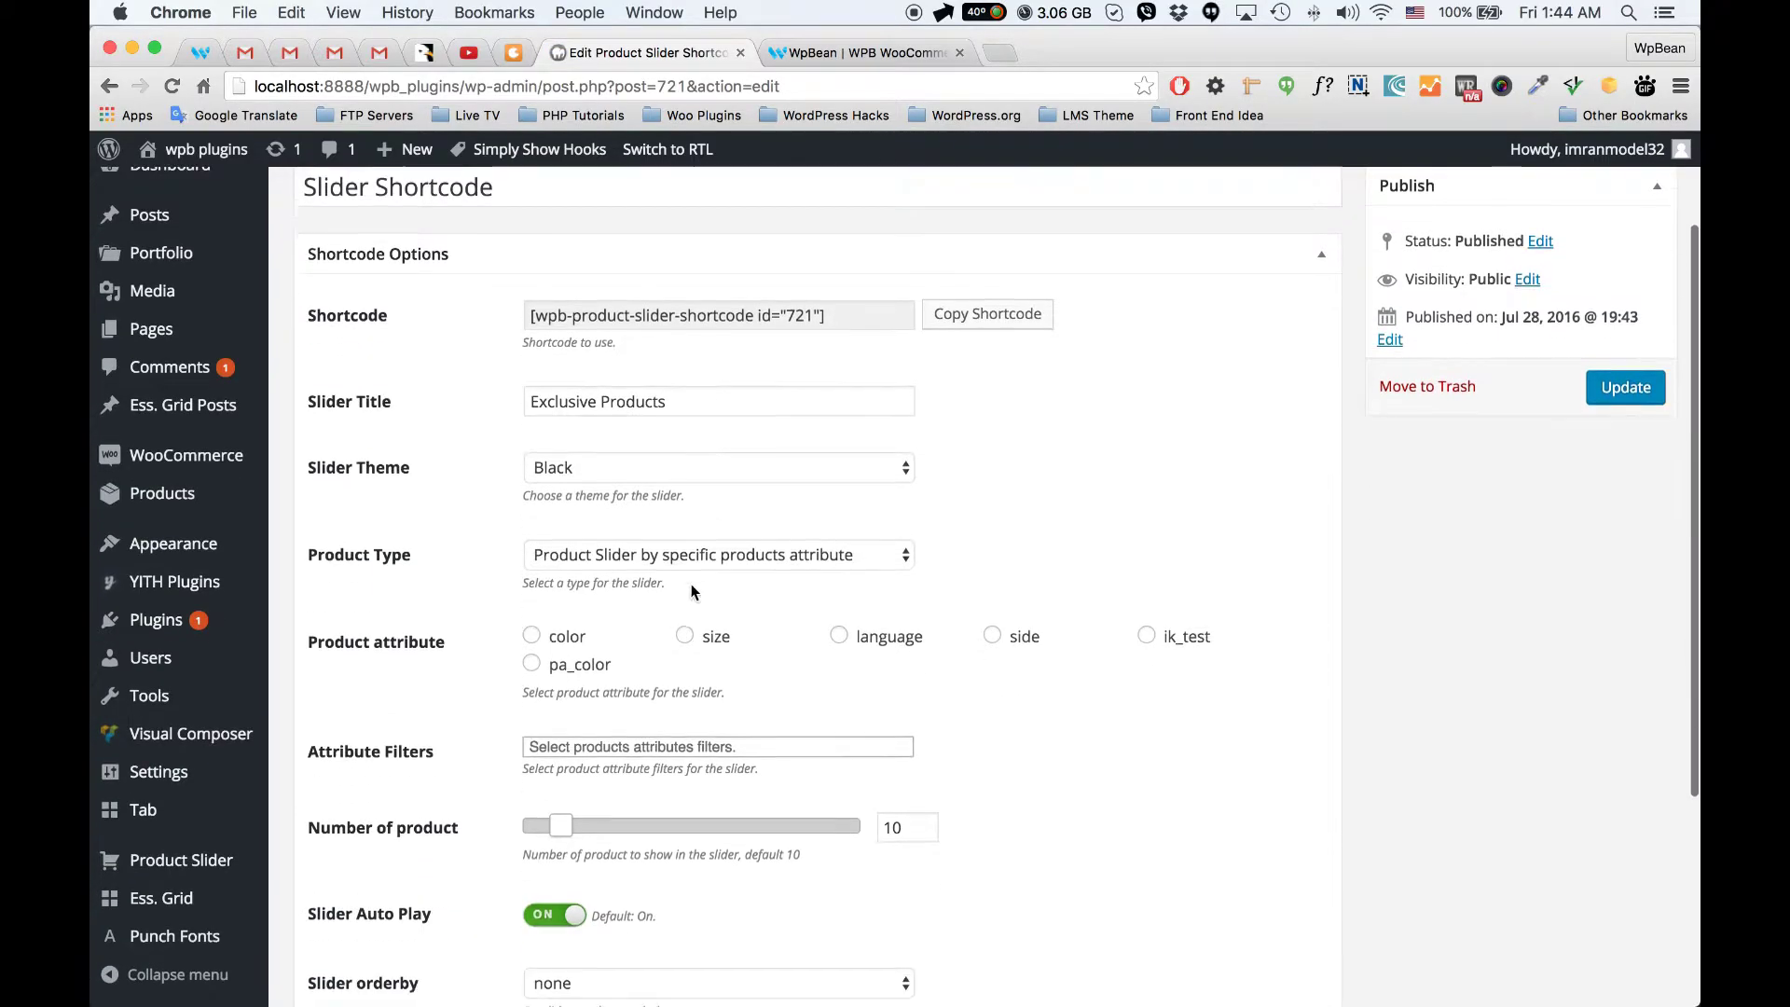
Step: Choose color as the product attribute
{"action": "left_click", "coordinate": [646, 719]}
{"action": "scroll", "coordinate": [642, 789], "scroll_direction": "down", "scroll_amount": 2}
{"action": "scroll", "coordinate": [641, 790], "scroll_direction": "up", "scroll_amount": 2}
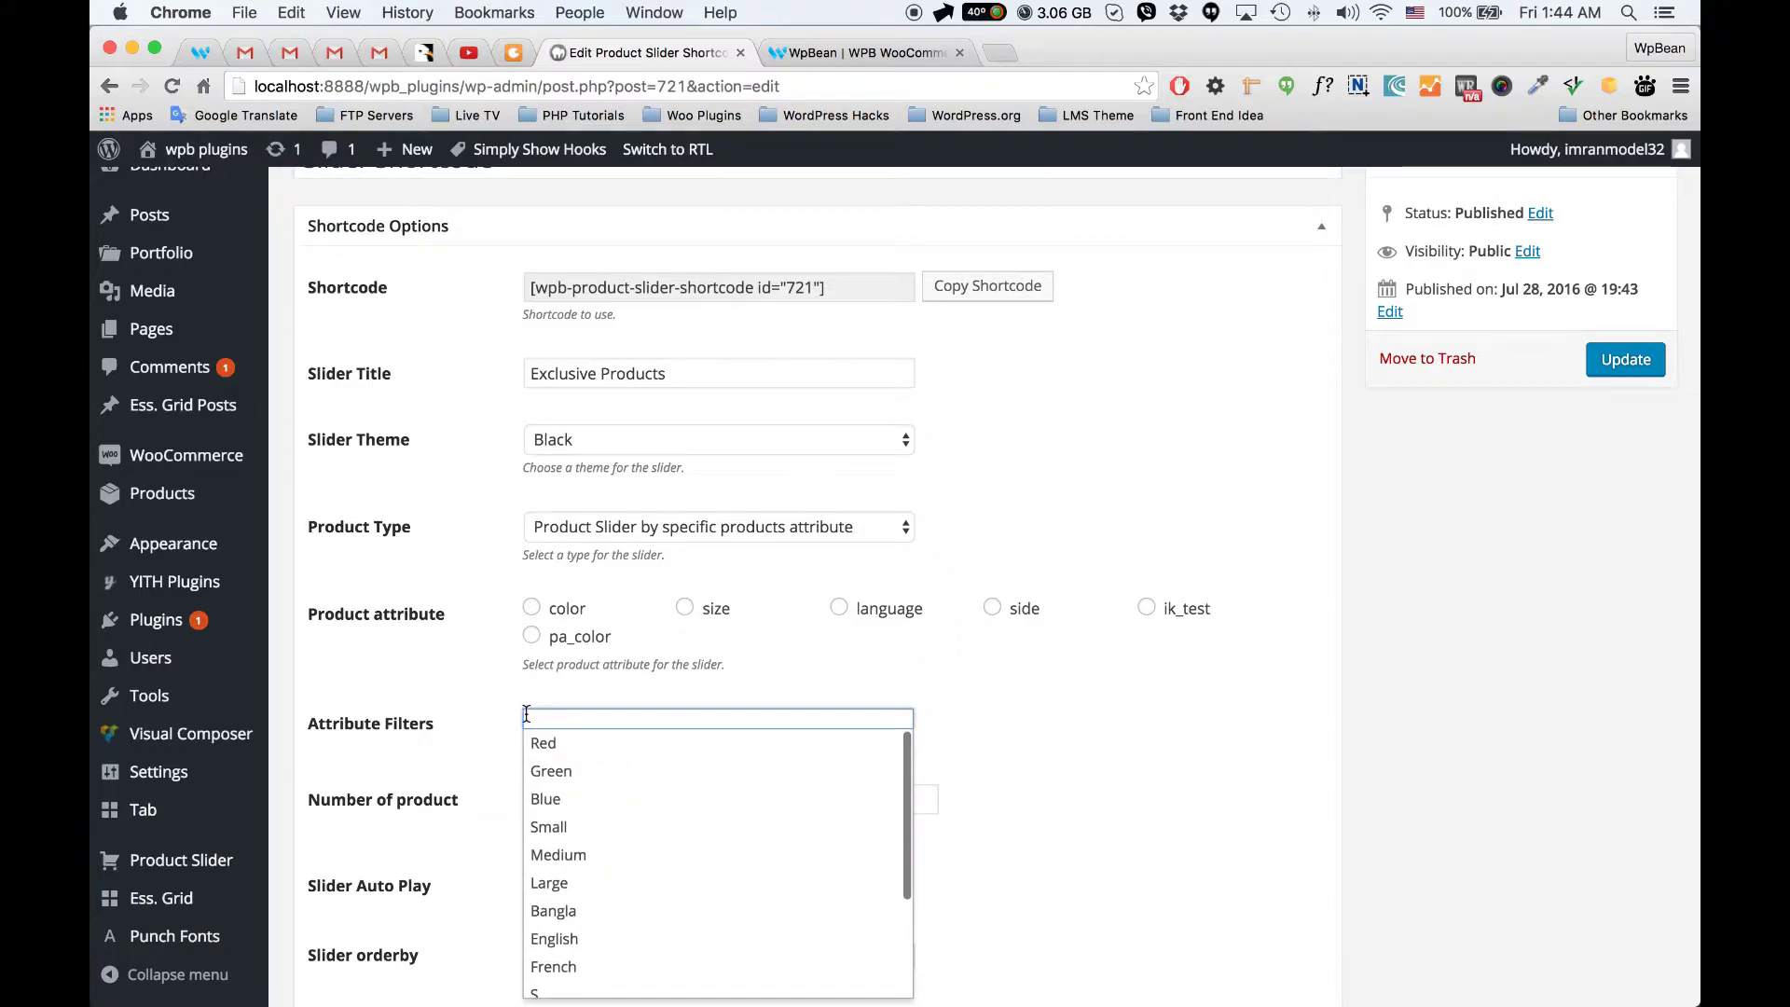
{"action": "left_click", "coordinate": [547, 601]}
{"action": "left_click", "coordinate": [564, 608]}
Step: Filter the color attribute to Red, Green and Blue and update the shortcode
{"action": "scroll", "coordinate": [569, 615], "scroll_direction": "down", "scroll_amount": 1}
{"action": "left_click", "coordinate": [587, 667]}
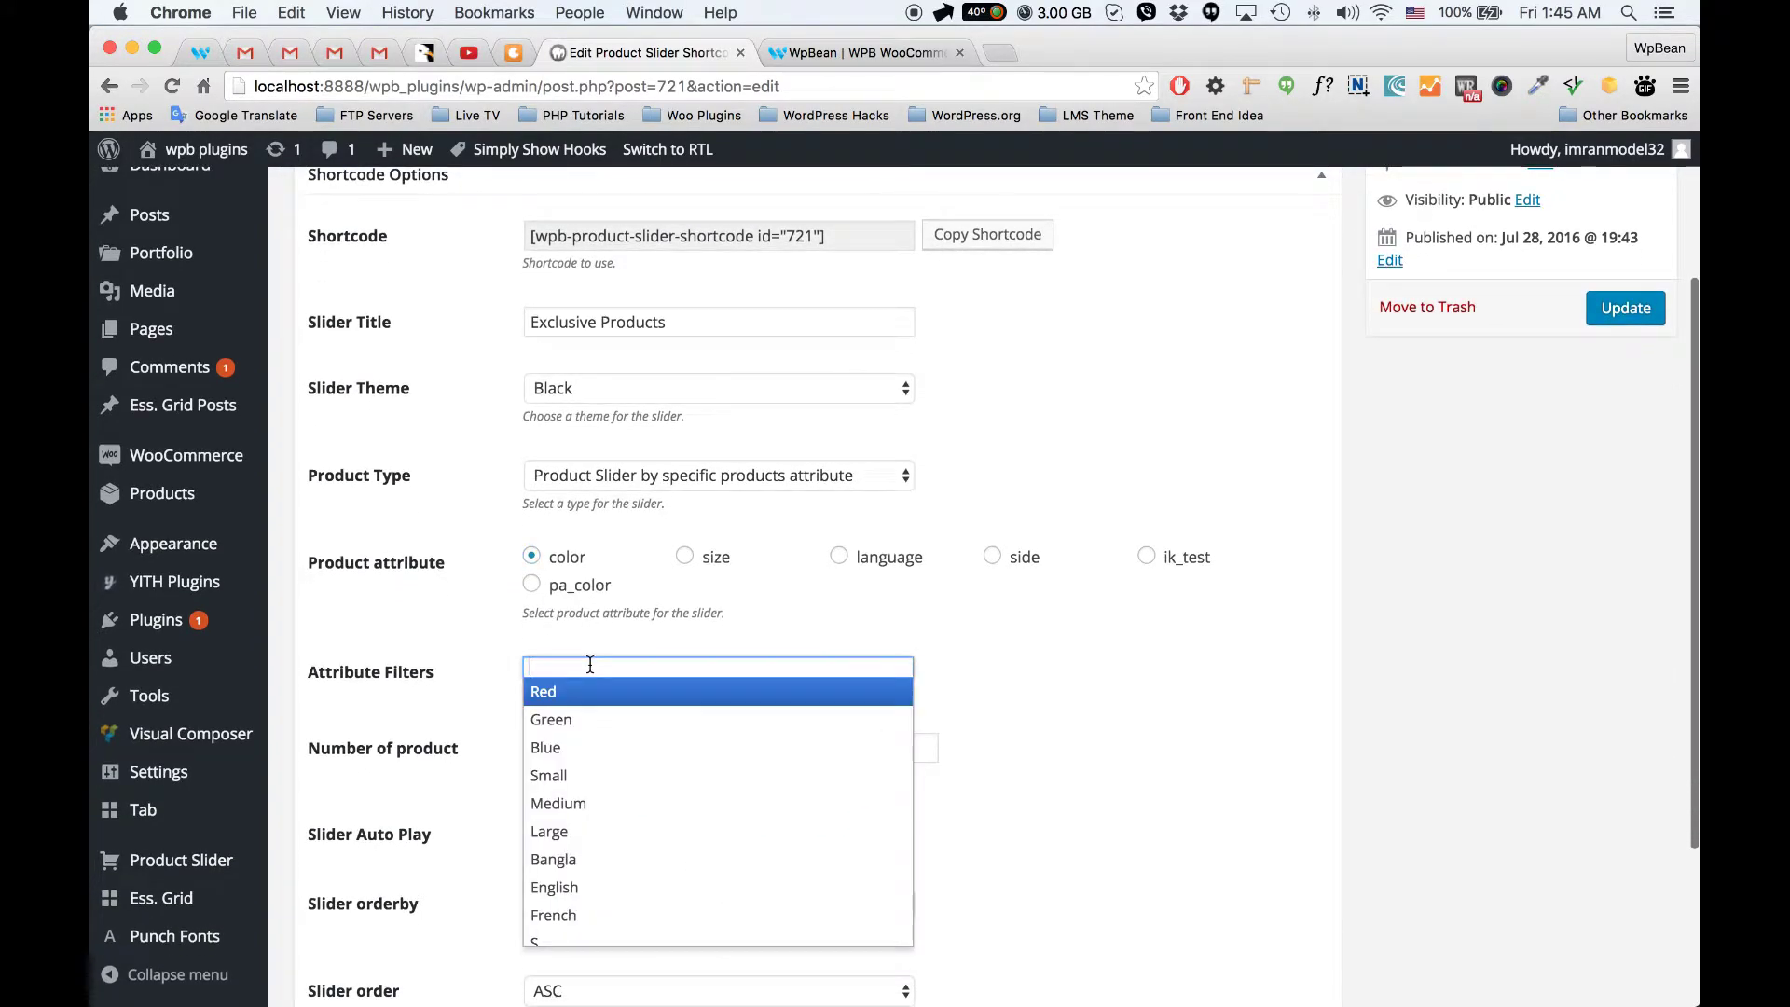
{"action": "left_click", "coordinate": [571, 701]}
{"action": "left_click", "coordinate": [636, 673]}
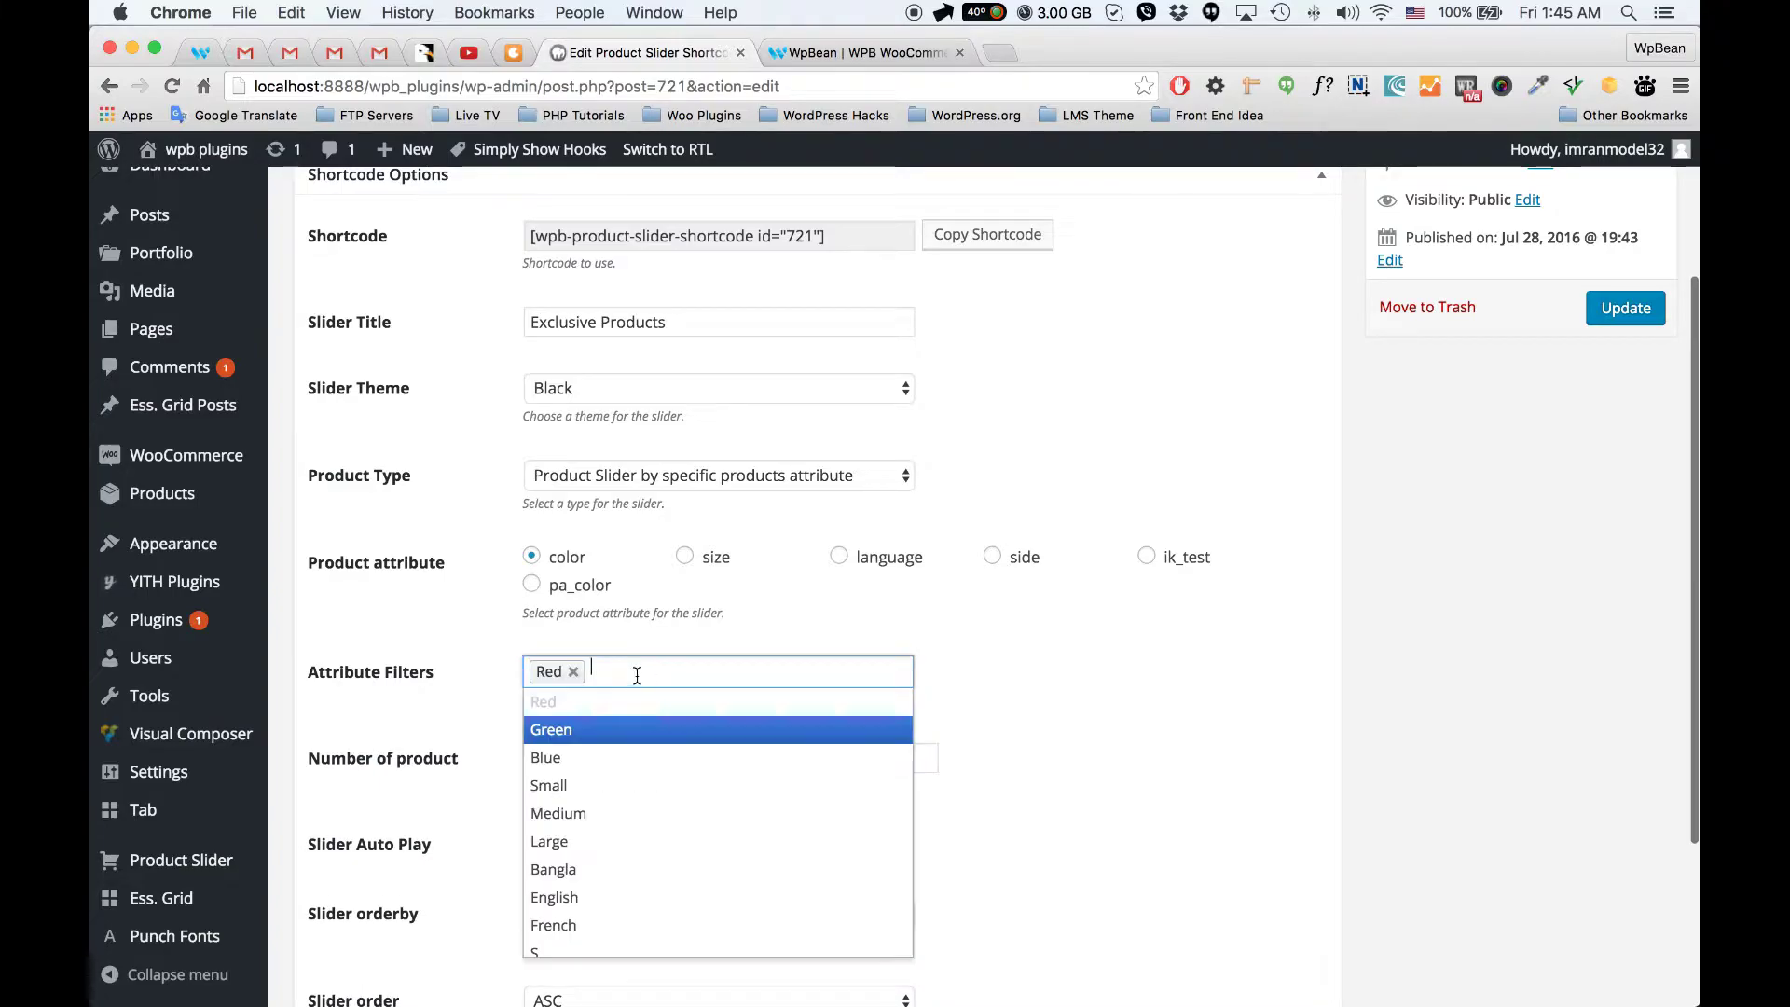
{"action": "left_click", "coordinate": [571, 731]}
{"action": "left_click", "coordinate": [699, 673]}
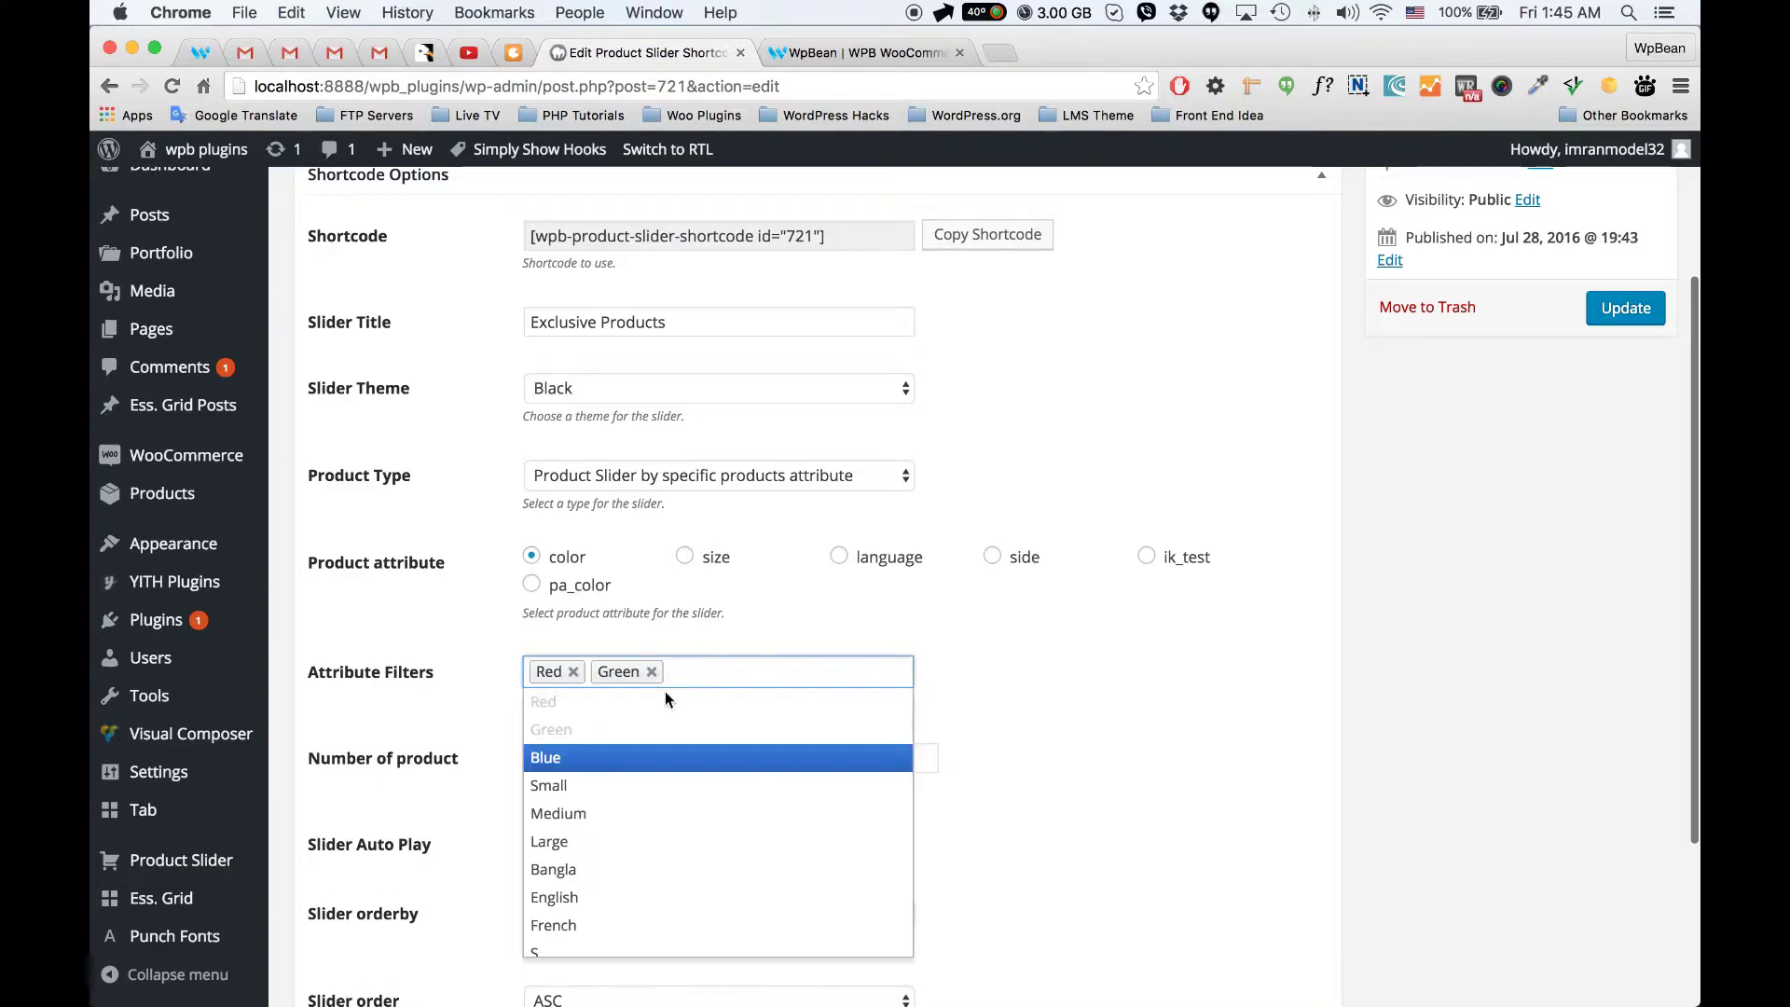
{"action": "left_click", "coordinate": [555, 759]}
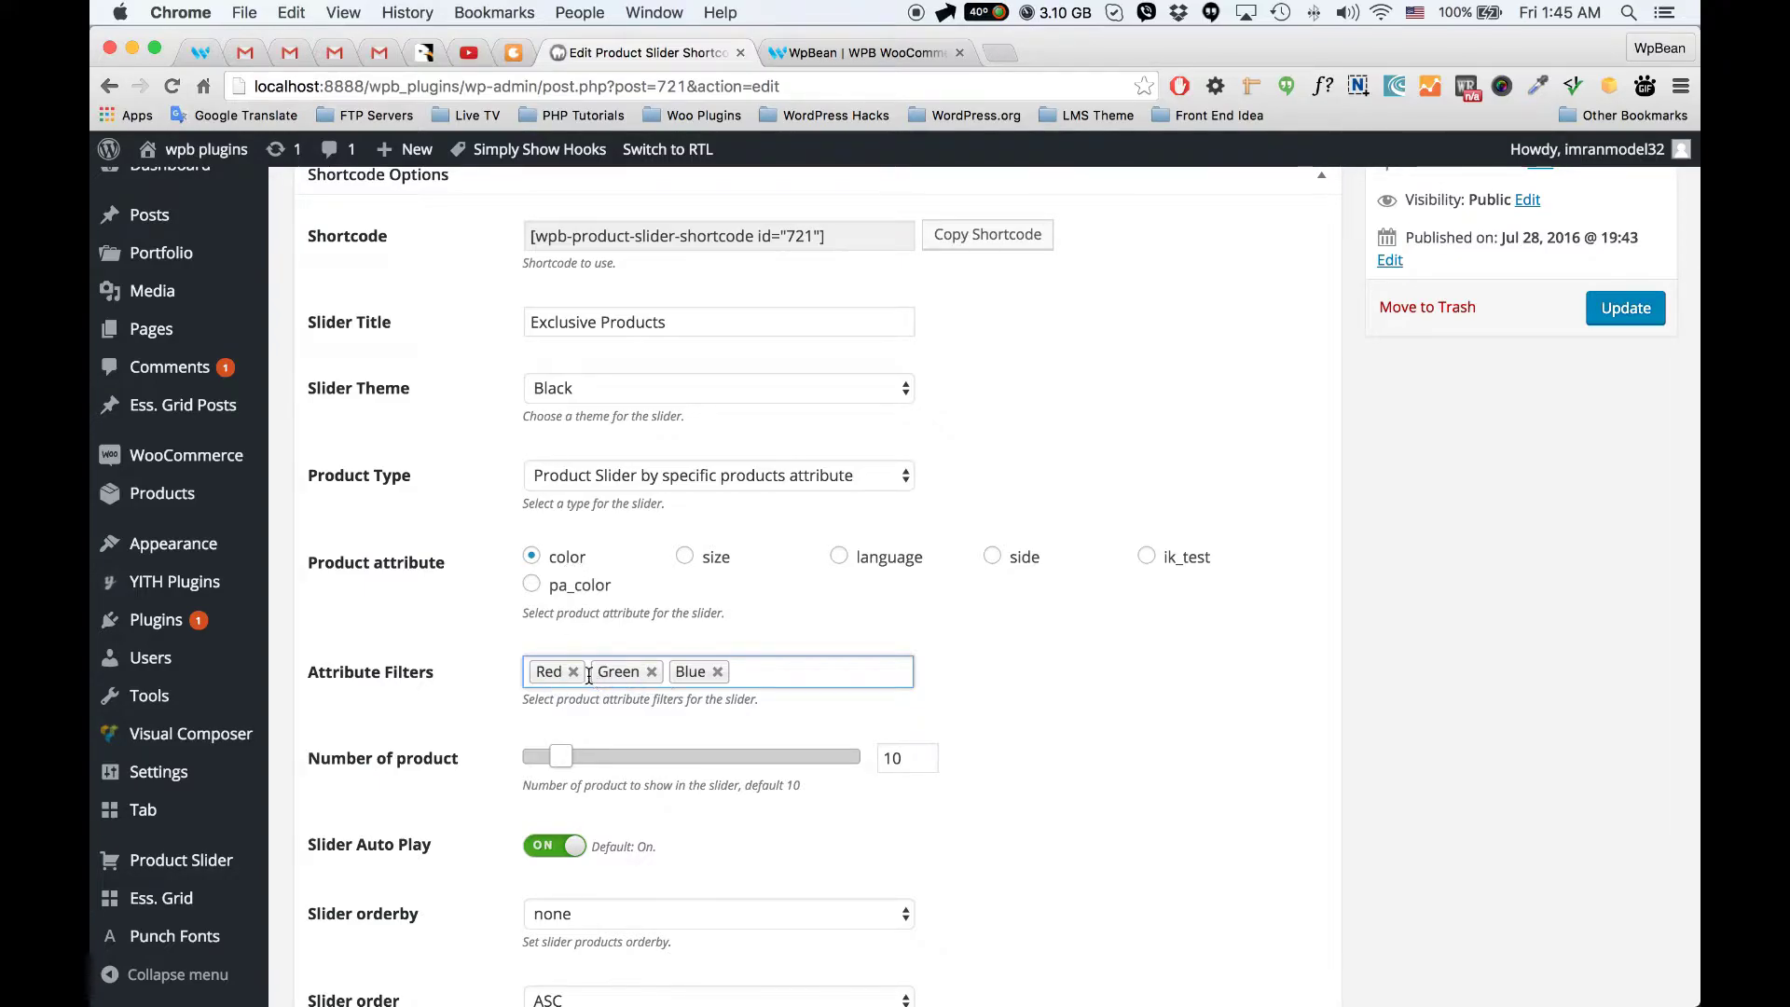
{"action": "scroll", "coordinate": [1451, 466], "scroll_direction": "up", "scroll_amount": 2}
{"action": "left_click", "coordinate": [1630, 393]}
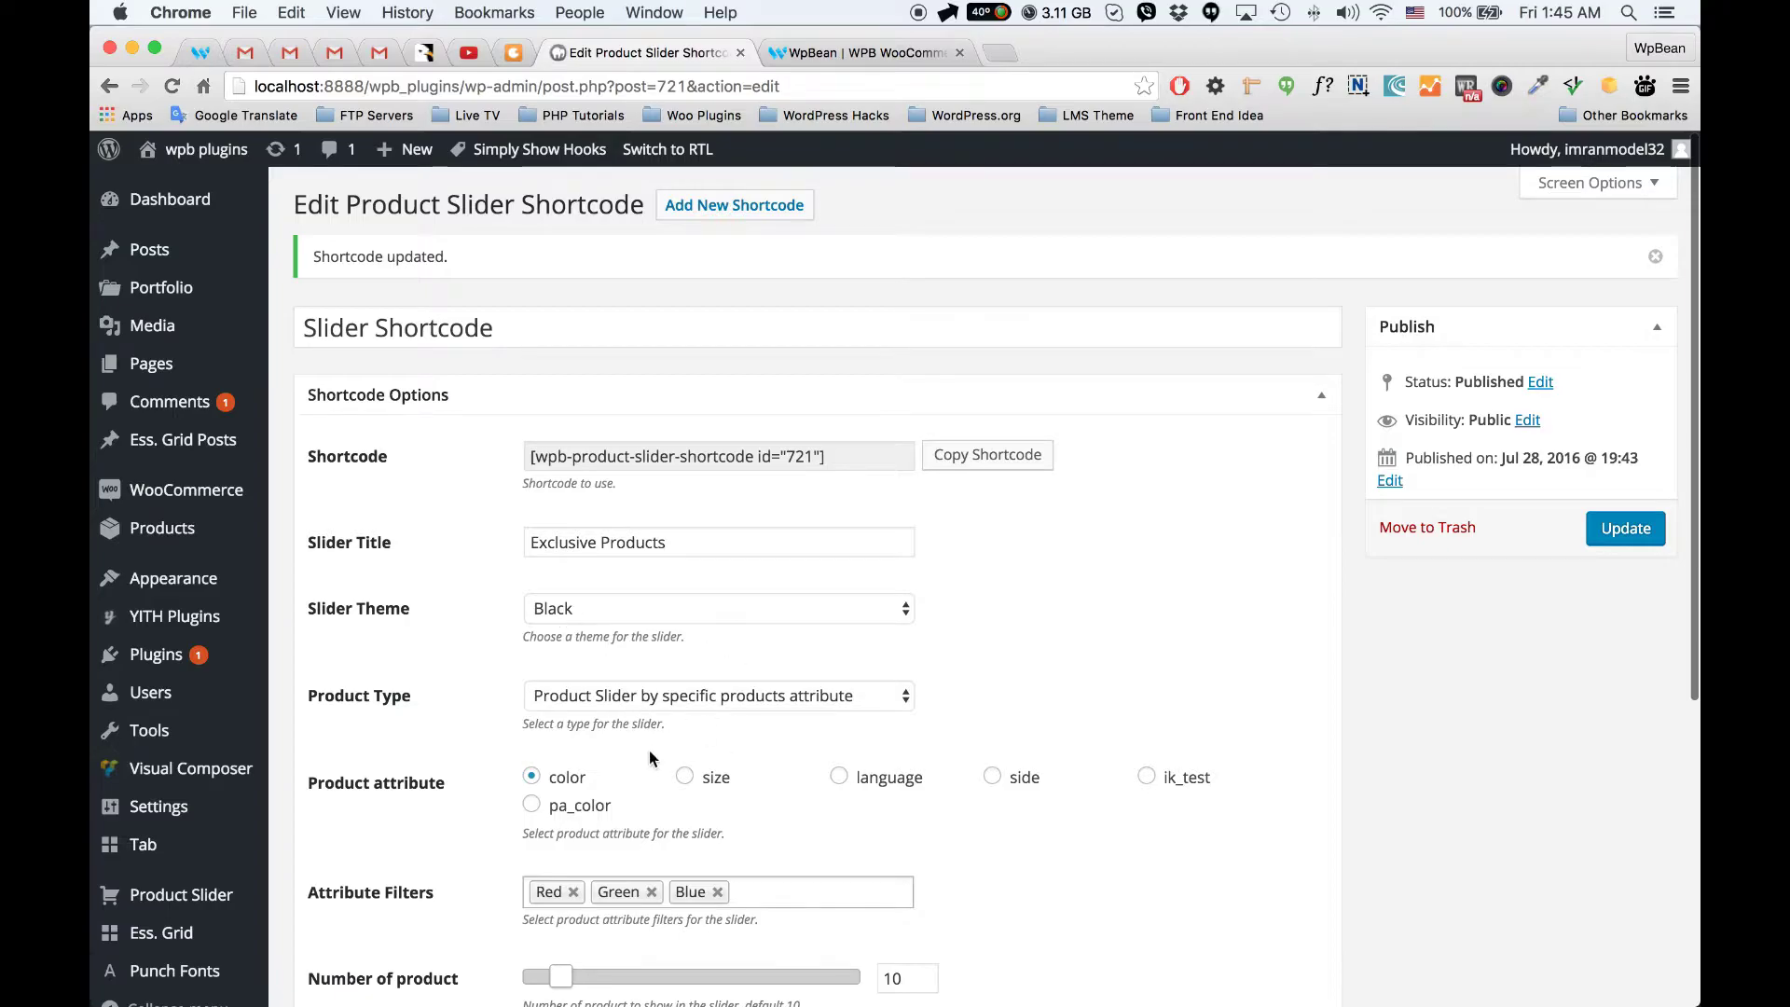
Step: Copy the Exclusive Products slider shortcode (id 721) to the clipboard
{"action": "scroll", "coordinate": [649, 754], "scroll_direction": "down", "scroll_amount": 2}
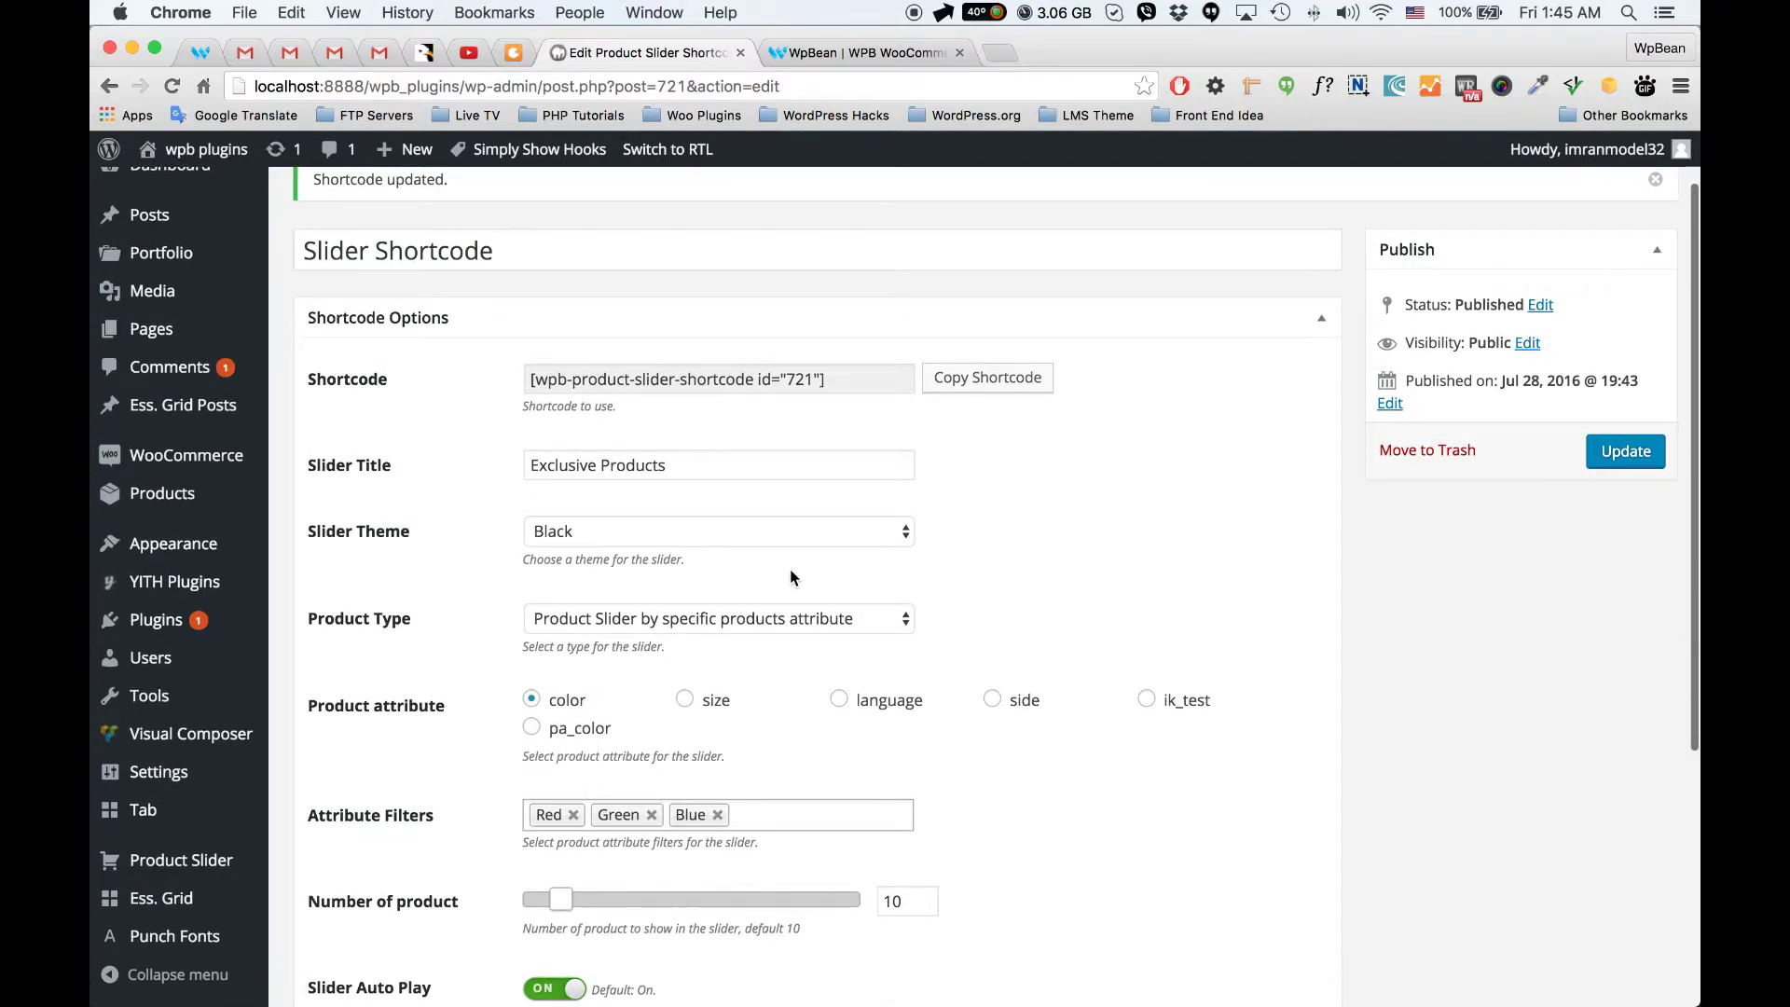
{"action": "scroll", "coordinate": [790, 577], "scroll_direction": "up", "scroll_amount": 1}
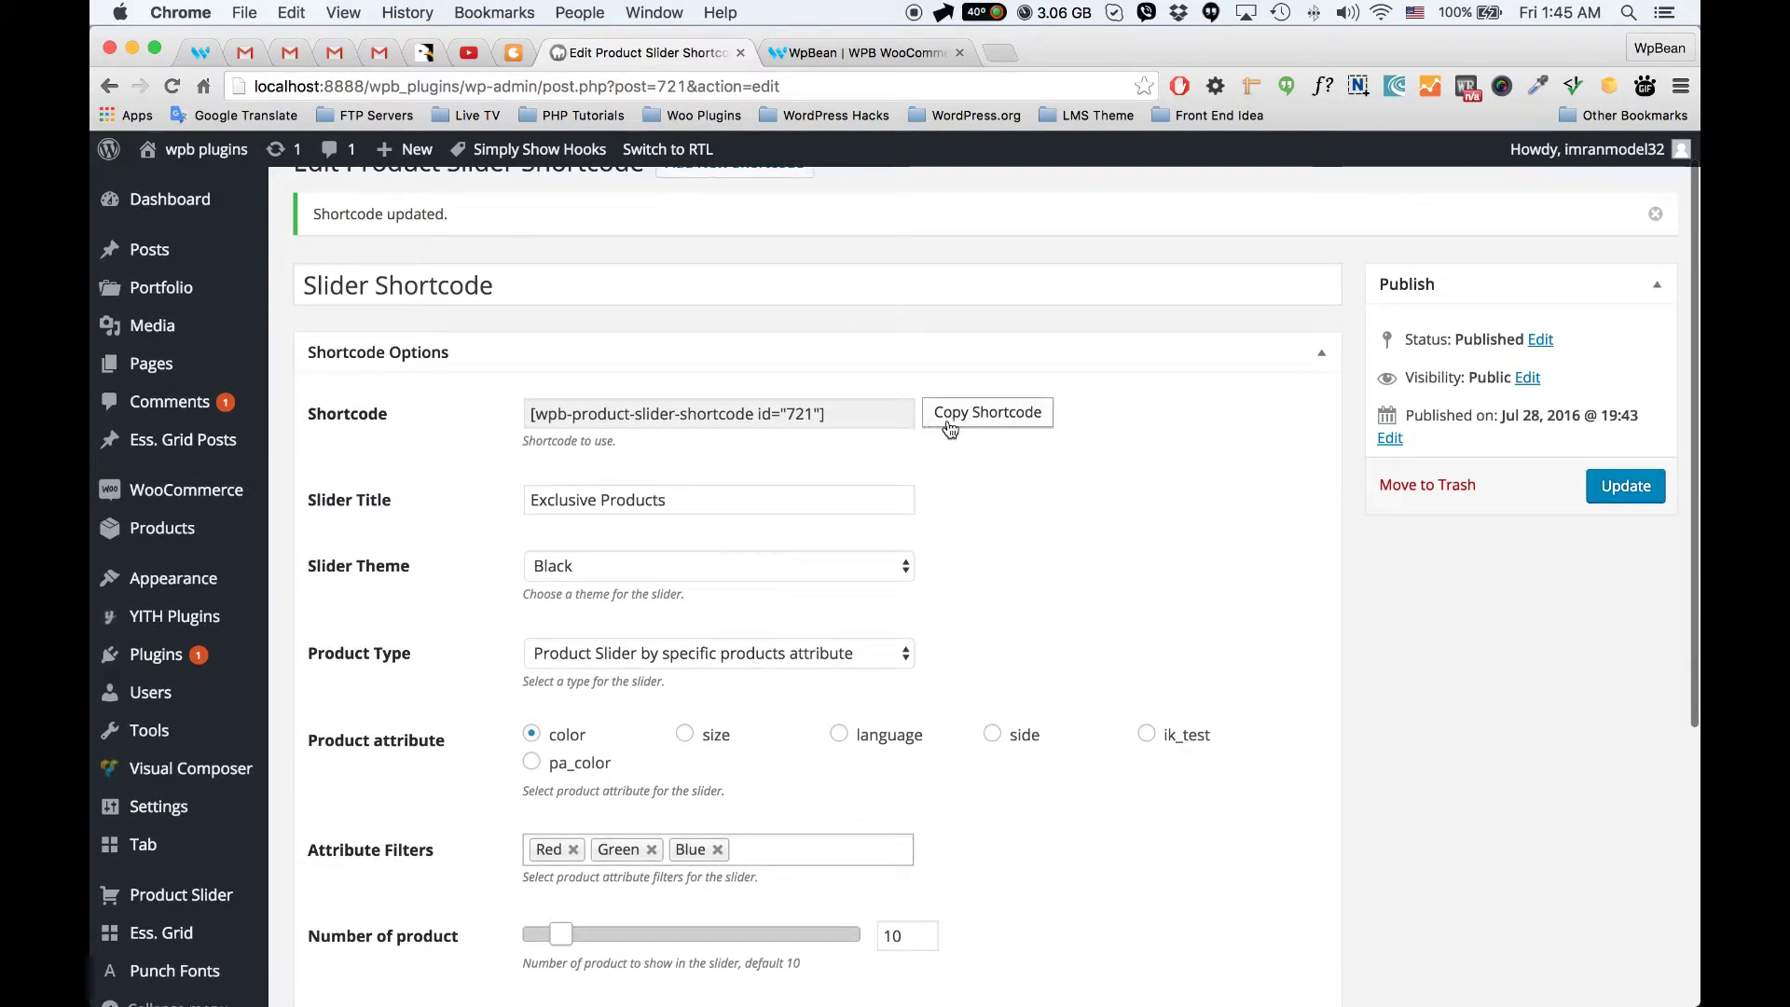
{"action": "left_click", "coordinate": [963, 425]}
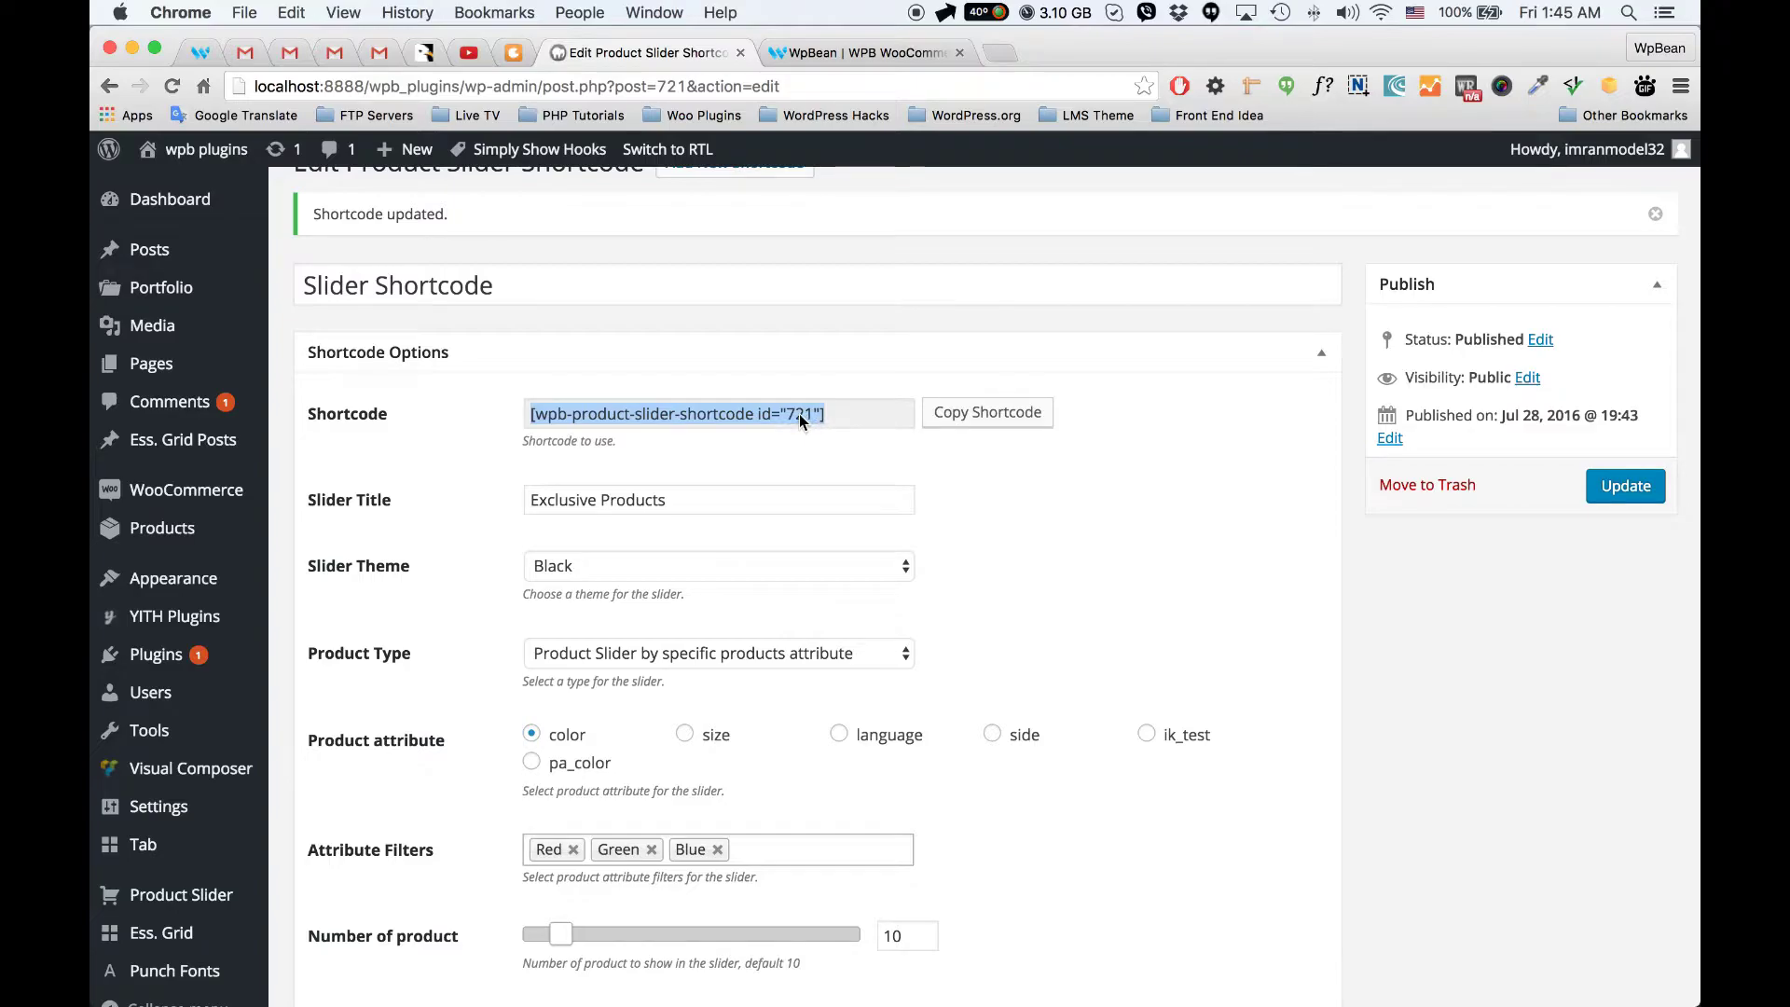
Step: Start a new page from Pages > Add New
{"action": "scroll", "coordinate": [798, 414], "scroll_direction": "up", "scroll_amount": 1}
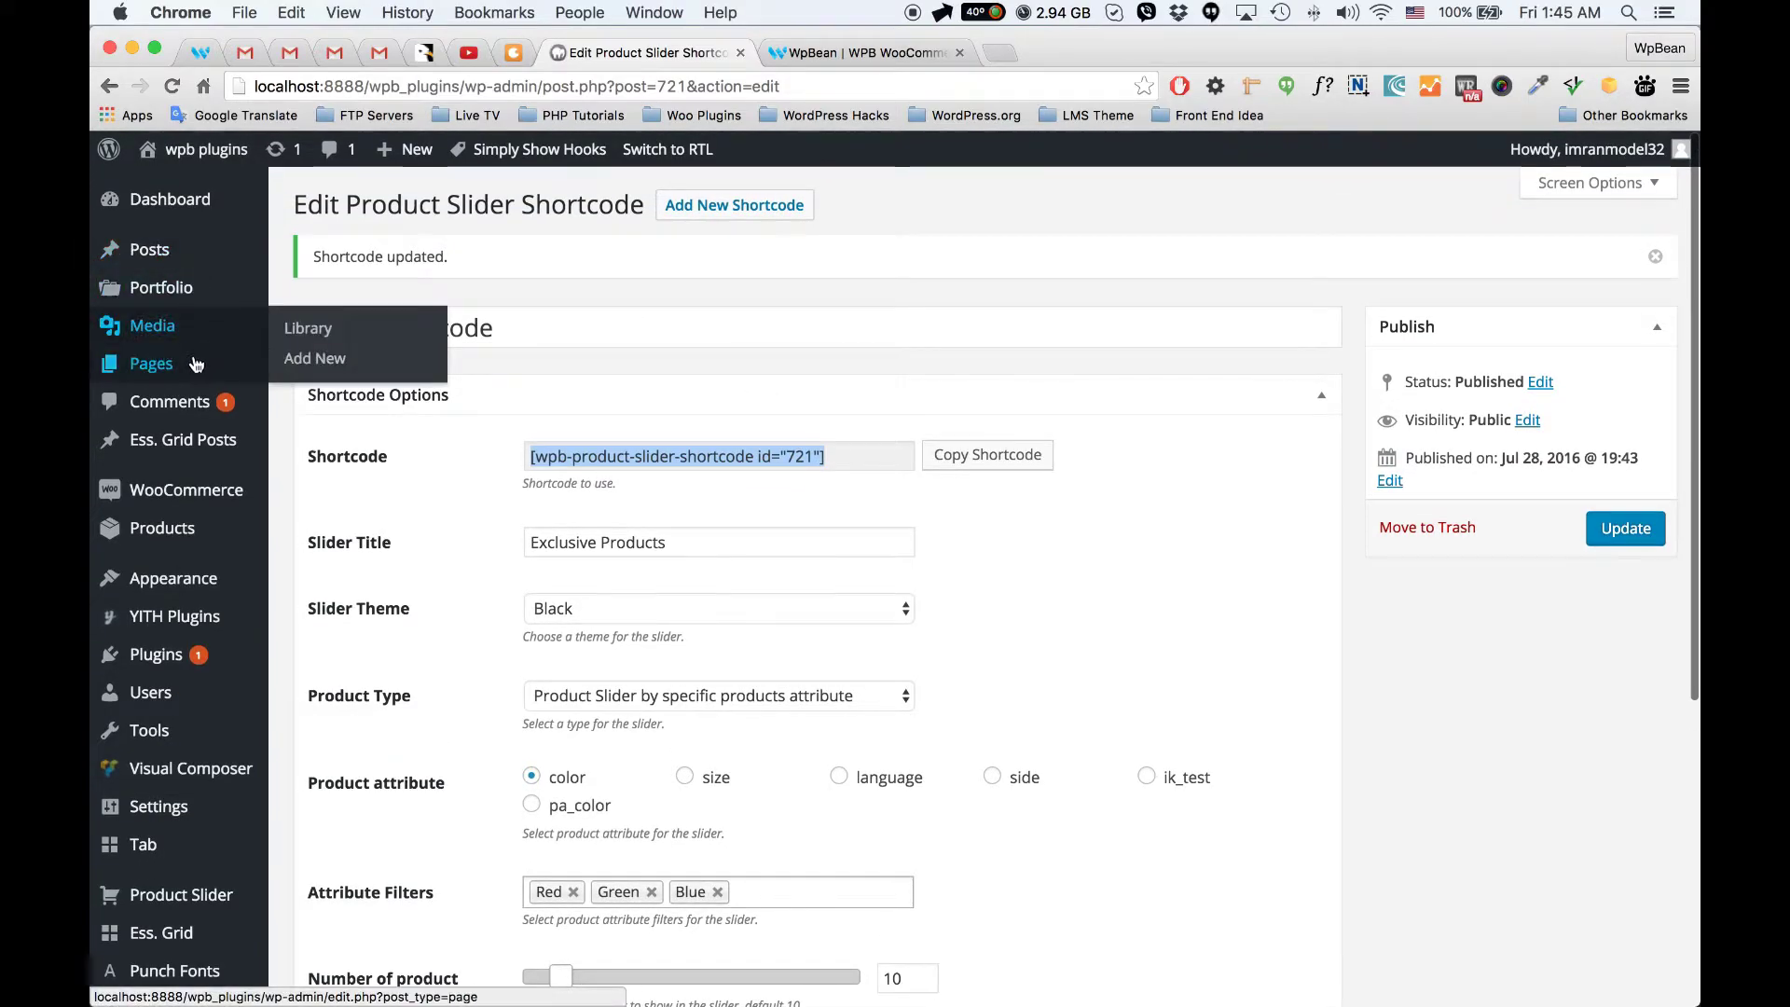
{"action": "mouse_move", "coordinate": [260, 375]}
{"action": "left_click", "coordinate": [311, 398]}
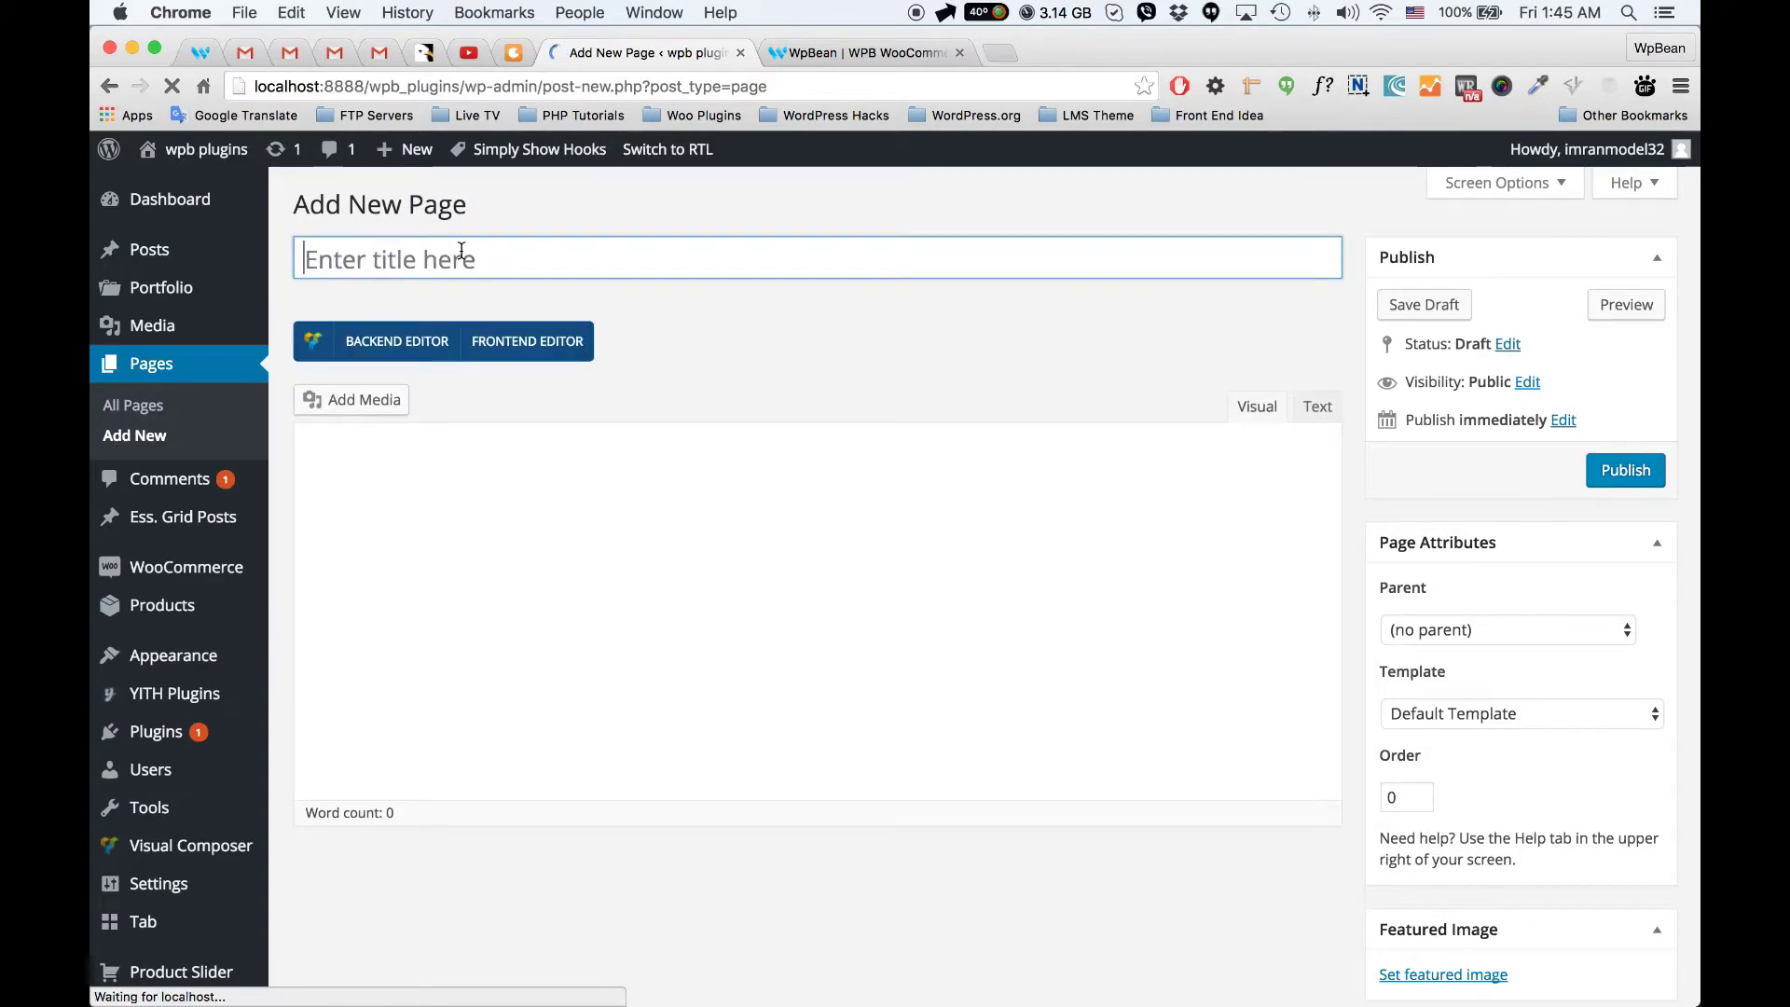
Step: Title the page 'New Page' and paste [wpb-product-slider-shortcode id="721"] into the body
{"action": "type", "text": "New Page"}
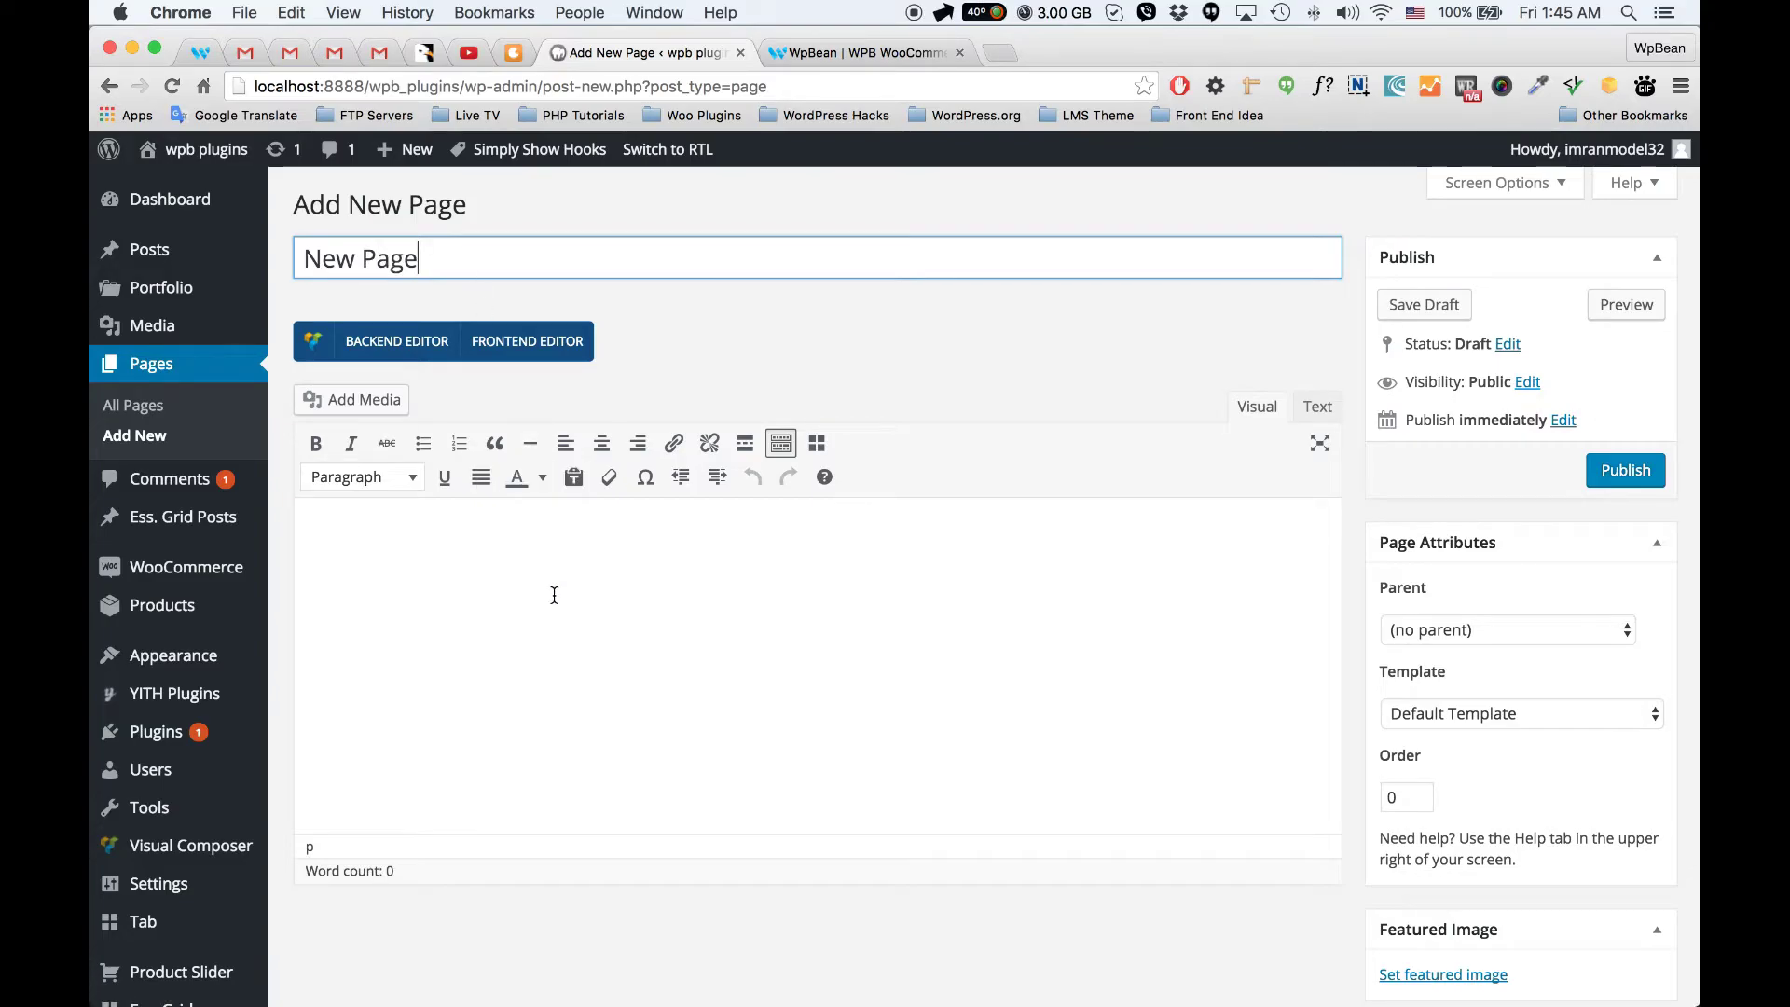
{"action": "left_click", "coordinate": [554, 595]}
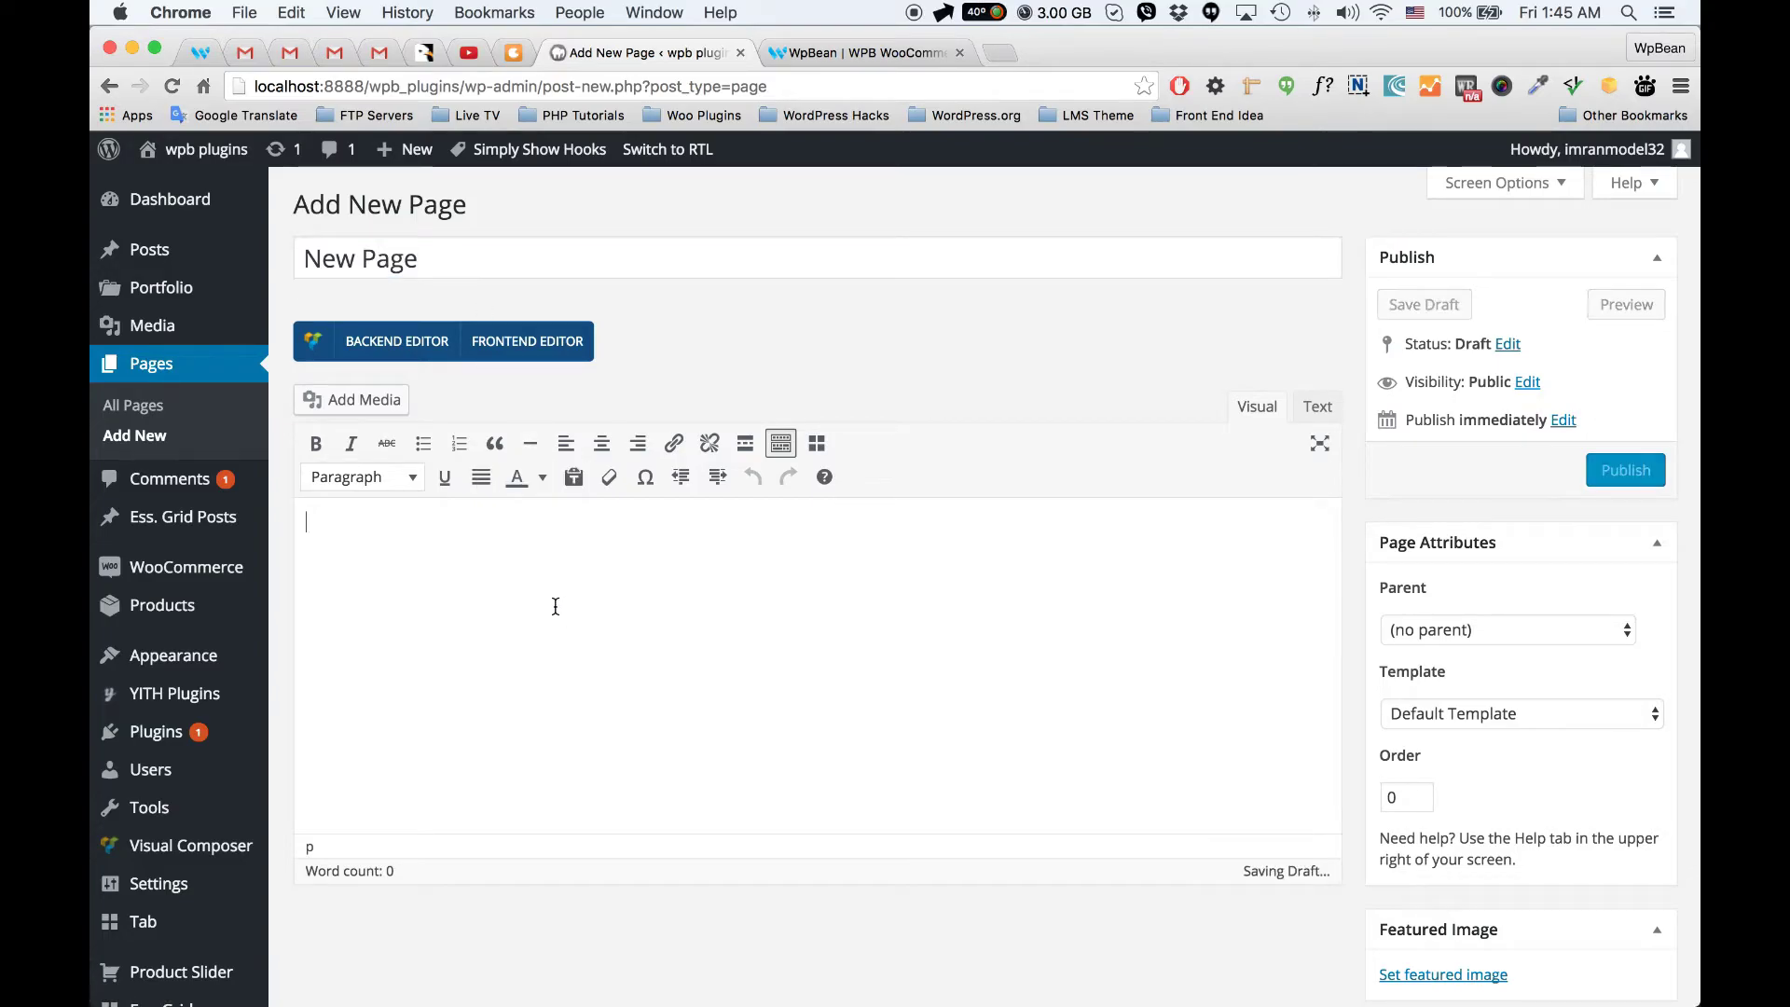
{"action": "right_click", "coordinate": [632, 612]}
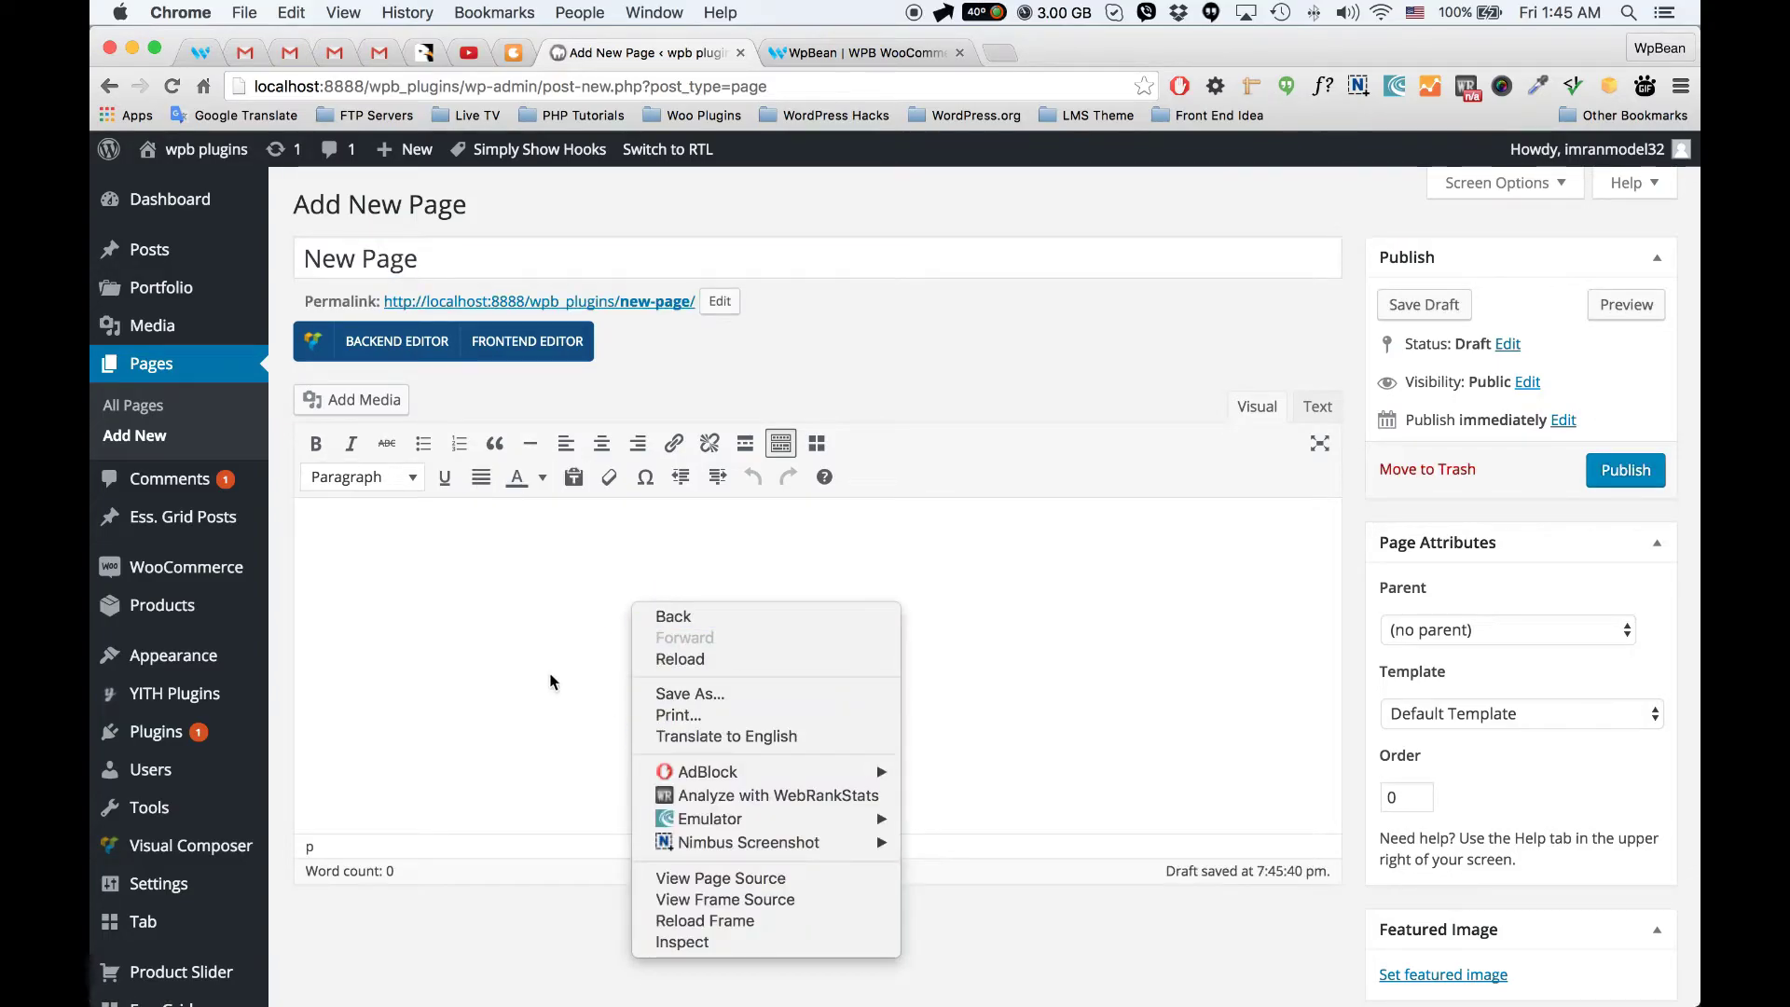
{"action": "left_click", "coordinate": [478, 627]}
{"action": "right_click", "coordinate": [476, 603]}
{"action": "left_click", "coordinate": [403, 660]}
{"action": "type", "text": "[wpb-product-slider-shortcode id=\"721\"]"}
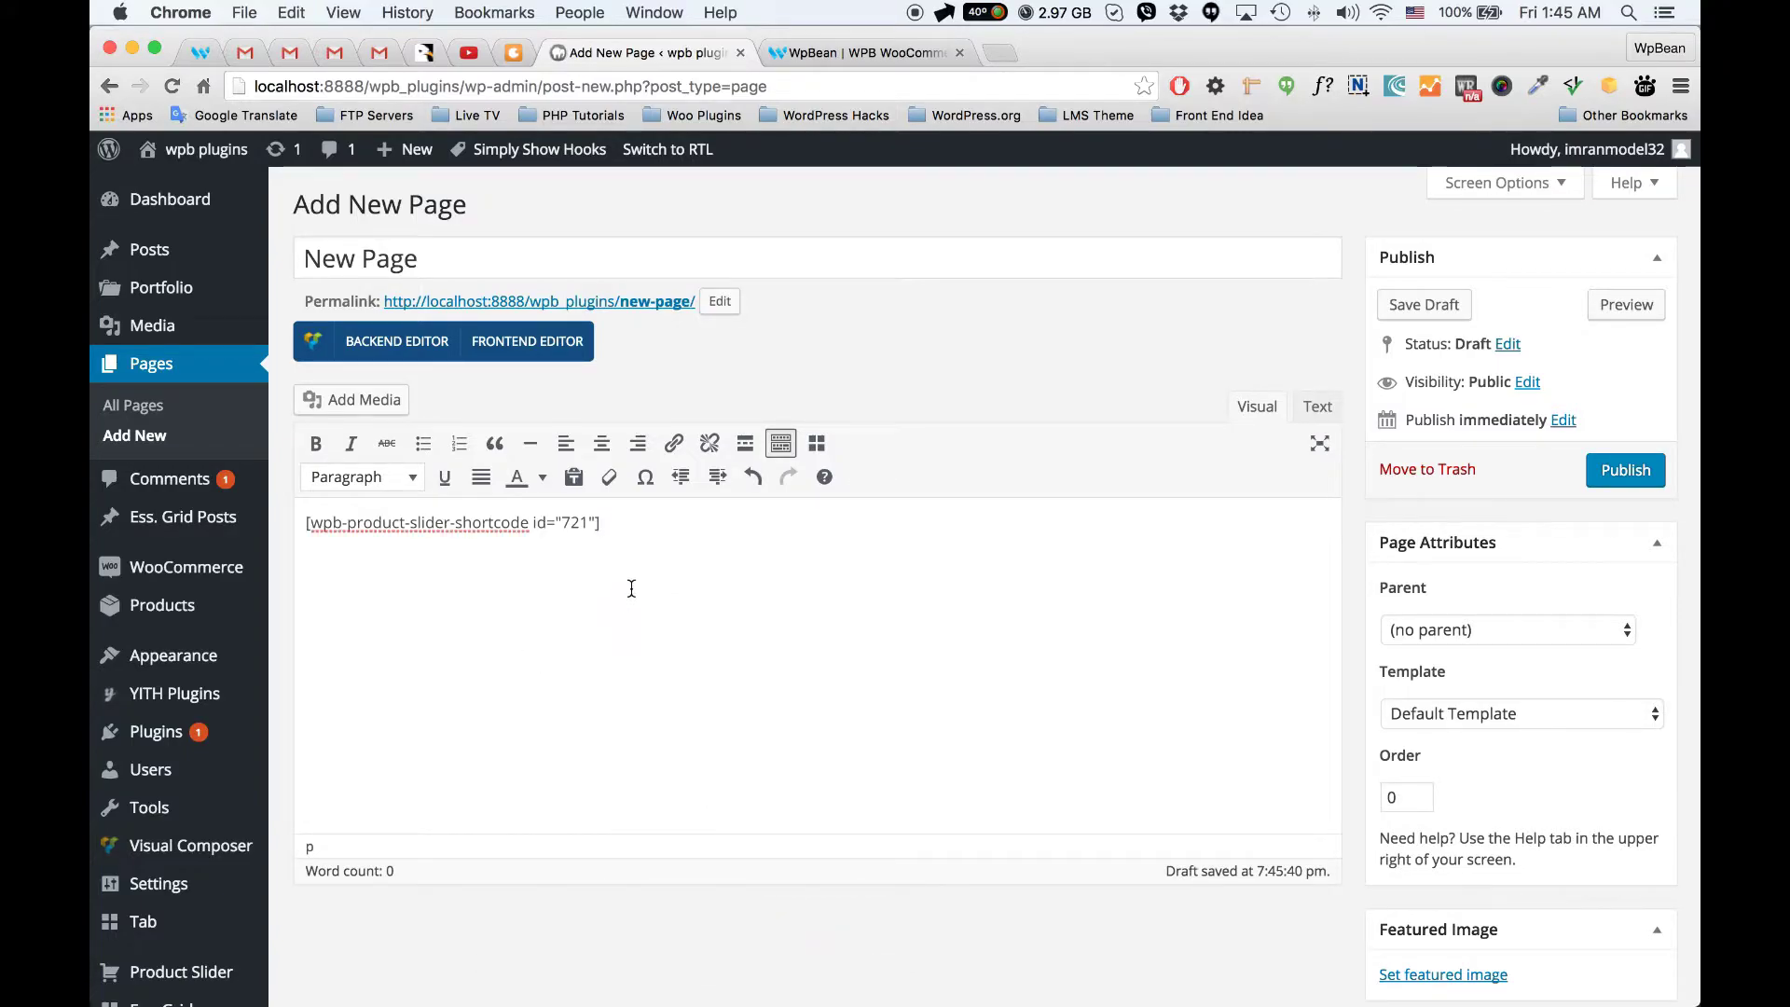
Step: Apply the Full-width template, publish, and view the published page in a new tab
{"action": "scroll", "coordinate": [1200, 714], "scroll_direction": "down", "scroll_amount": 1}
{"action": "left_click", "coordinate": [1454, 700]}
{"action": "left_click", "coordinate": [1436, 741]}
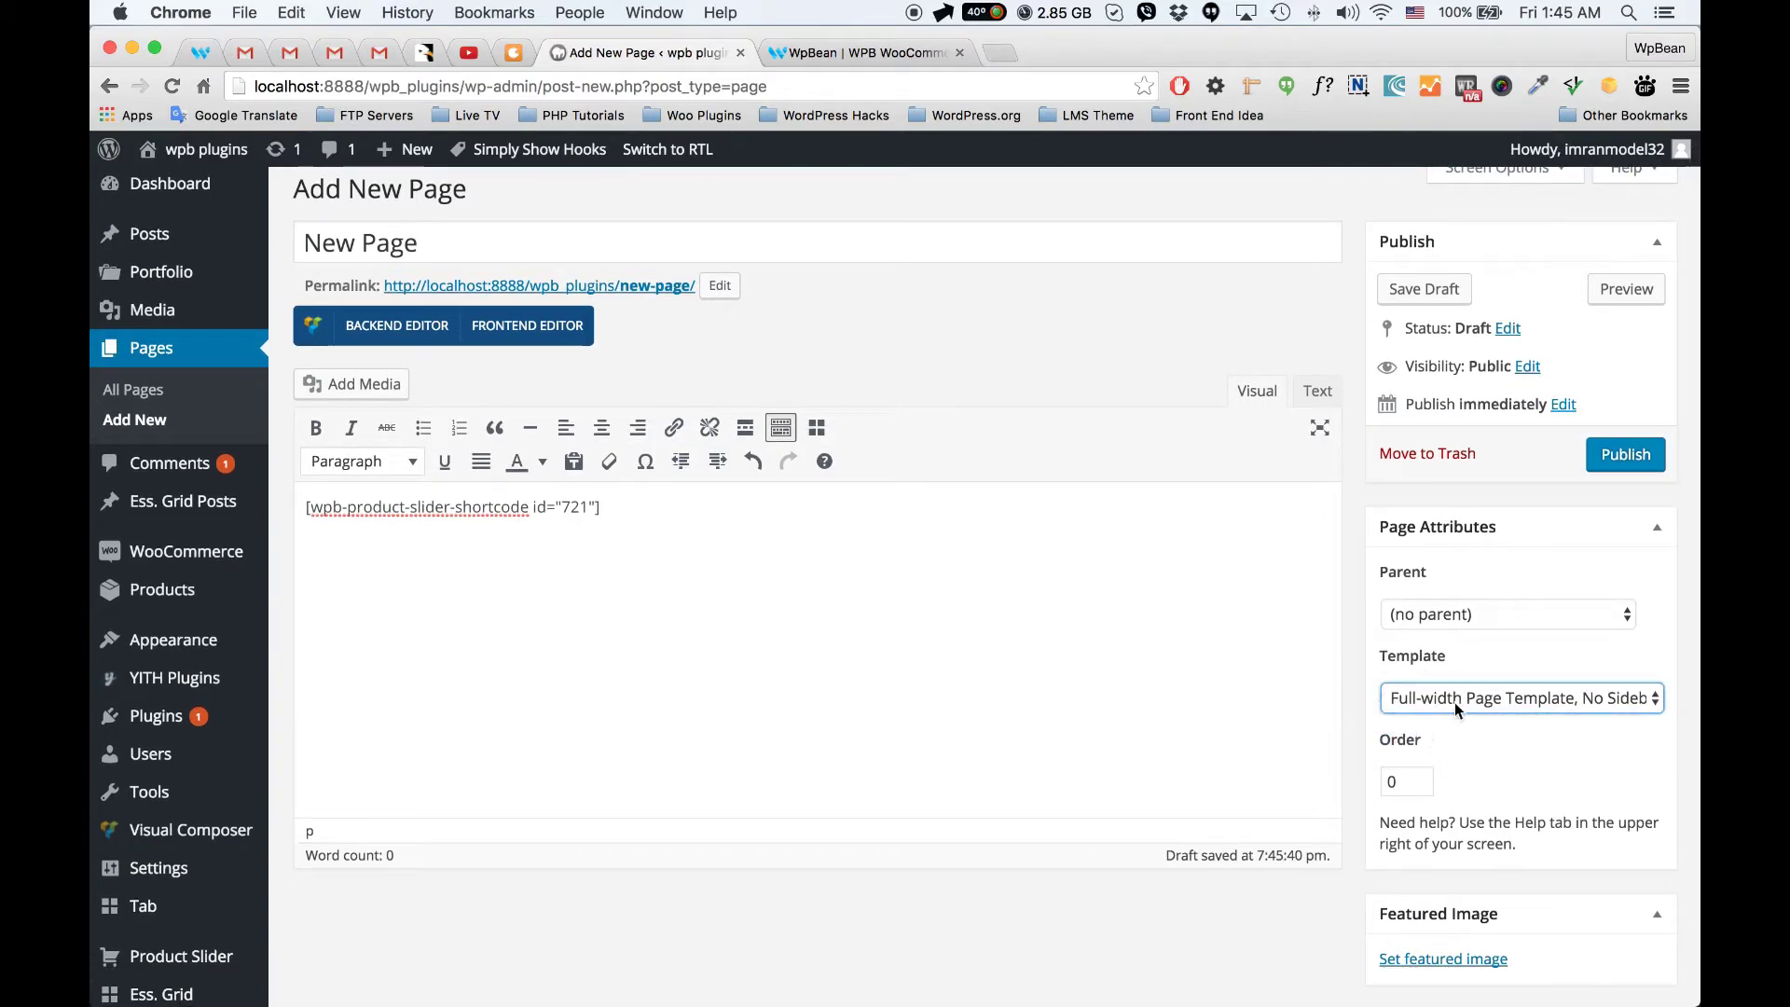
{"action": "left_click", "coordinate": [1627, 459]}
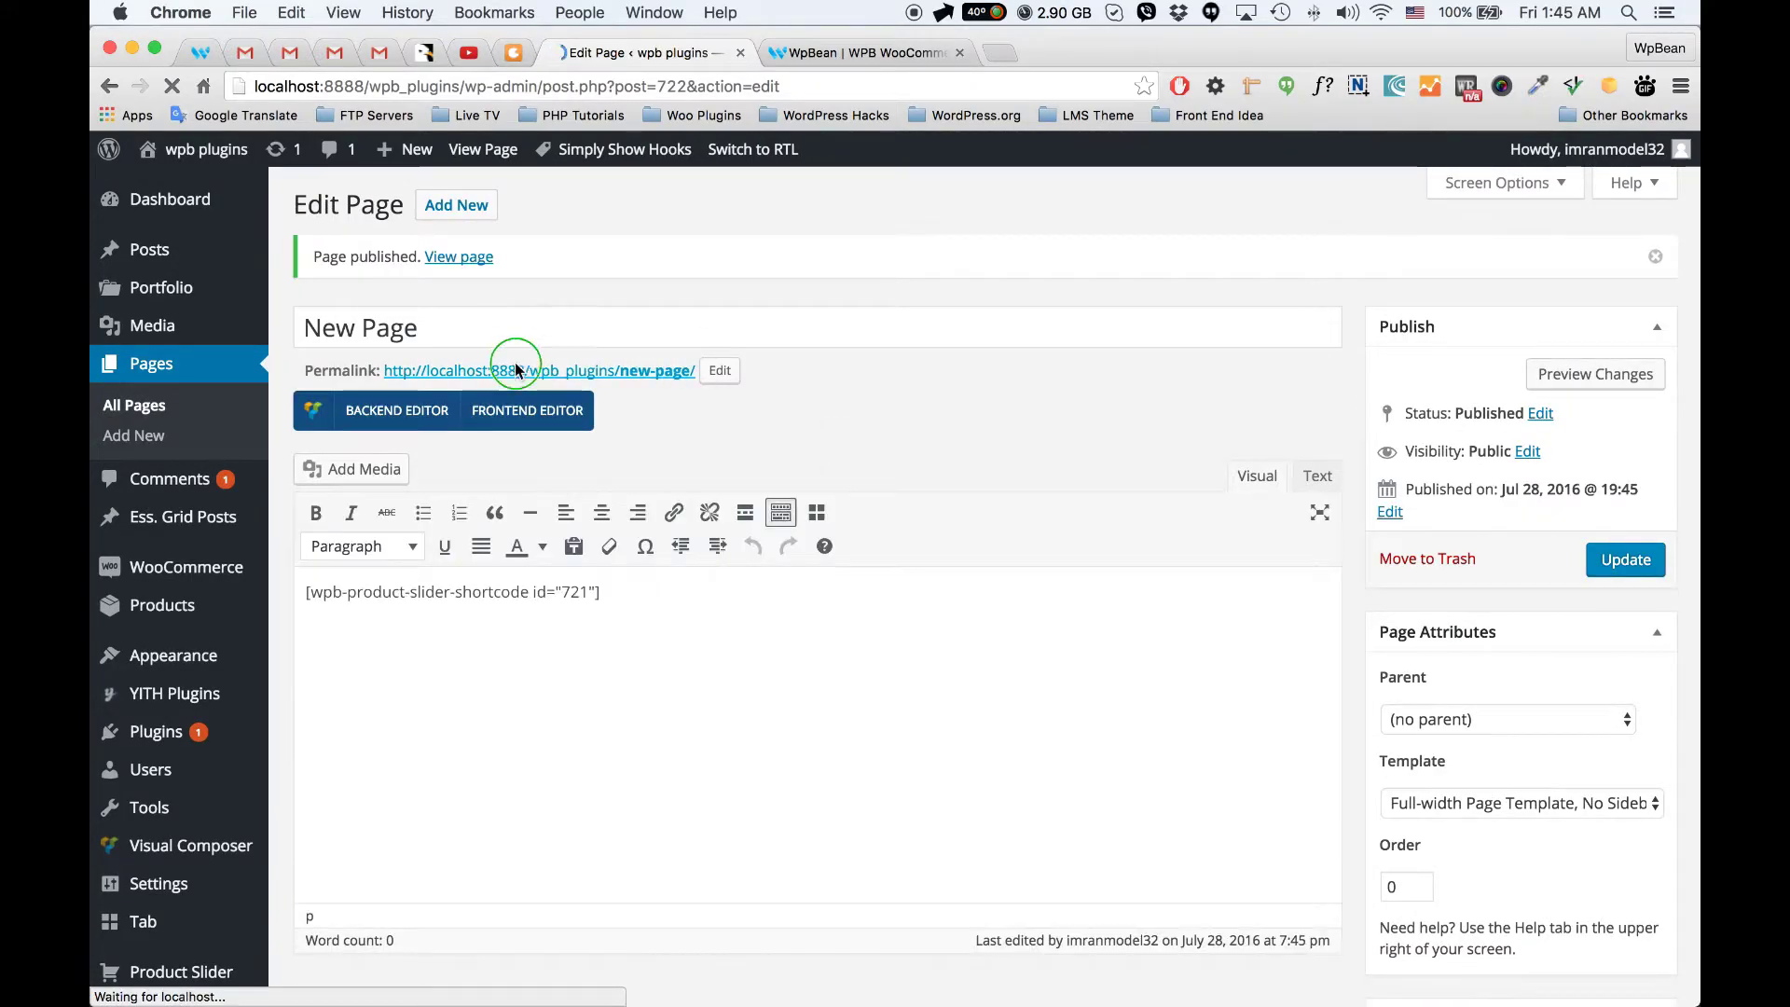
{"action": "right_click", "coordinate": [516, 366]}
{"action": "left_click", "coordinate": [548, 371]}
Step: Check the live New Page's Exclusive Products slider with two Ship Your Idea items, then return to the editor
{"action": "left_click", "coordinate": [791, 58]}
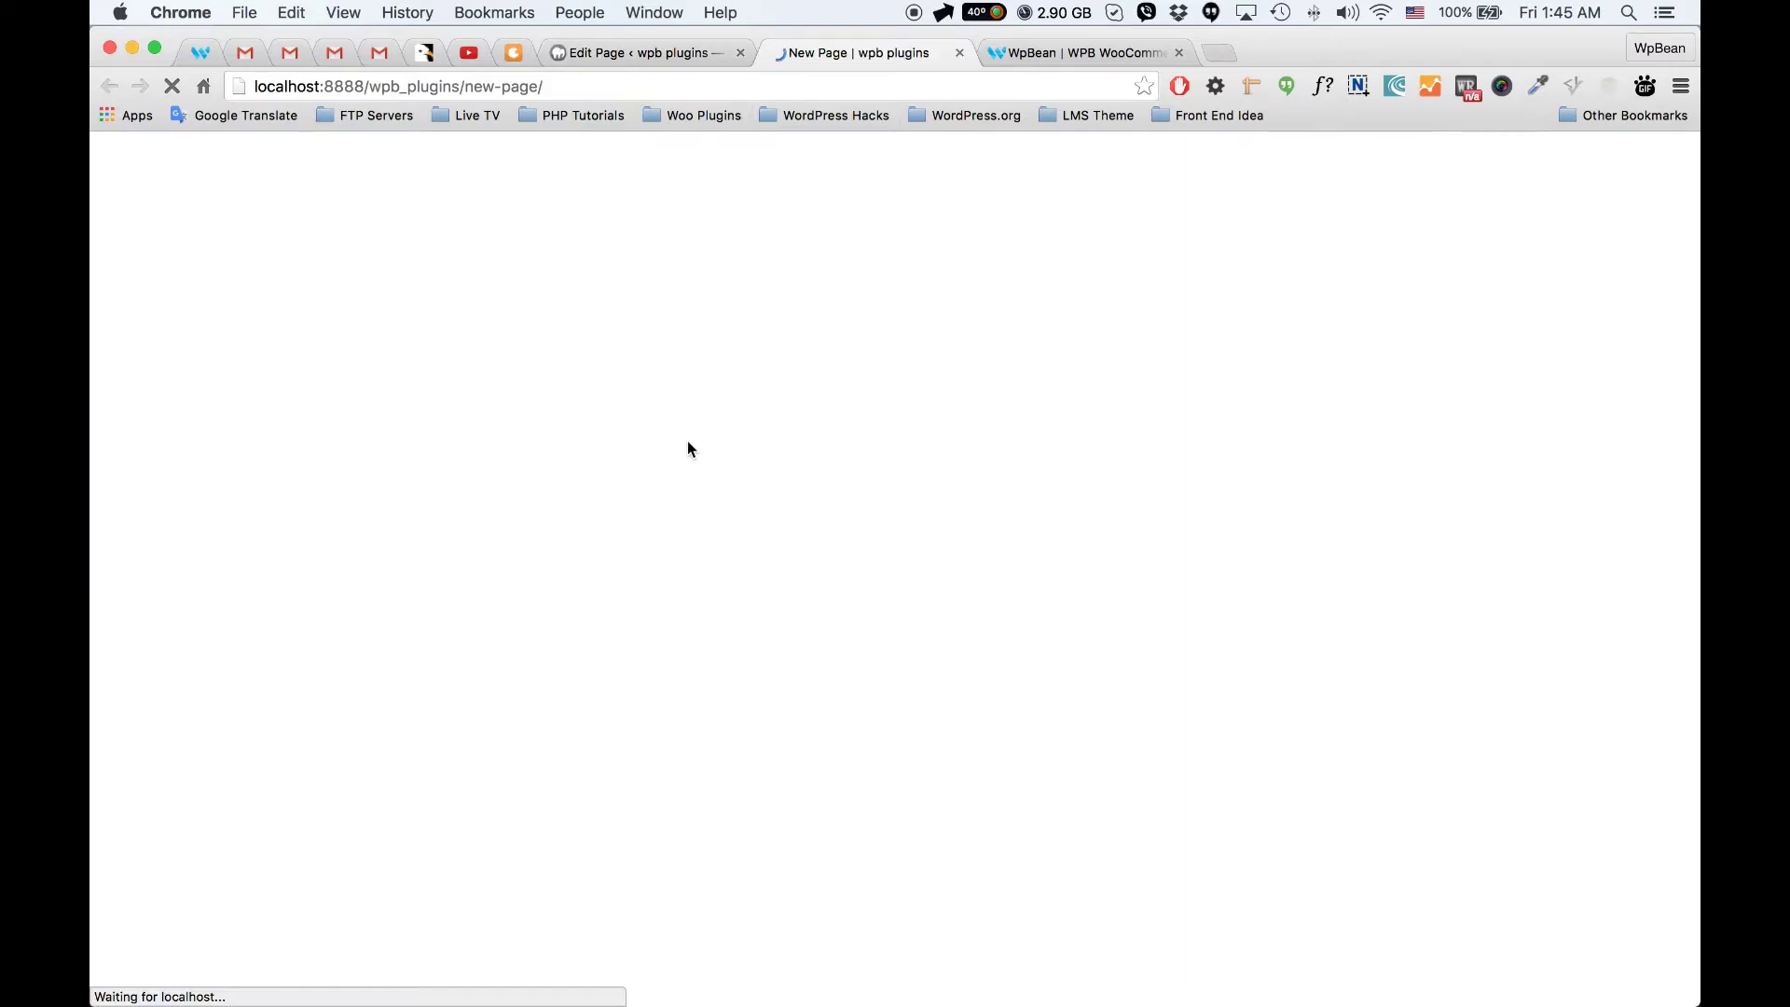
{"action": "scroll", "coordinate": [742, 615], "scroll_direction": "down", "scroll_amount": 3}
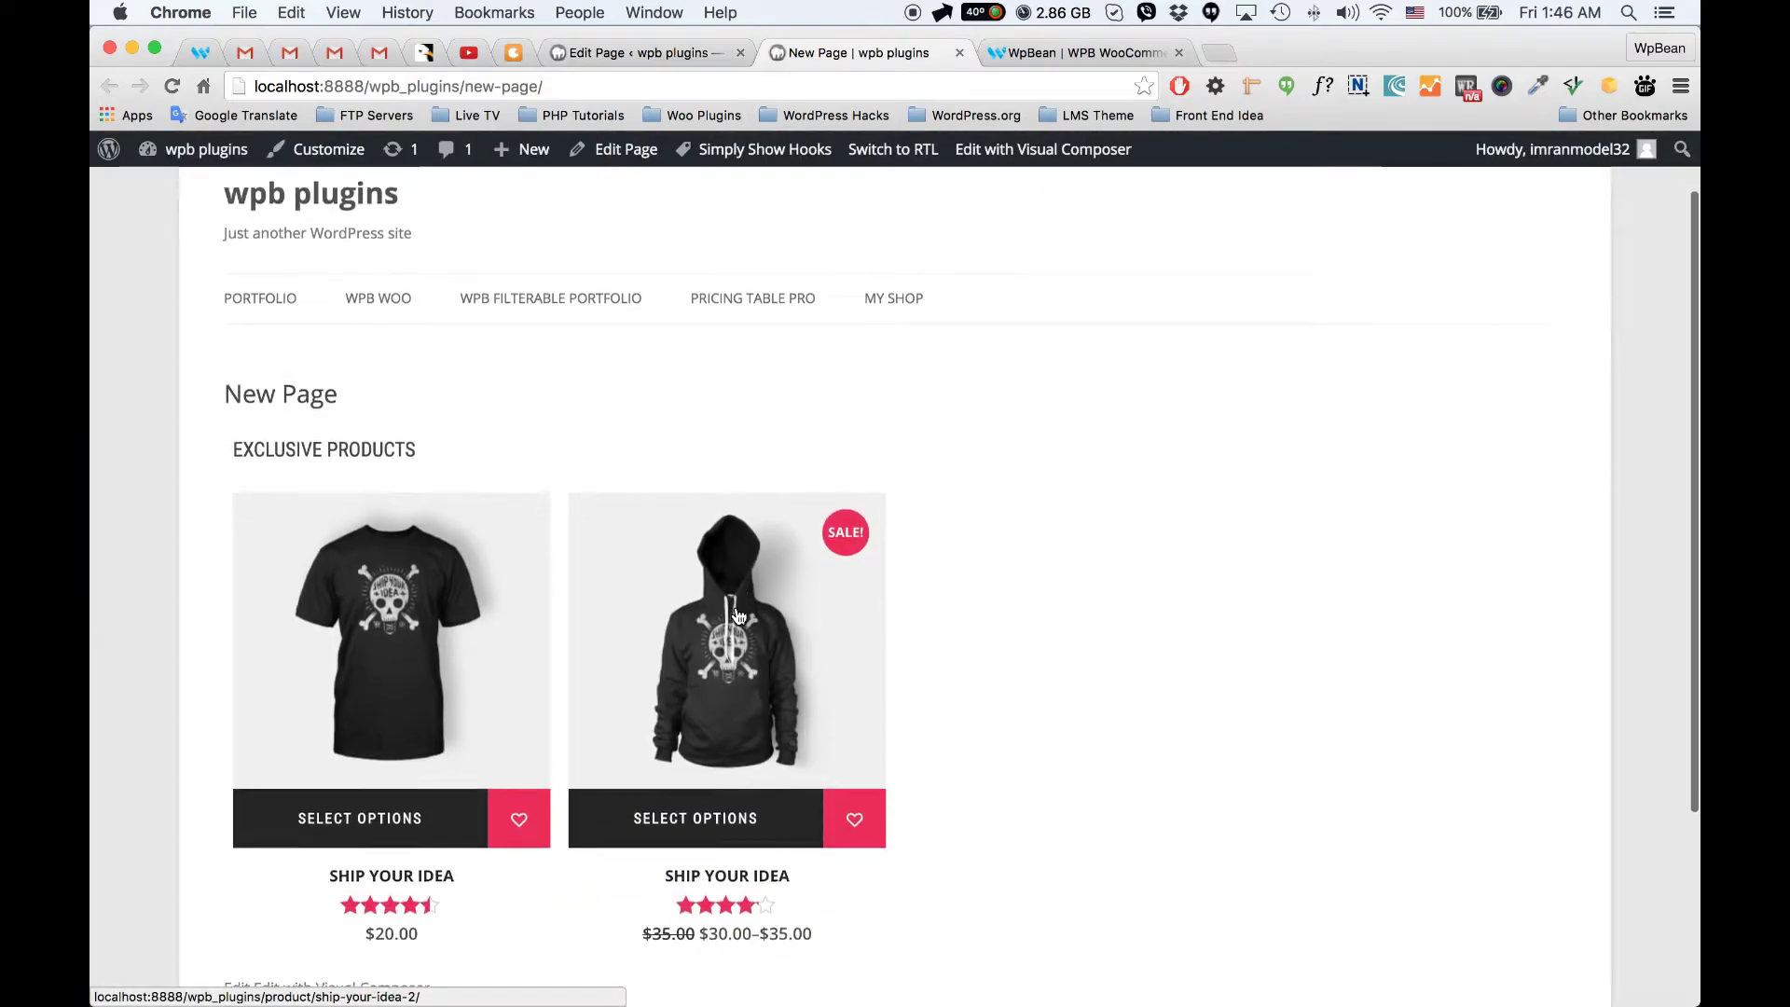
{"action": "scroll", "coordinate": [550, 664], "scroll_direction": "down", "scroll_amount": 1}
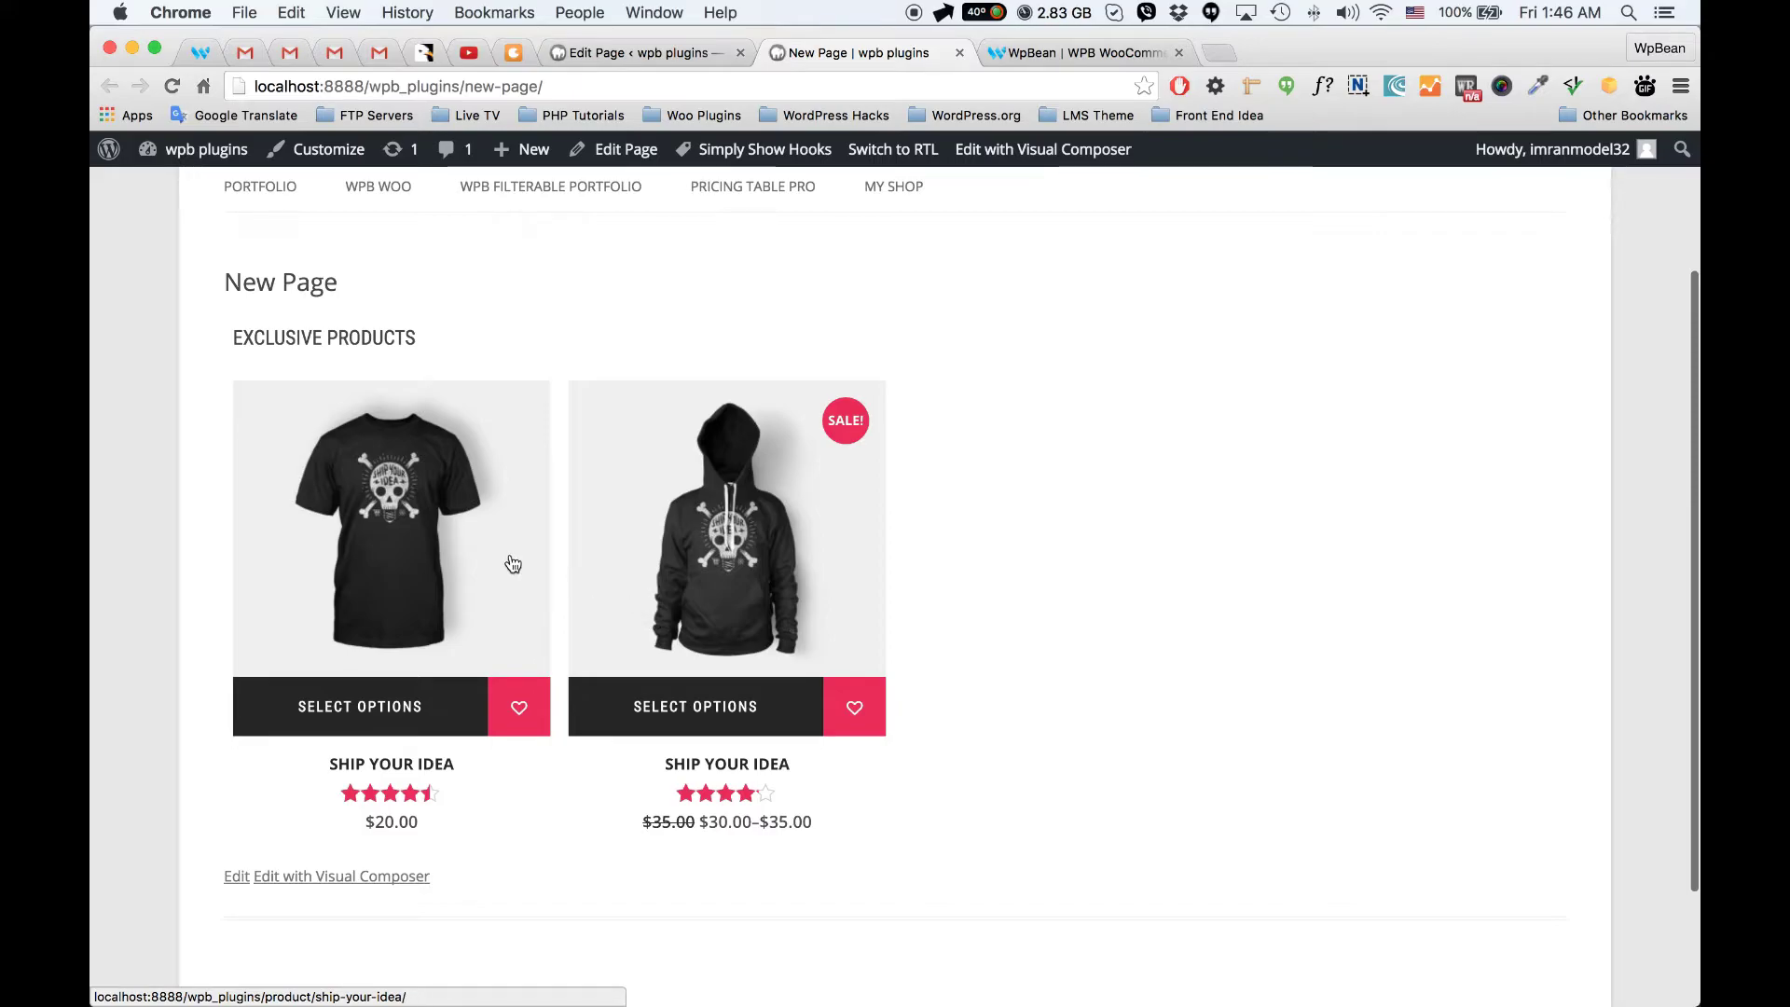
{"action": "left_click", "coordinate": [606, 52]}
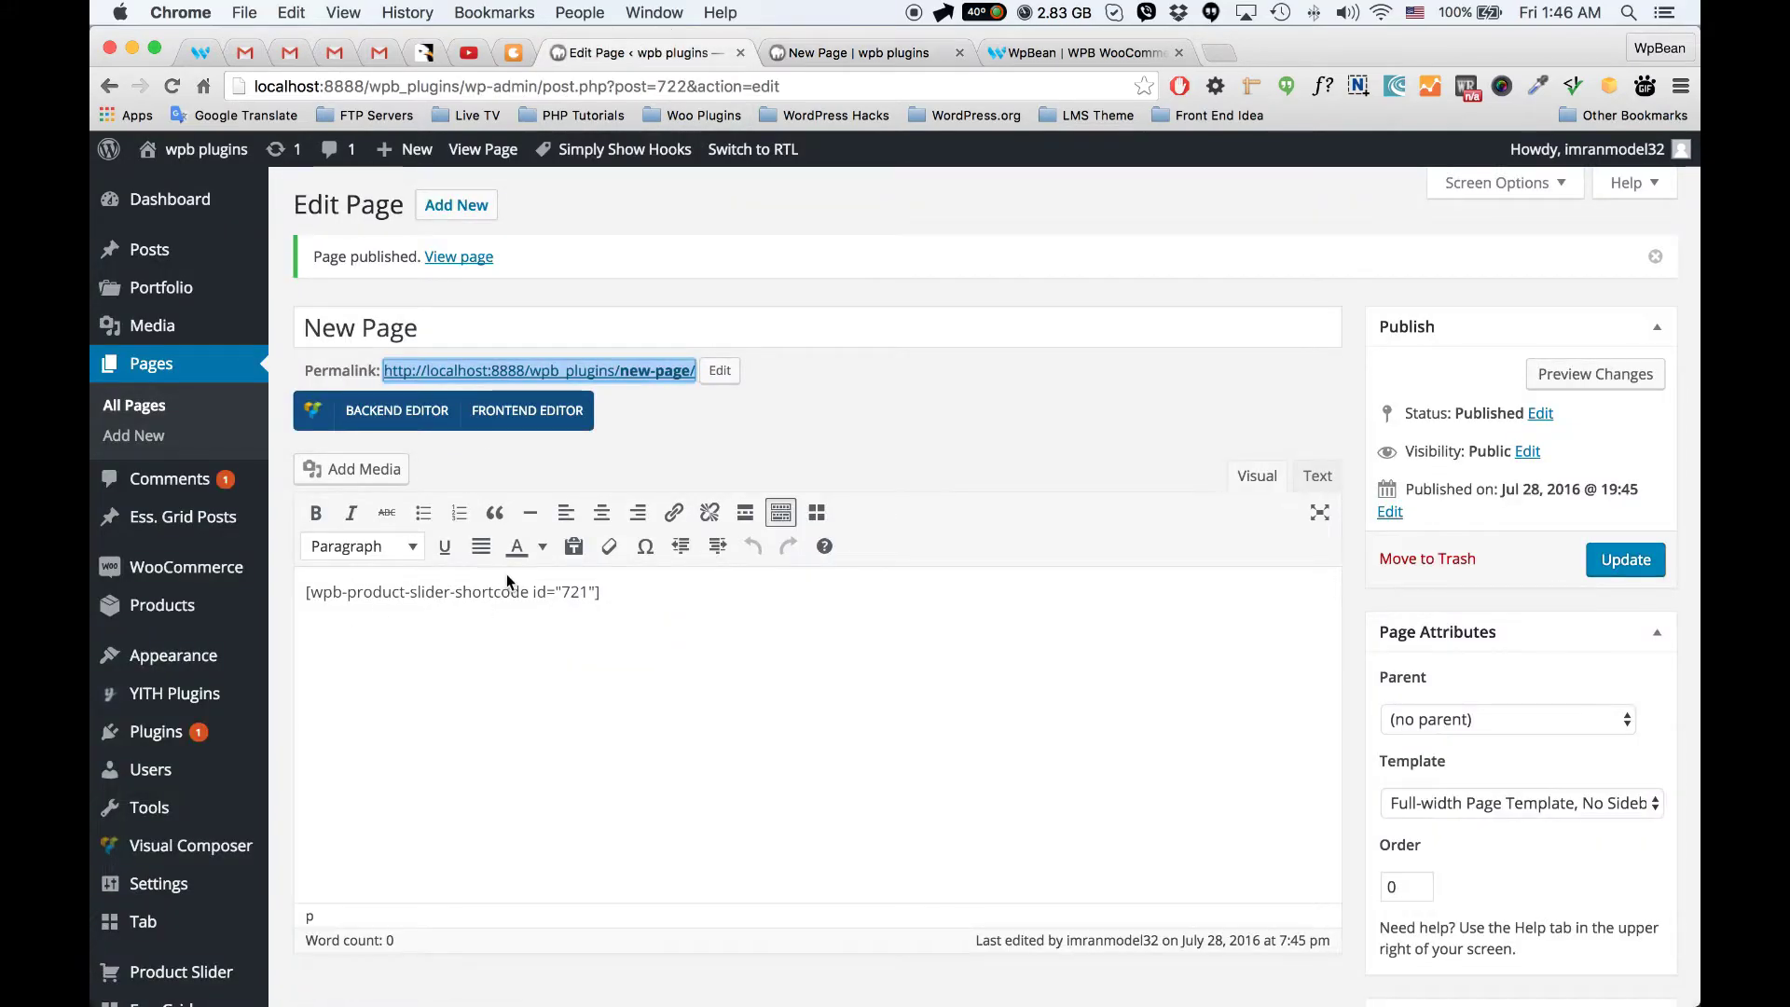
Step: Open Product Slider's Shortcode Generator list of nine shortcodes, including Slider Shortcode 721
{"action": "scroll", "coordinate": [224, 685], "scroll_direction": "down", "scroll_amount": 4}
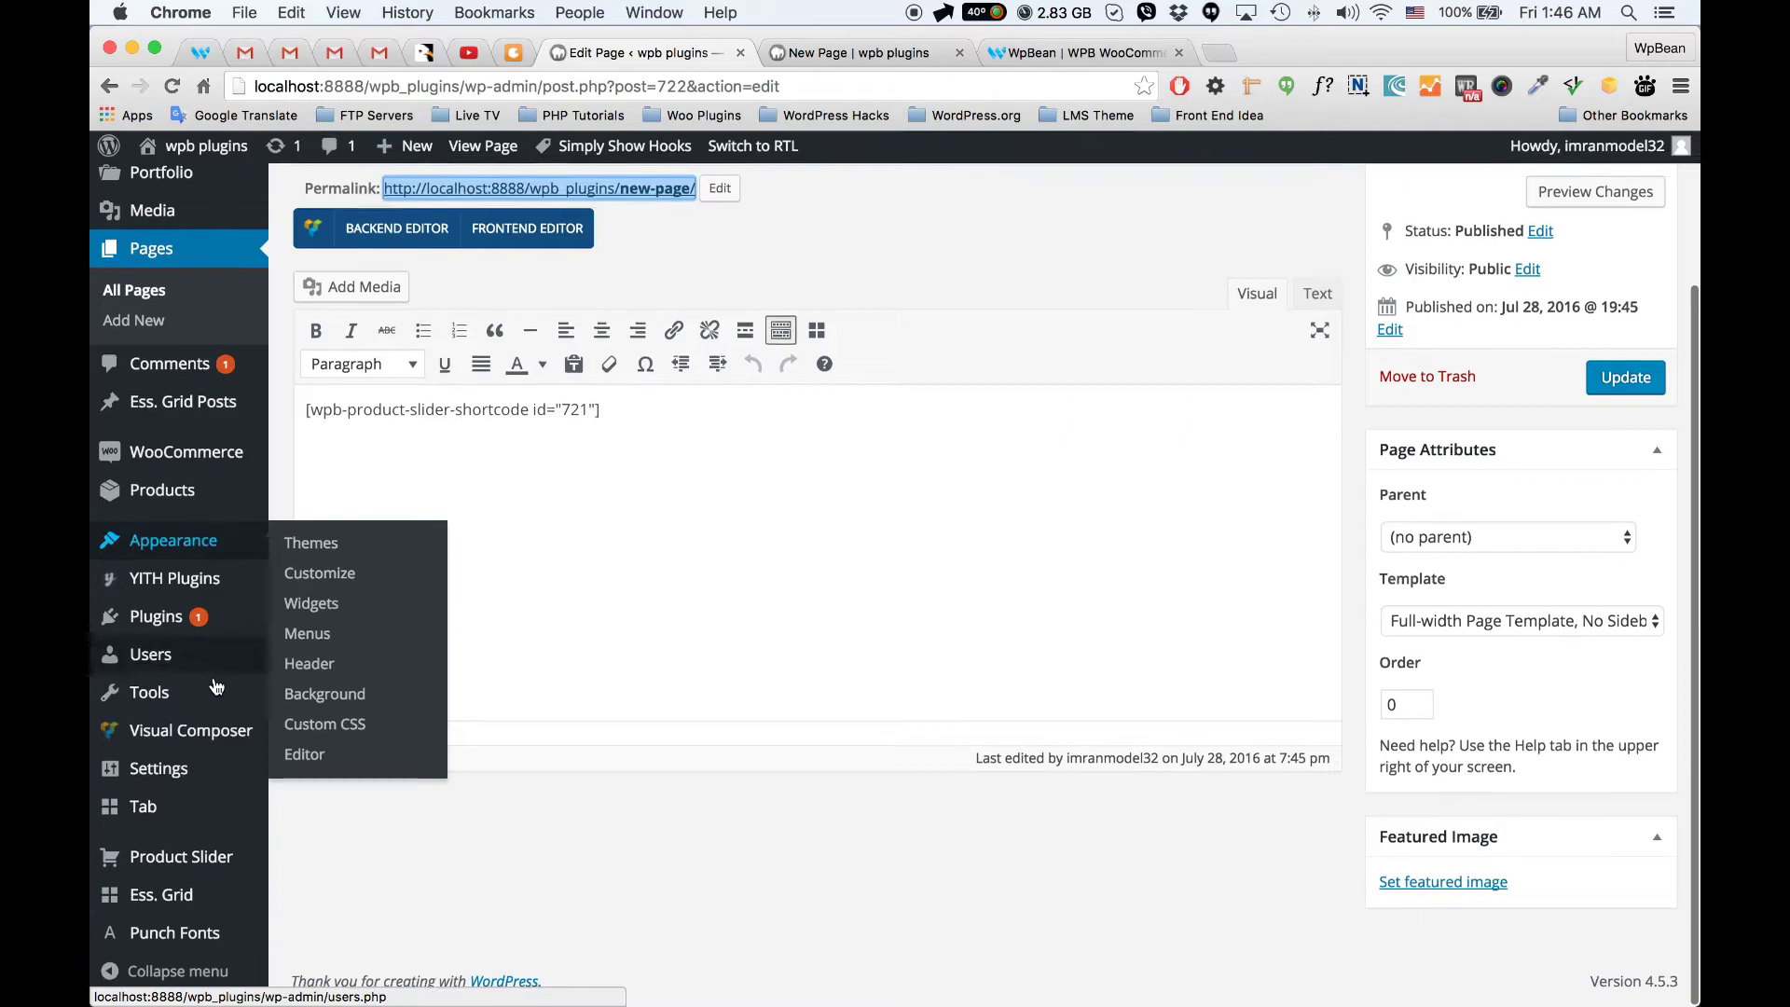
{"action": "mouse_move", "coordinate": [171, 881]}
{"action": "mouse_move", "coordinate": [163, 772]}
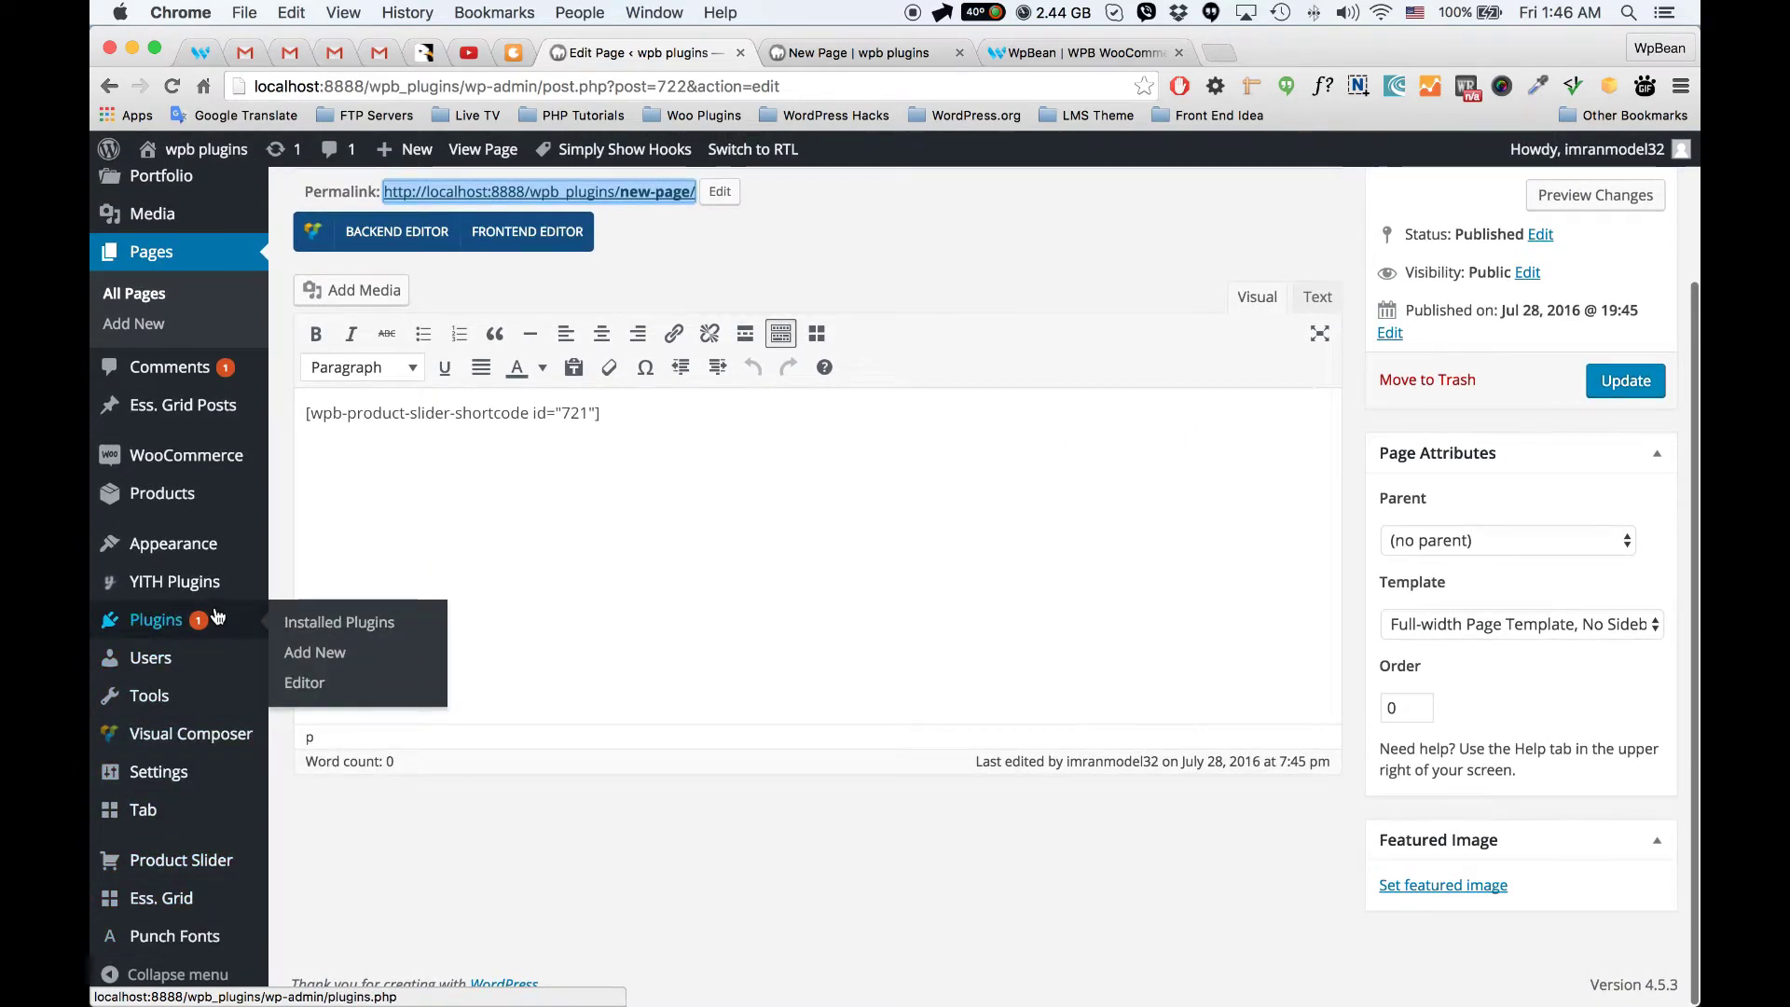
{"action": "mouse_move", "coordinate": [205, 597]}
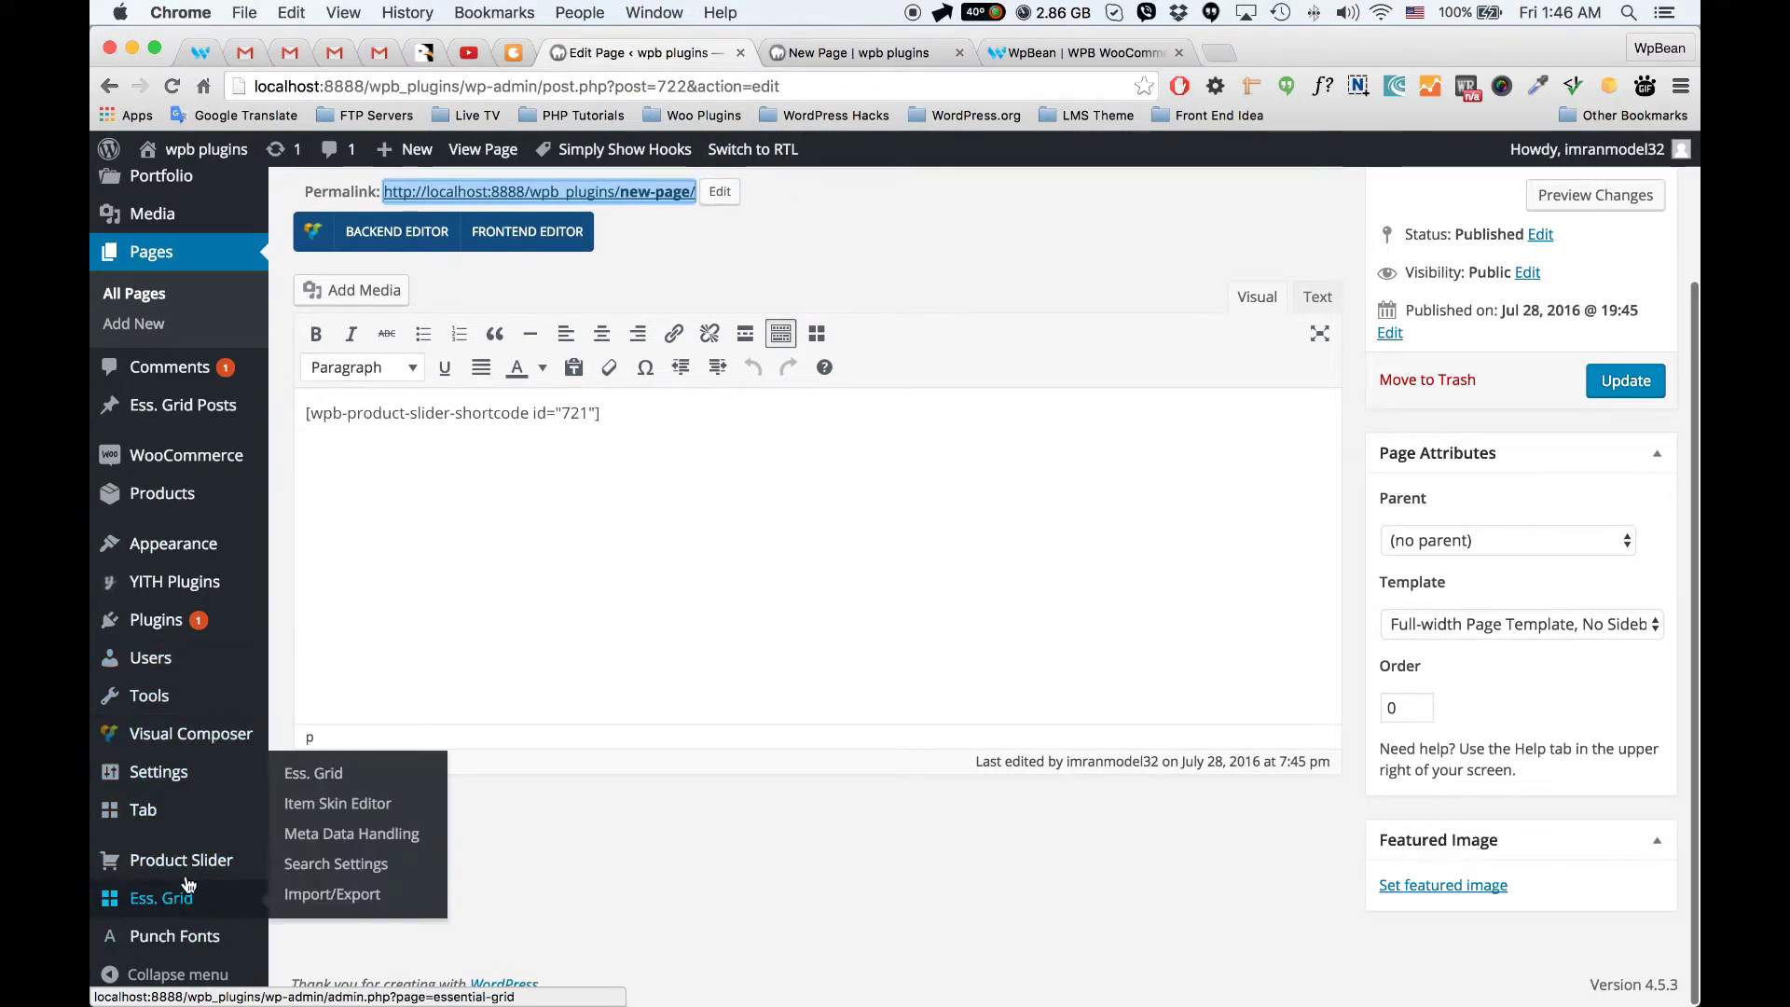
{"action": "left_click", "coordinate": [307, 894]}
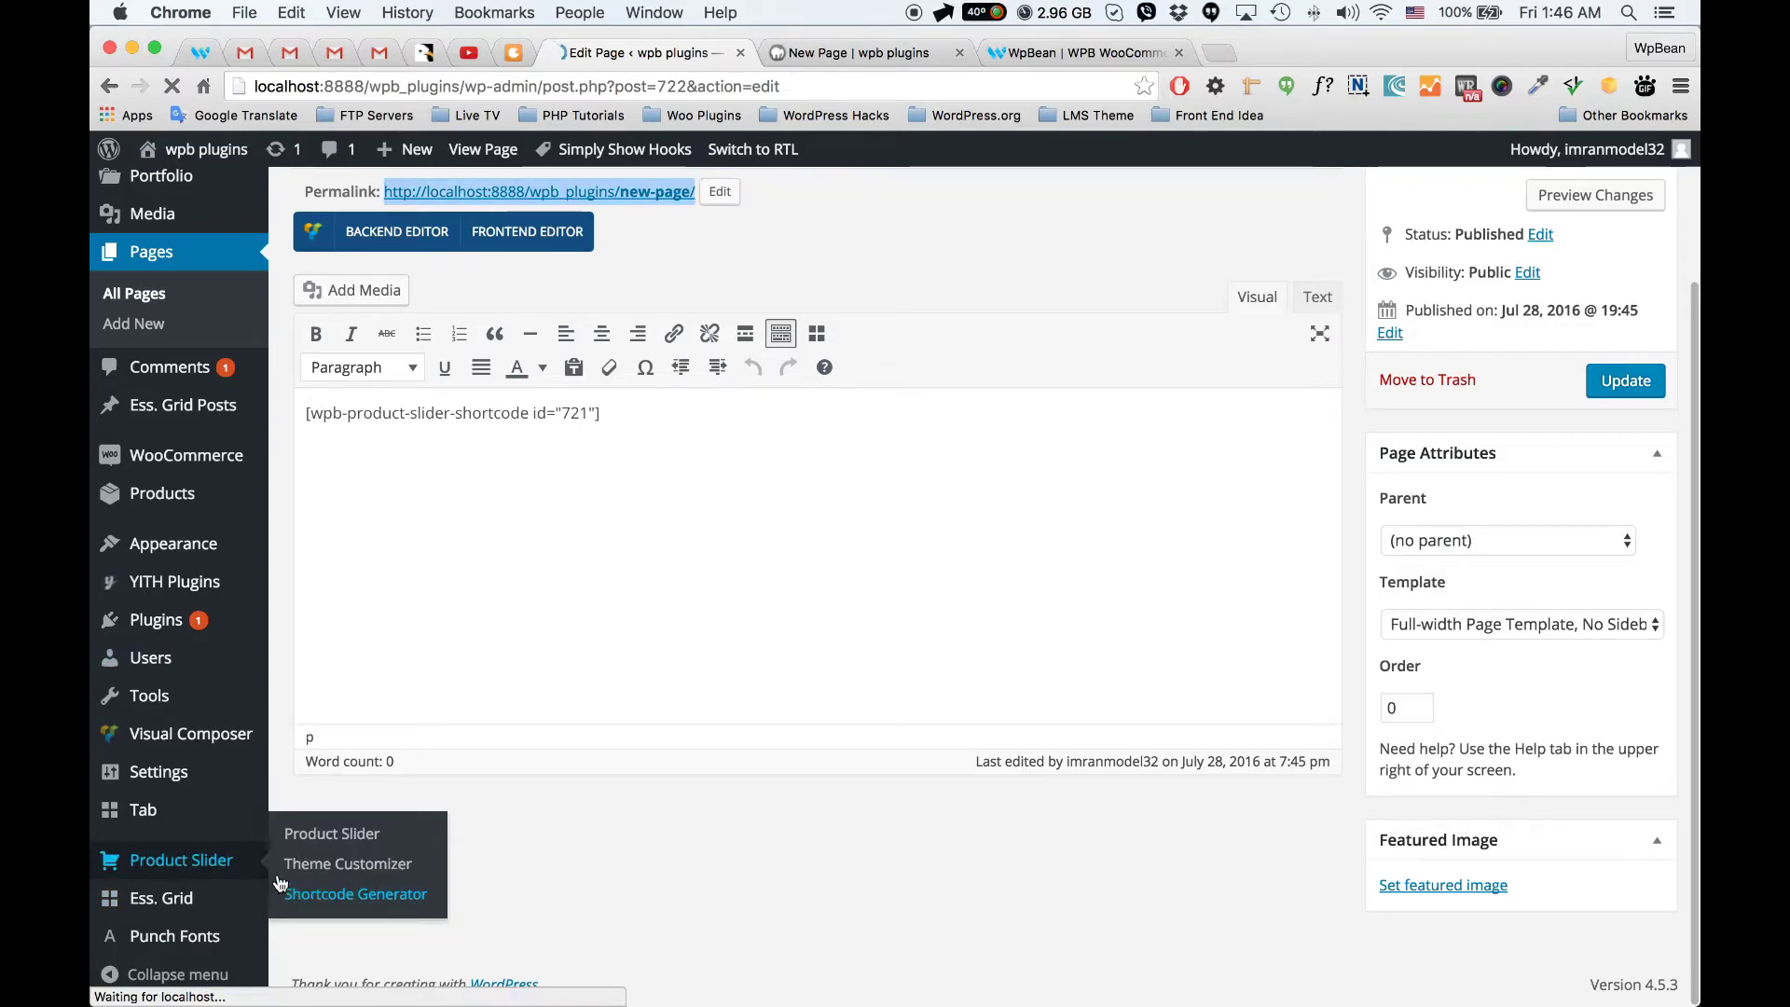
{"action": "scroll", "coordinate": [494, 597], "scroll_direction": "down", "scroll_amount": 2}
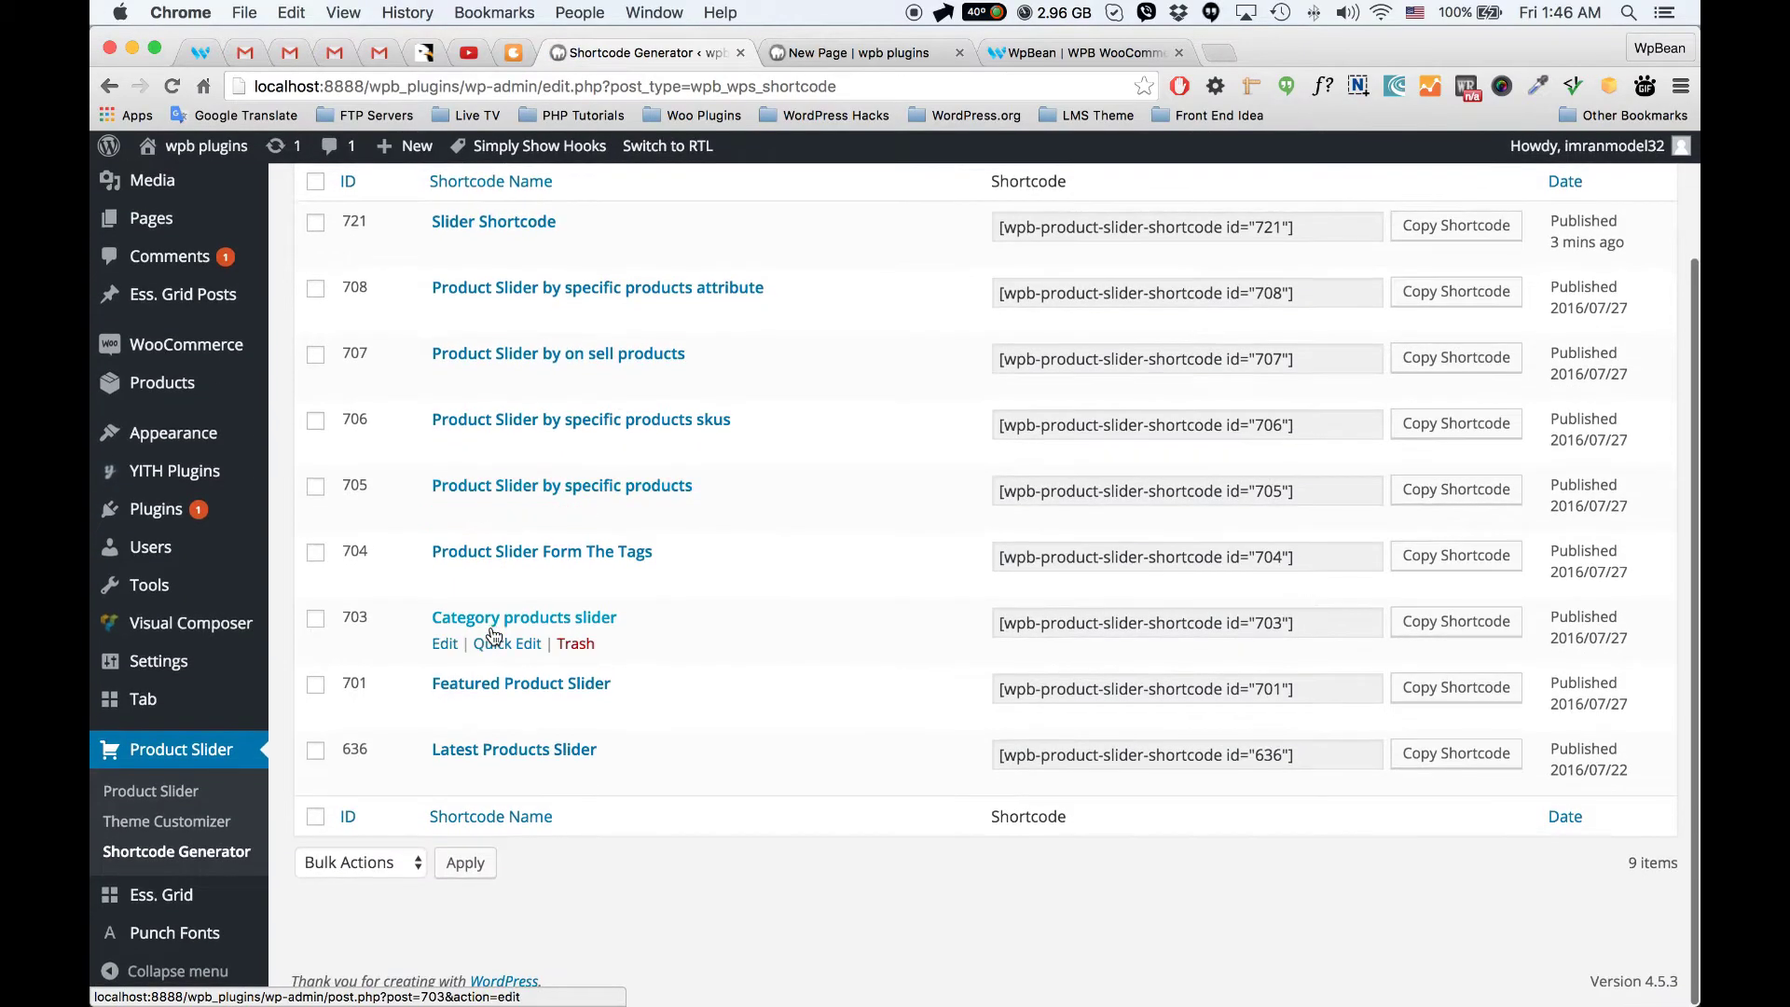
Step: Edit Slider Shortcode 721 and set its Product Type to Latest Product Slider
{"action": "scroll", "coordinate": [492, 630], "scroll_direction": "up", "scroll_amount": 2}
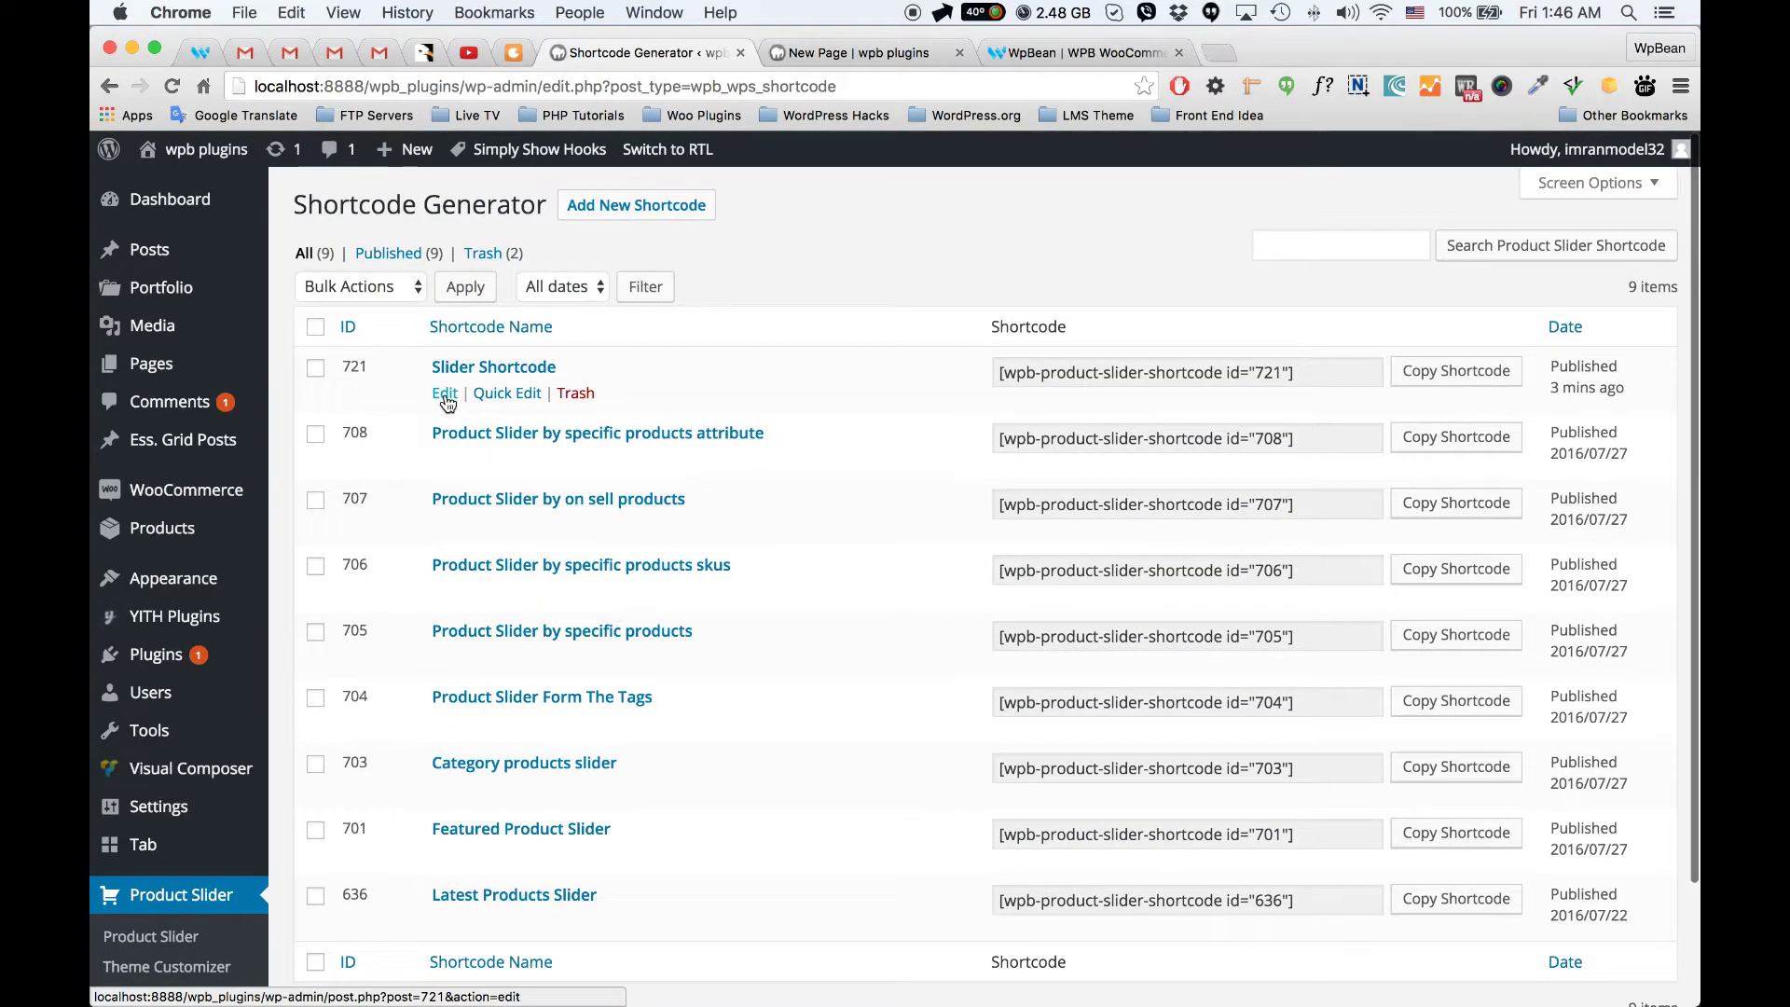
{"action": "left_click", "coordinate": [447, 396]}
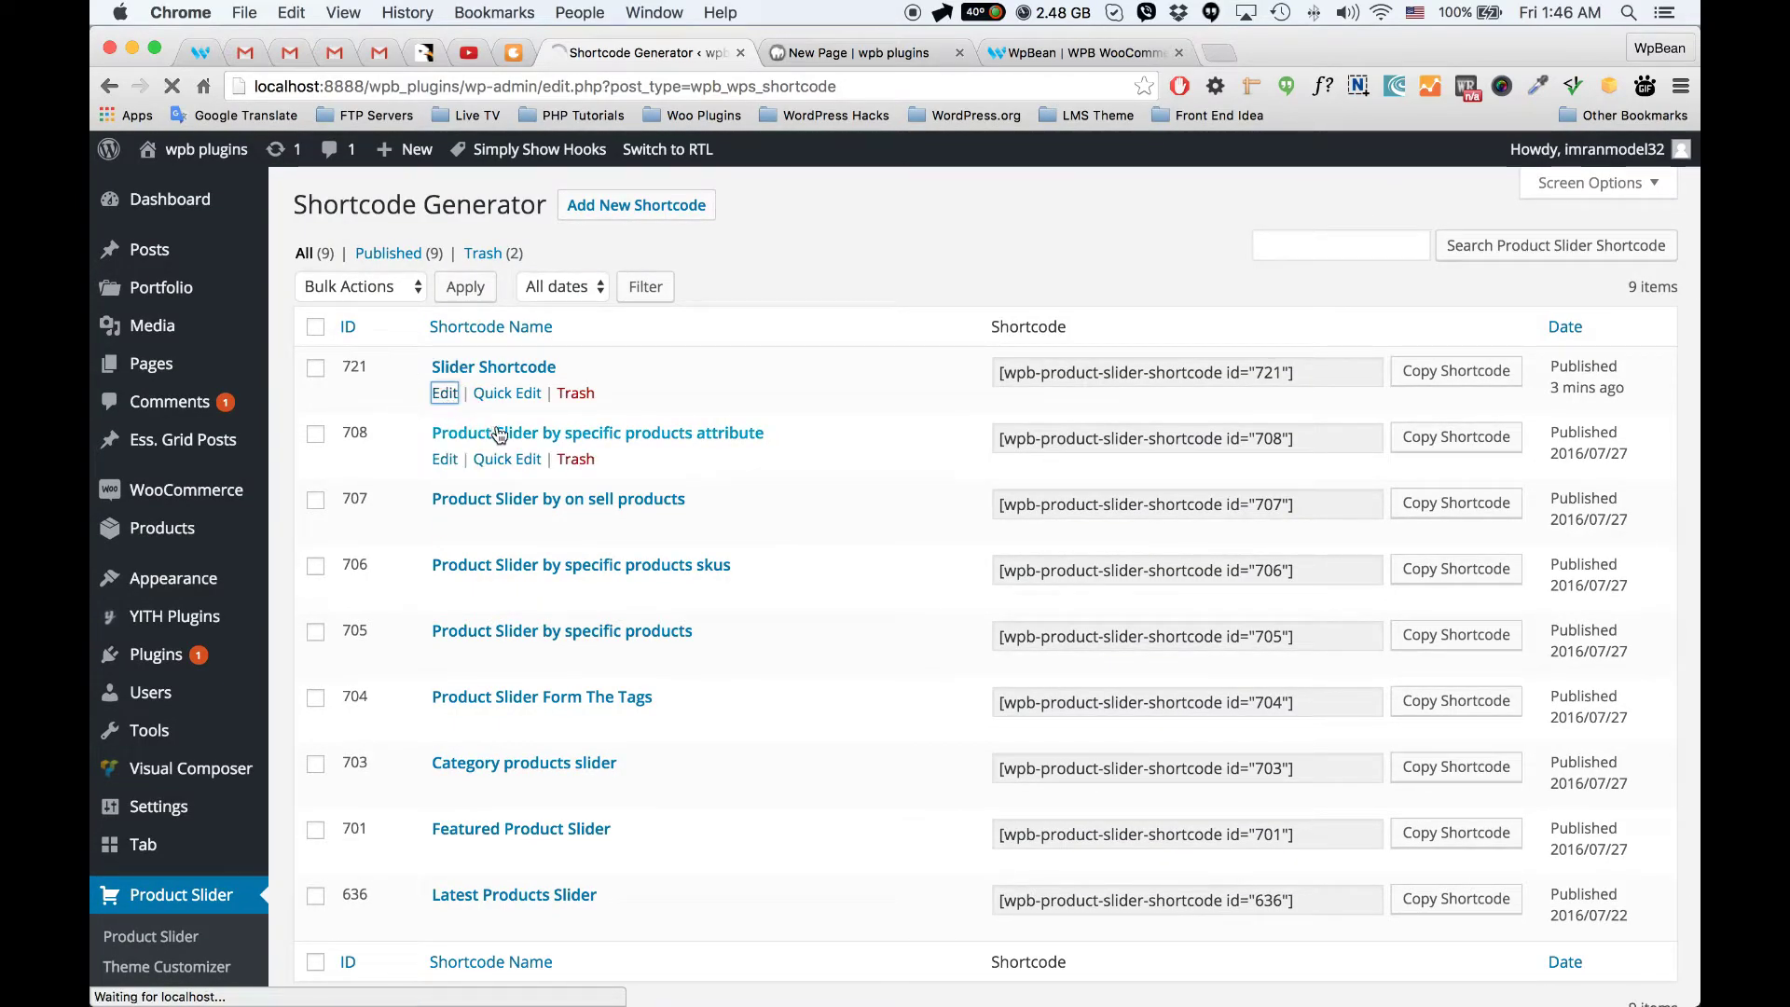
{"action": "scroll", "coordinate": [531, 444], "scroll_direction": "down", "scroll_amount": 2}
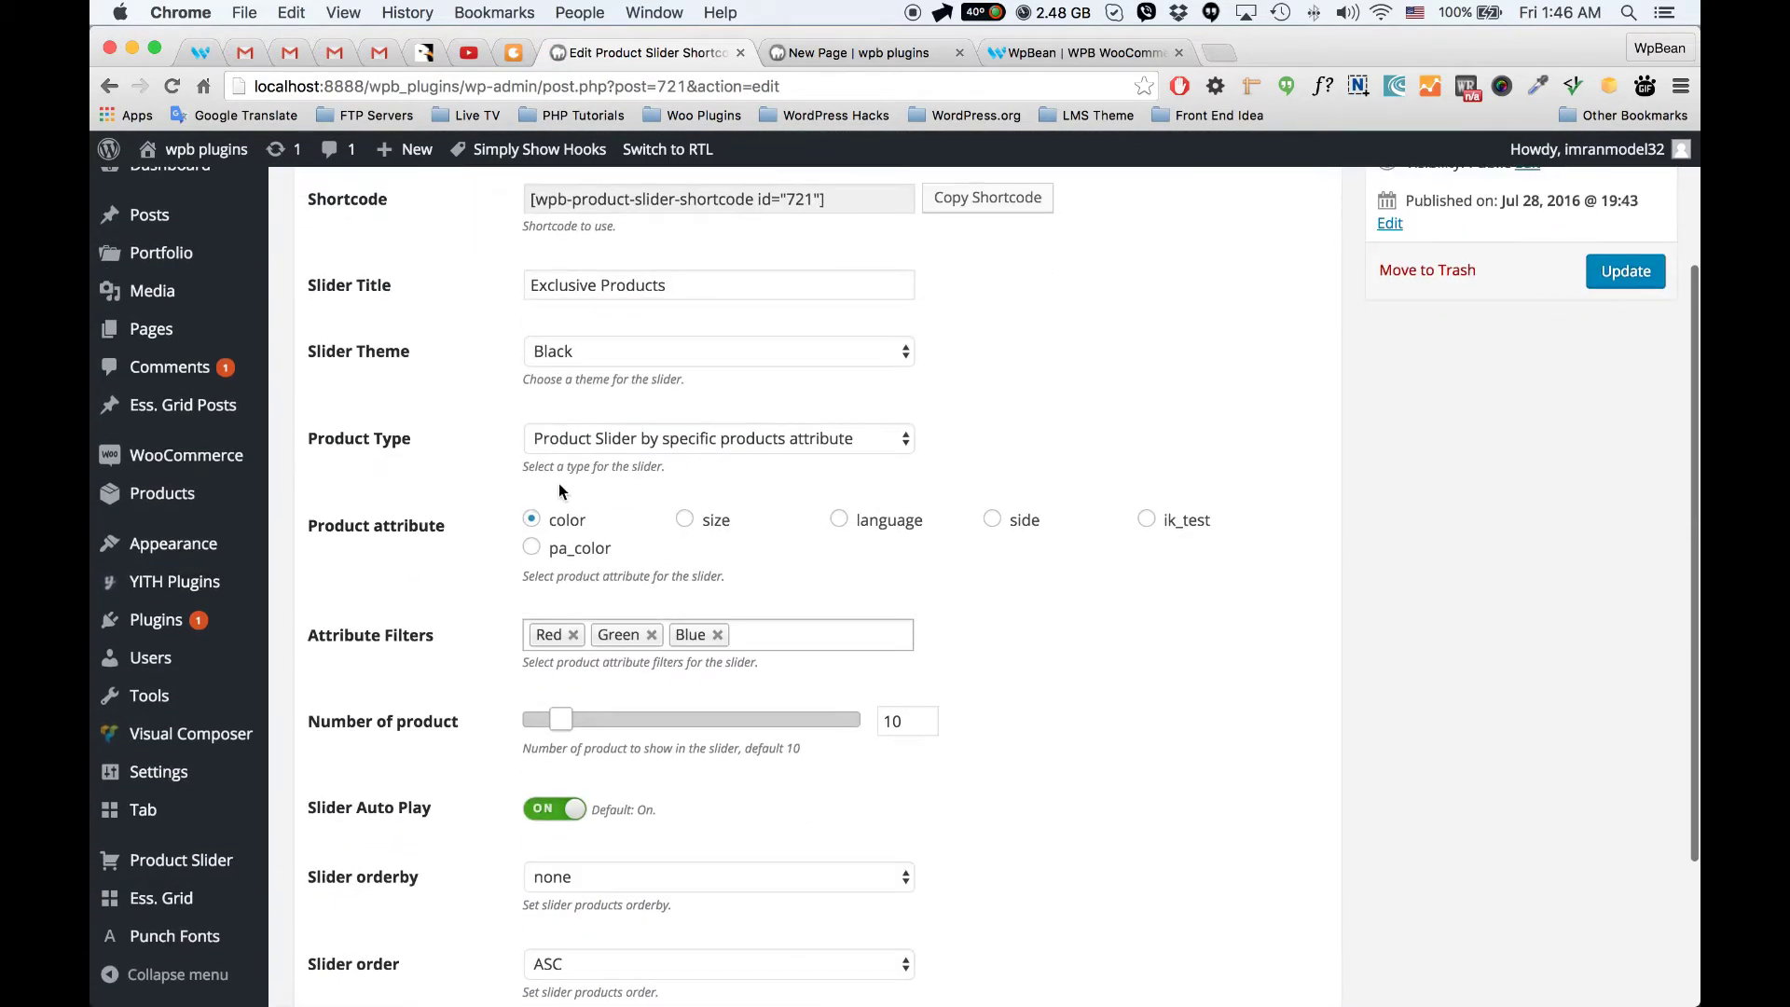
{"action": "scroll", "coordinate": [624, 349], "scroll_direction": "up", "scroll_amount": 2}
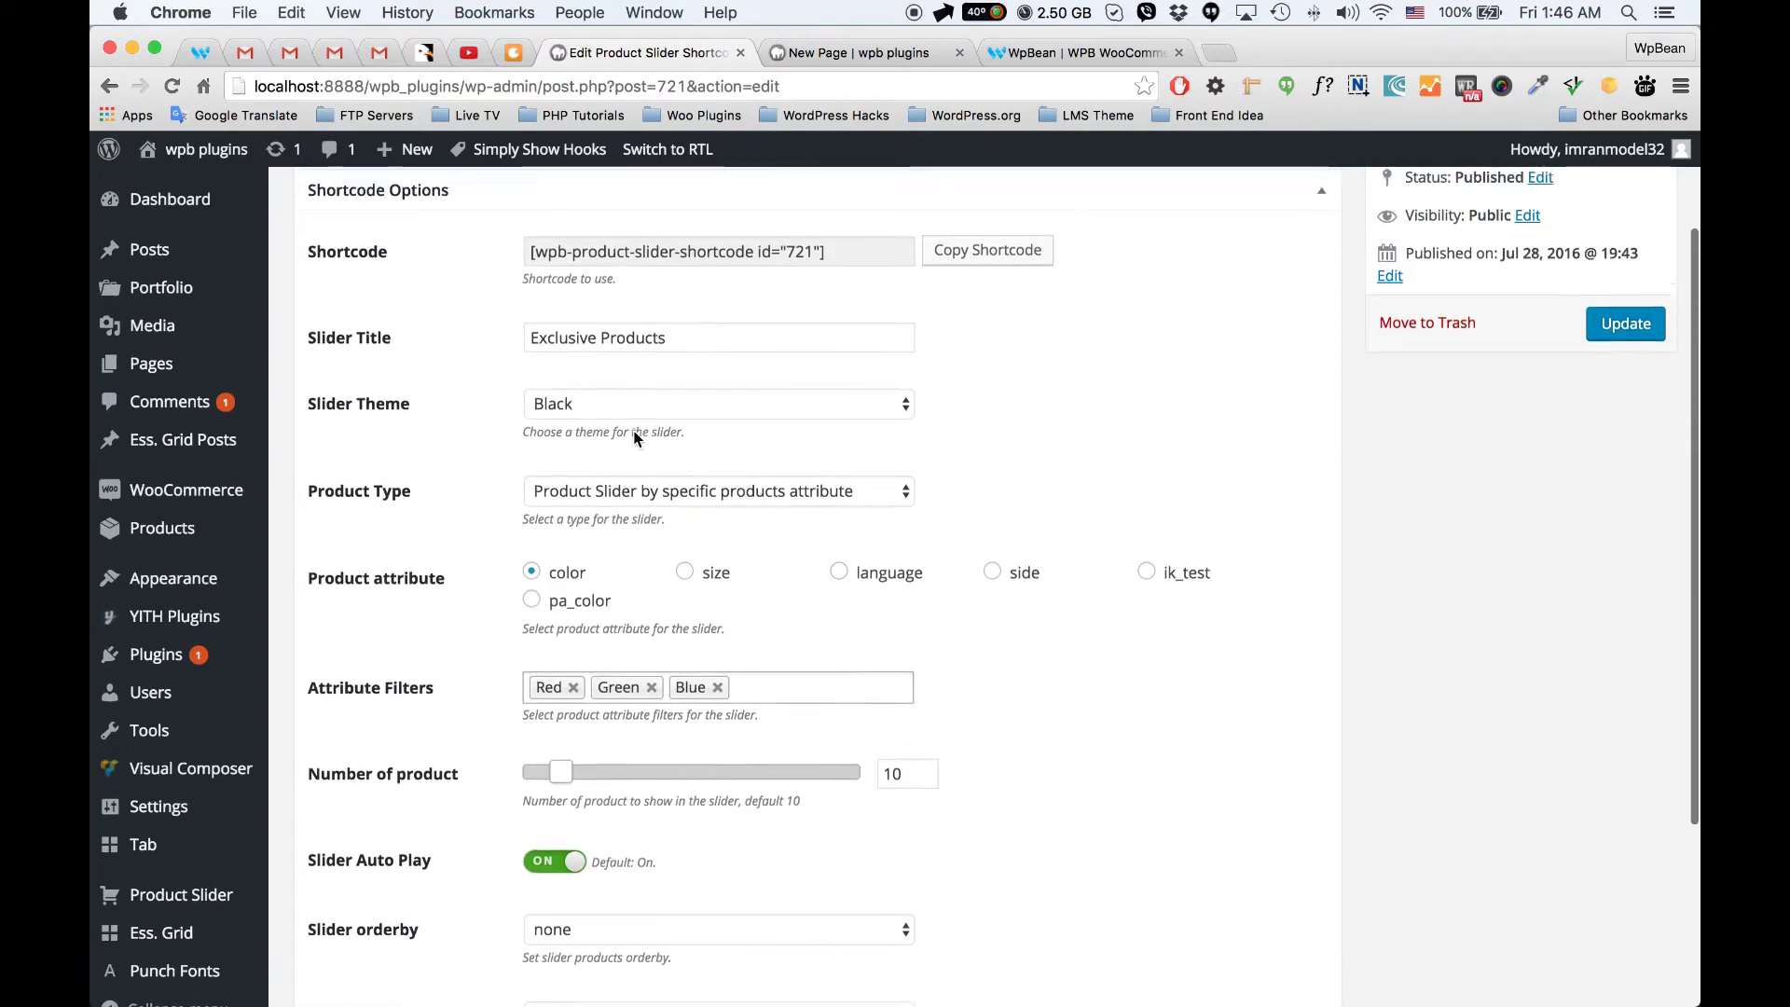
{"action": "left_click", "coordinate": [649, 607]}
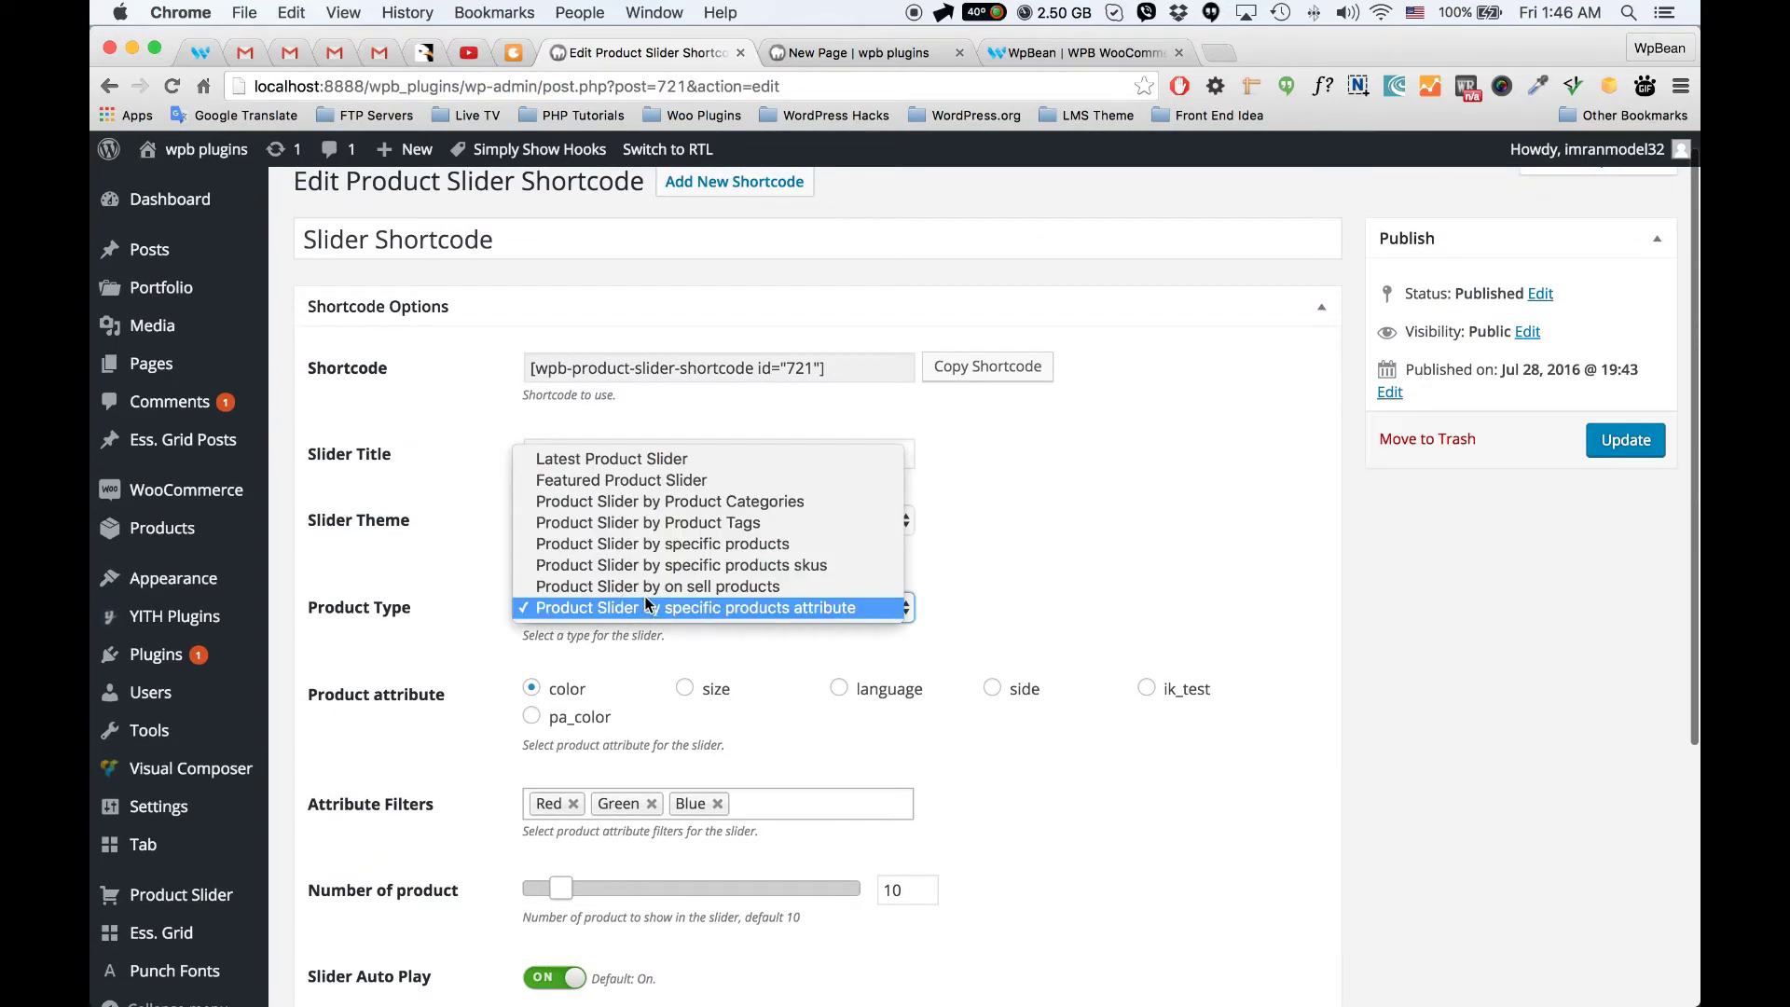
{"action": "left_click", "coordinate": [650, 458]}
Step: Update shortcode 721 as a Latest Product Slider and reload New Page to see the latest products
{"action": "left_click", "coordinate": [1623, 455]}
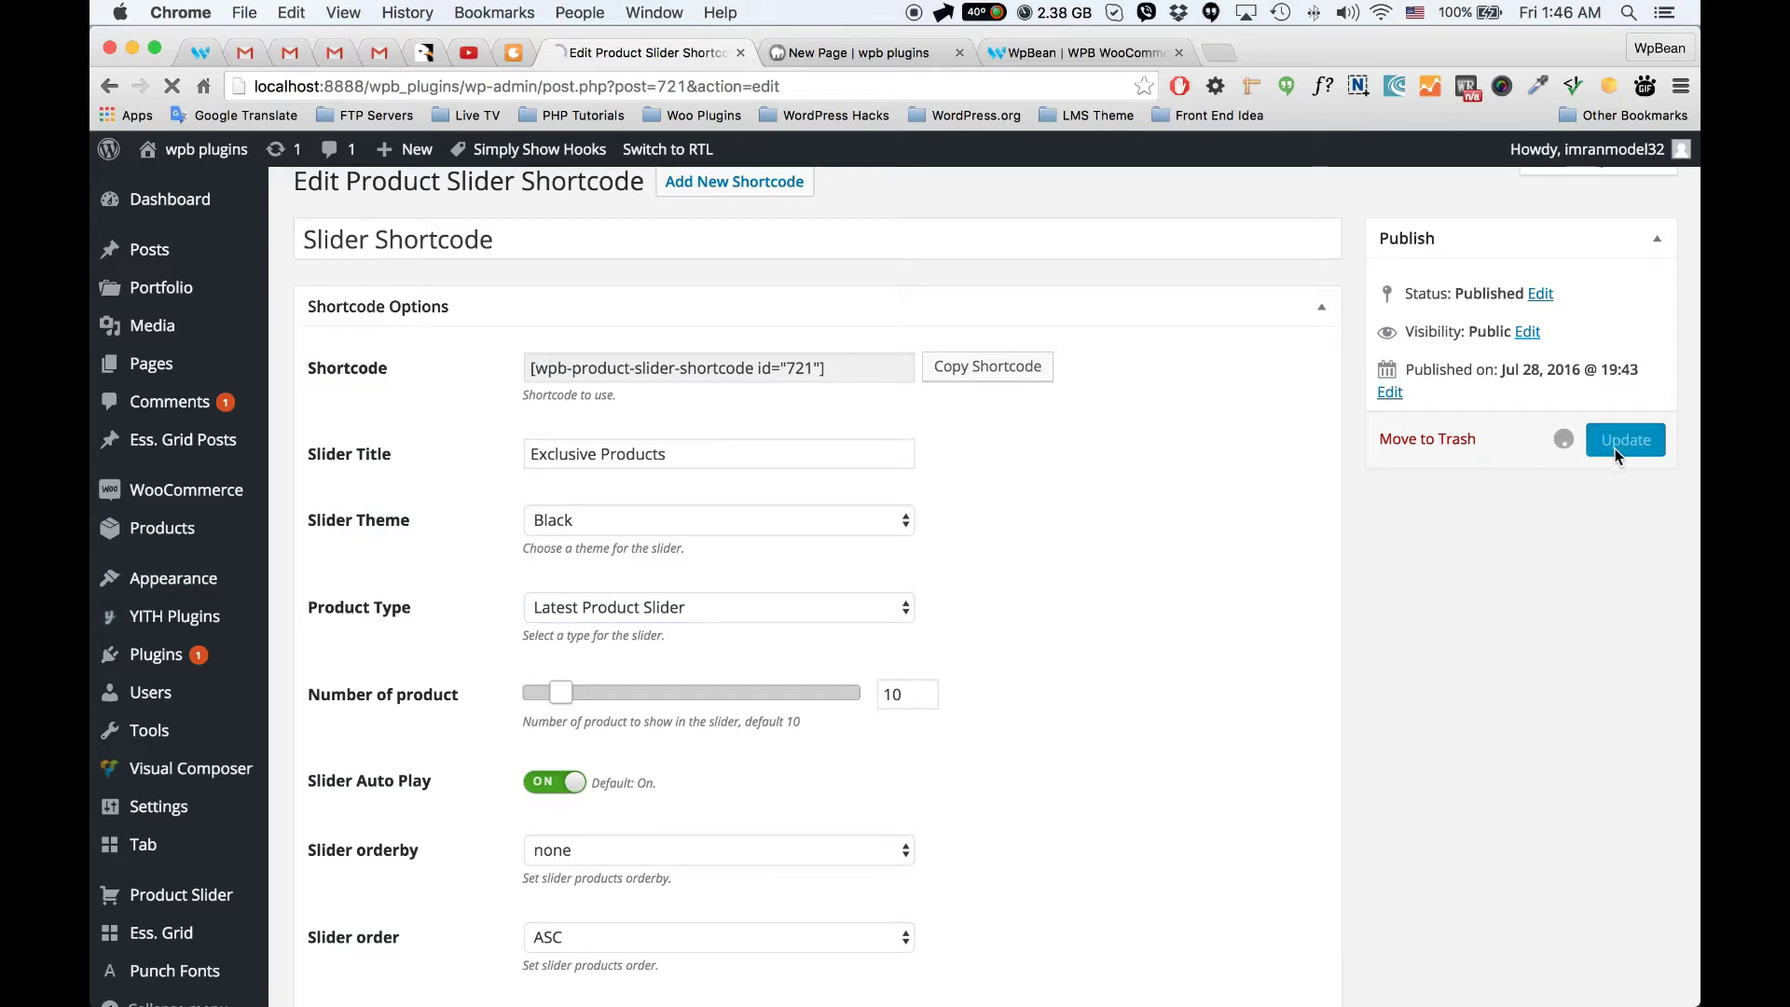
{"action": "left_click", "coordinate": [828, 56]}
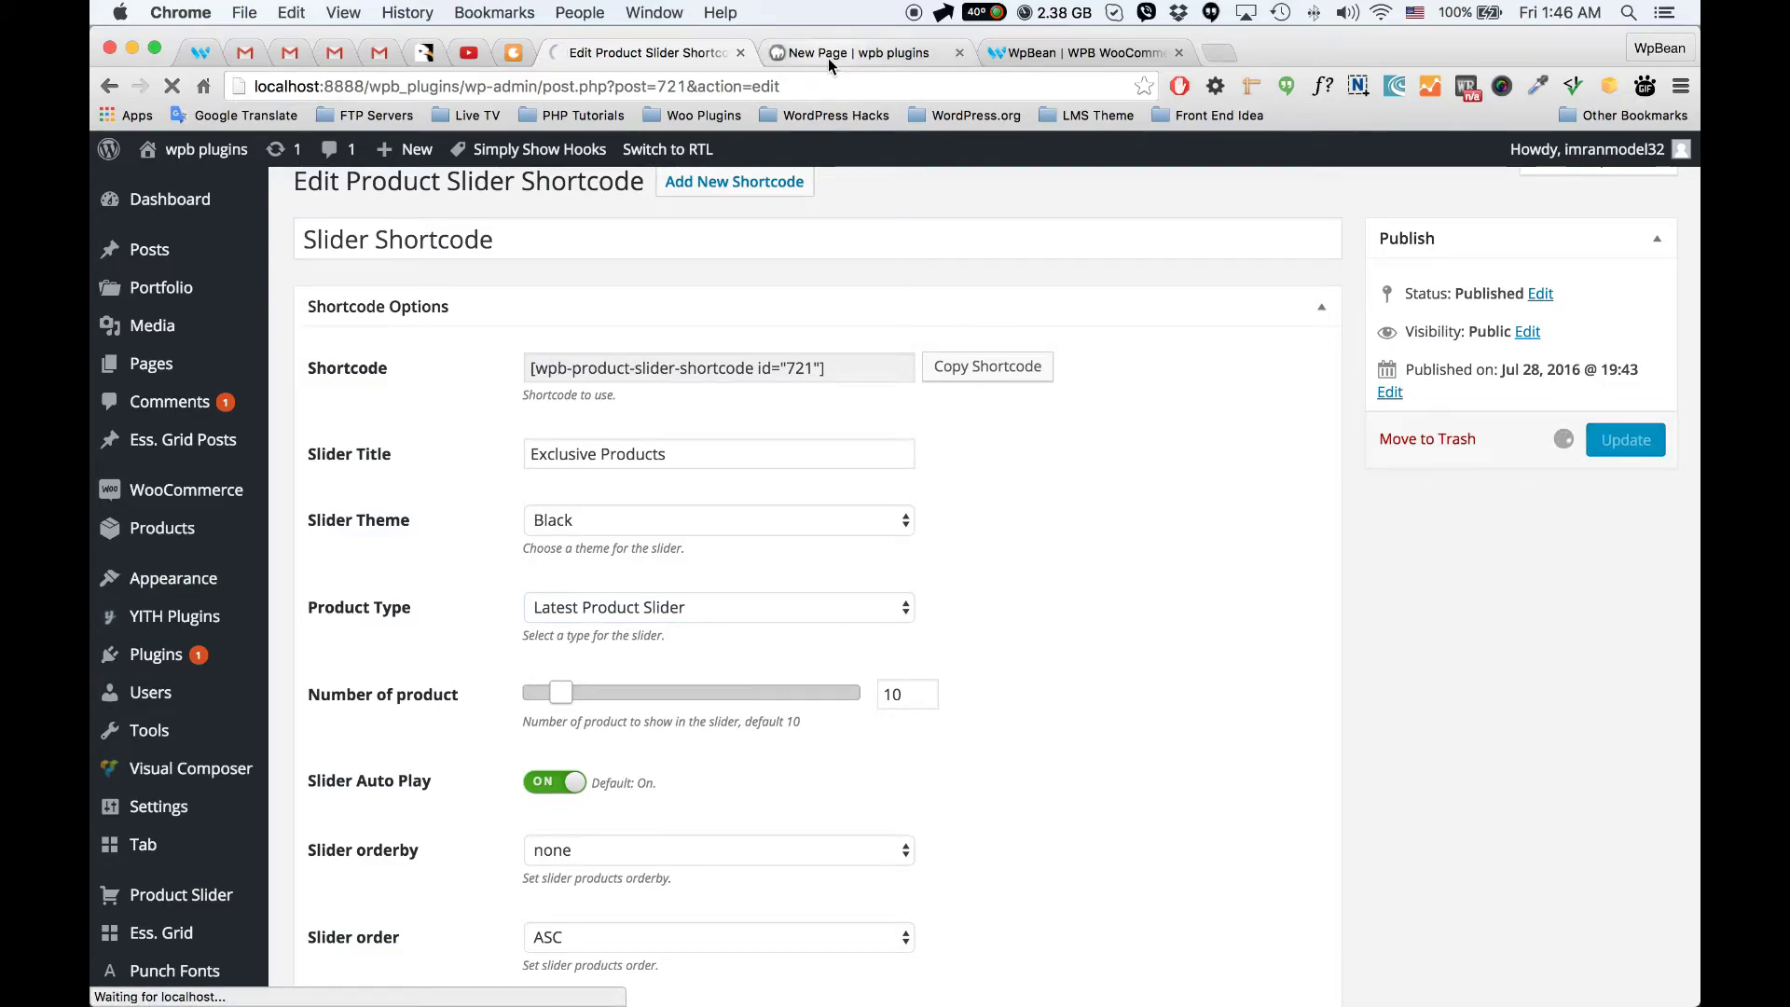
{"action": "key", "text": "super+r"}
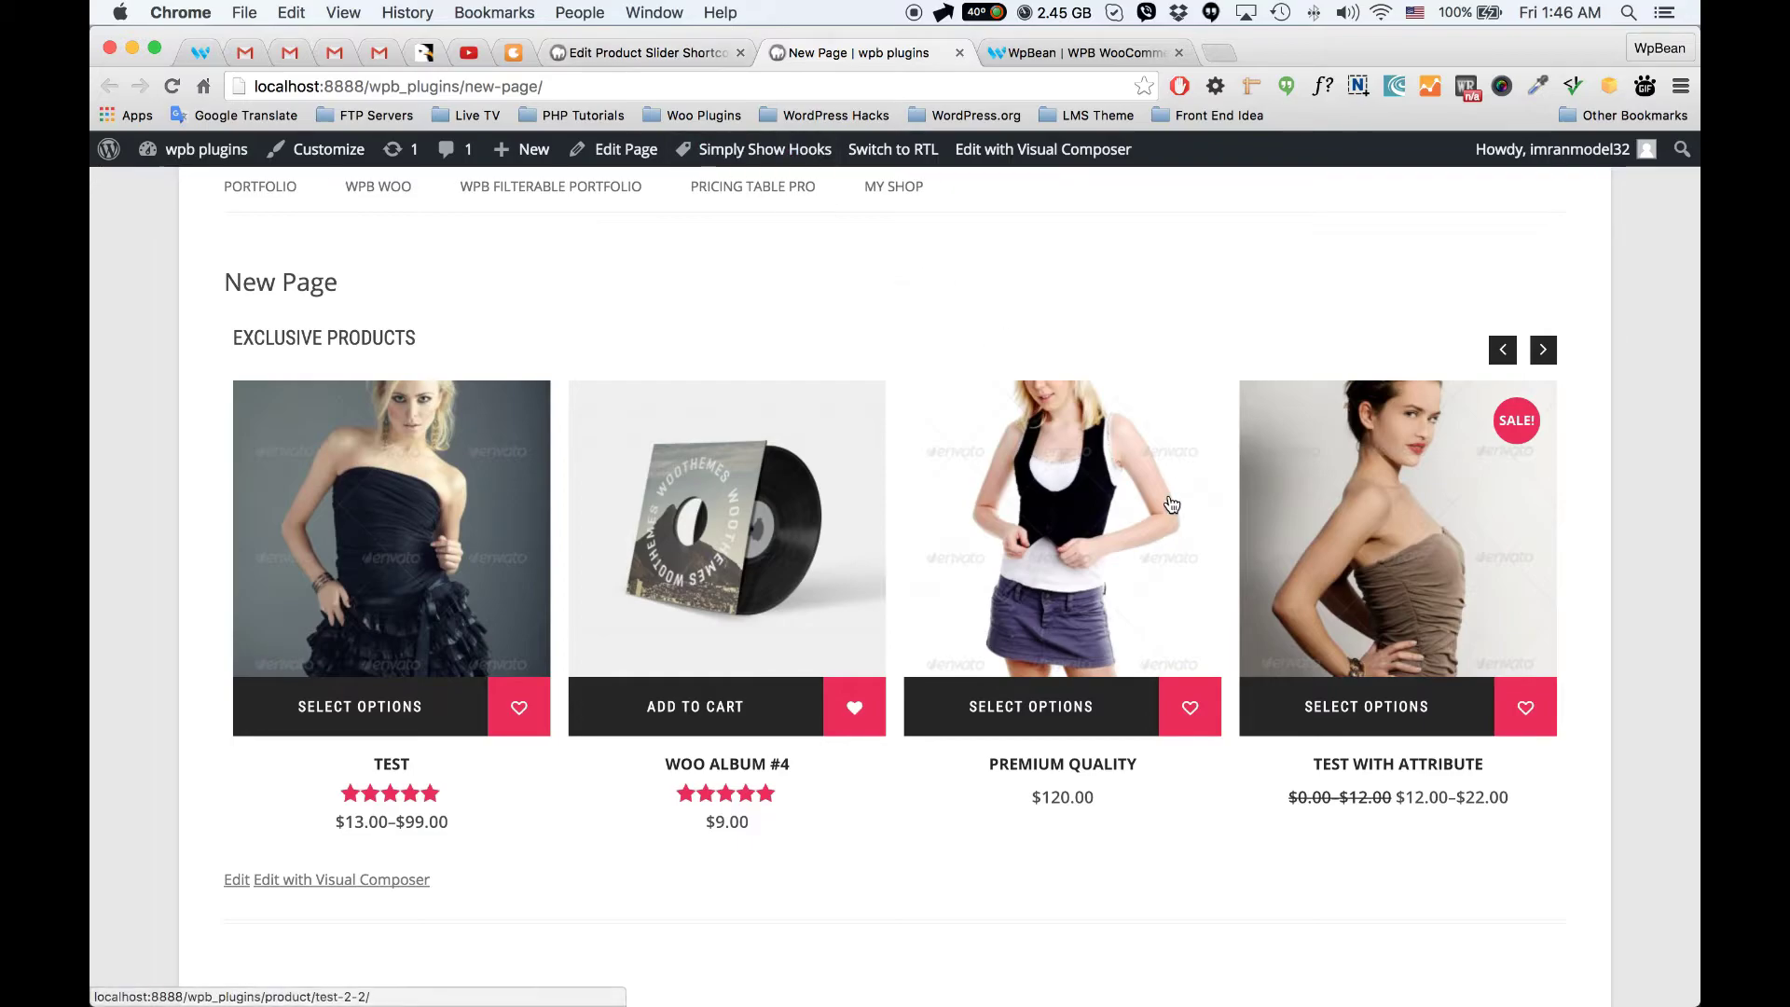
{"action": "left_click", "coordinate": [699, 52]}
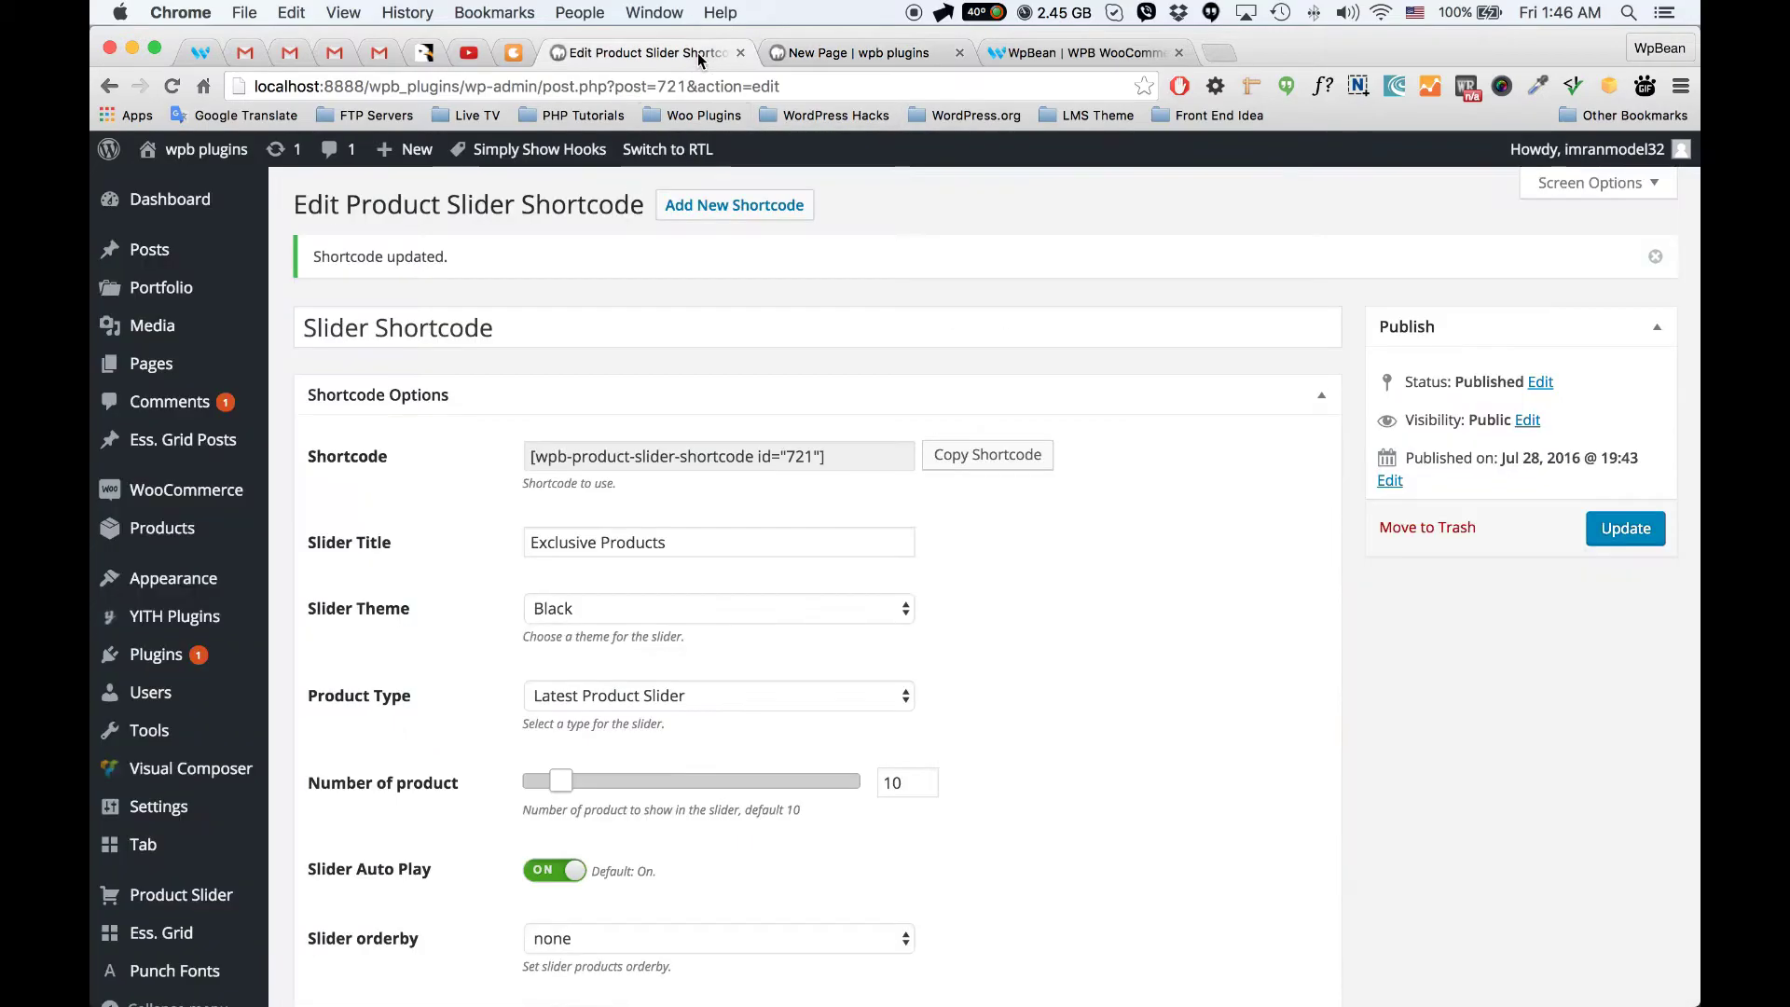
Step: Set the slider theme to Jupiter, update the shortcode, and reload New Page
{"action": "left_click", "coordinate": [597, 610]}
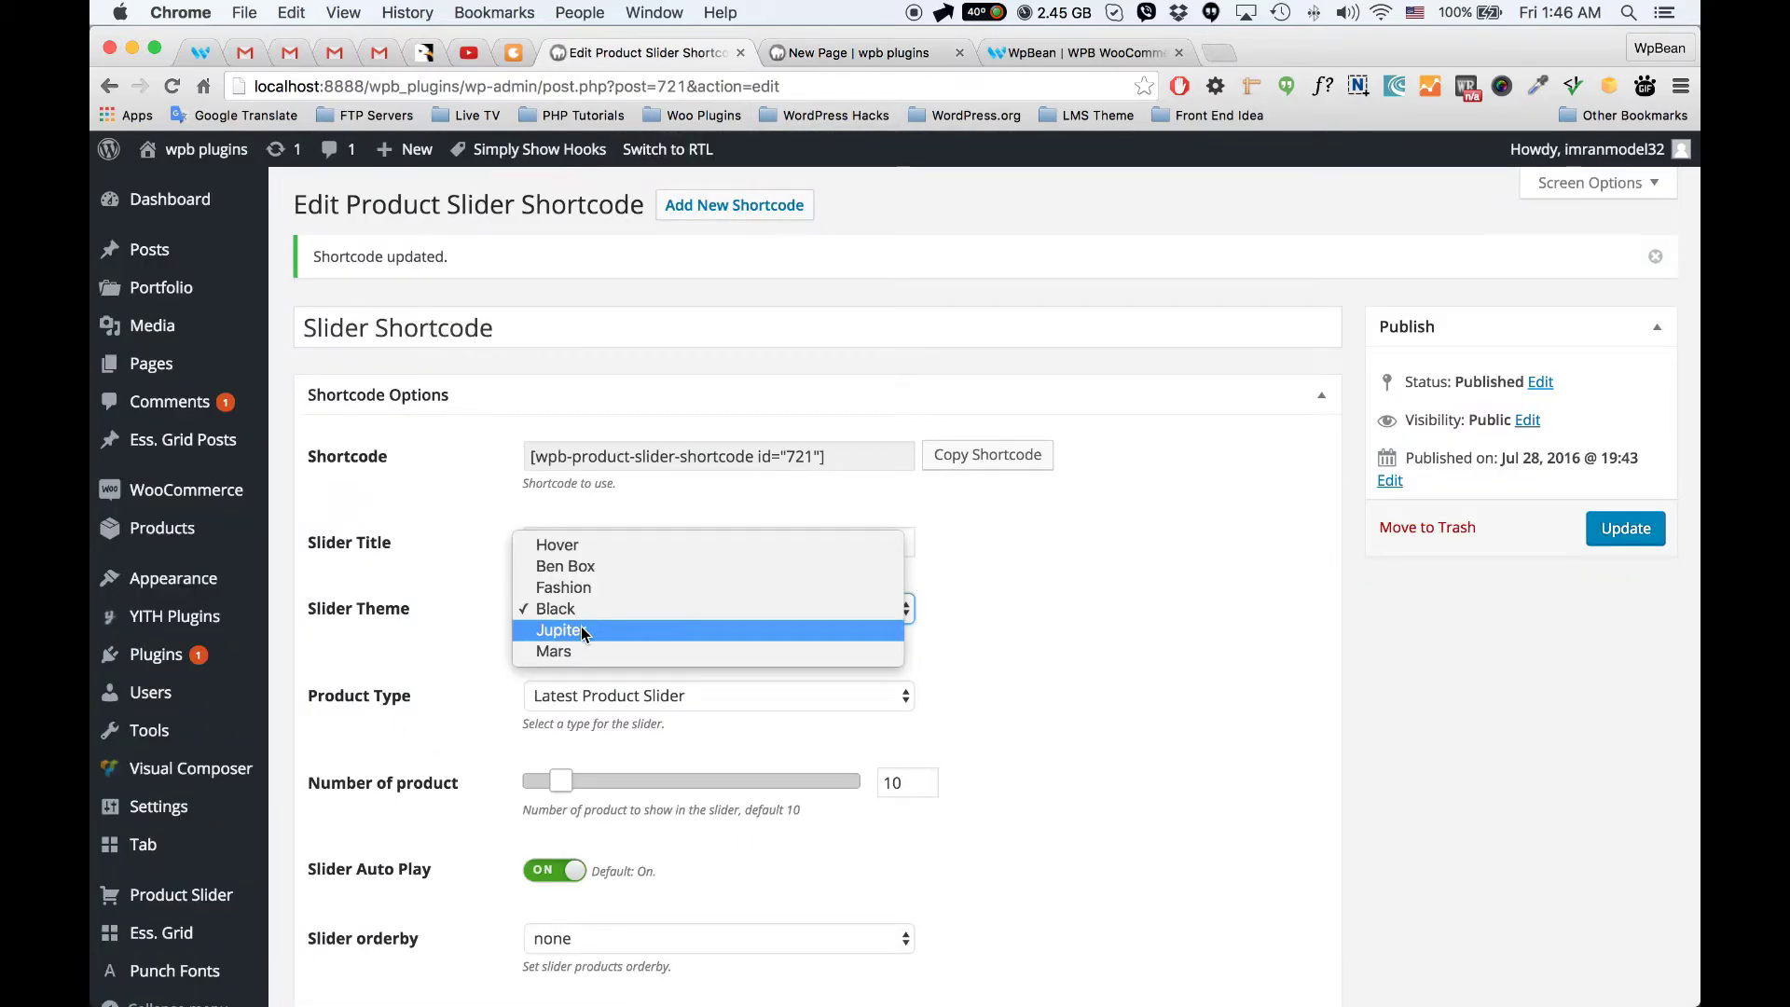
{"action": "left_click", "coordinate": [582, 631]}
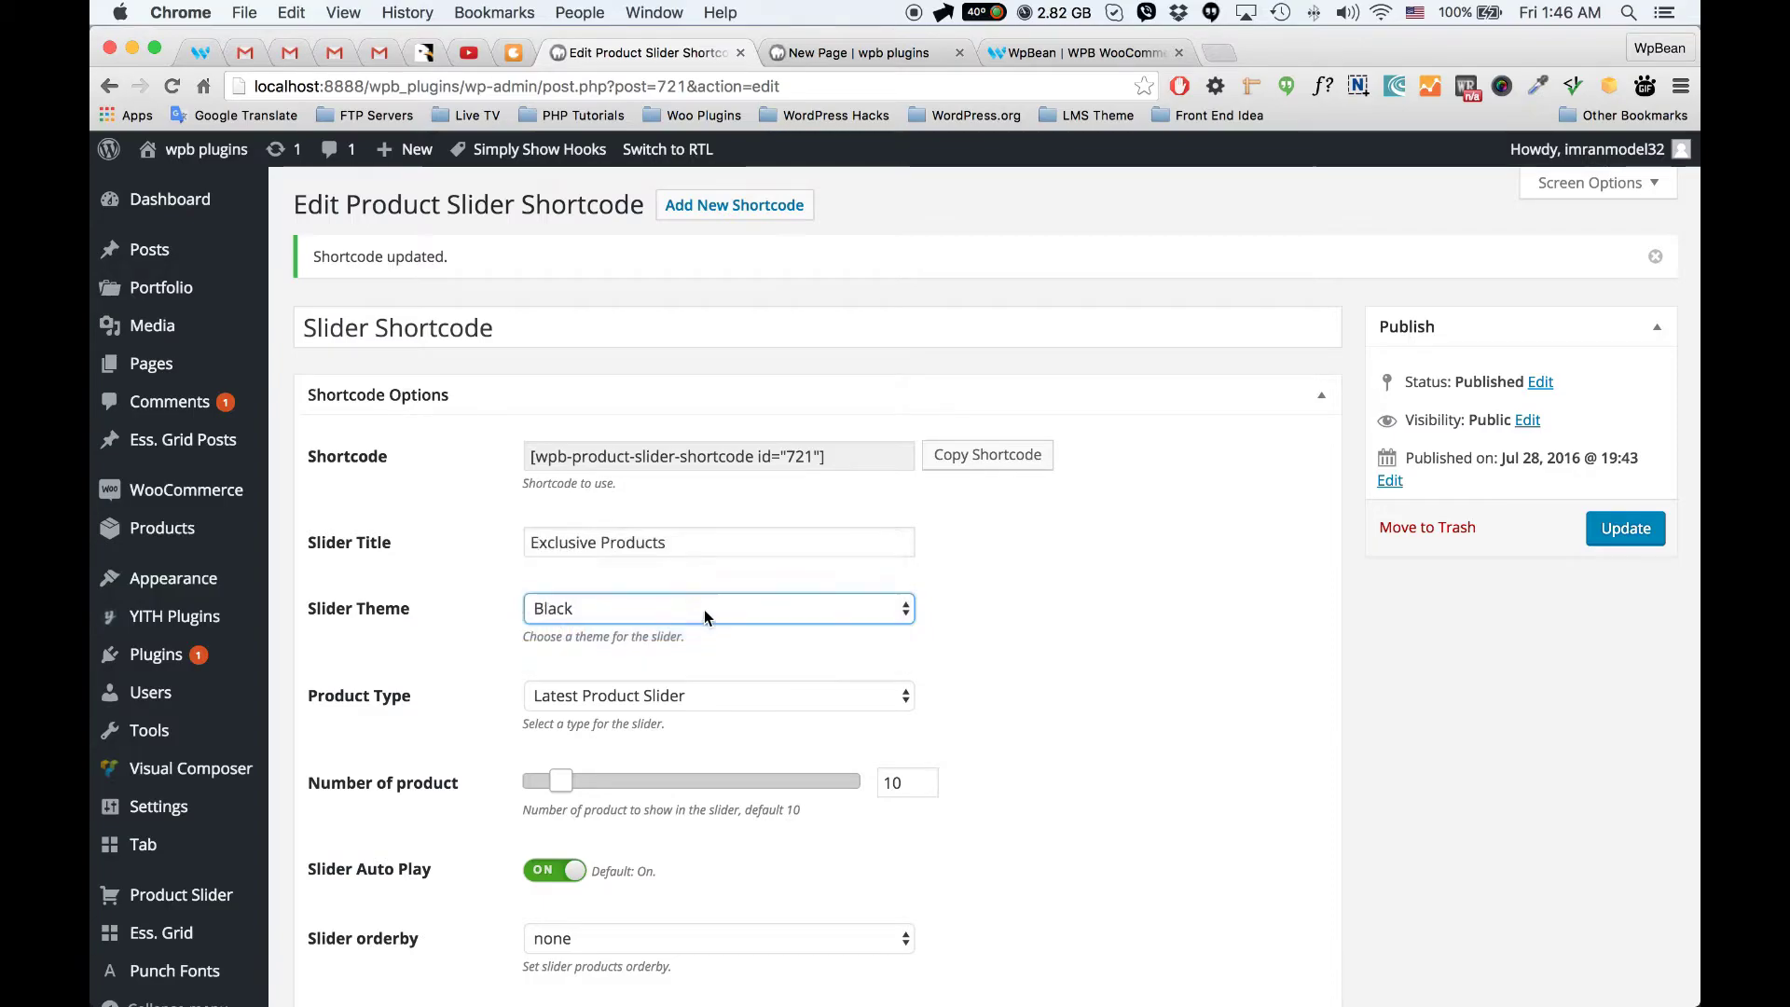
{"action": "left_click", "coordinate": [1612, 539]}
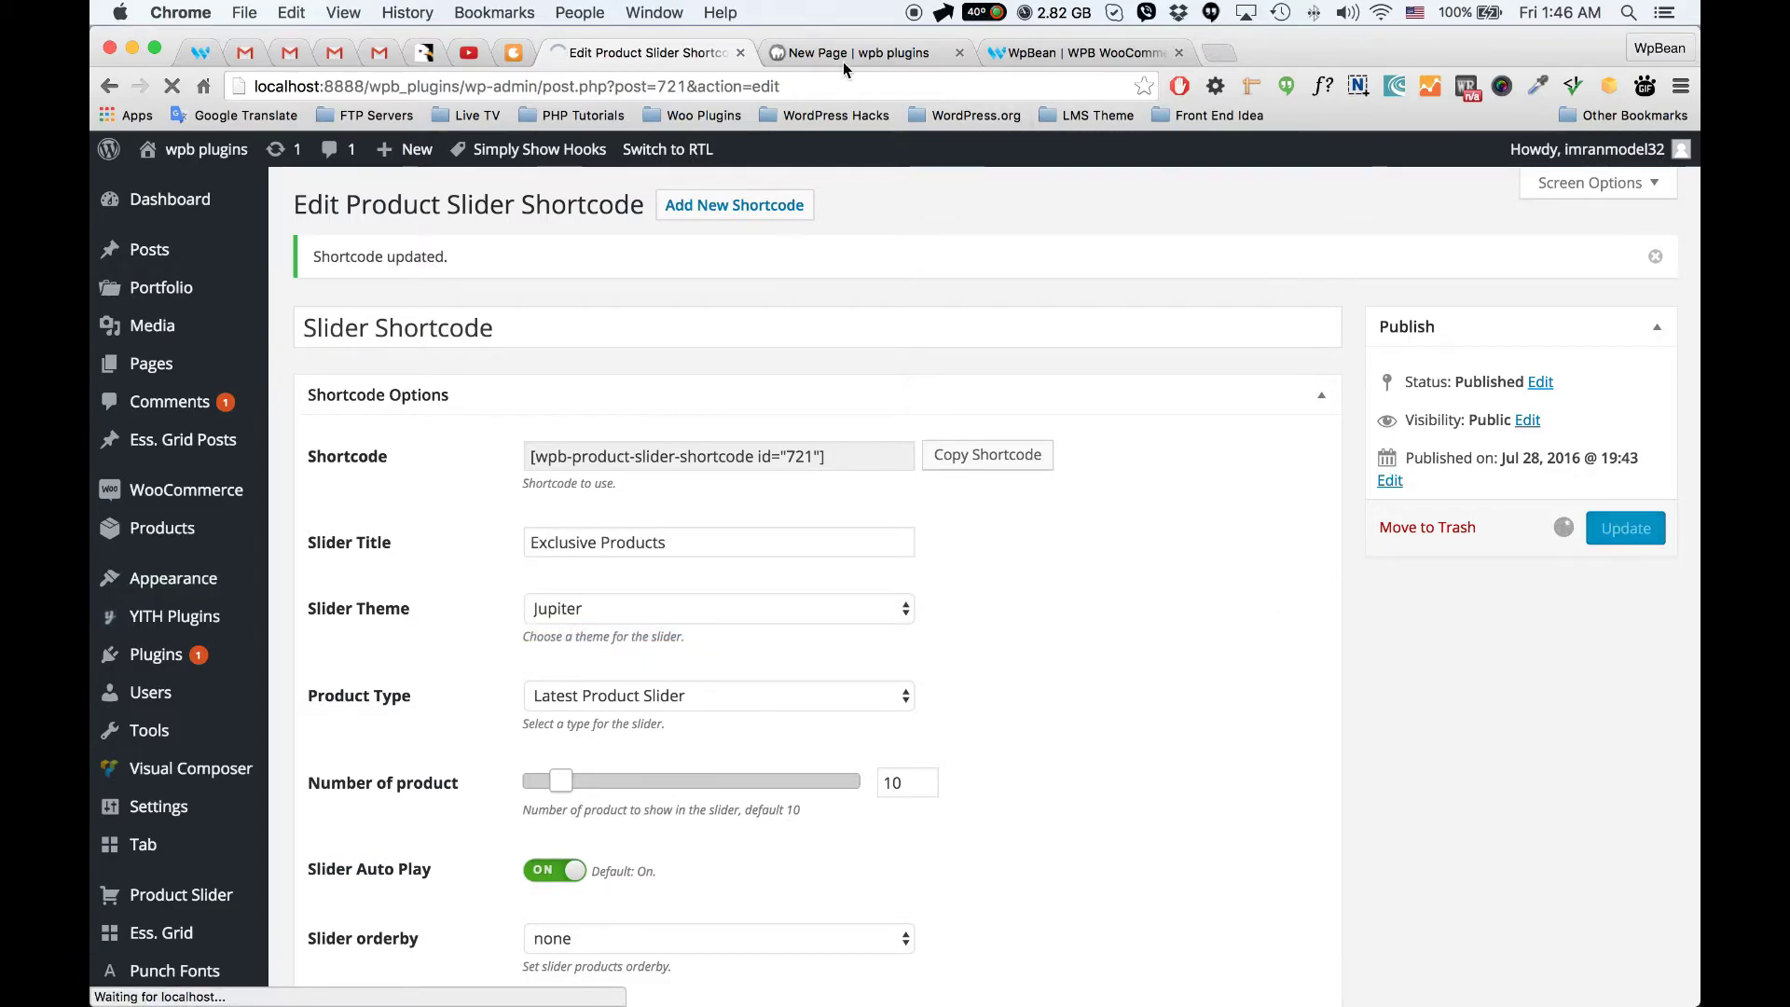
{"action": "left_click", "coordinate": [843, 58]}
{"action": "key", "text": "super+r"}
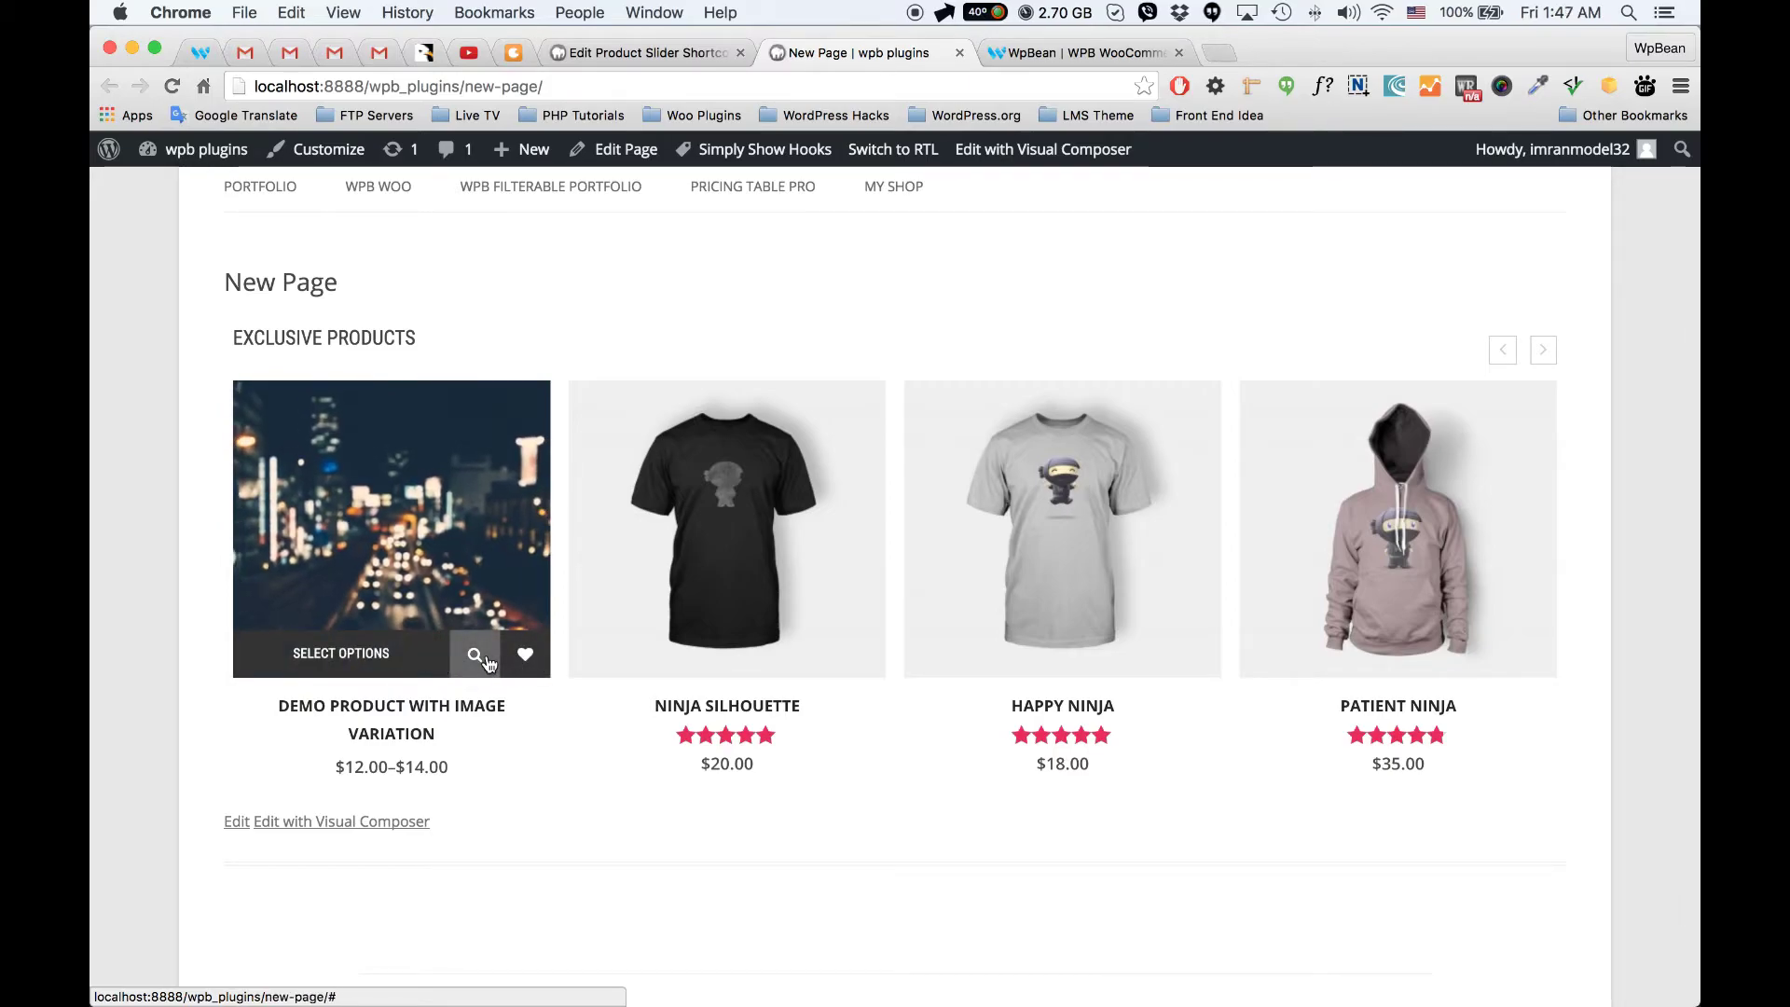
Step: Quick view the Demo Product with Image Variation and drag the carousel forward and back
{"action": "left_click", "coordinate": [489, 662]}
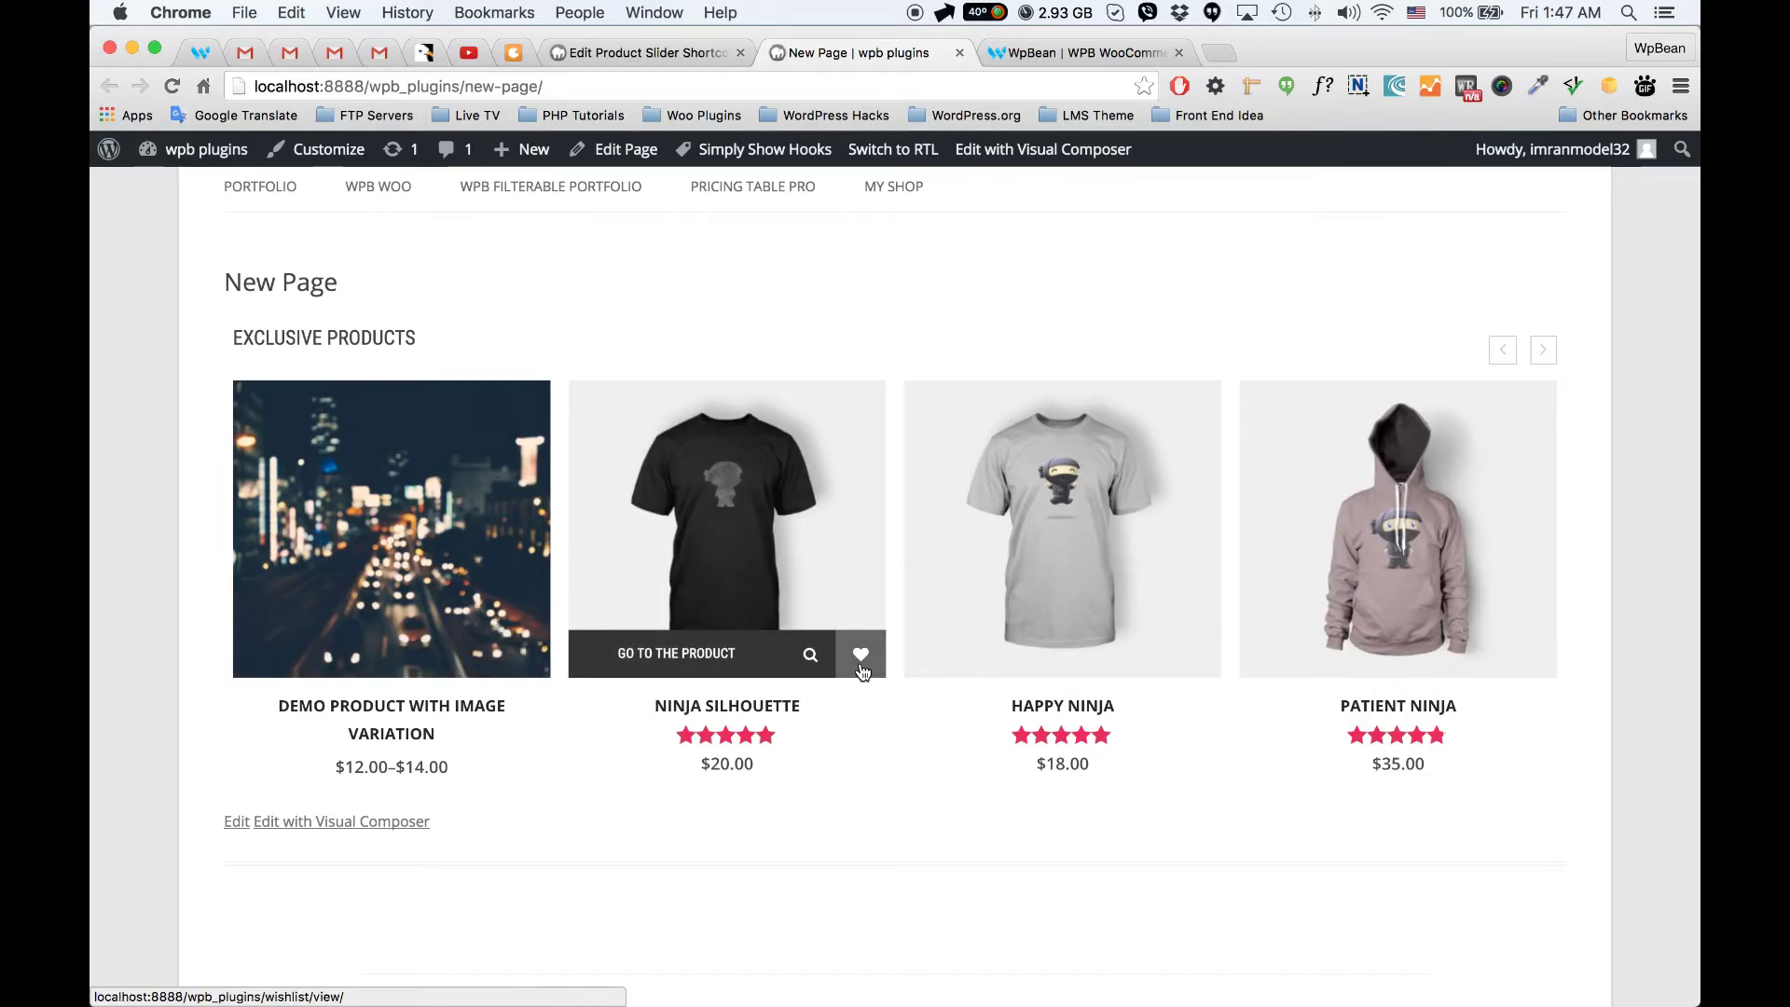
{"action": "left_click_drag", "start_coordinate": [799, 534], "coordinate": [652, 531]}
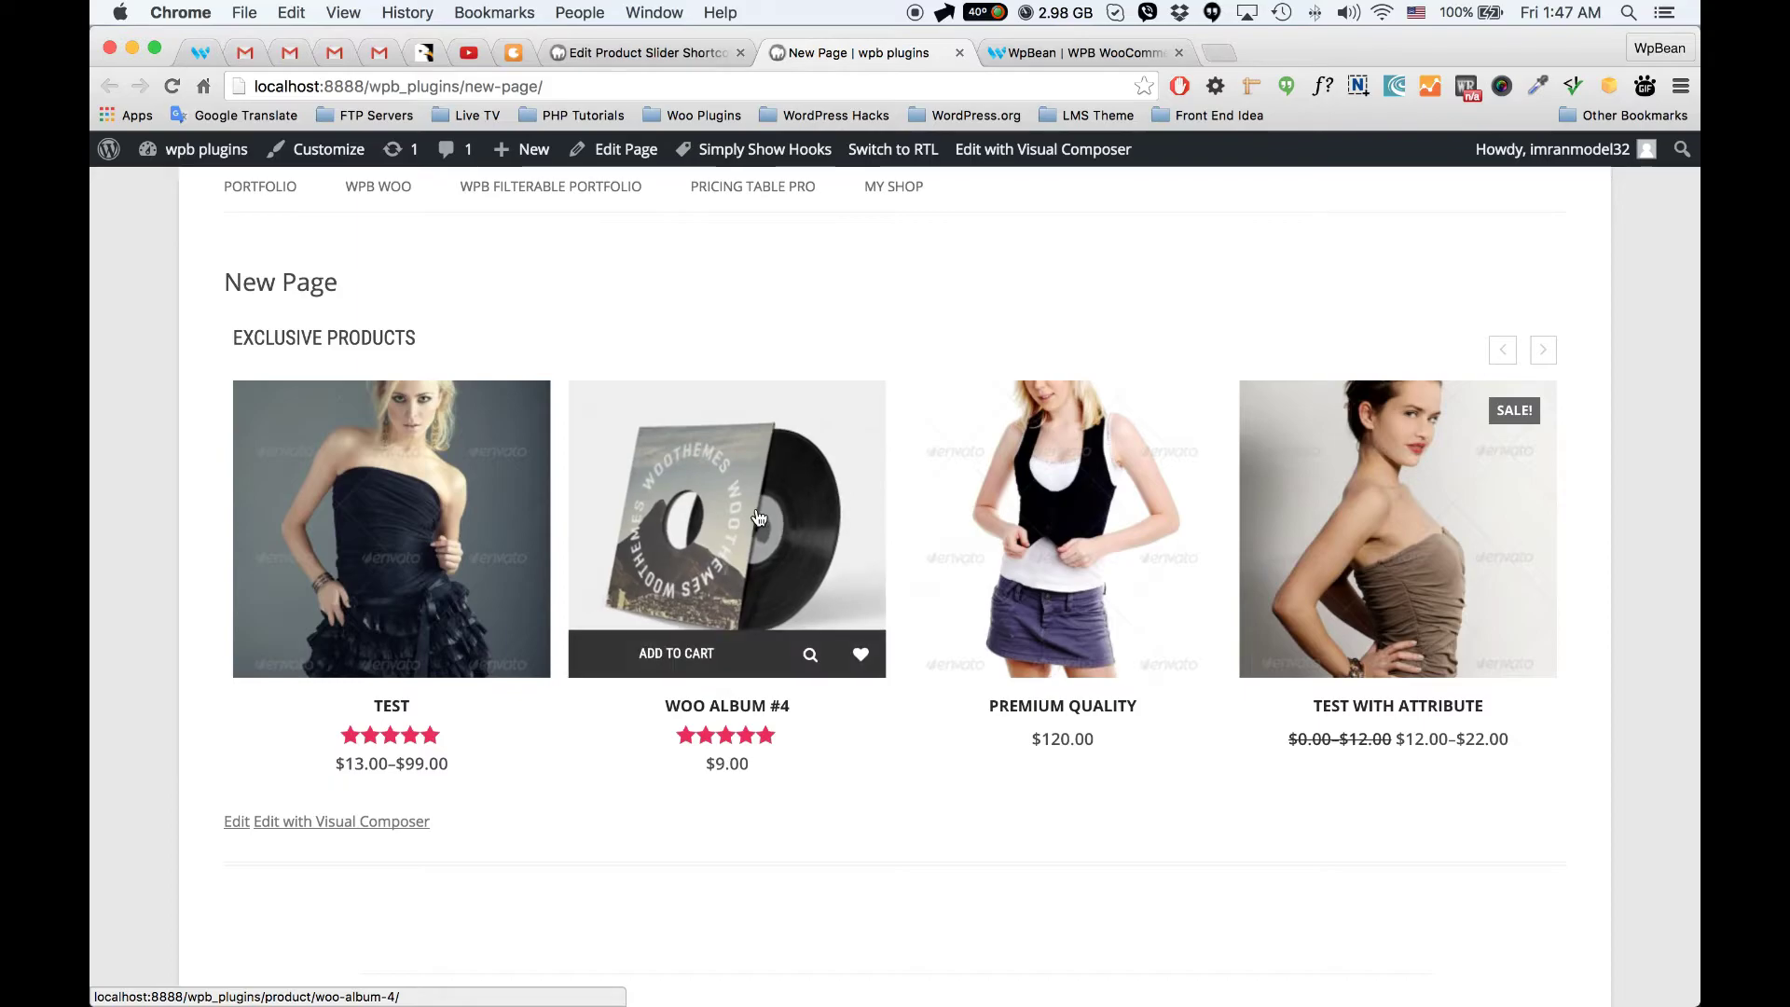
{"action": "left_click_drag", "start_coordinate": [757, 513], "coordinate": [943, 518]}
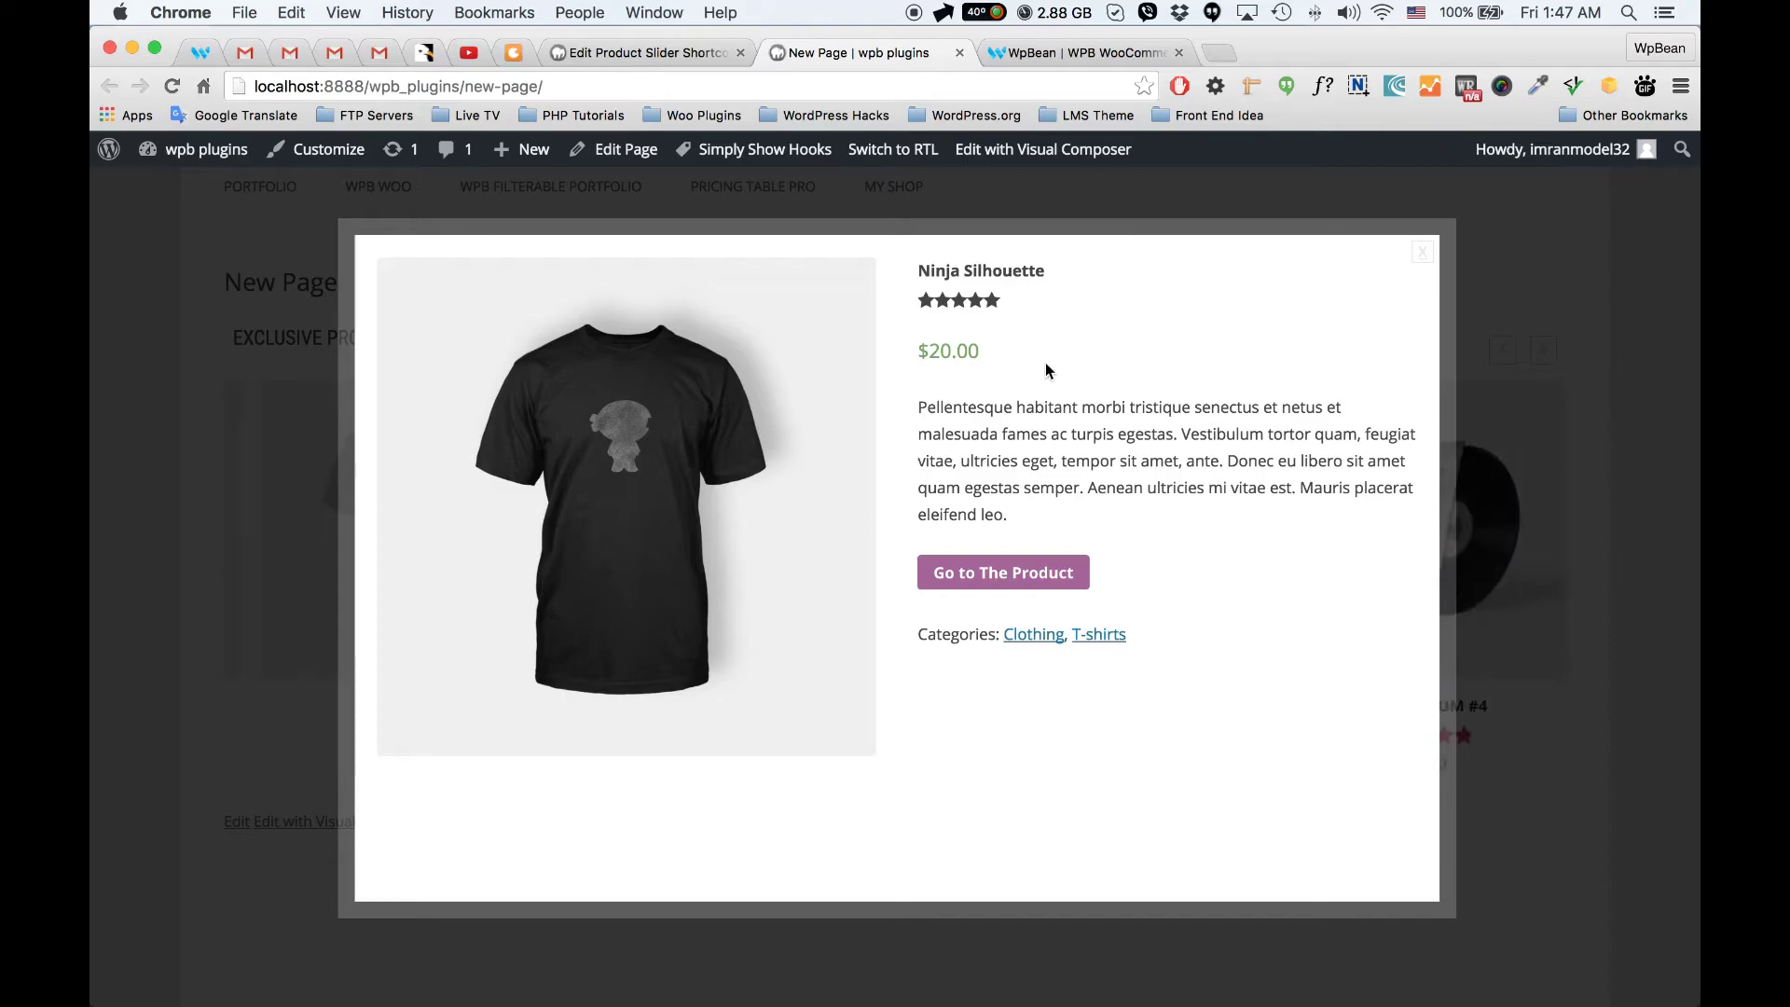
{"action": "left_click", "coordinate": [1421, 252]}
{"action": "mouse_move", "coordinate": [799, 655]}
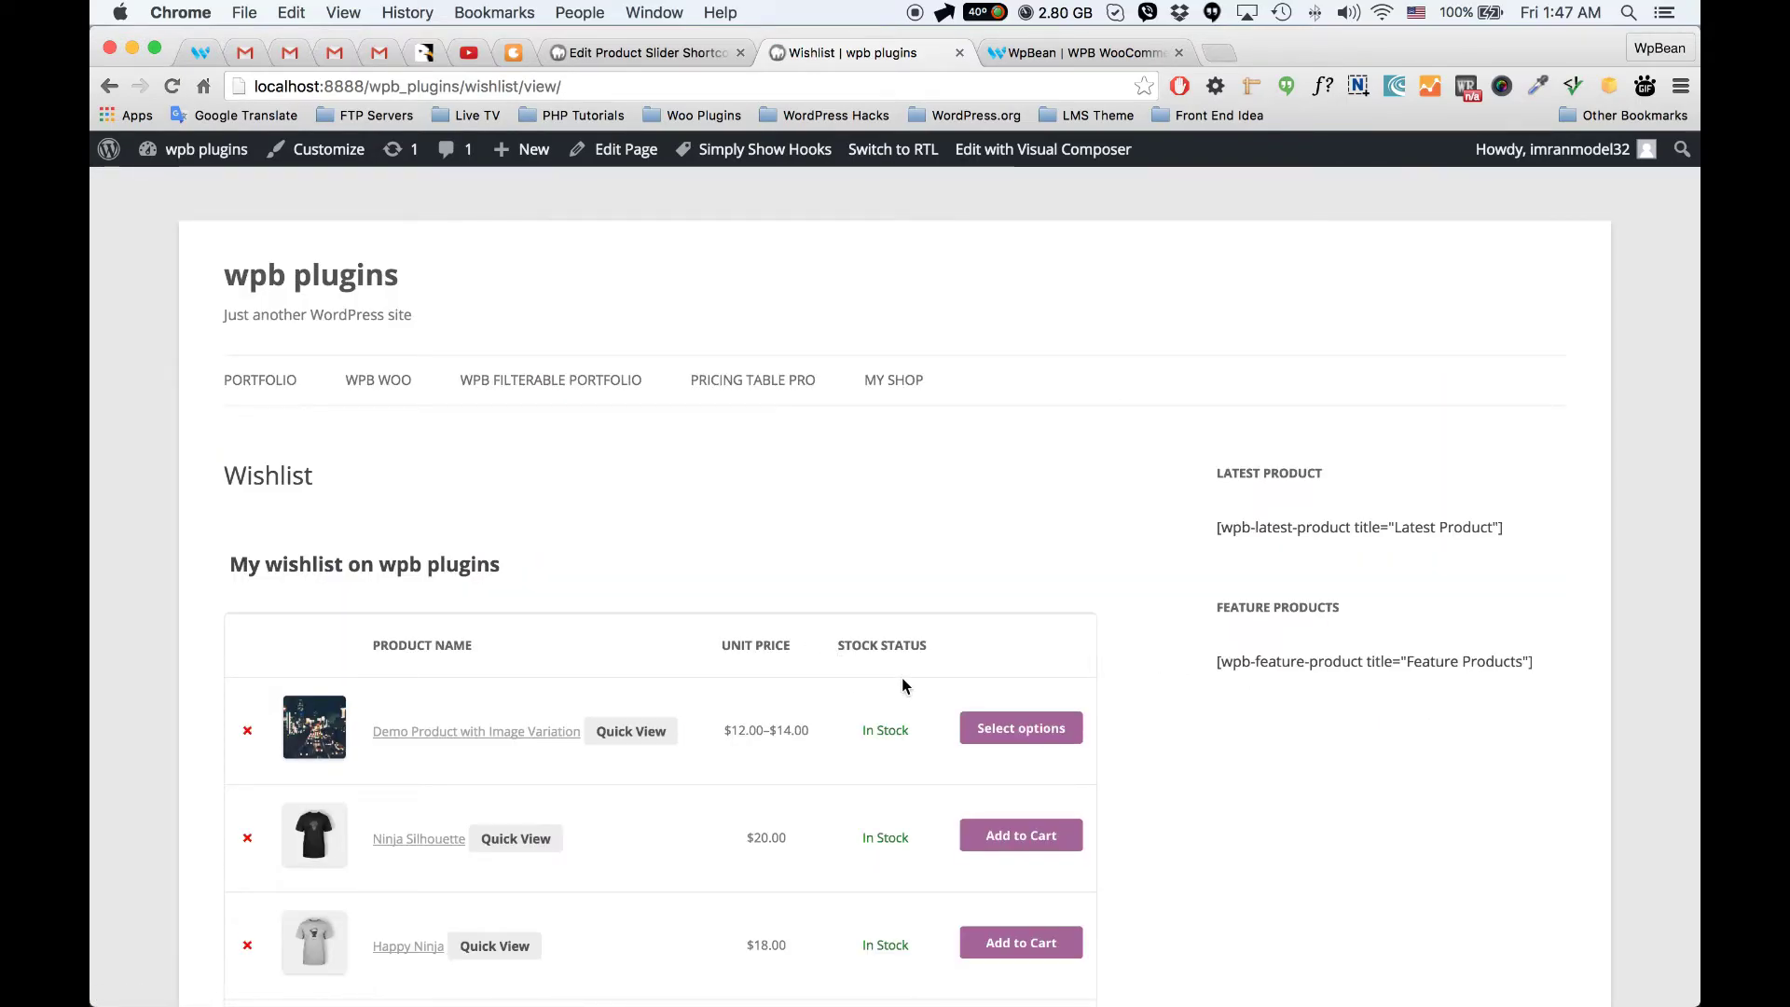
{"action": "scroll", "coordinate": [762, 539], "scroll_direction": "down", "scroll_amount": 2}
{"action": "scroll", "coordinate": [763, 539], "scroll_direction": "down", "scroll_amount": 5}
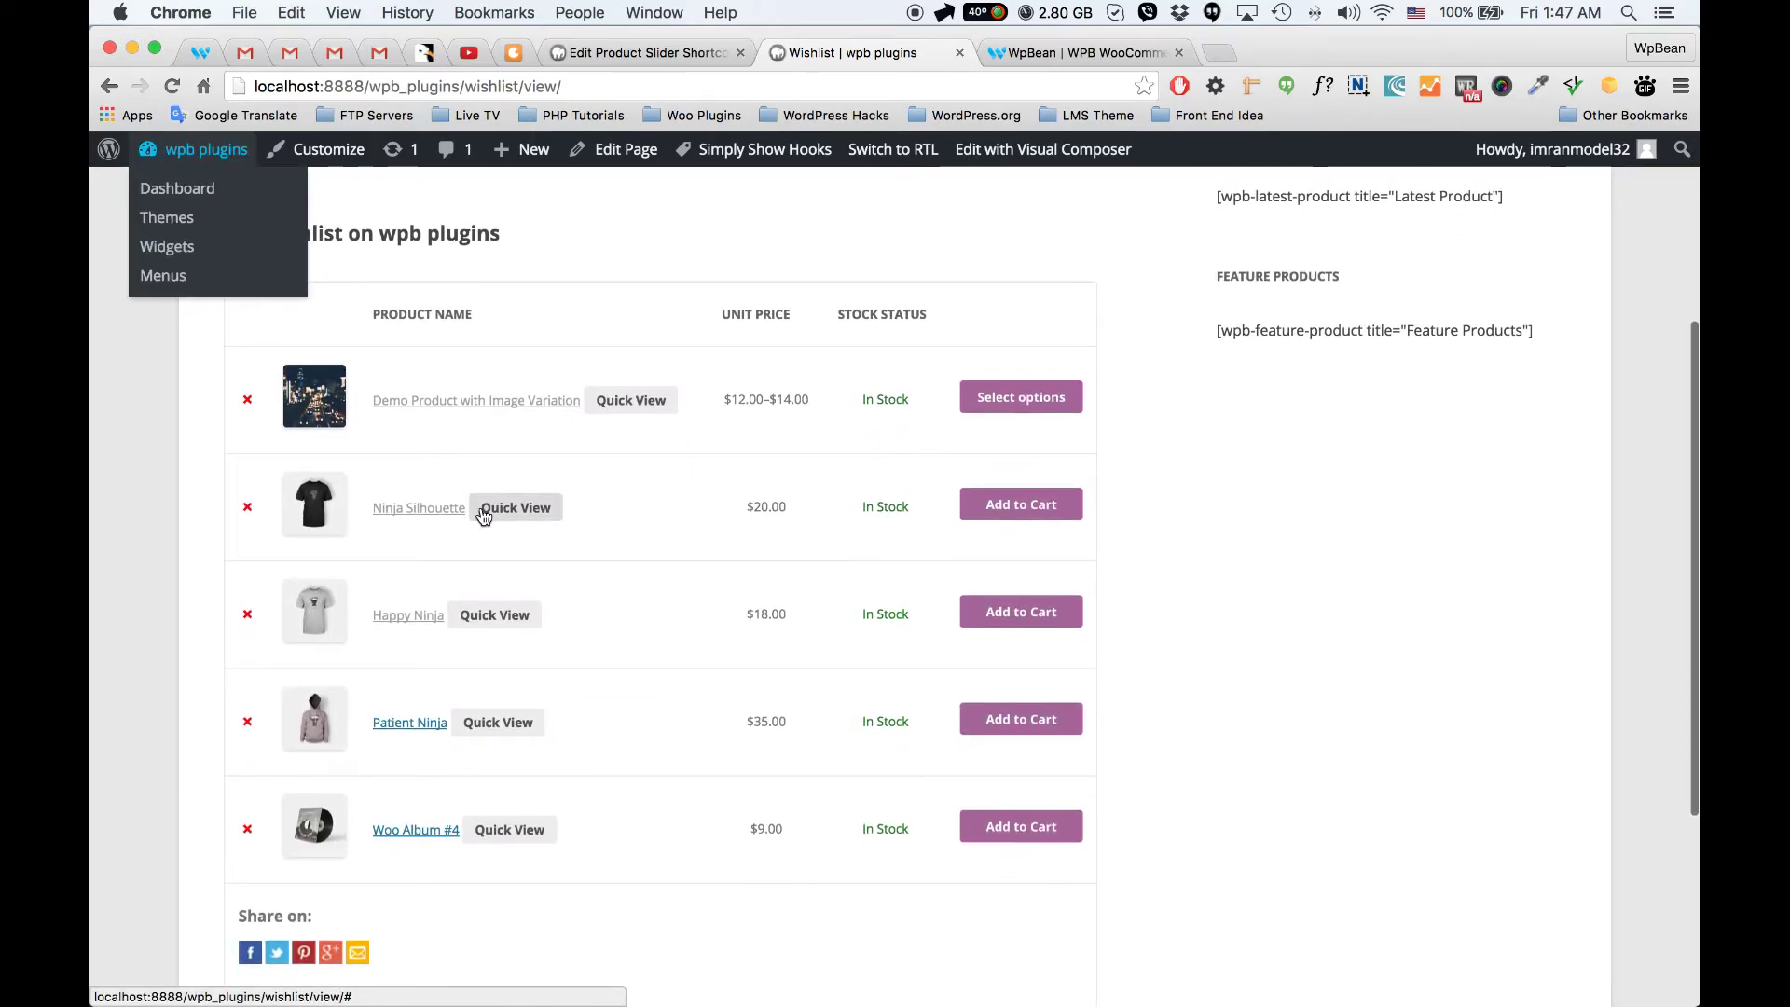
{"action": "key", "text": "super+bracketleft"}
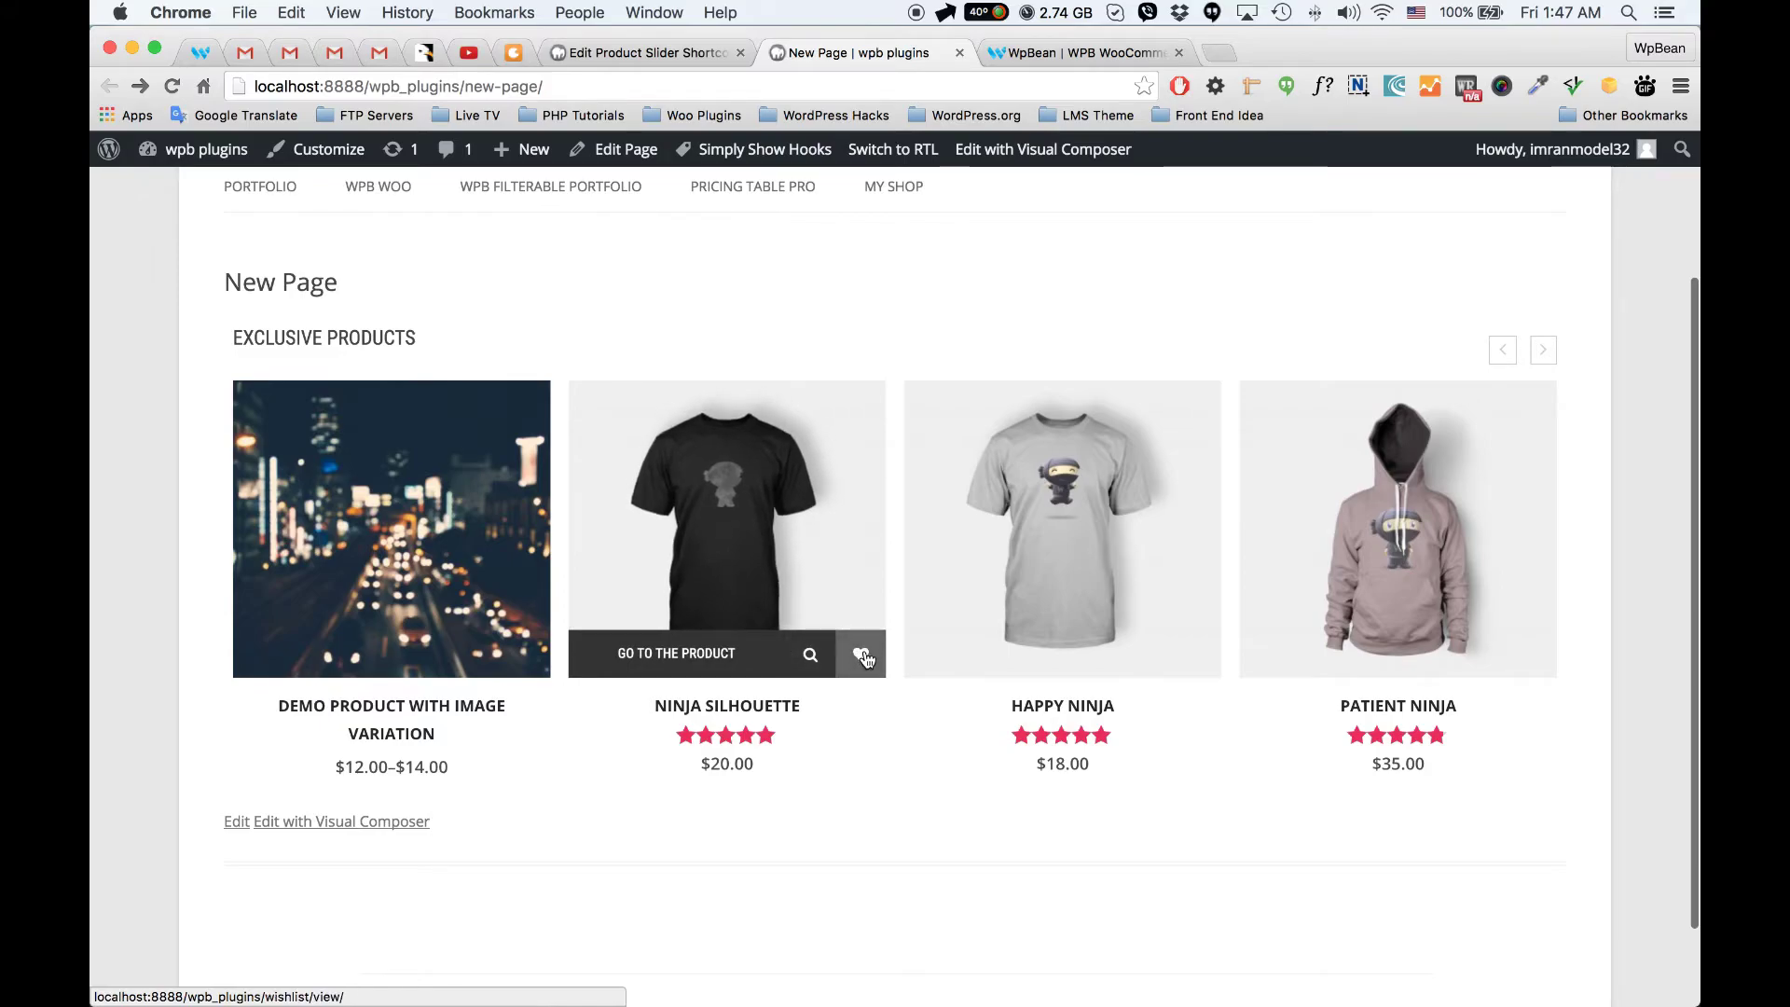
{"action": "left_click", "coordinate": [643, 52]}
Step: Apply the Mars slider theme to shortcode 721, update, and preview it on the reloaded New Page
{"action": "left_click", "coordinate": [643, 608]}
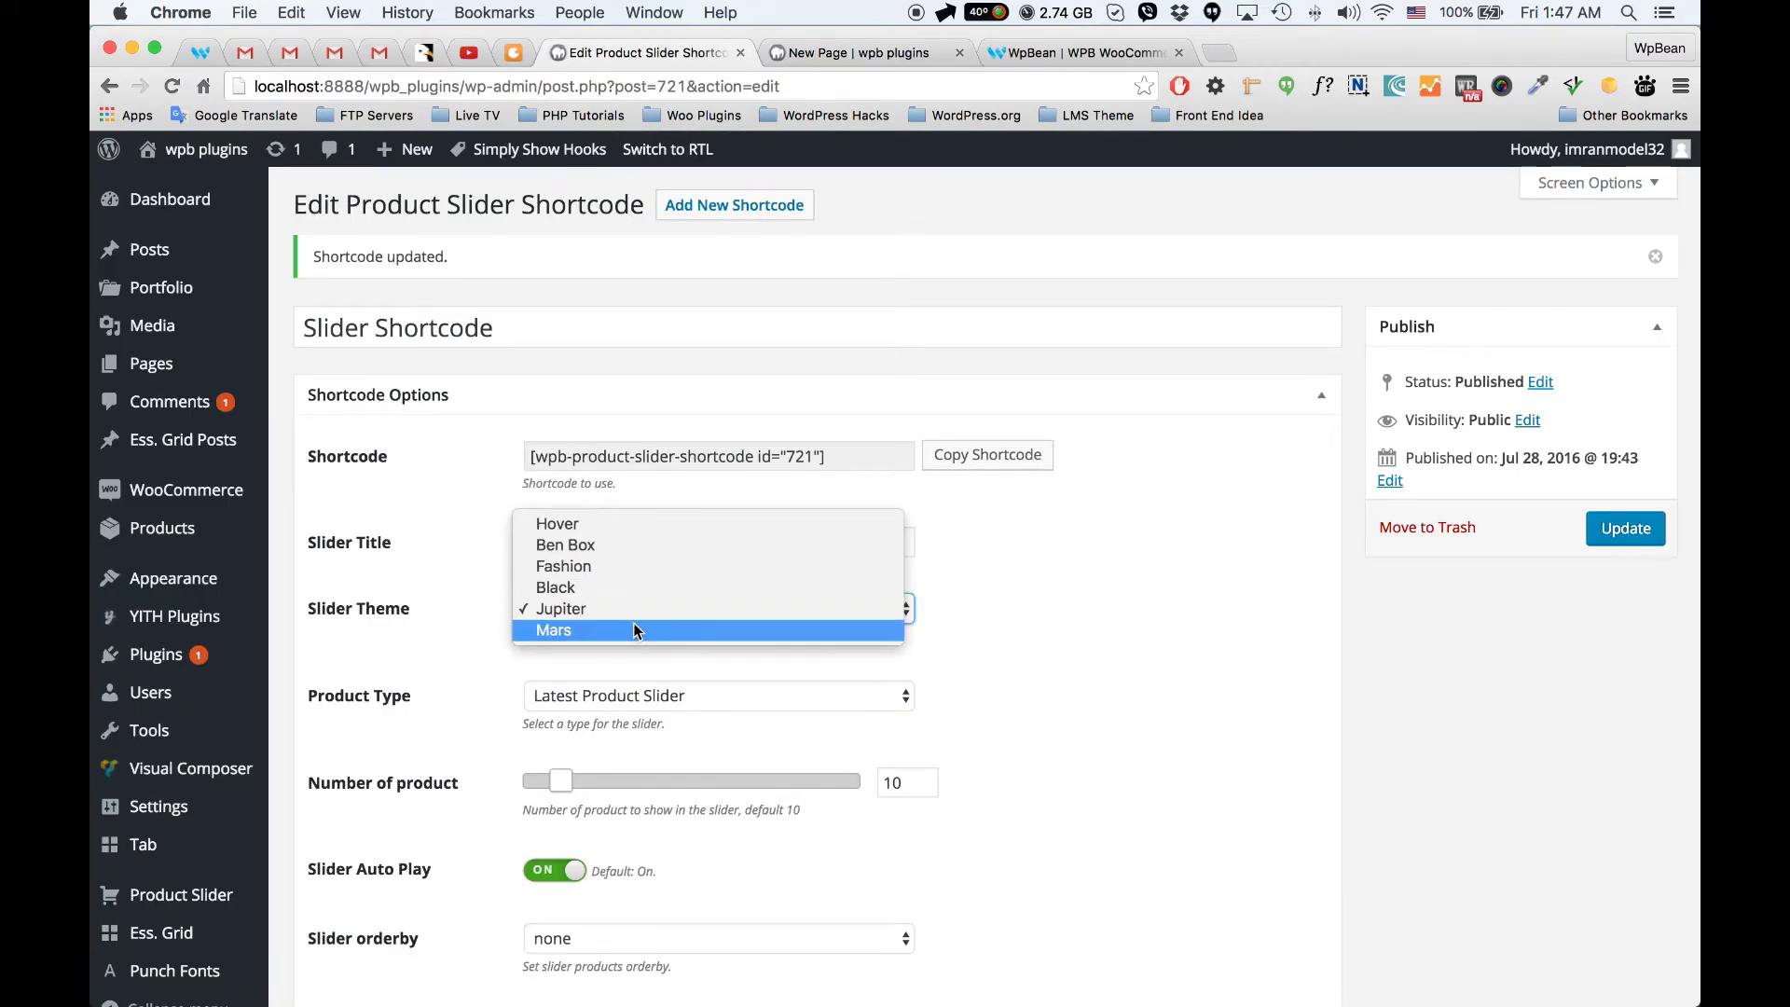
{"action": "left_click", "coordinate": [631, 631]}
{"action": "left_click", "coordinate": [1596, 541]}
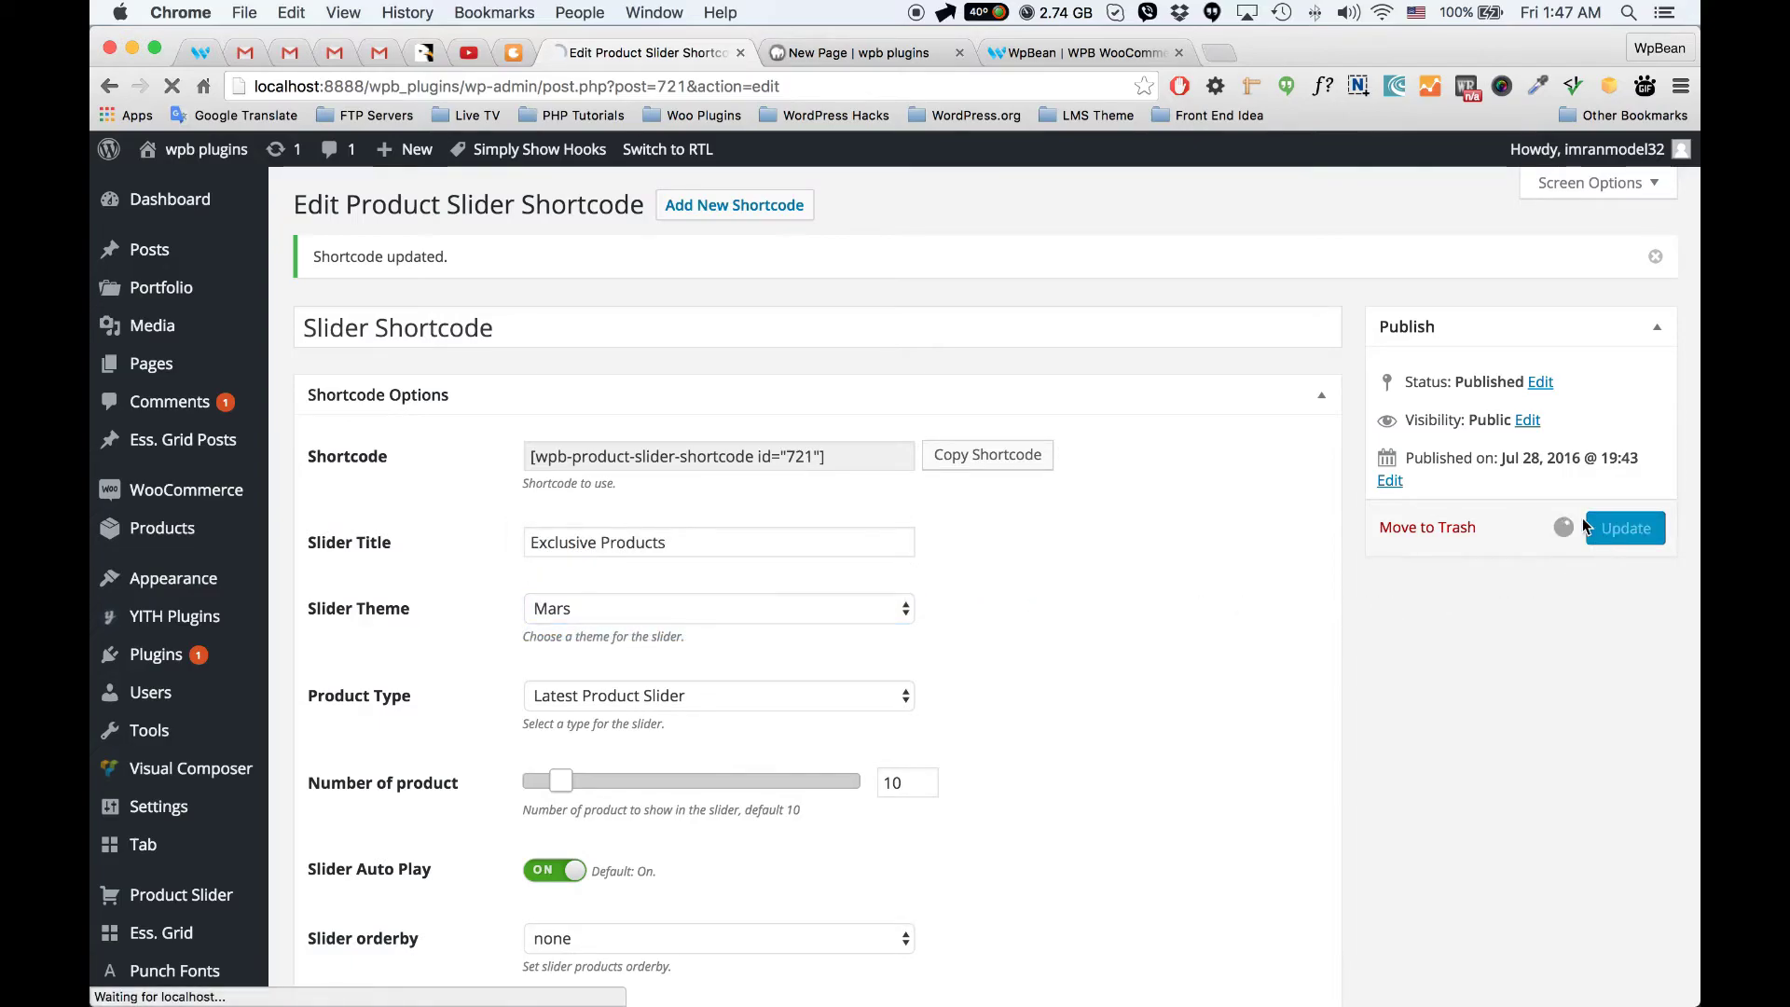
{"action": "left_click", "coordinate": [809, 58]}
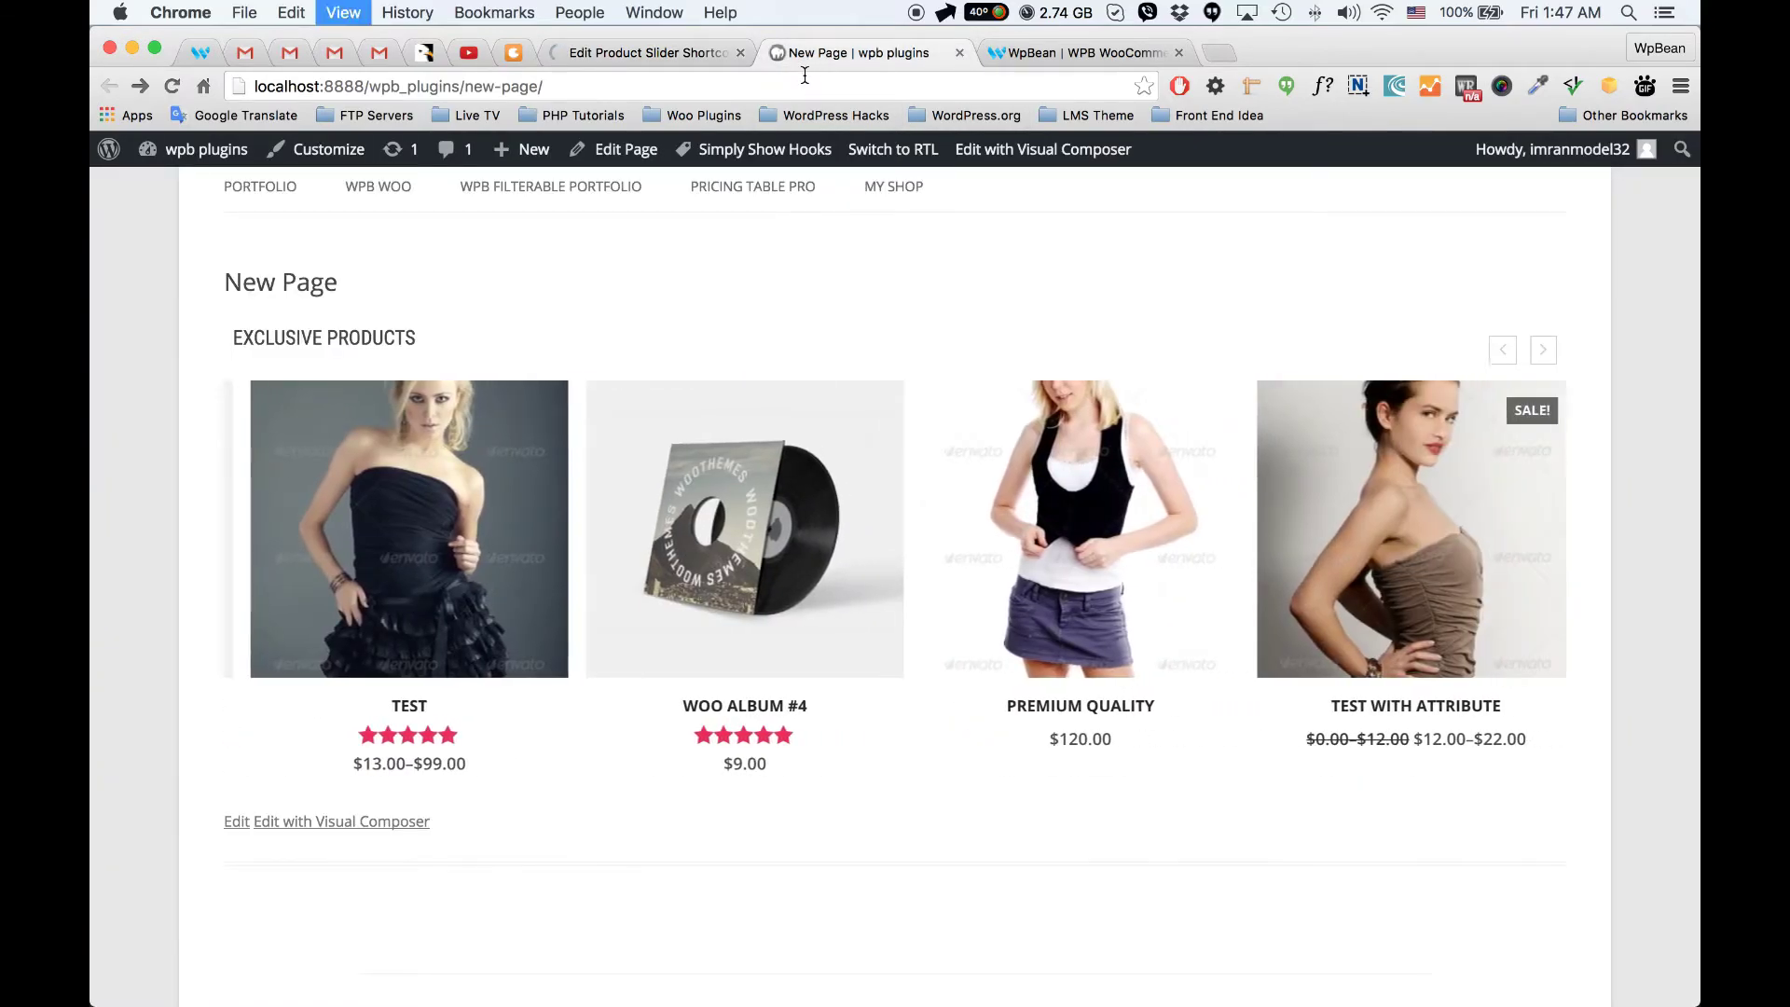
{"action": "key", "text": "super+r"}
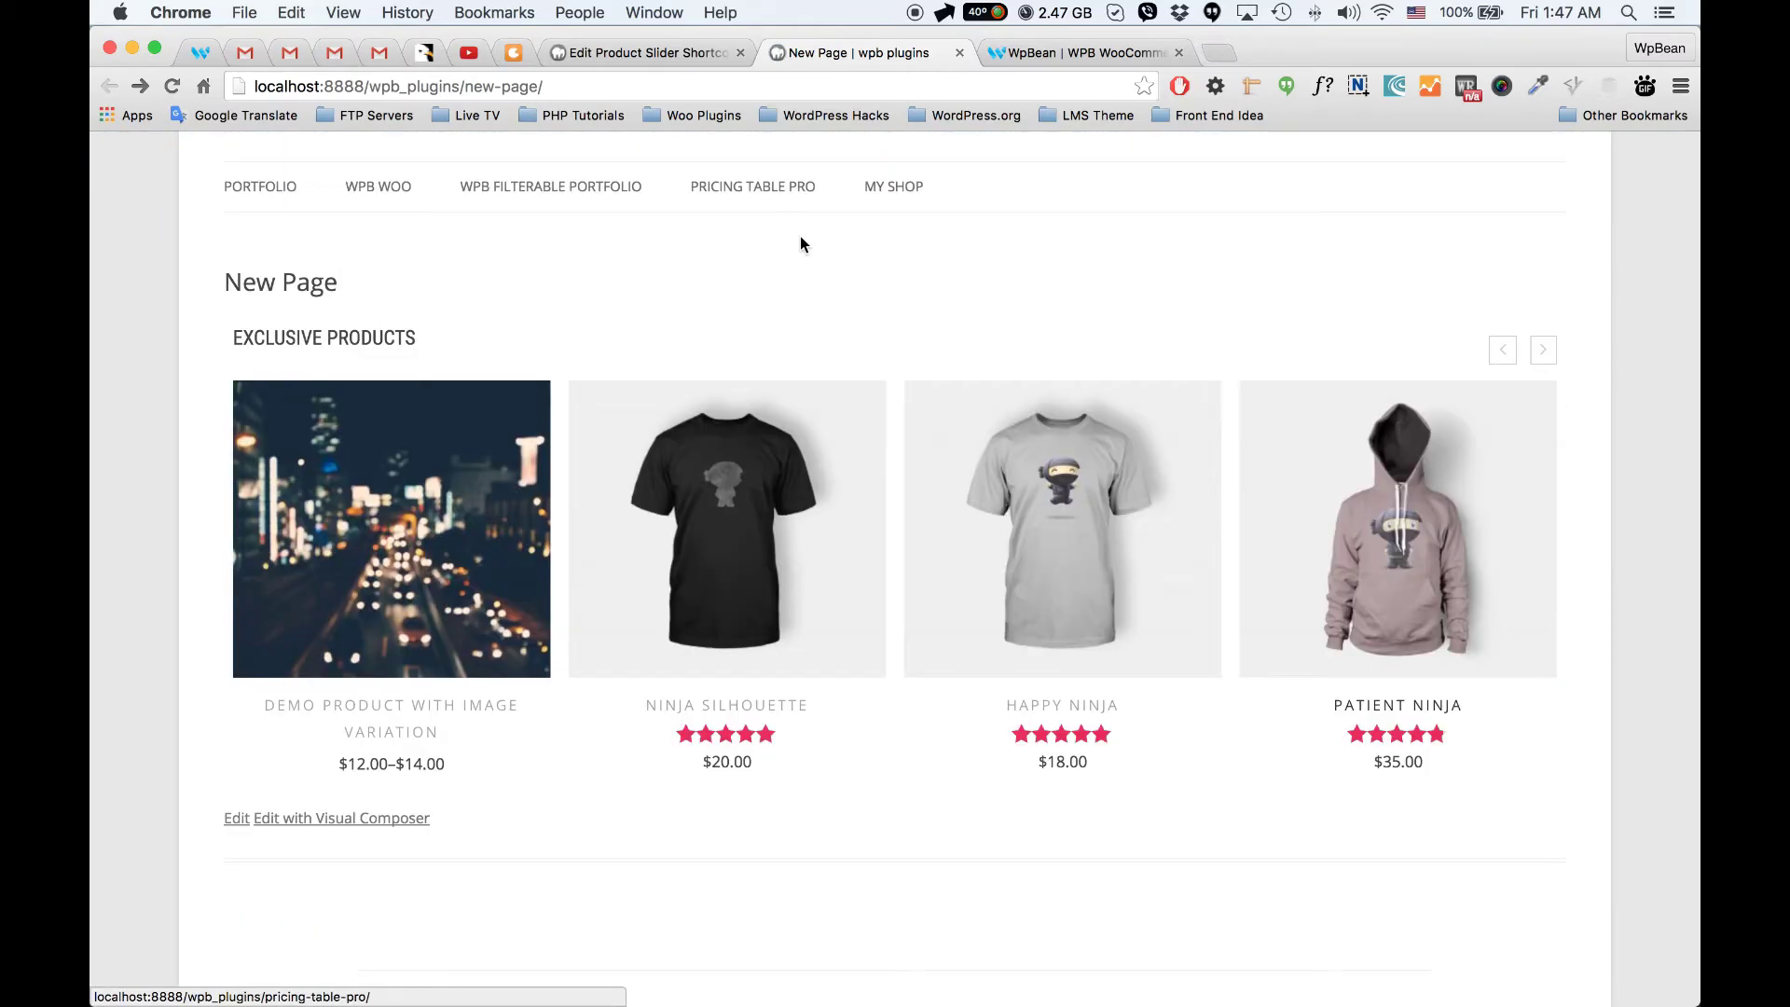
{"action": "mouse_move", "coordinate": [713, 621]}
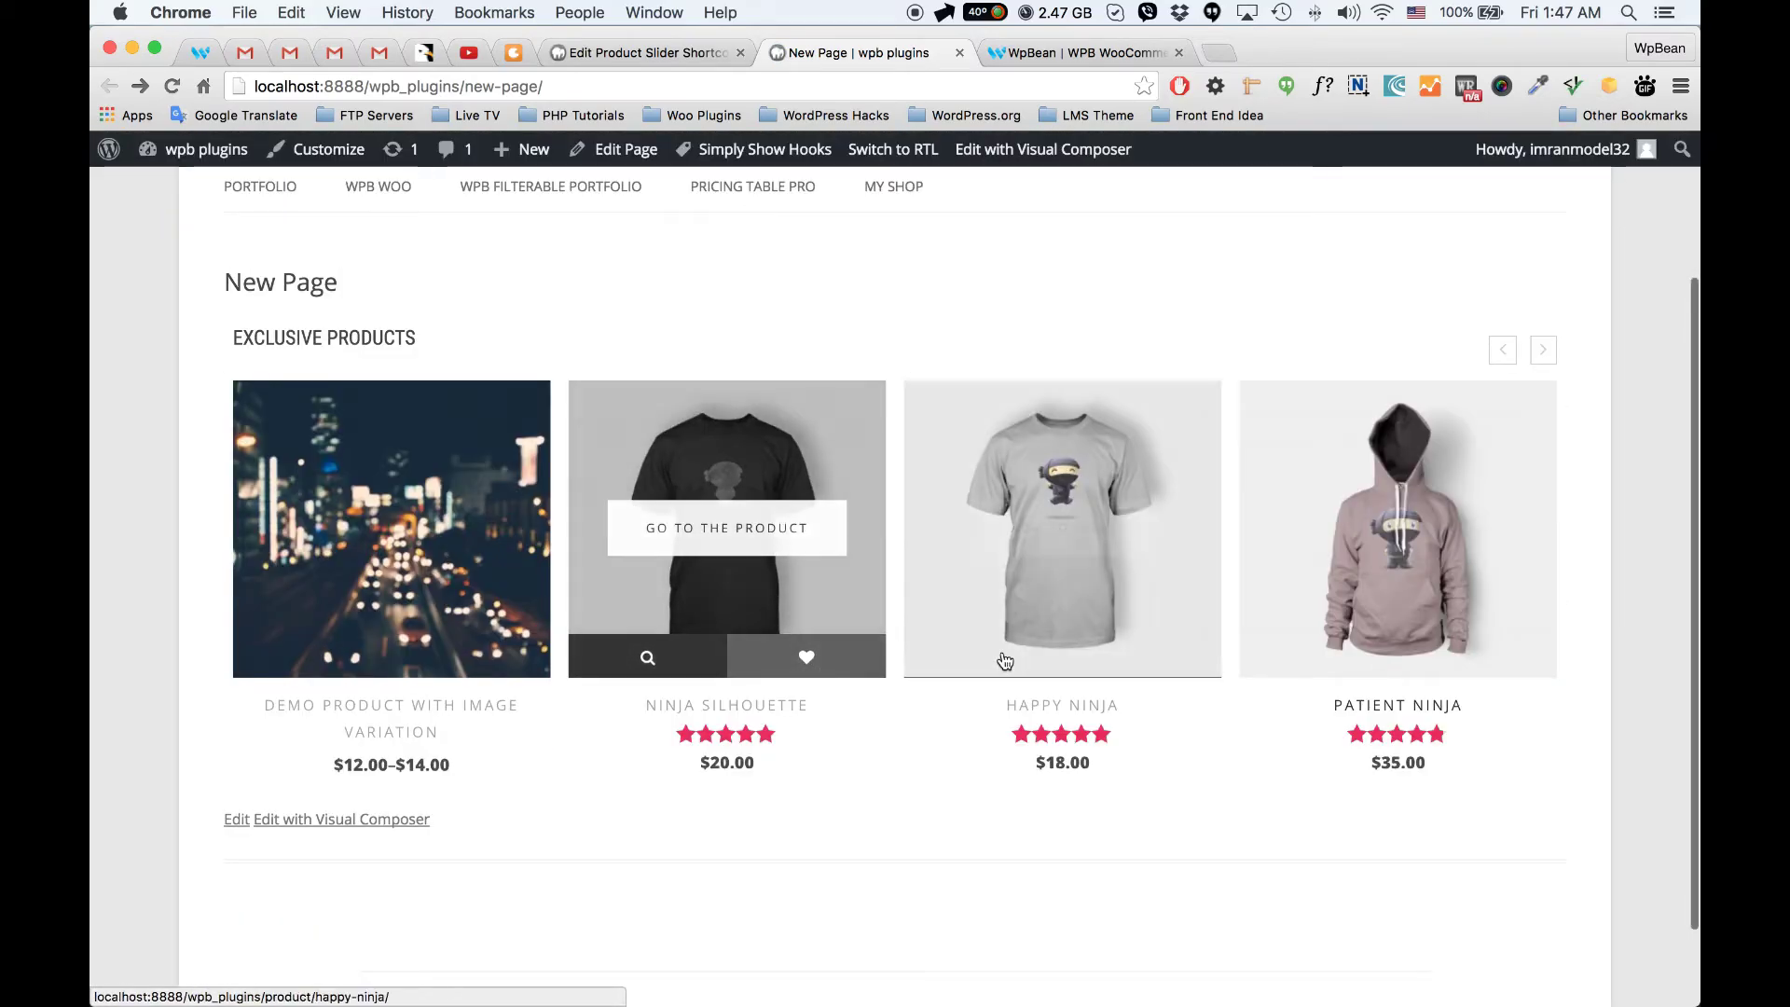
{"action": "mouse_move", "coordinate": [1374, 660]}
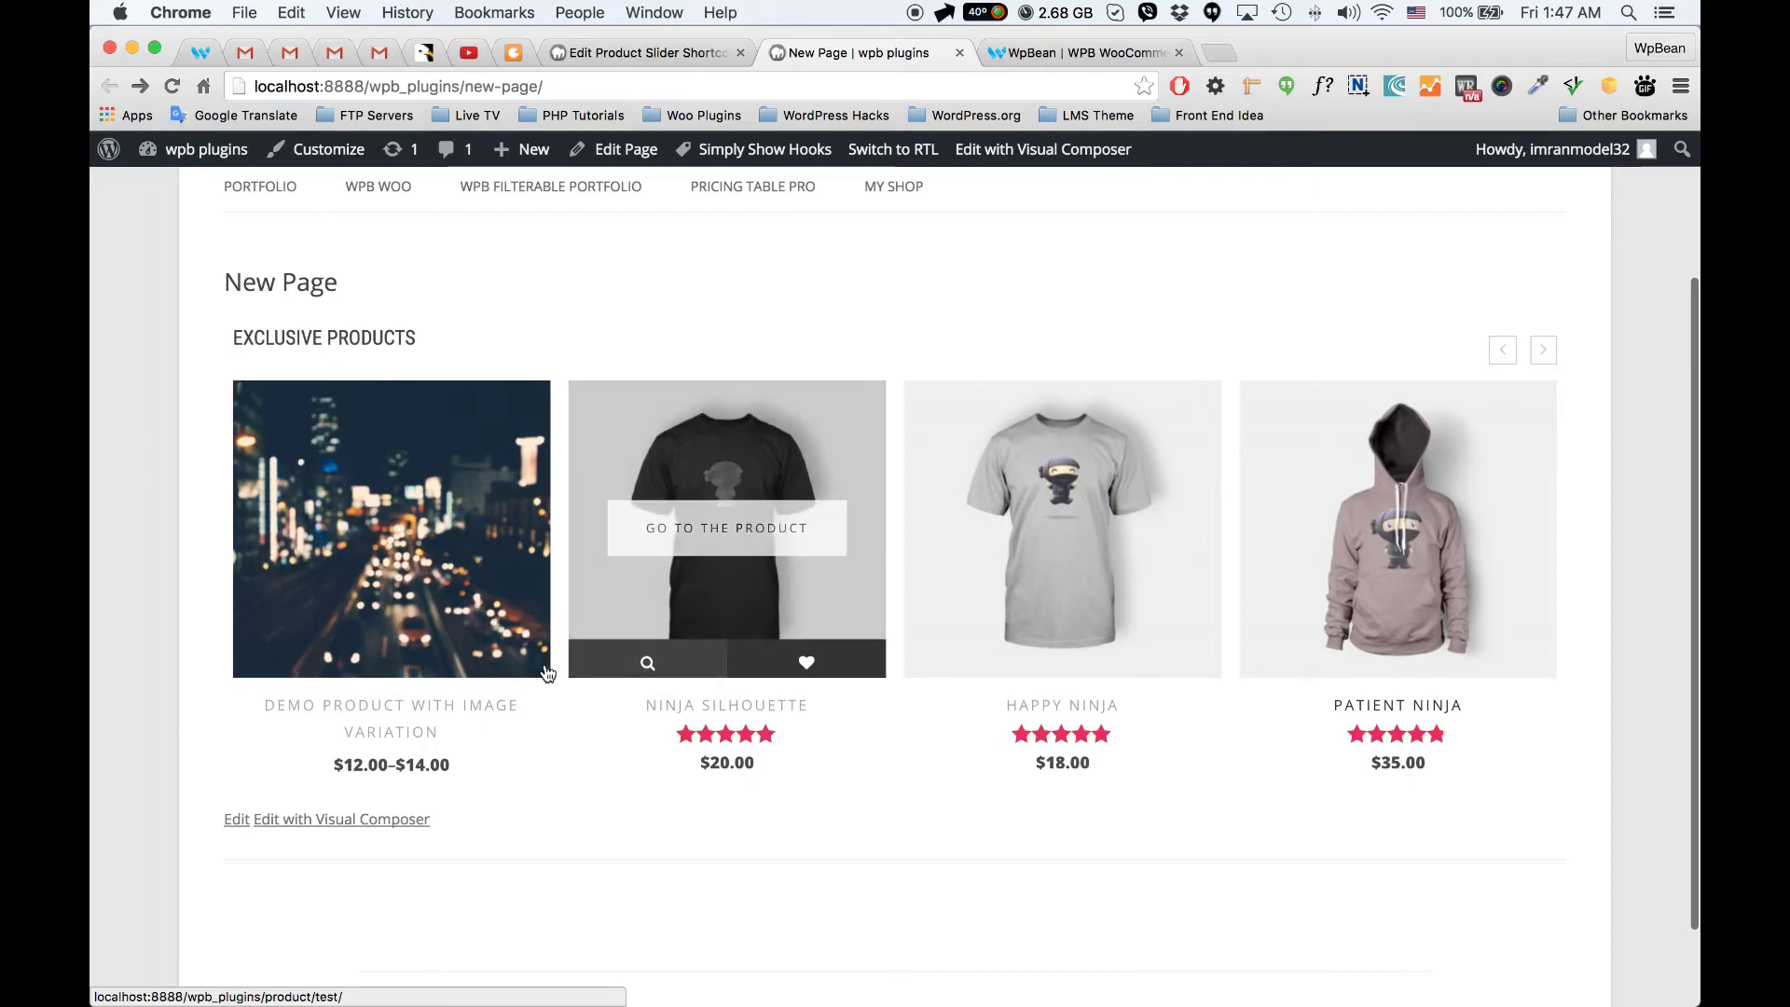
{"action": "left_click", "coordinate": [596, 53]}
Step: Apply the Fashion slider theme, update, and slide through the carousel on the reloaded New Page
{"action": "left_click", "coordinate": [611, 601]}
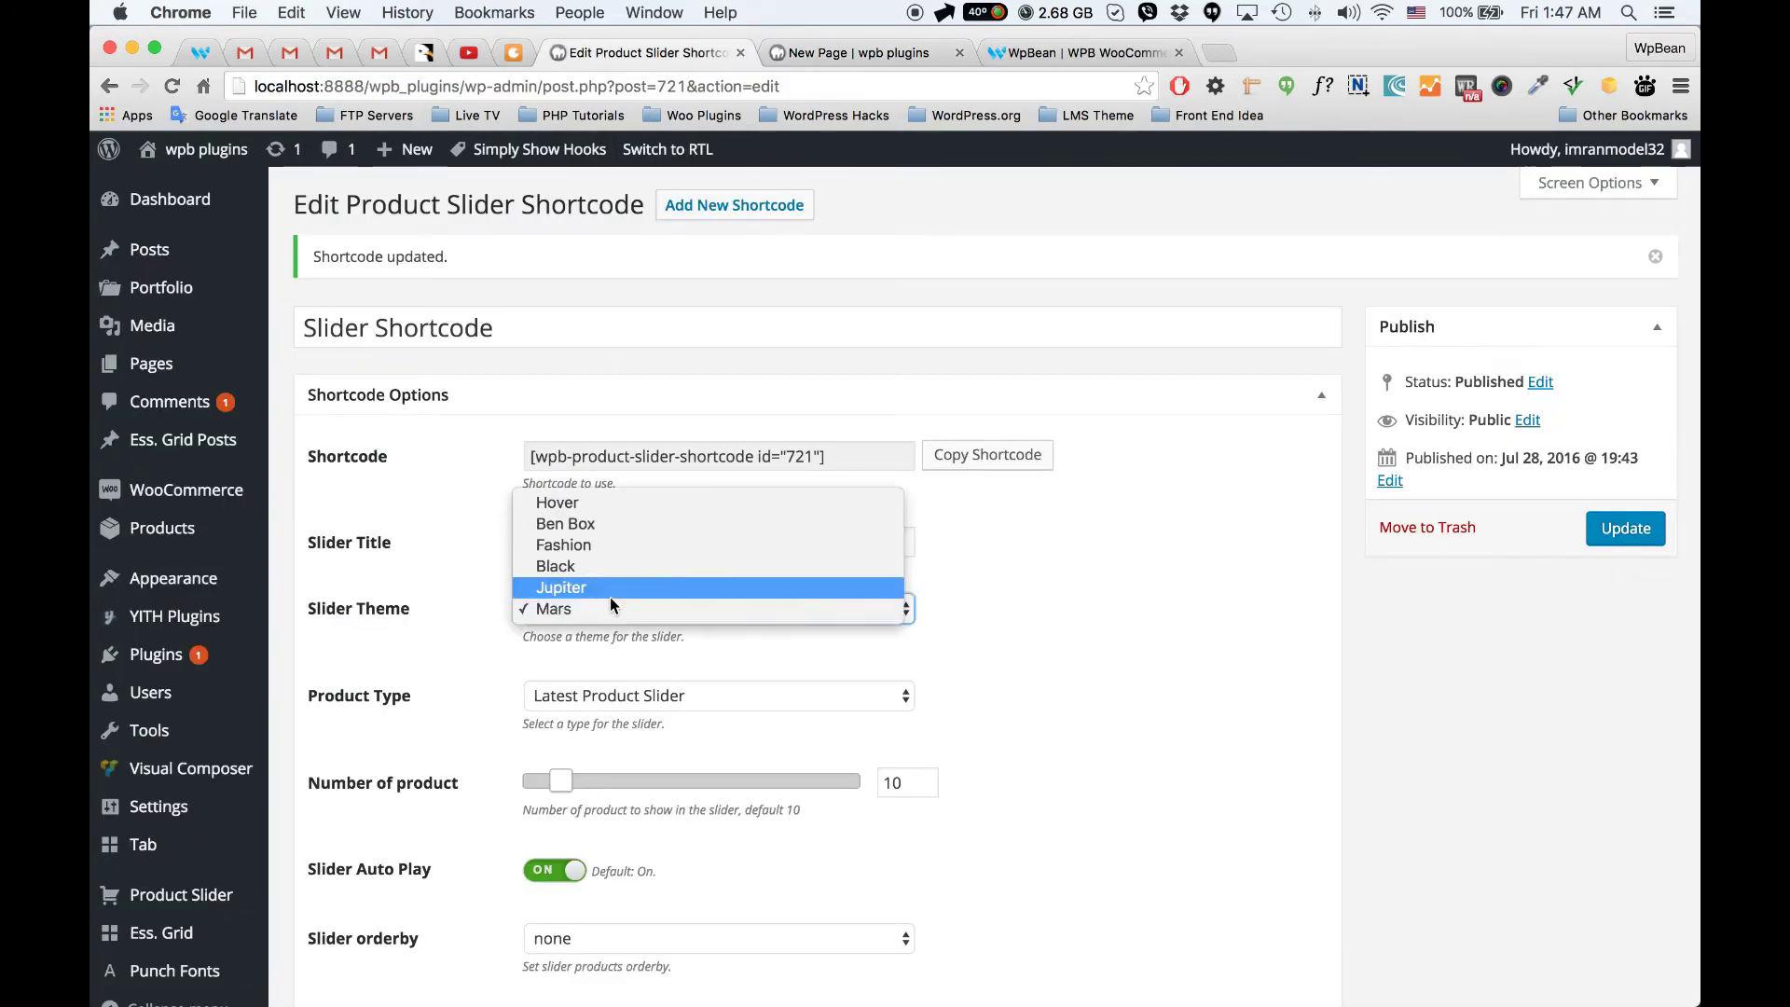
{"action": "left_click", "coordinate": [602, 546]}
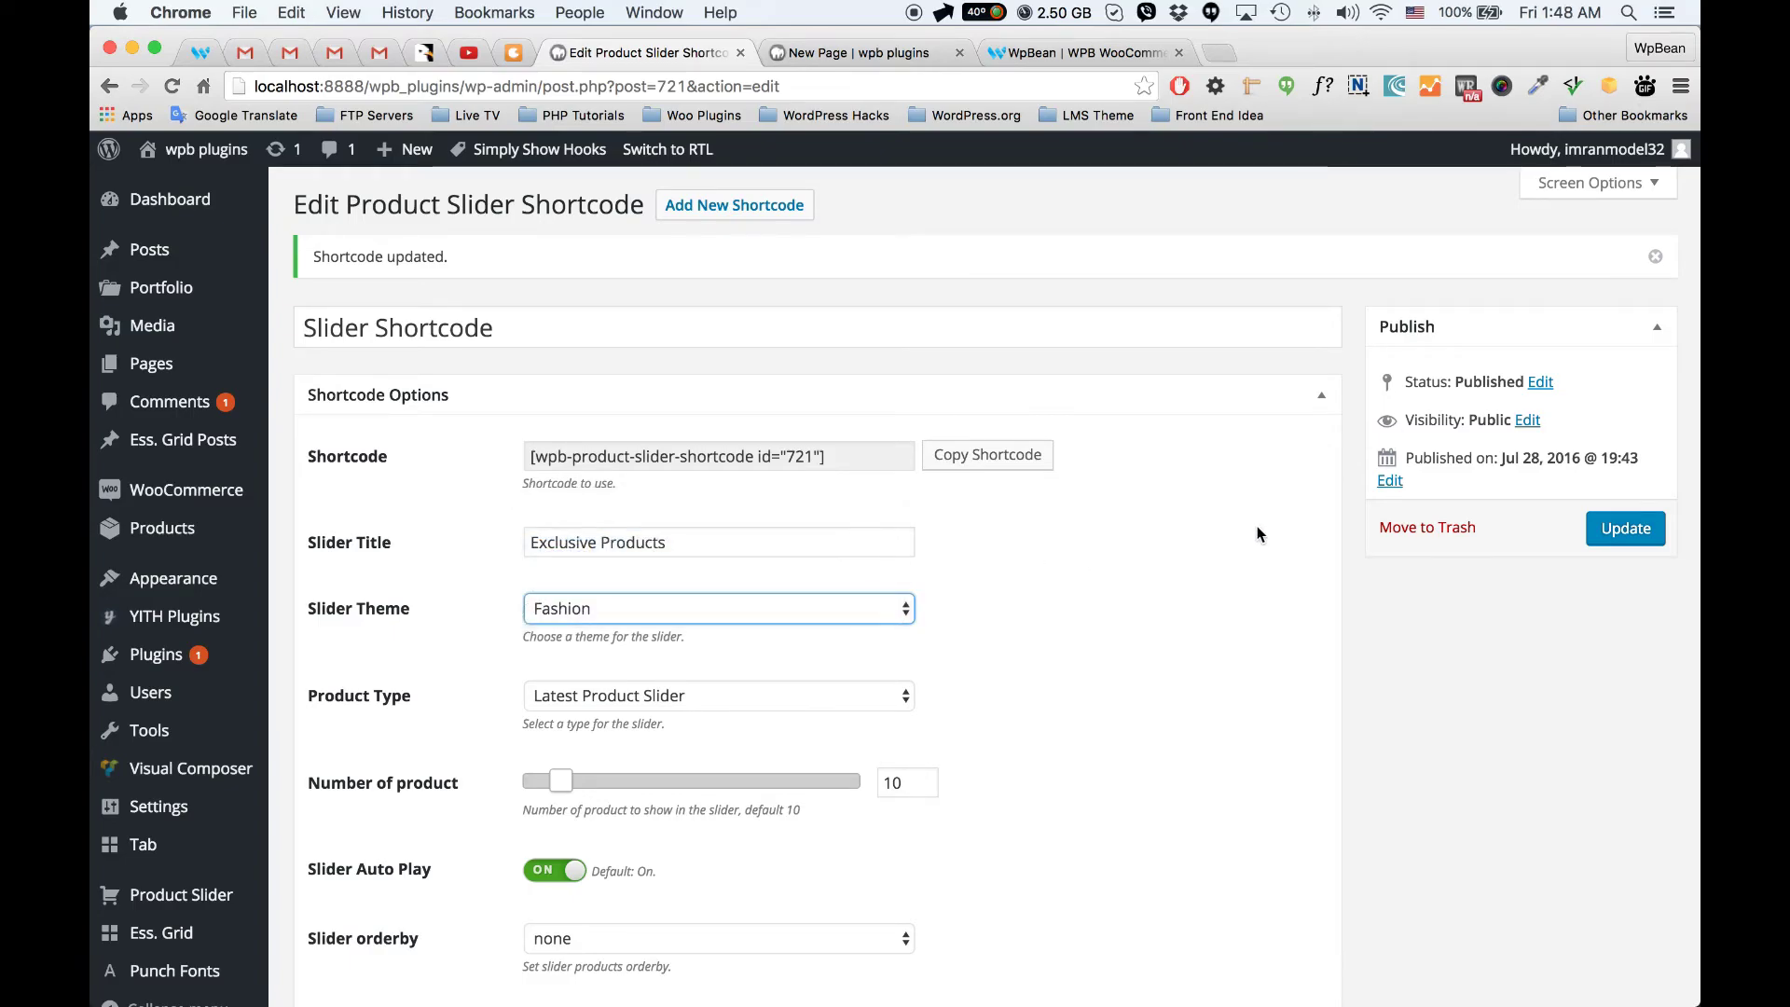
{"action": "left_click", "coordinate": [1613, 539]}
{"action": "left_click", "coordinate": [874, 54]}
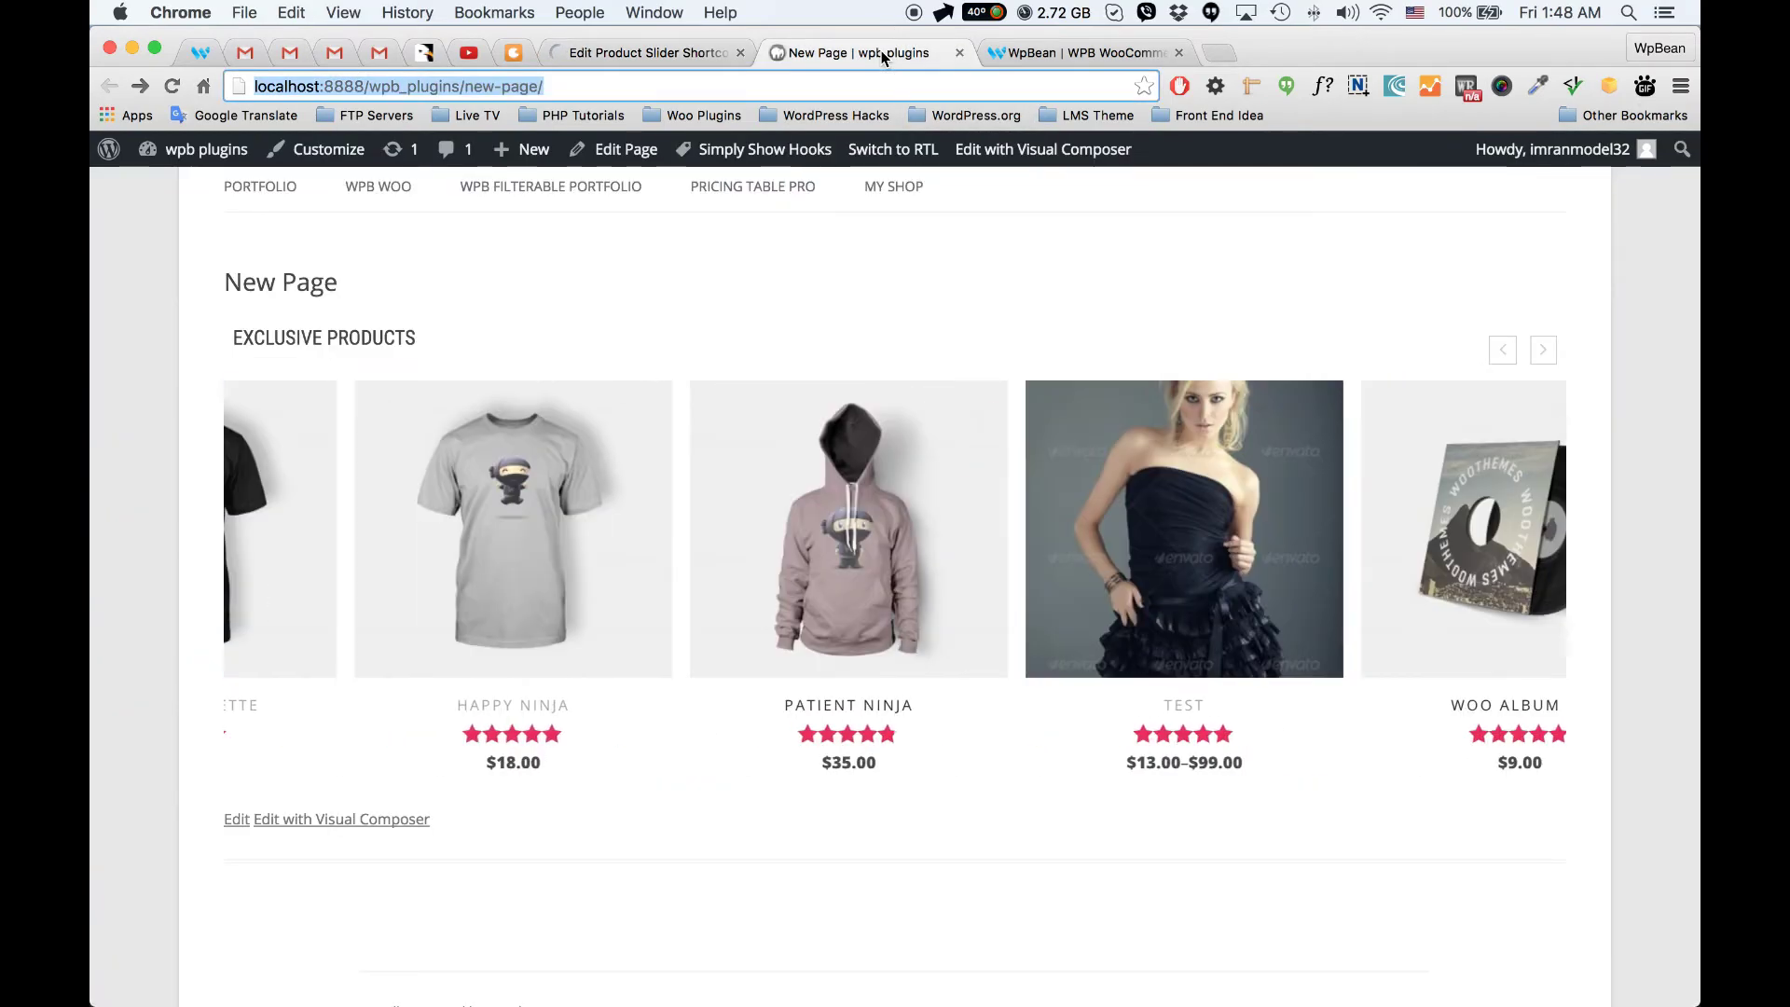
{"action": "key", "text": "Return"}
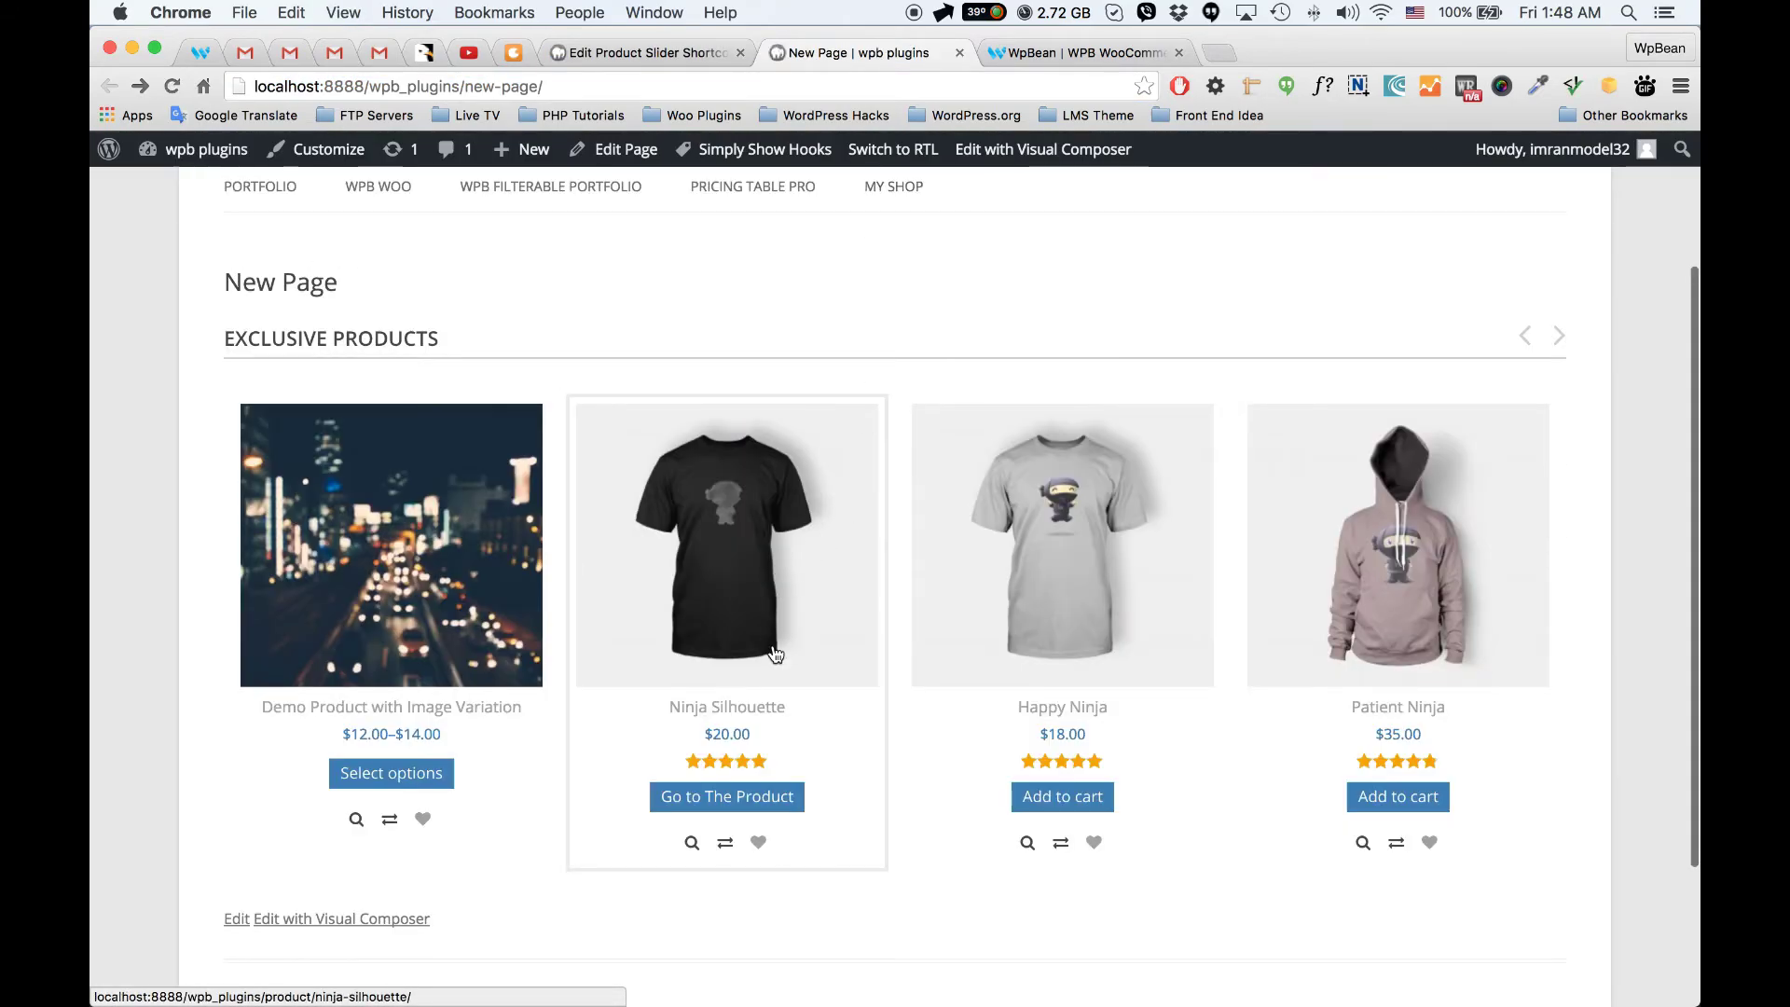
{"action": "left_click_drag", "start_coordinate": [1299, 680], "coordinate": [690, 652]}
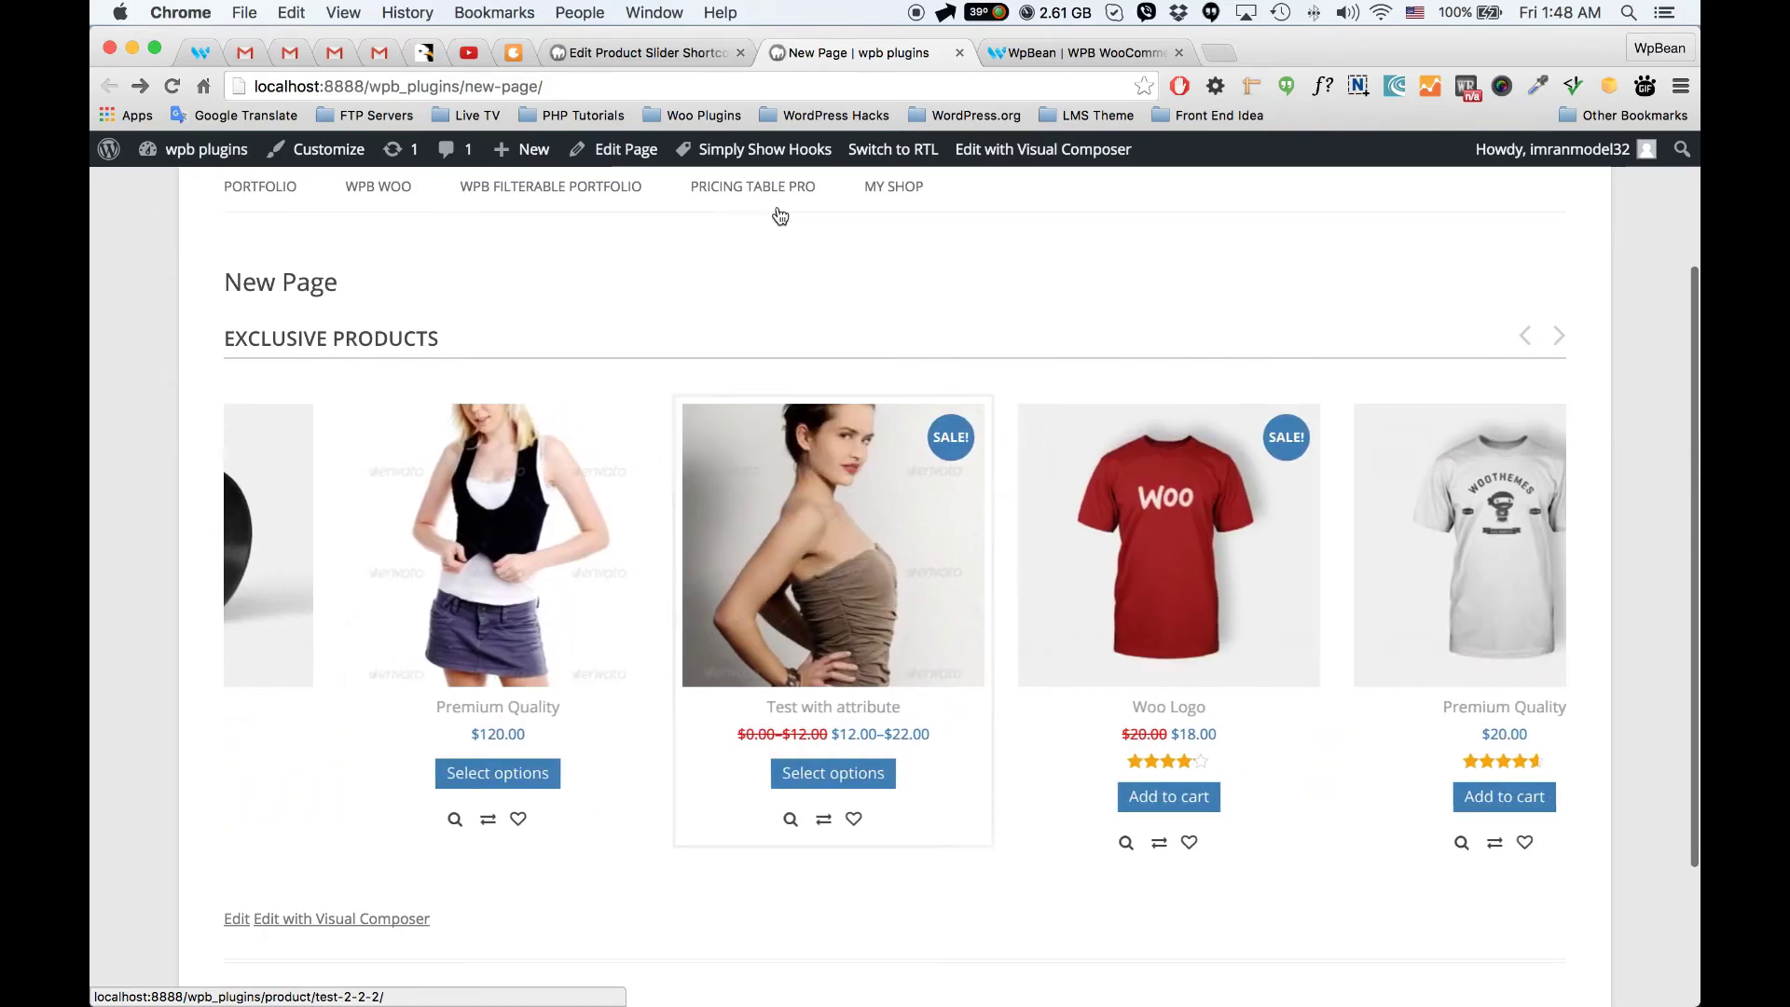
Step: Review the shortcode settings again, then bring up New Page's Edit Page screen
{"action": "left_click", "coordinate": [669, 54]}
{"action": "scroll", "coordinate": [797, 481], "scroll_direction": "down", "scroll_amount": 5}
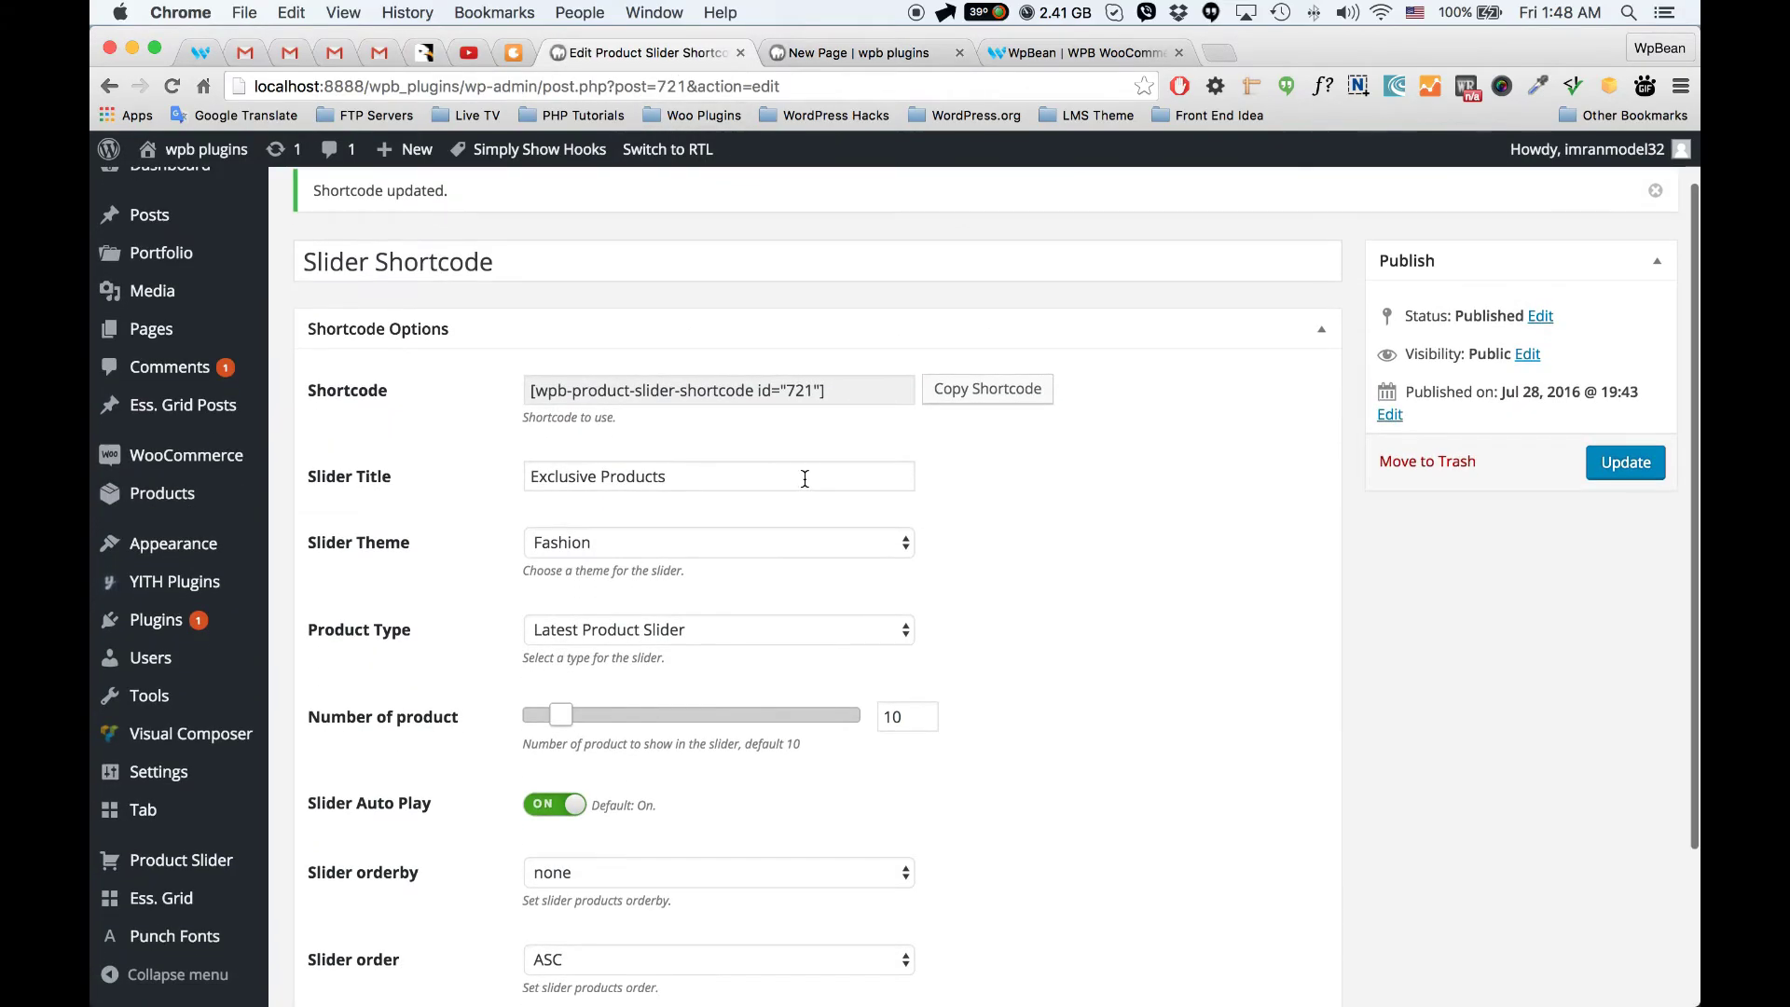
{"action": "scroll", "coordinate": [839, 463], "scroll_direction": "up", "scroll_amount": 5}
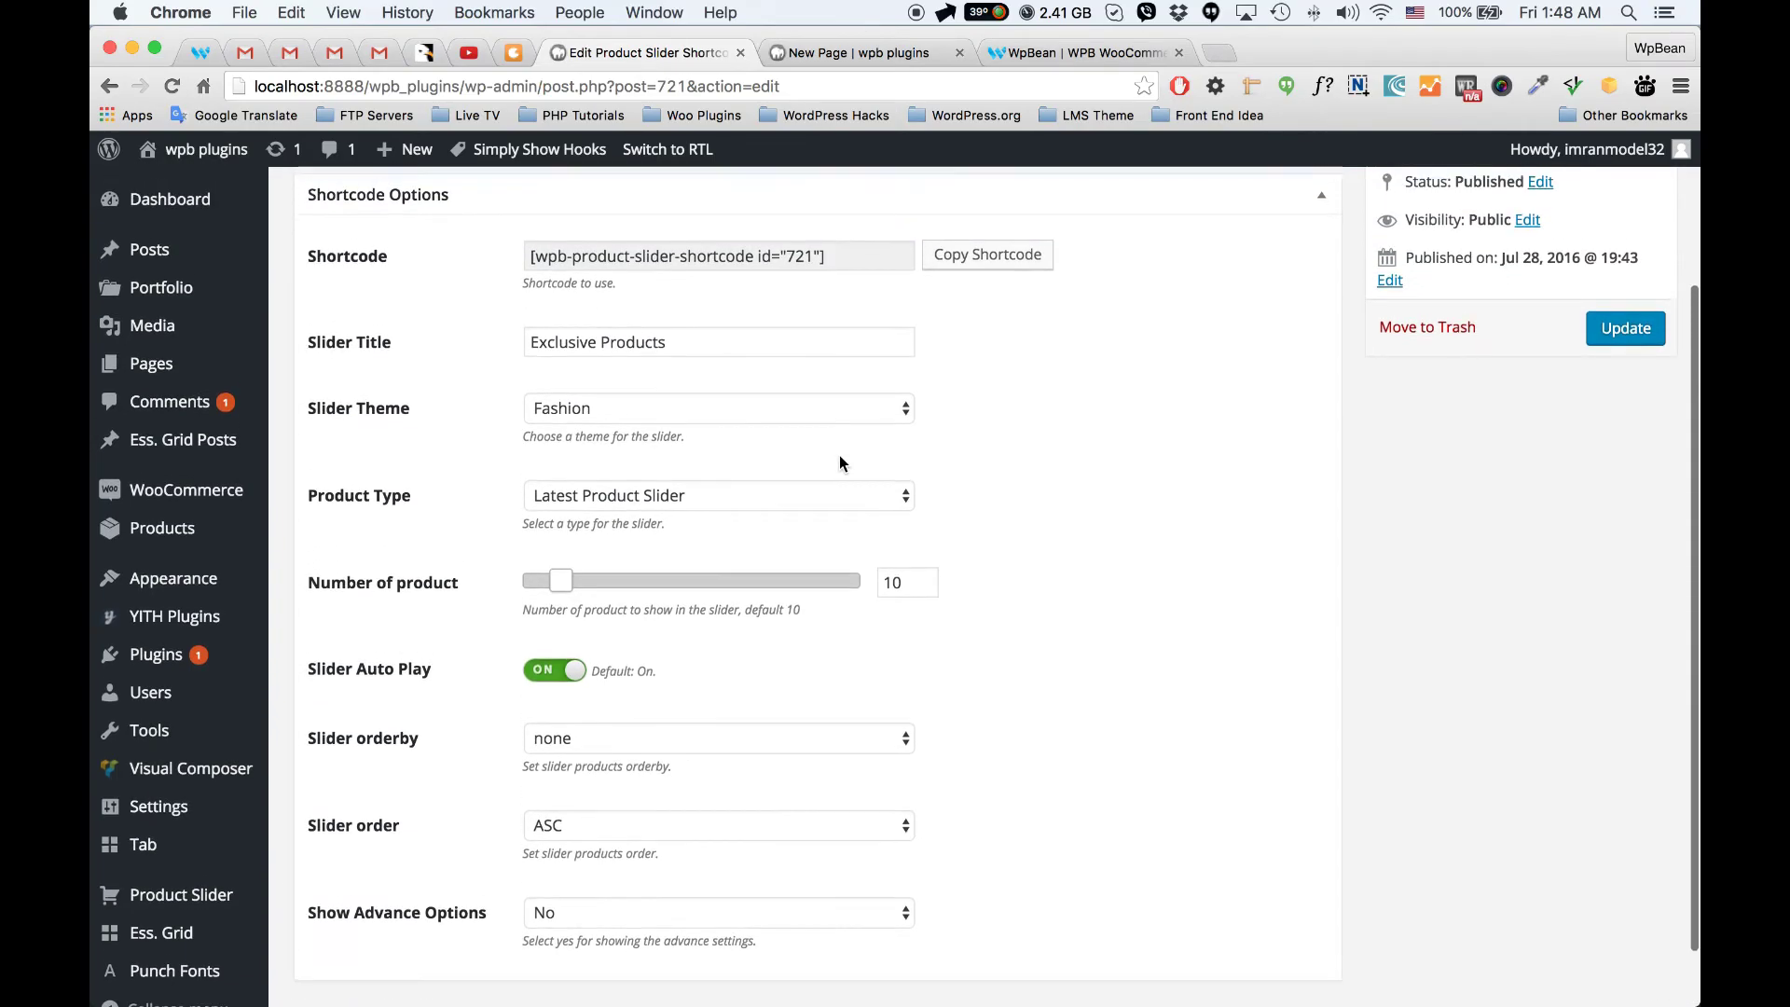
{"action": "left_click", "coordinate": [822, 54]}
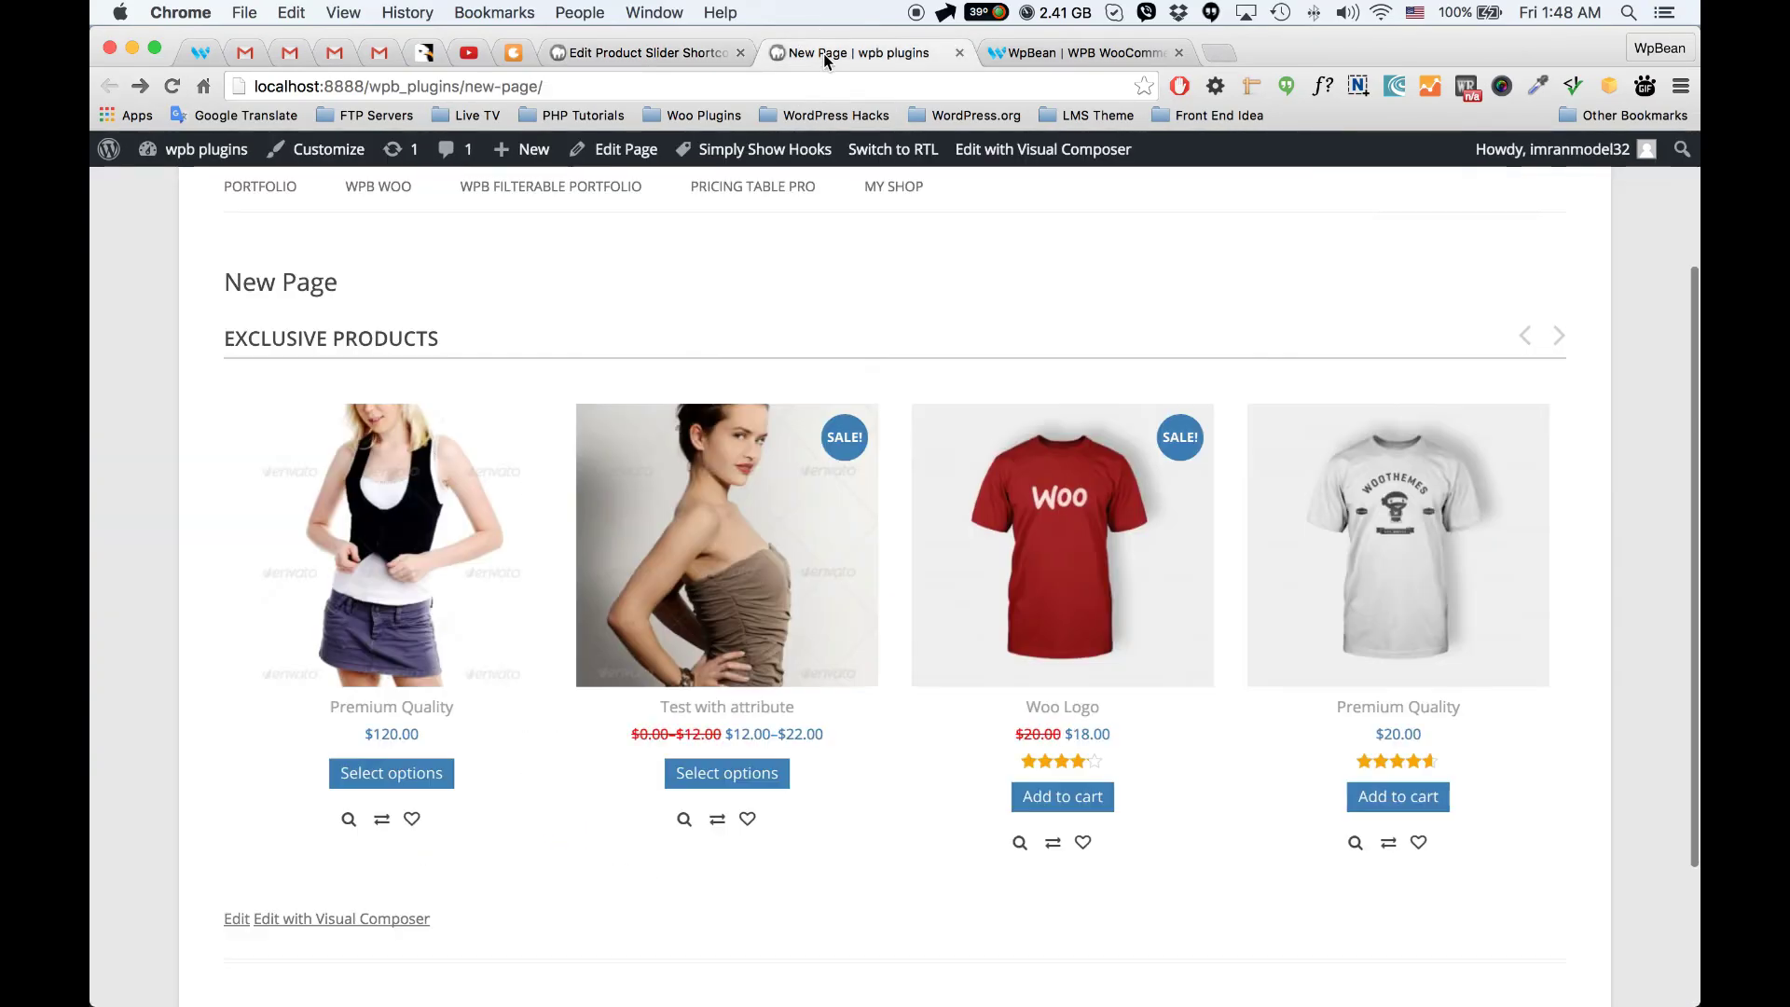
{"action": "scroll", "coordinate": [751, 216], "scroll_direction": "up", "scroll_amount": 4}
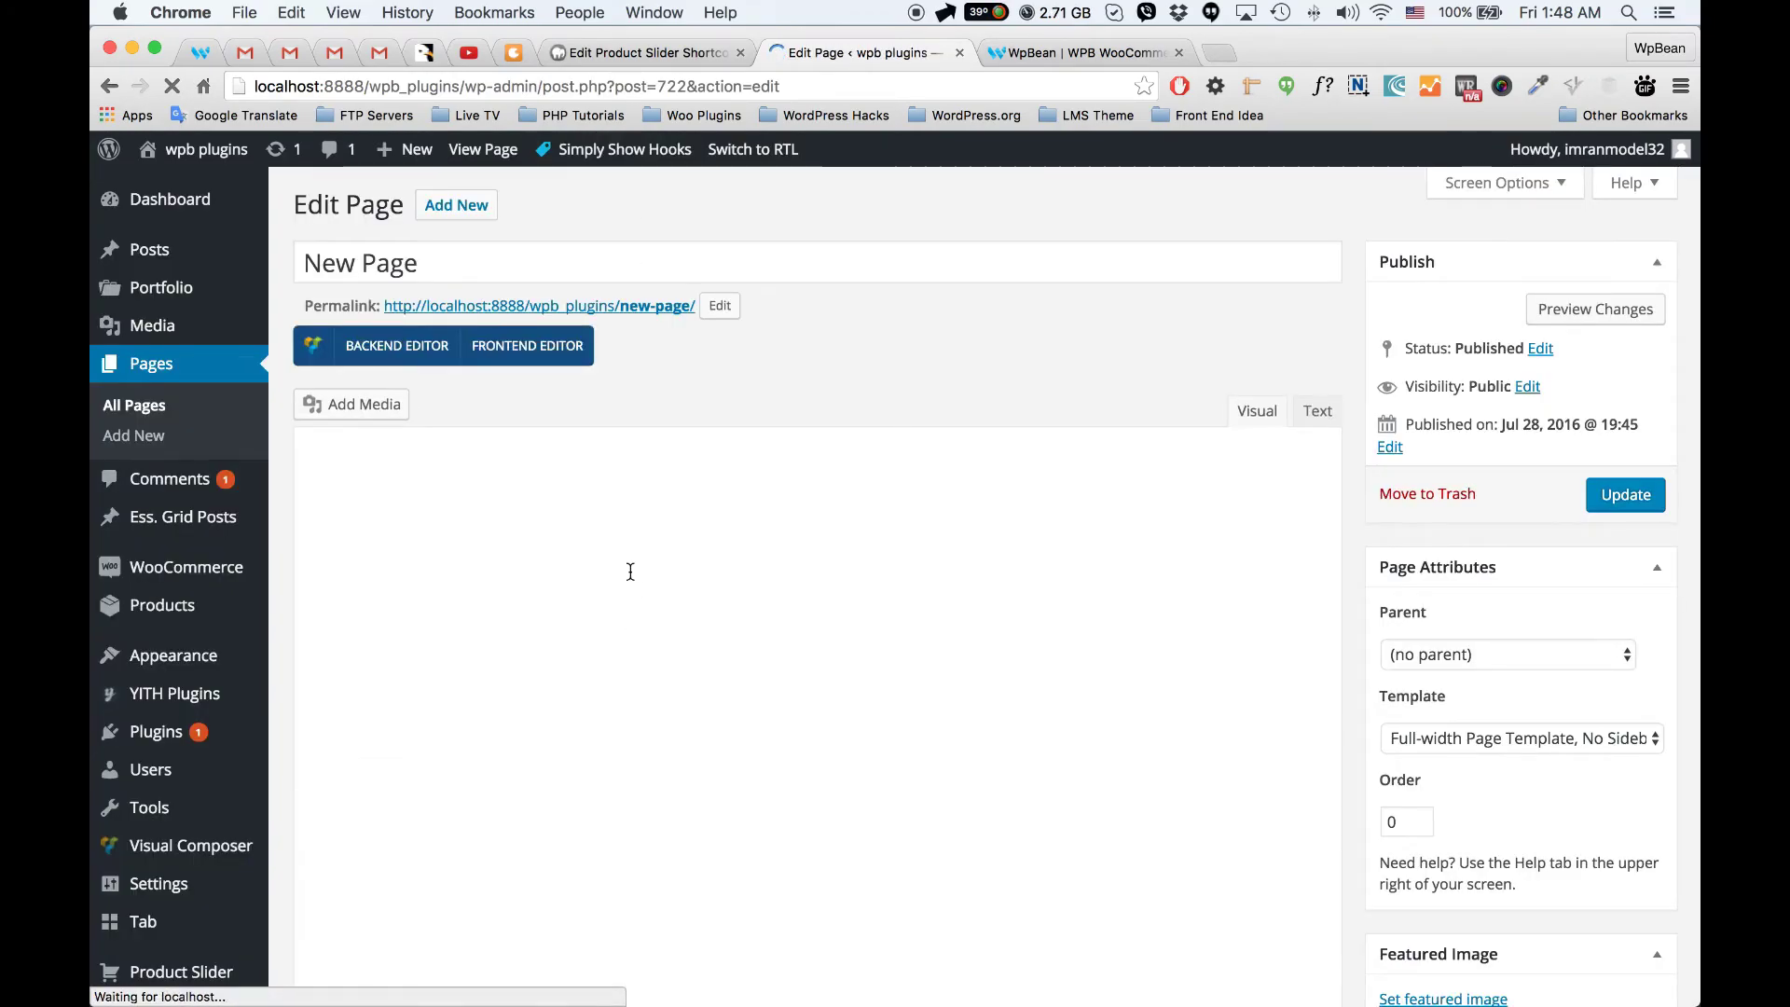
Step: Delete the pasted shortcode and add a Products slider element in the Visual Composer backend editor
{"action": "left_click_drag", "start_coordinate": [639, 532], "coordinate": [292, 524]}
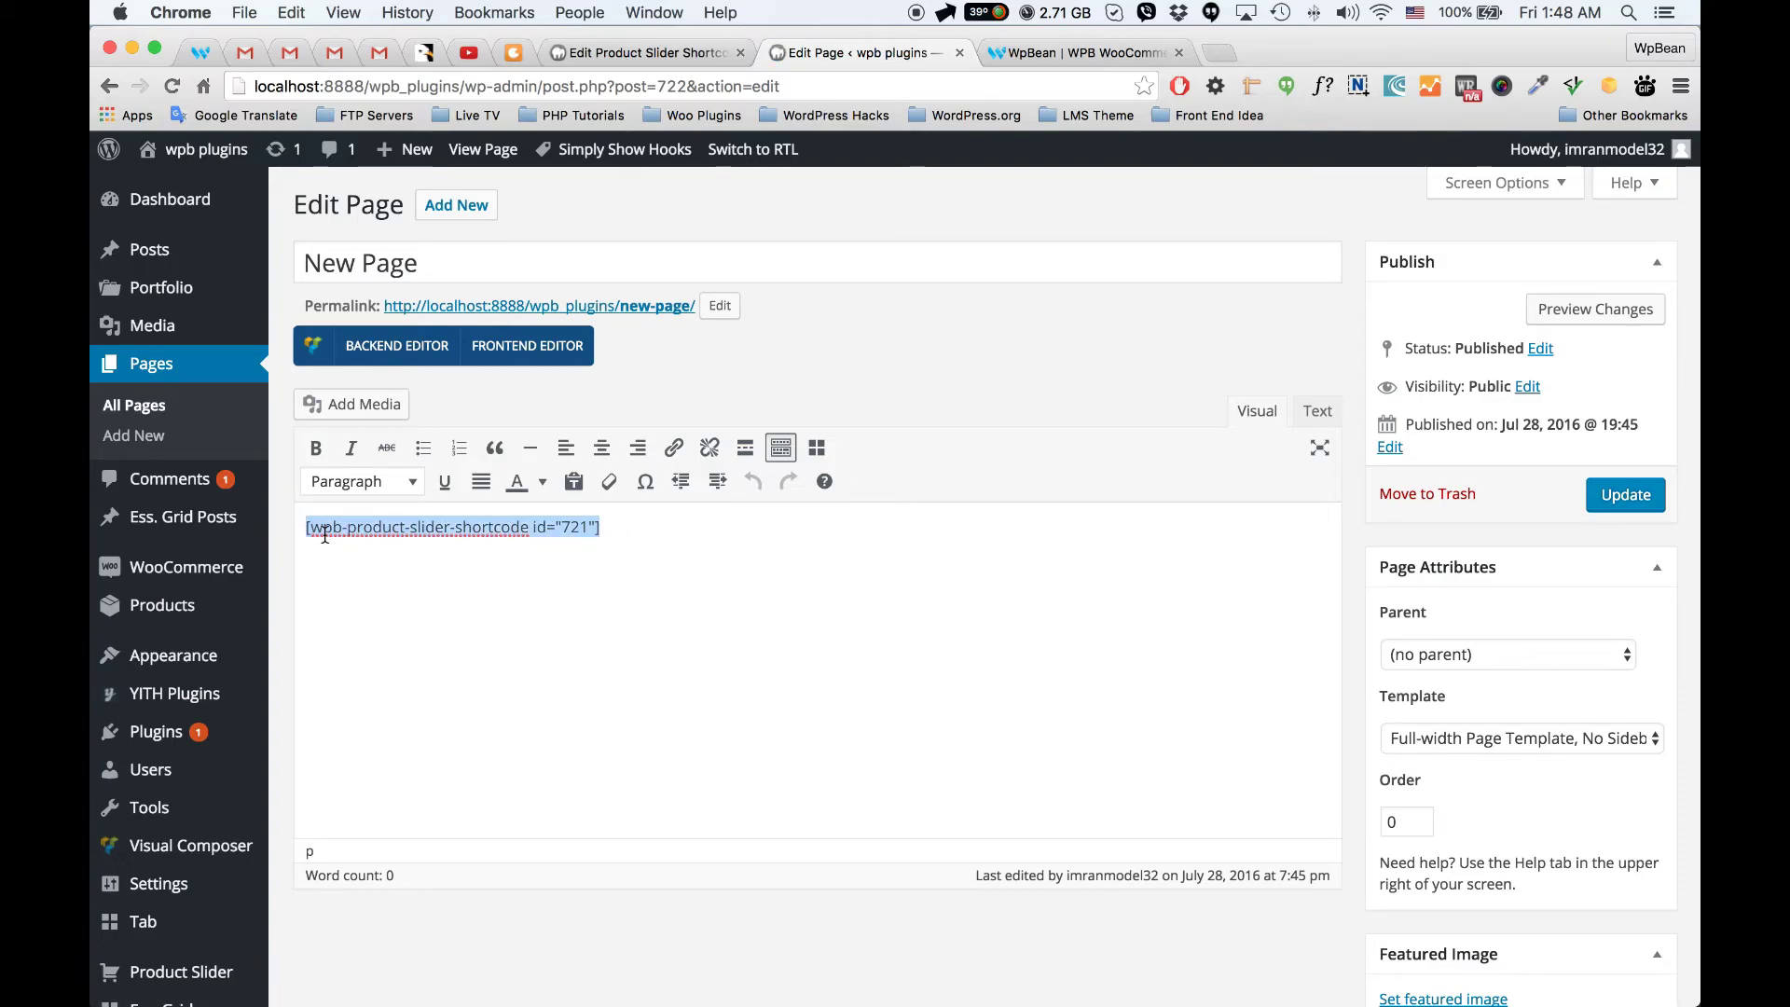
{"action": "key", "text": "BackSpace"}
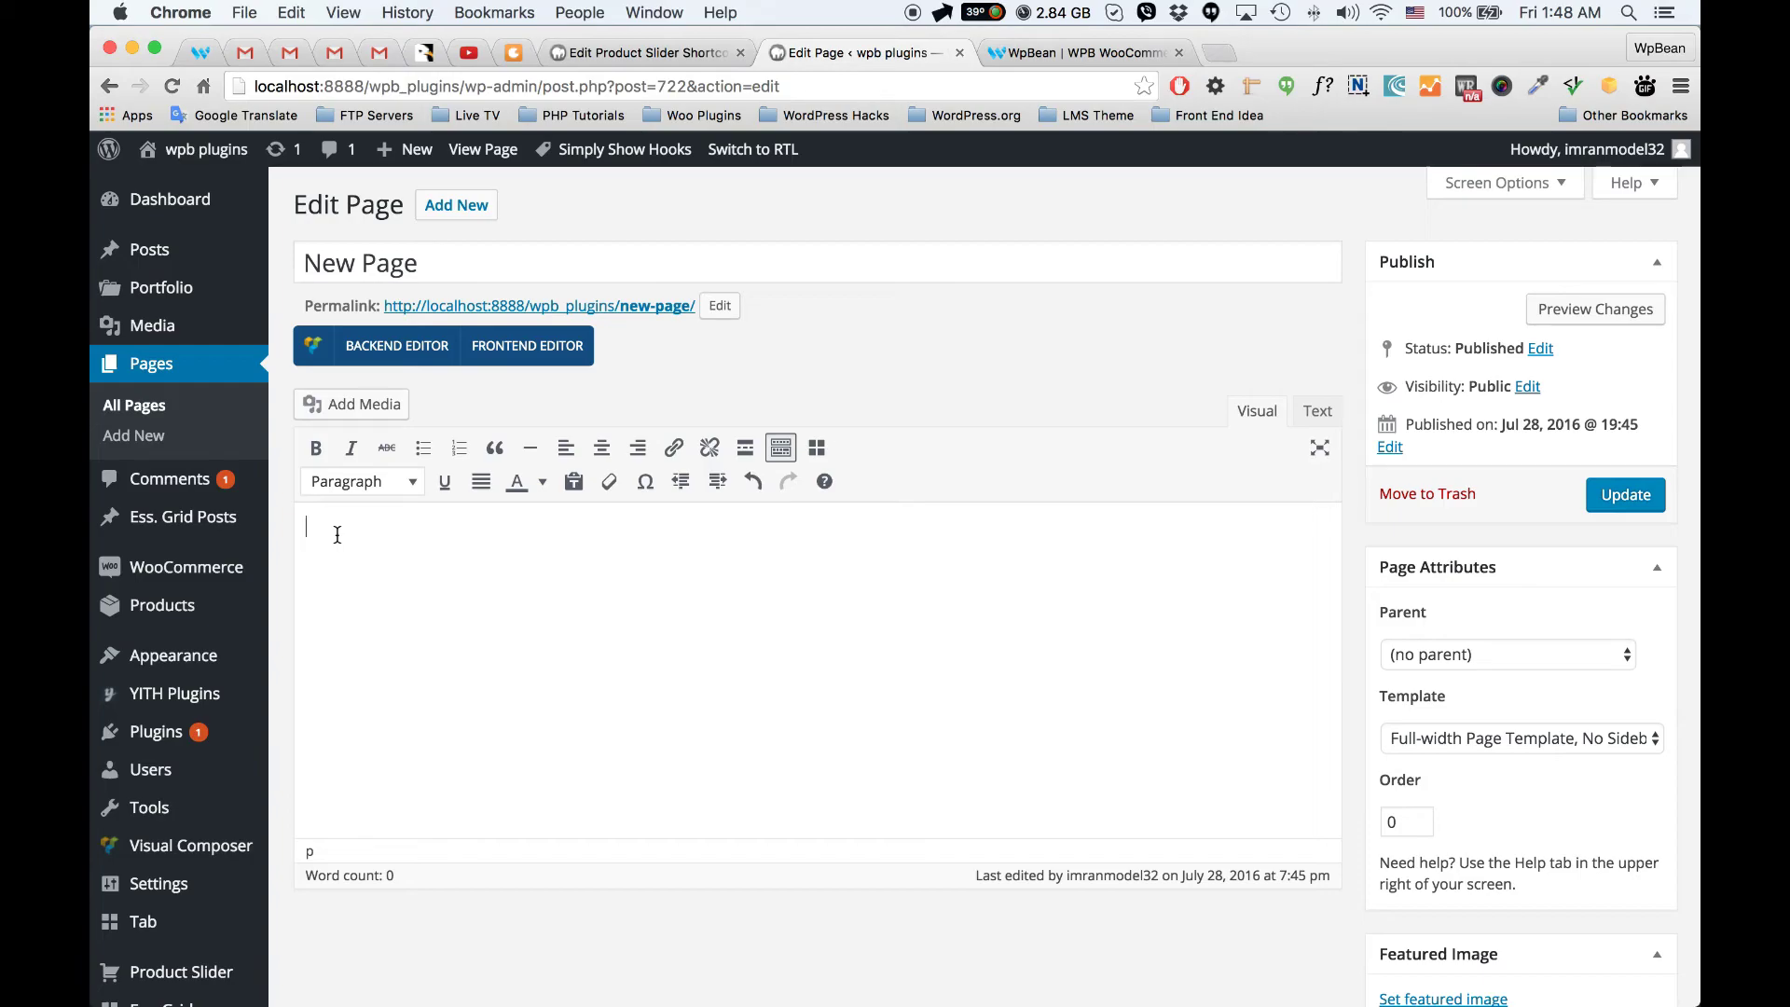
{"action": "left_click", "coordinate": [382, 346]}
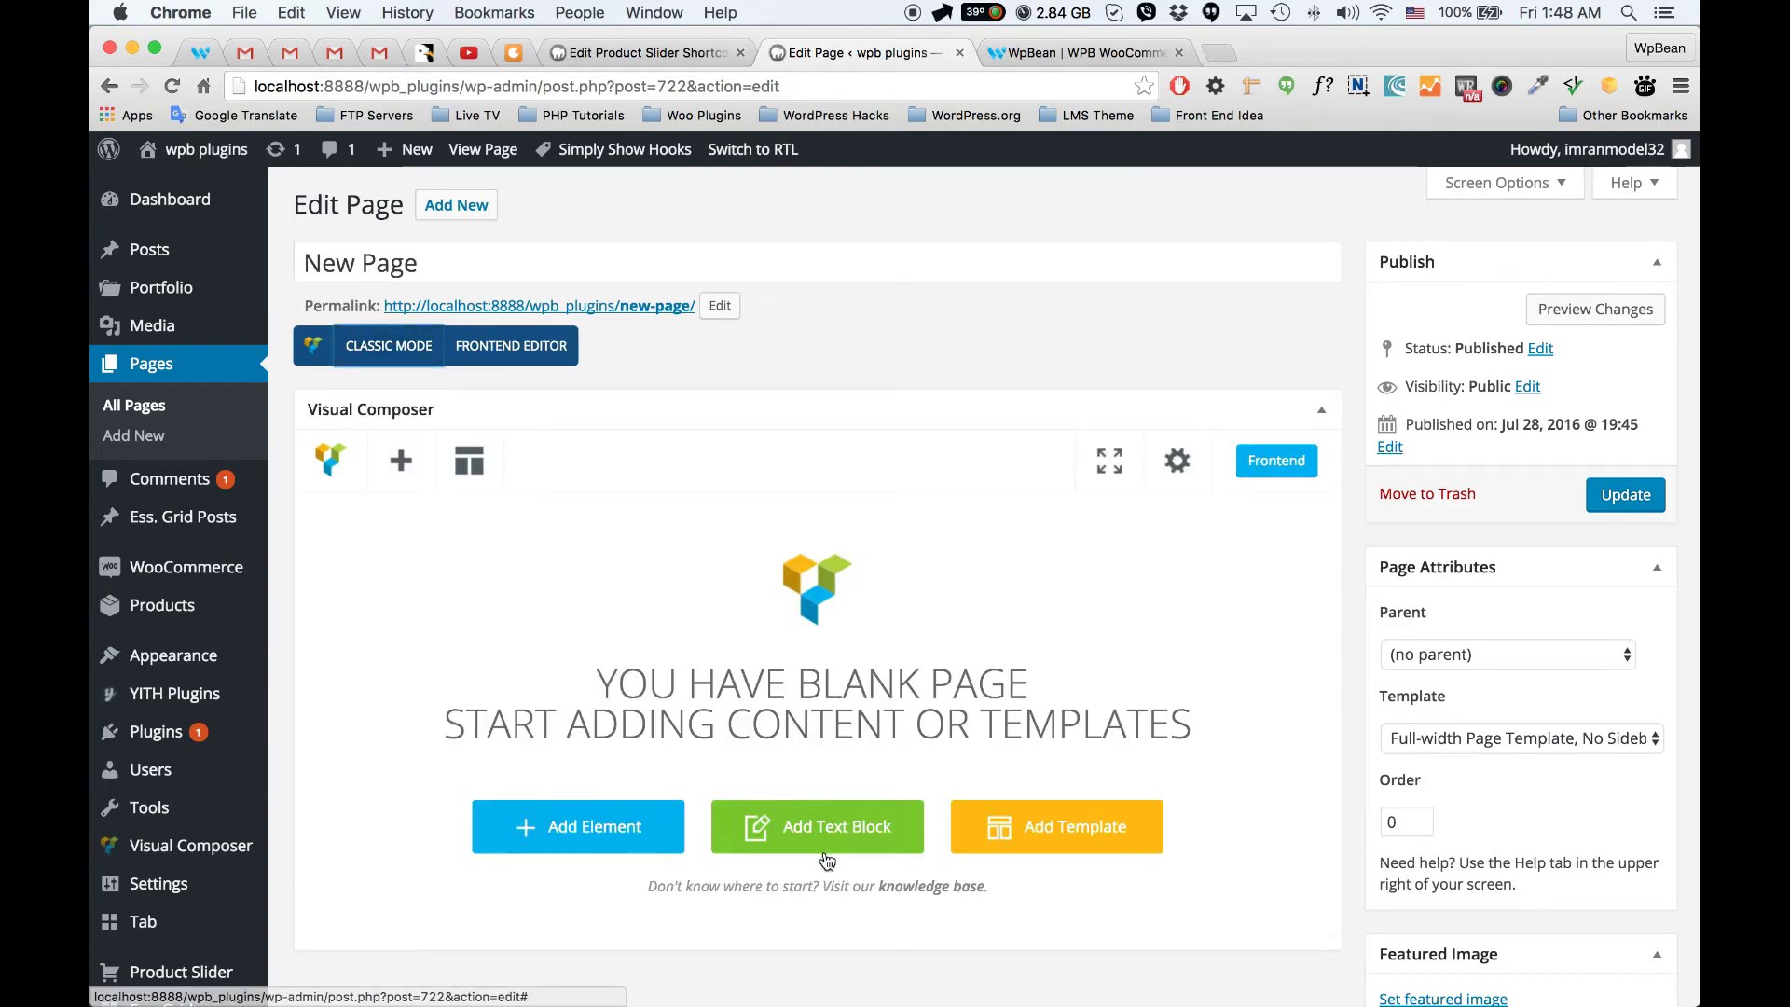
{"action": "left_click", "coordinate": [616, 848]}
{"action": "scroll", "coordinate": [615, 671], "scroll_direction": "down", "scroll_amount": 2}
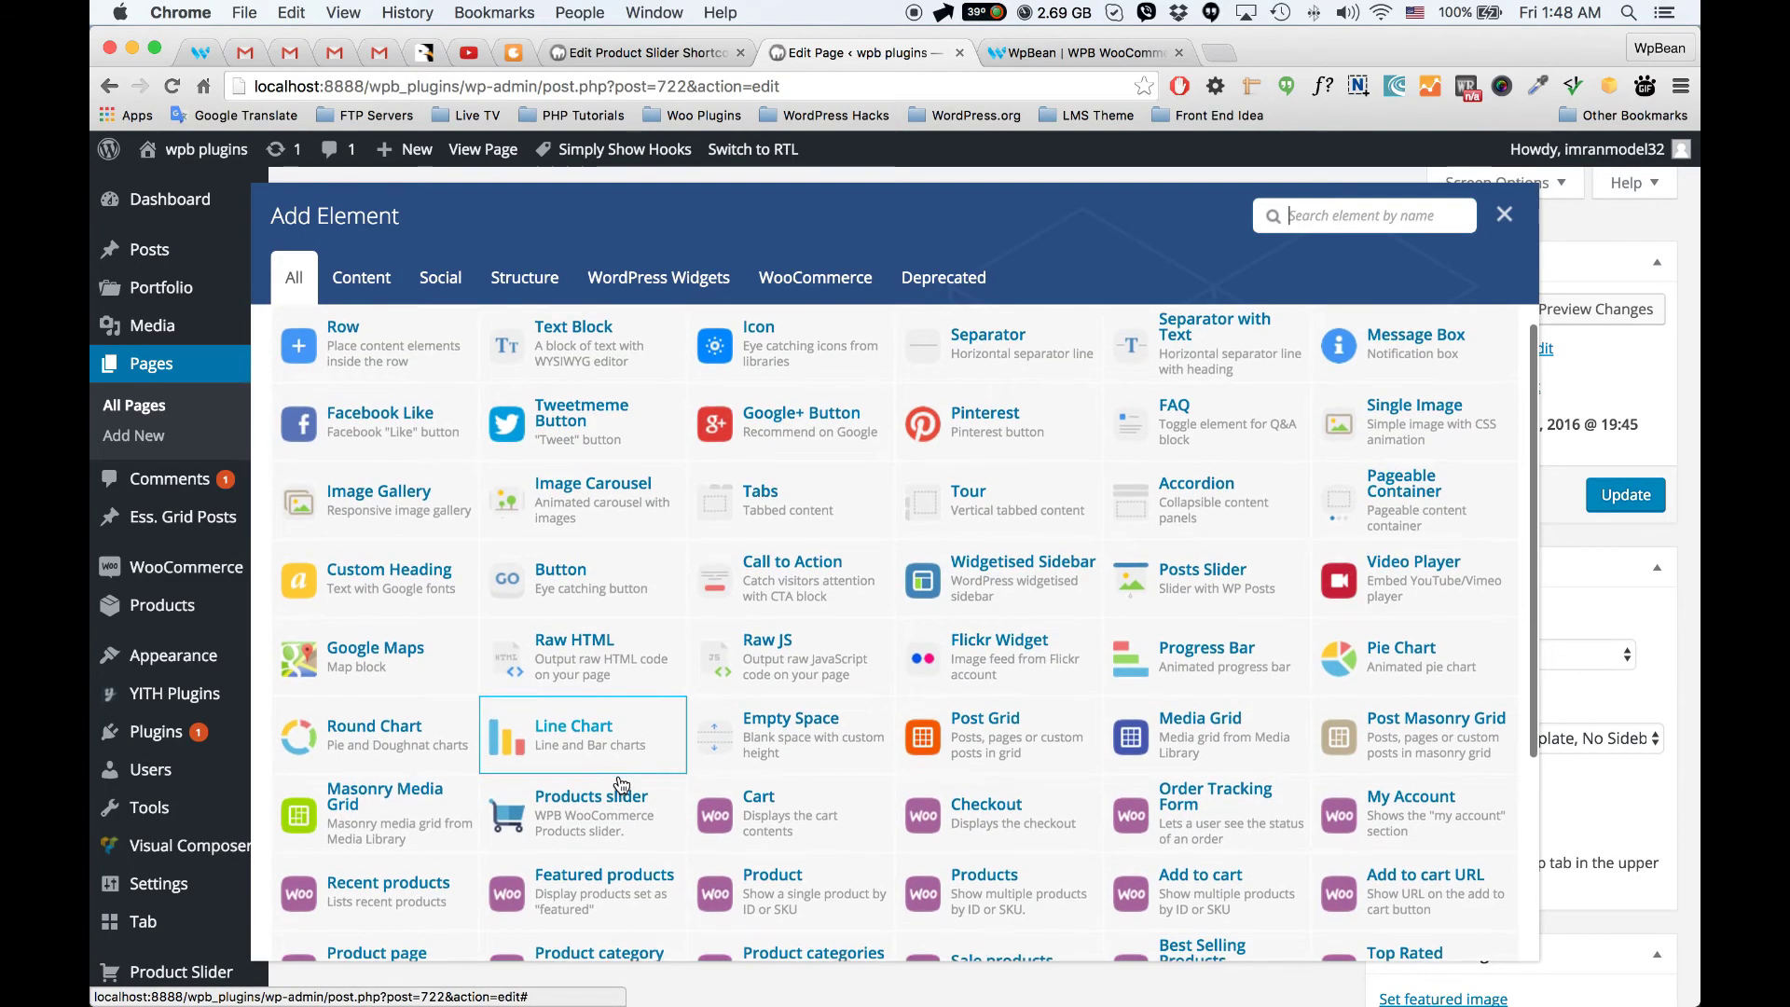
{"action": "left_click", "coordinate": [571, 797]}
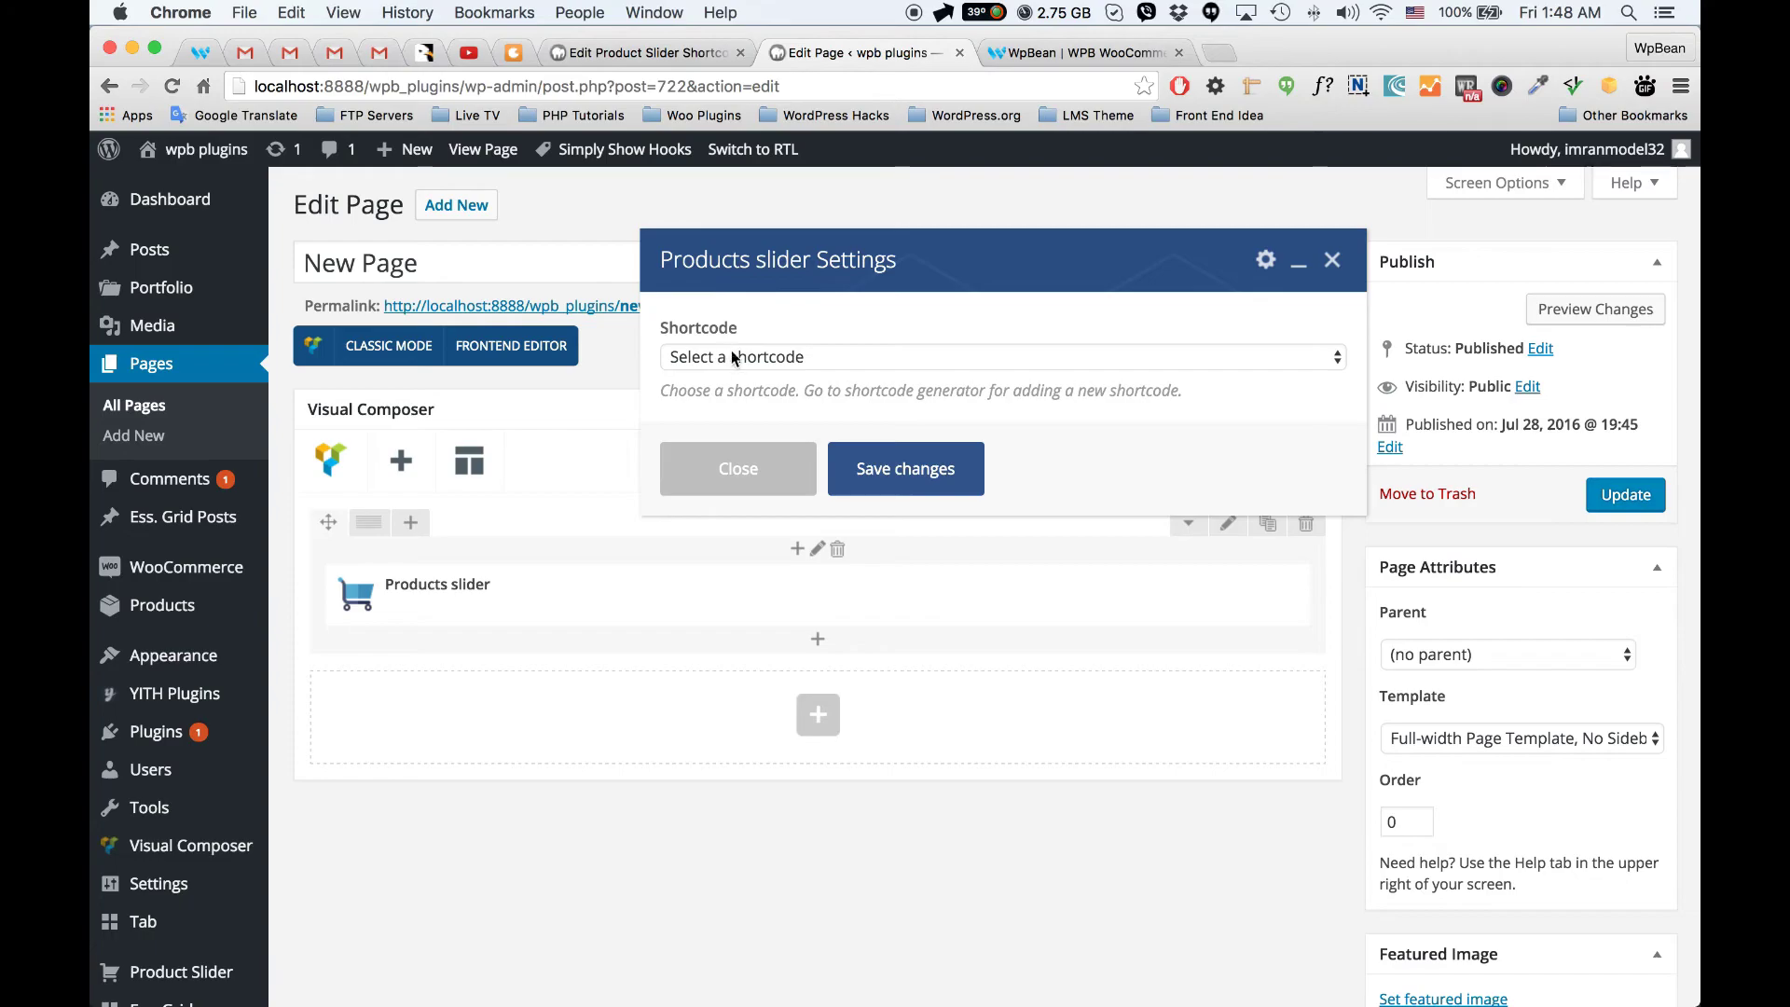
Step: Look at the element's Shortcode dropdown, then go back to the shortcode 721 settings
{"action": "left_click", "coordinate": [737, 359]}
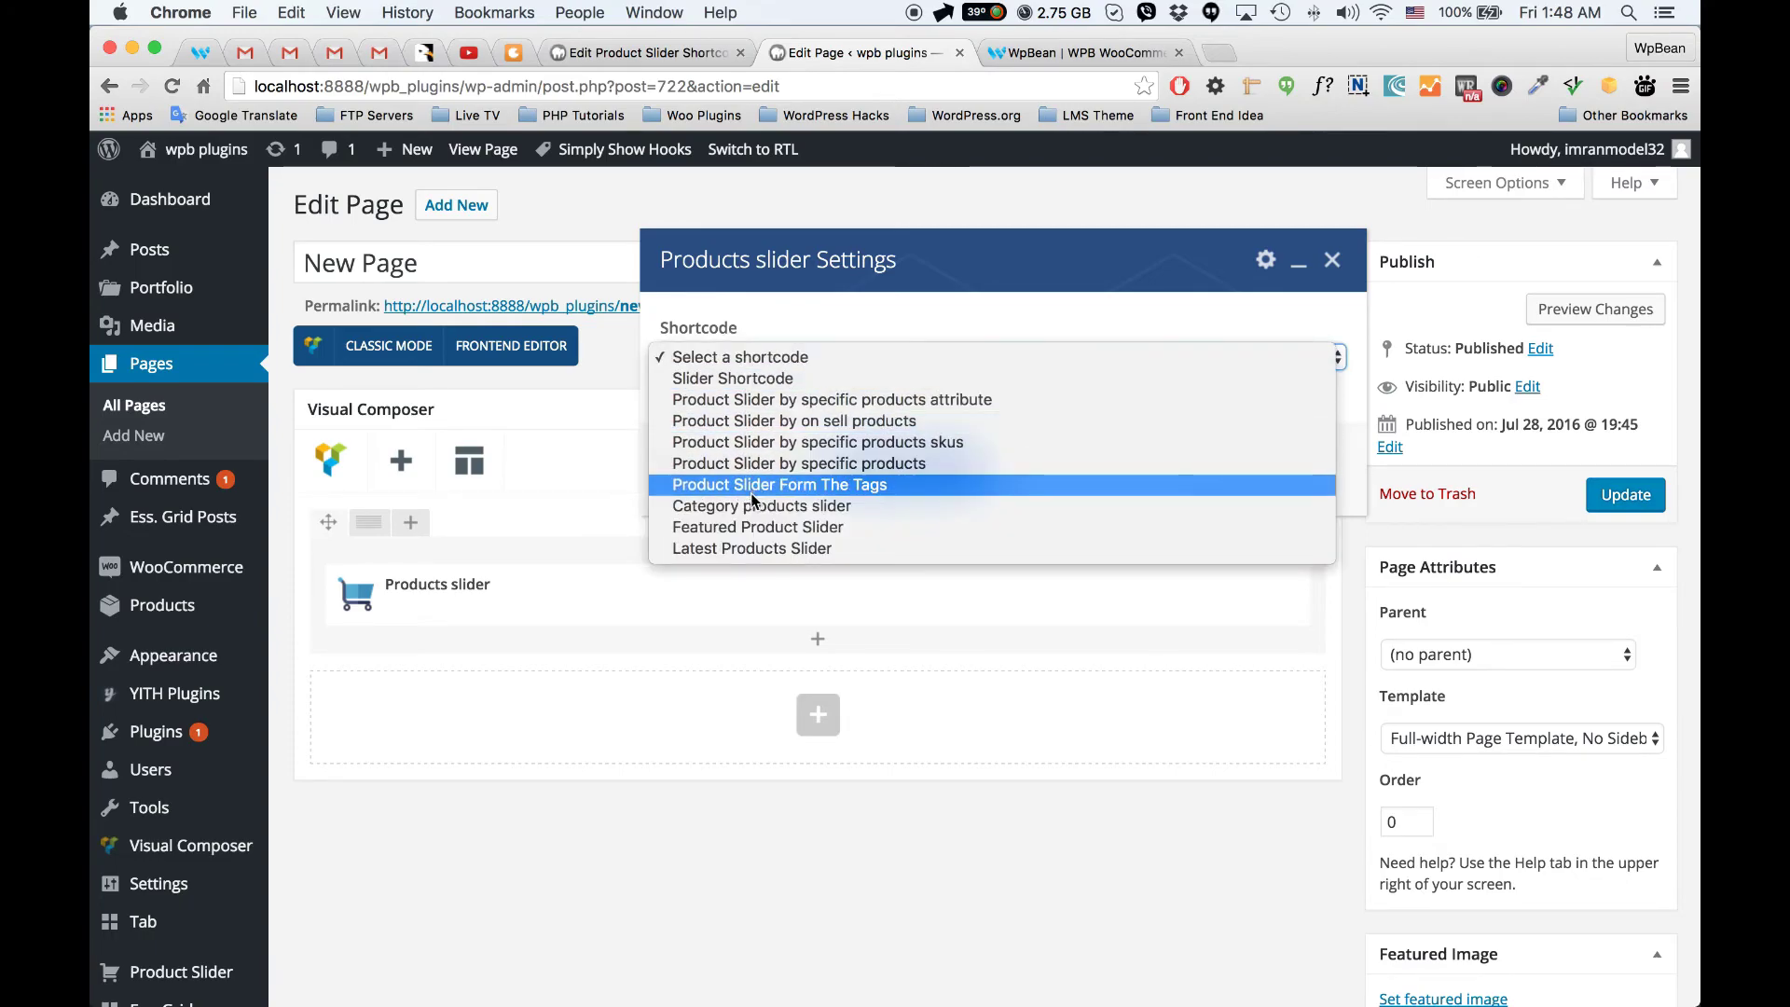
{"action": "left_click", "coordinate": [697, 58]}
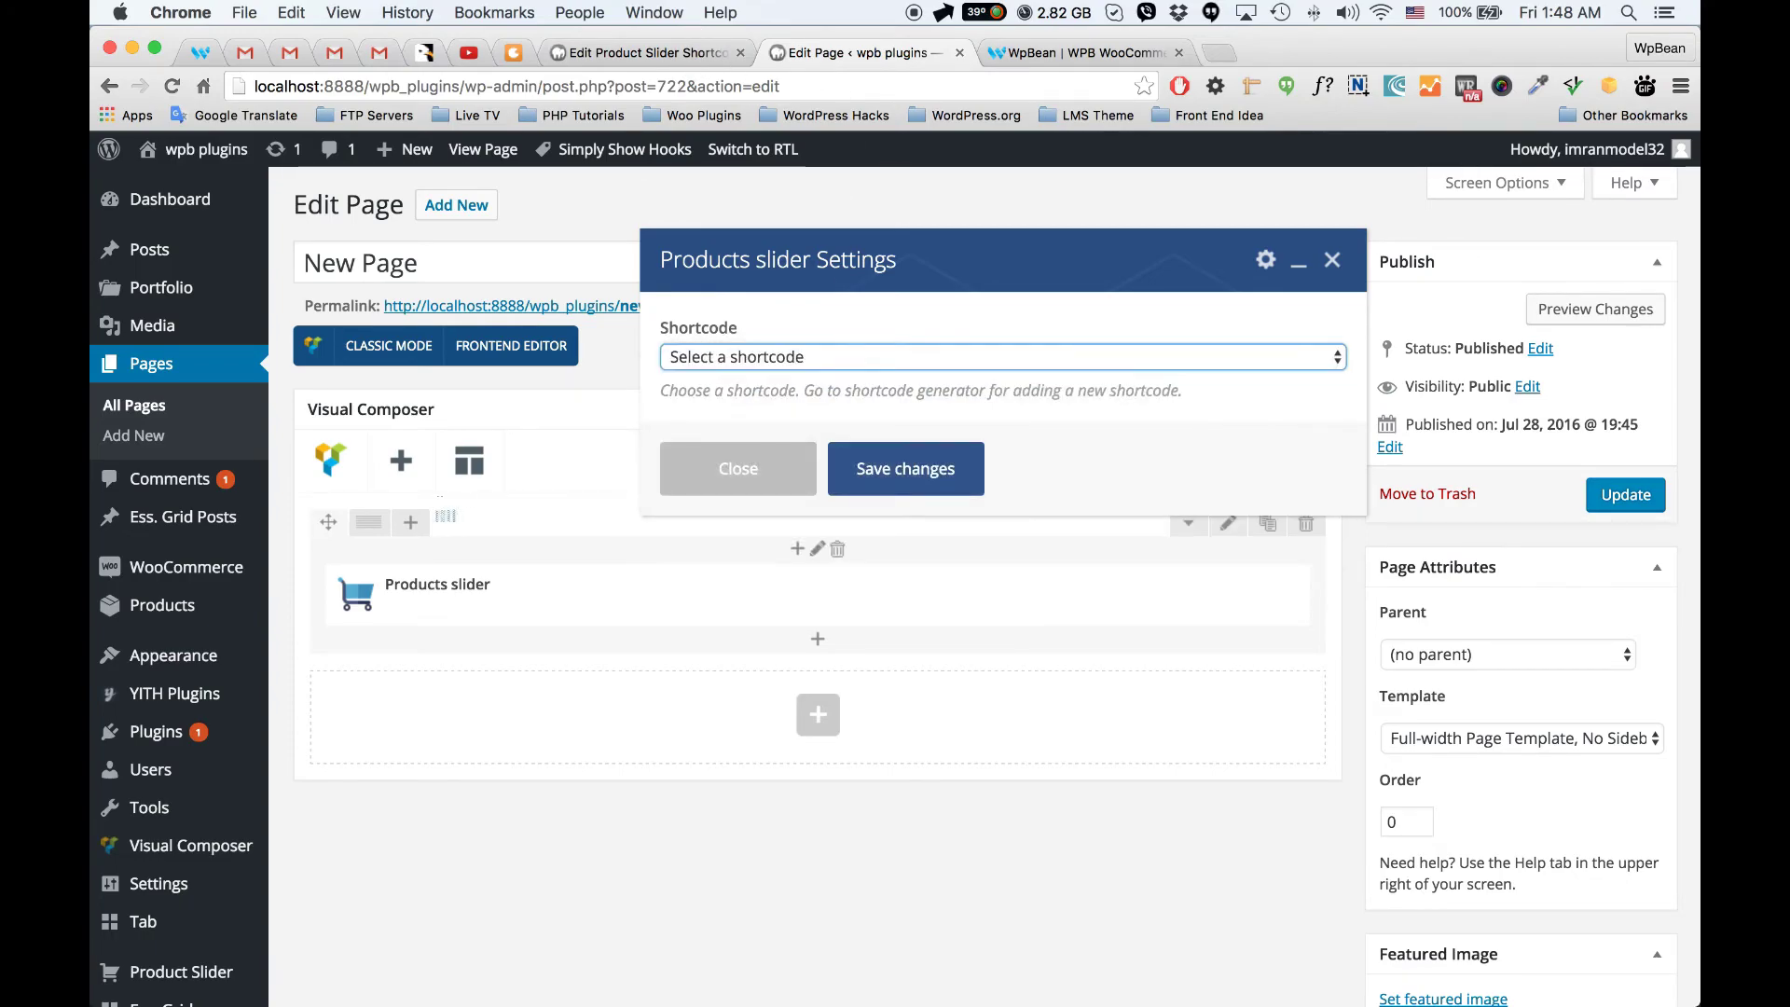
{"action": "scroll", "coordinate": [462, 523], "scroll_direction": "down", "scroll_amount": 3}
{"action": "left_click", "coordinate": [607, 58]}
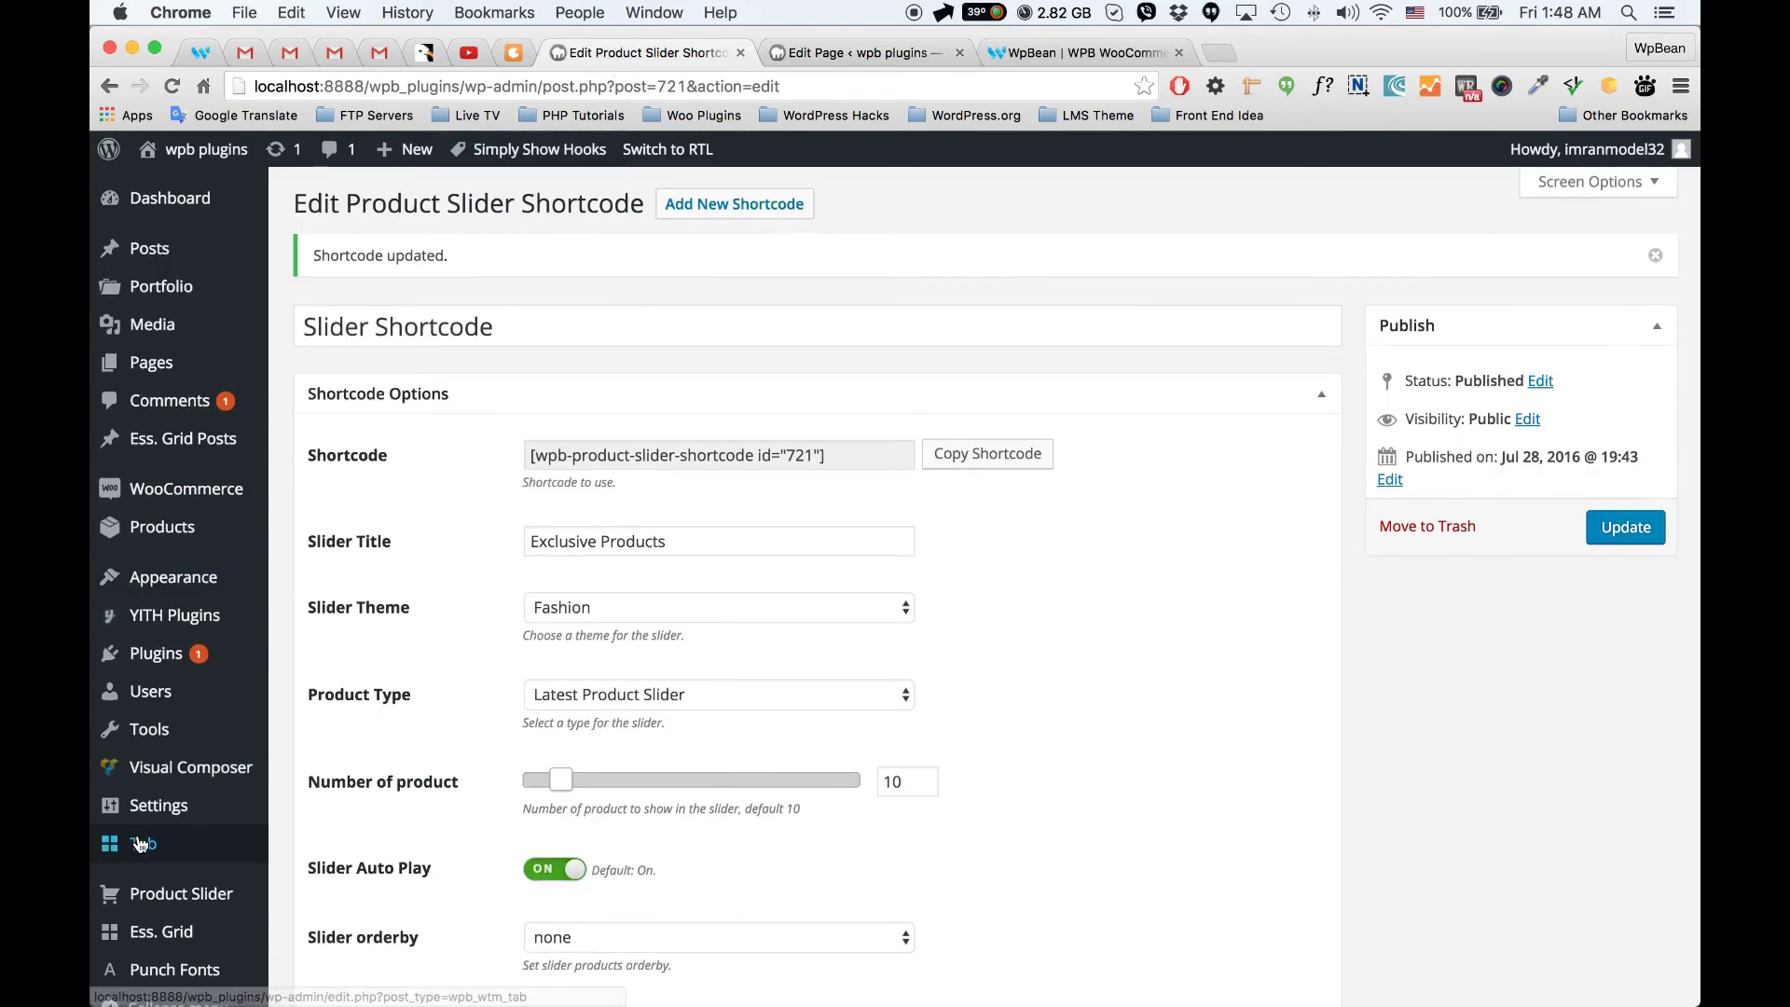
Step: Look up the slider shortcode's name in the Shortcode Generator list
{"action": "scroll", "coordinate": [373, 653], "scroll_direction": "down", "scroll_amount": 3}
{"action": "mouse_move", "coordinate": [181, 876]}
{"action": "left_click", "coordinate": [286, 927]}
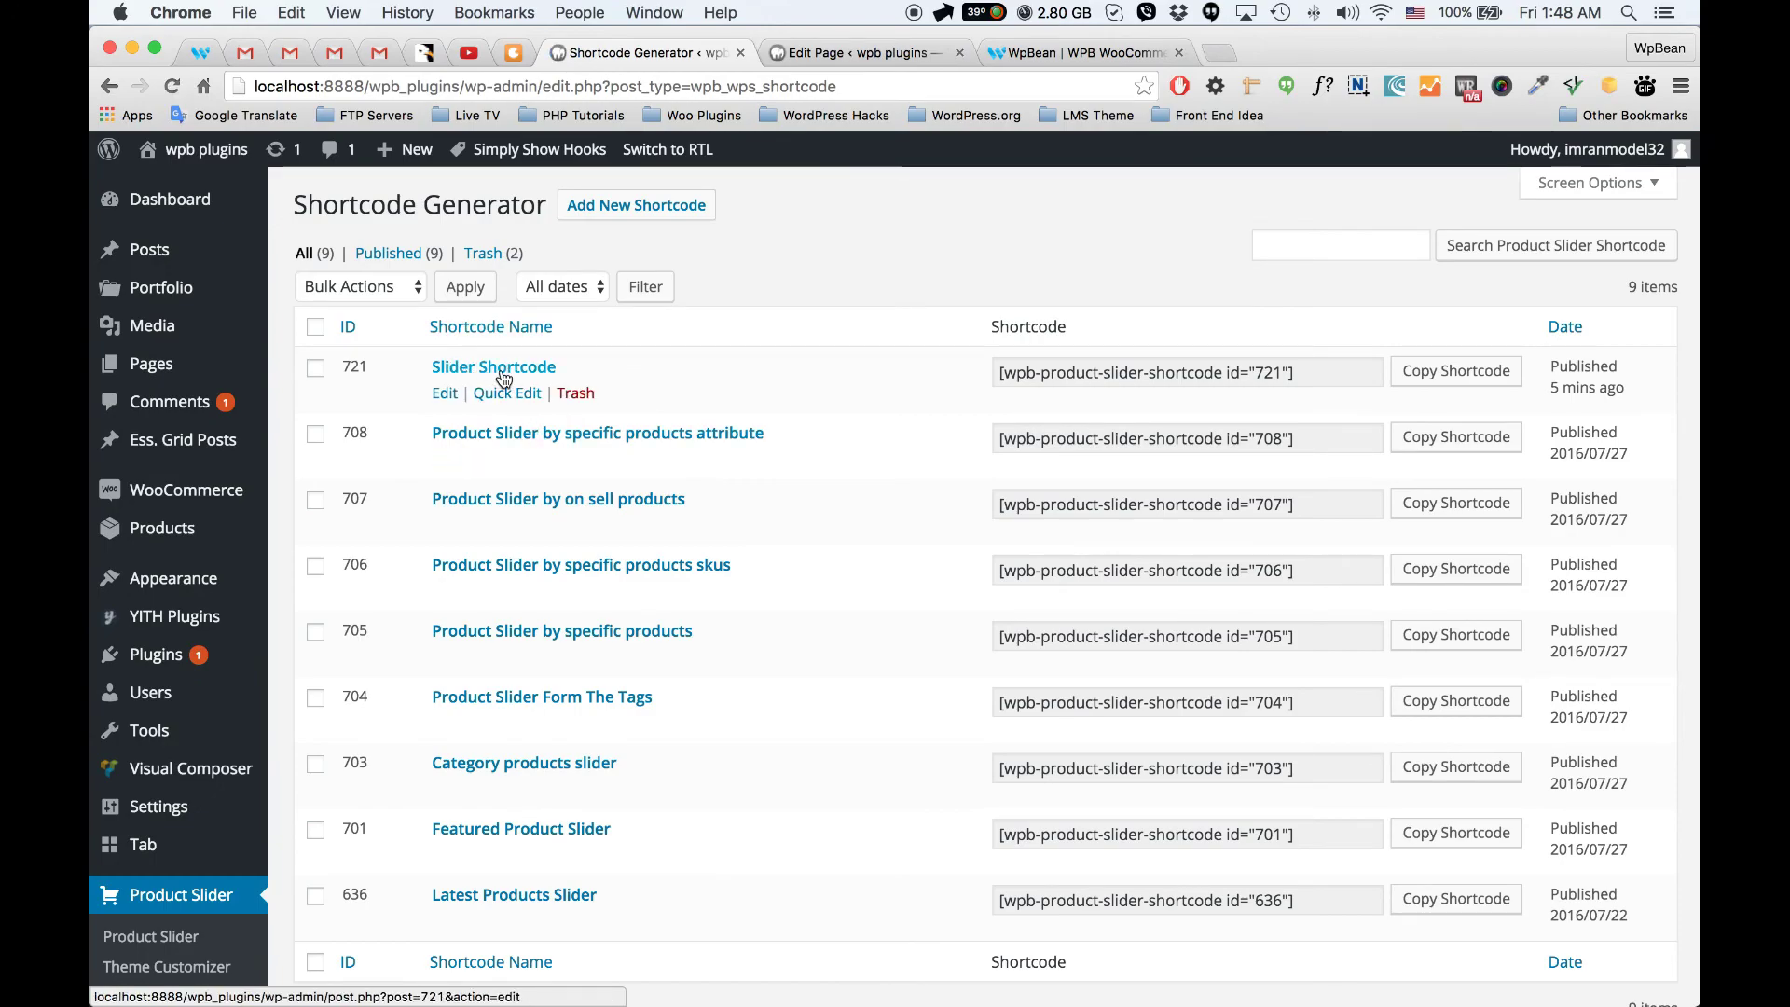
Step: Set the Products slider element's Shortcode to Slider Shortcode and save the element settings
{"action": "left_click", "coordinate": [859, 52]}
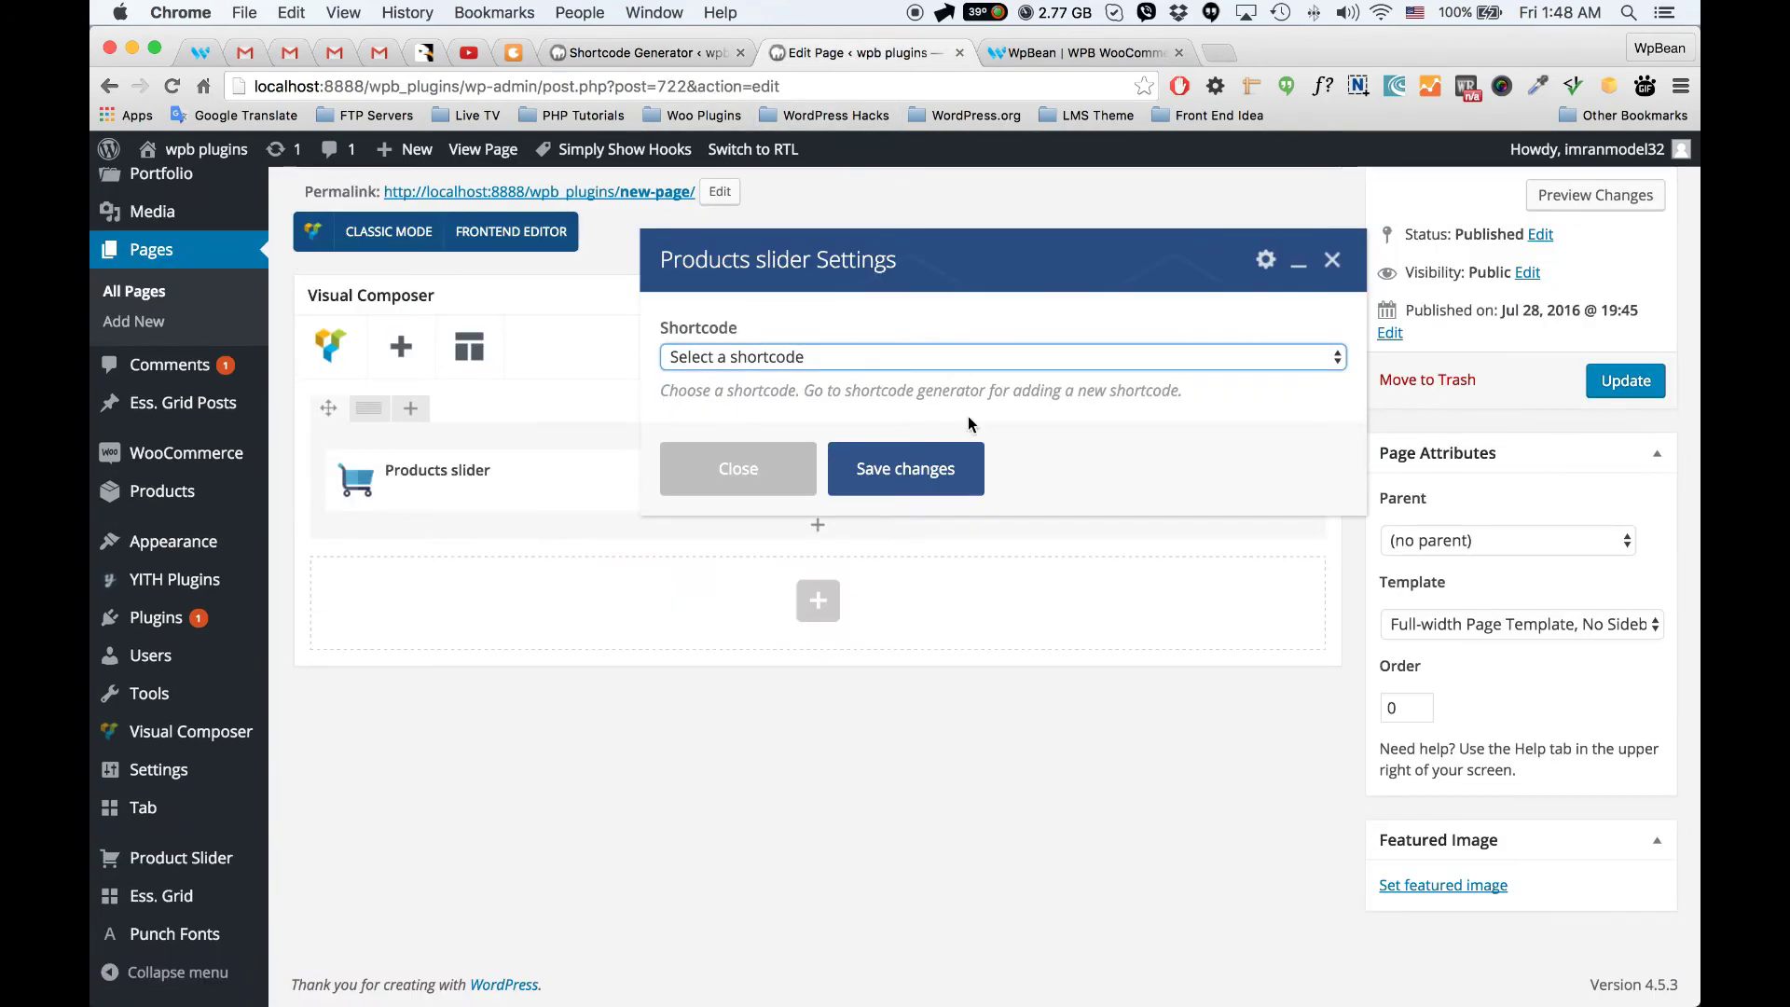
{"action": "left_click", "coordinate": [781, 359]}
{"action": "left_click", "coordinate": [760, 380]}
{"action": "left_click", "coordinate": [872, 471]}
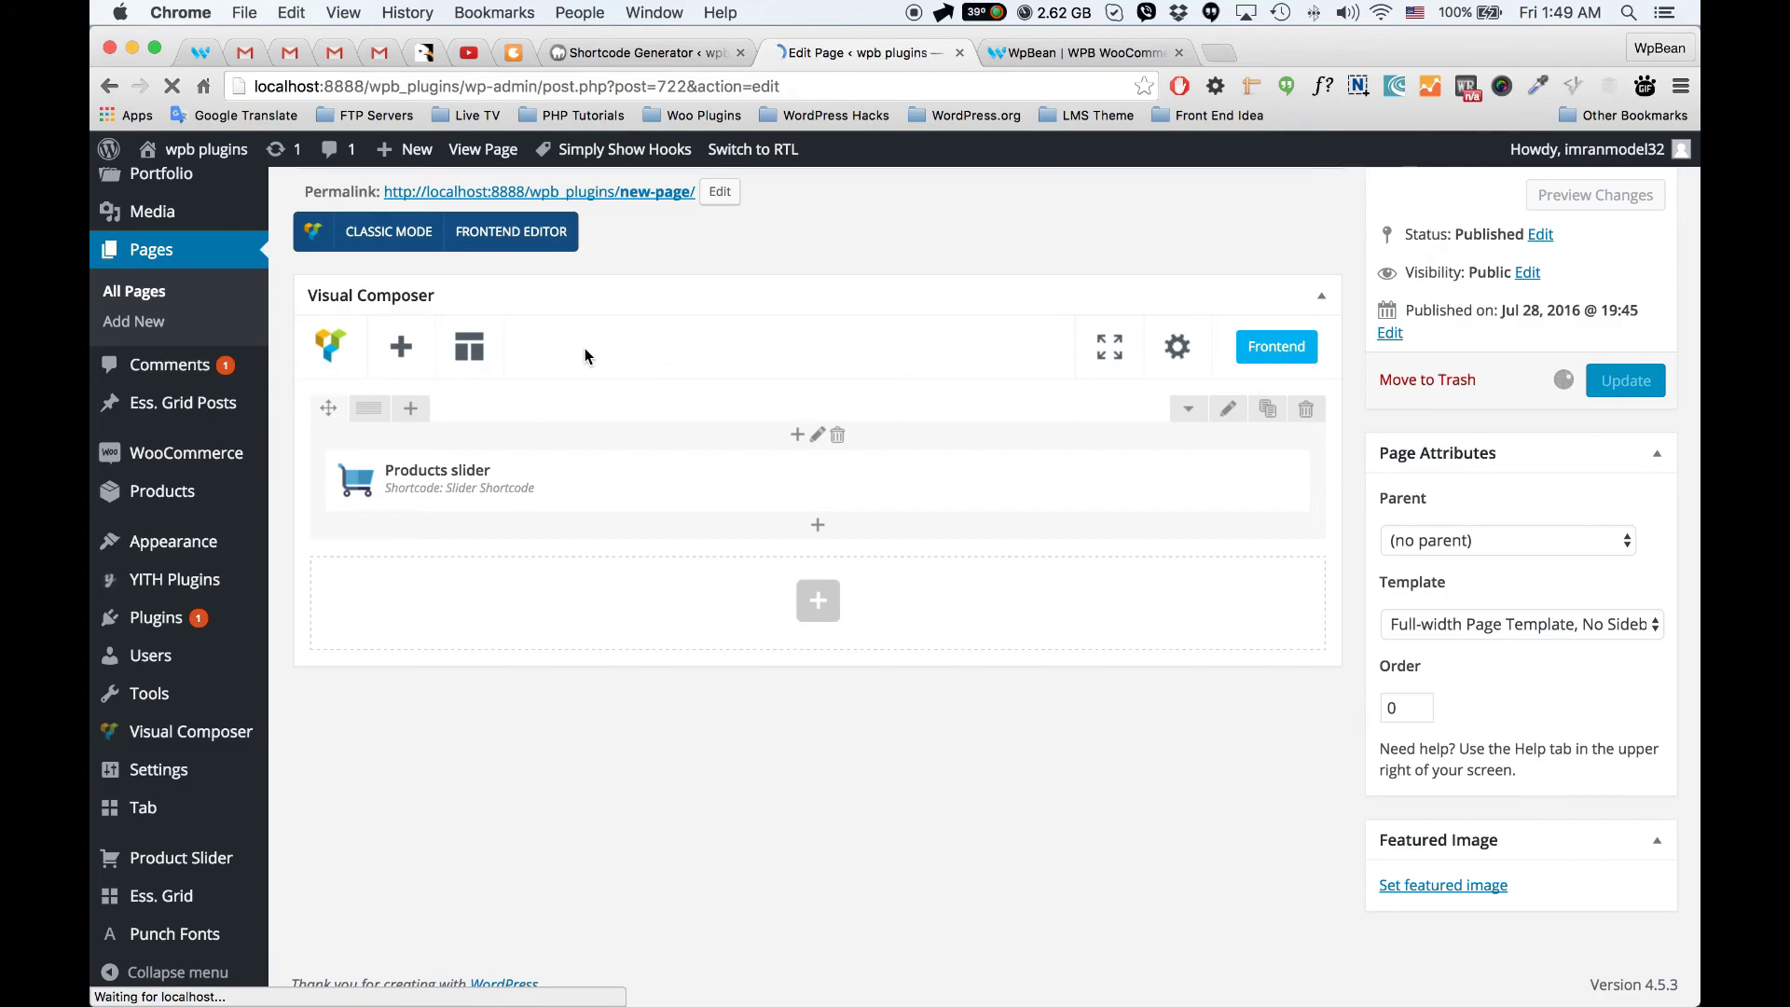
{"action": "right_click", "coordinate": [558, 370]}
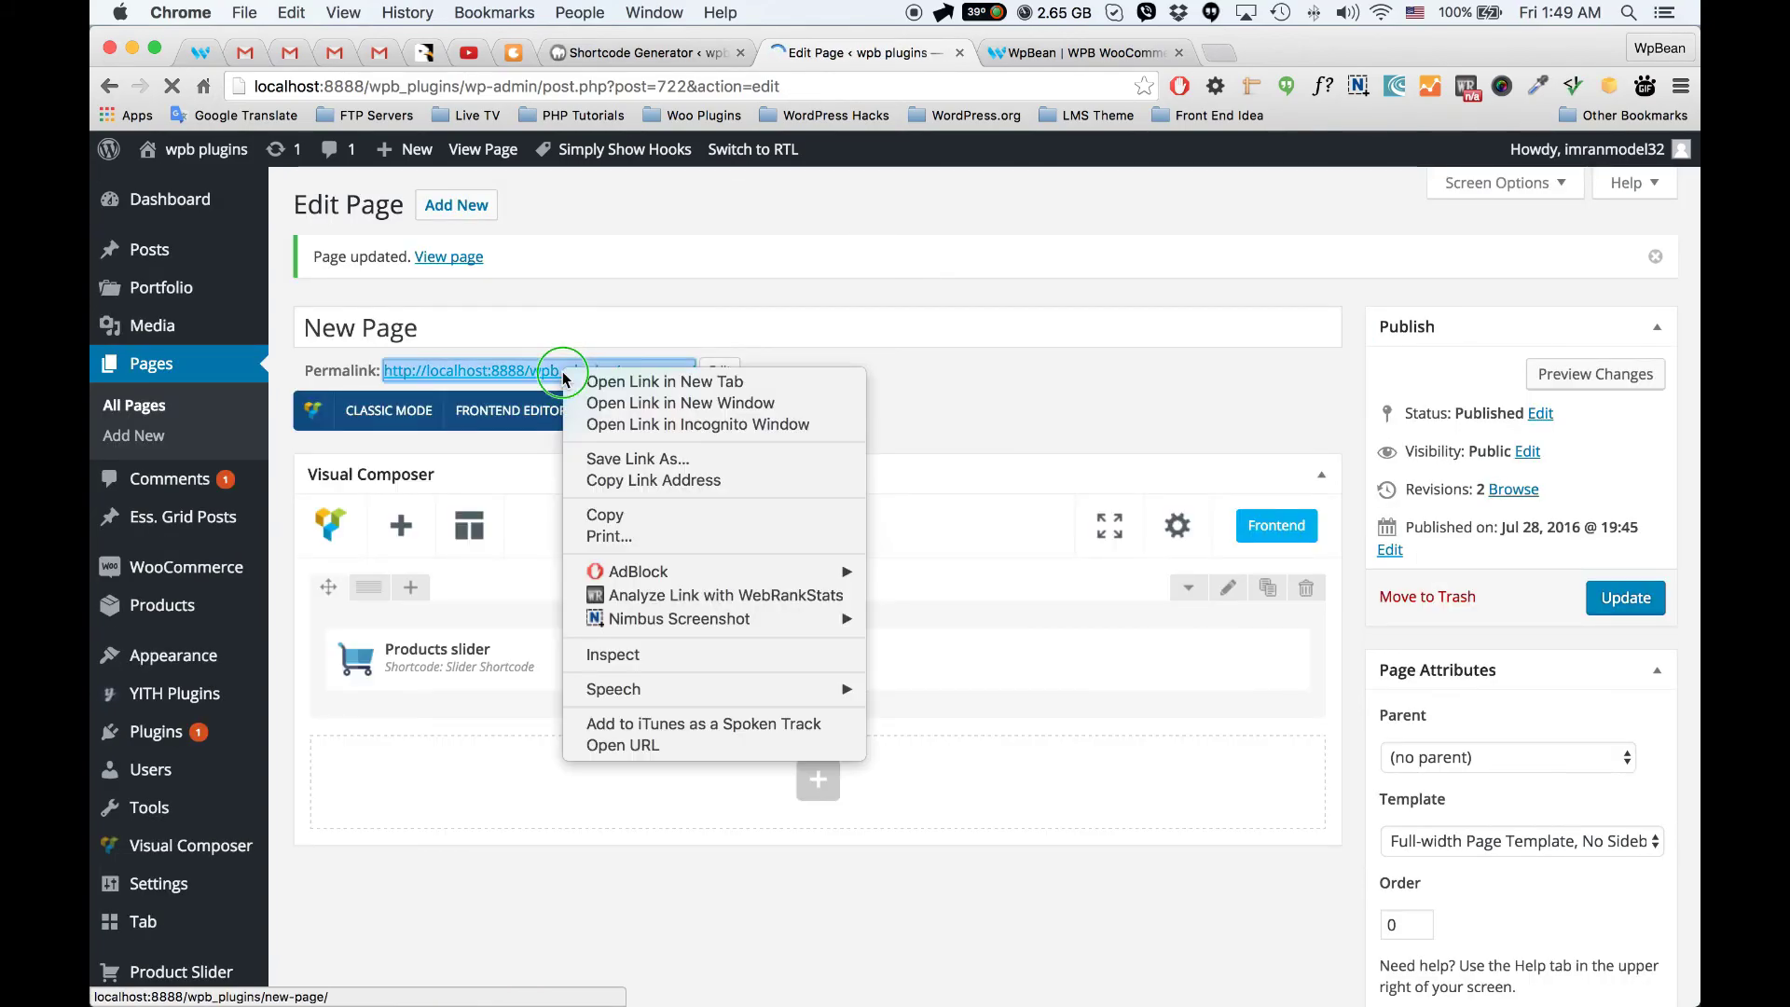
Step: Open the live New Page in a new tab, drag through the Exclusive Products carousel, and return
{"action": "left_click", "coordinate": [653, 392]}
{"action": "left_click", "coordinate": [1016, 56]}
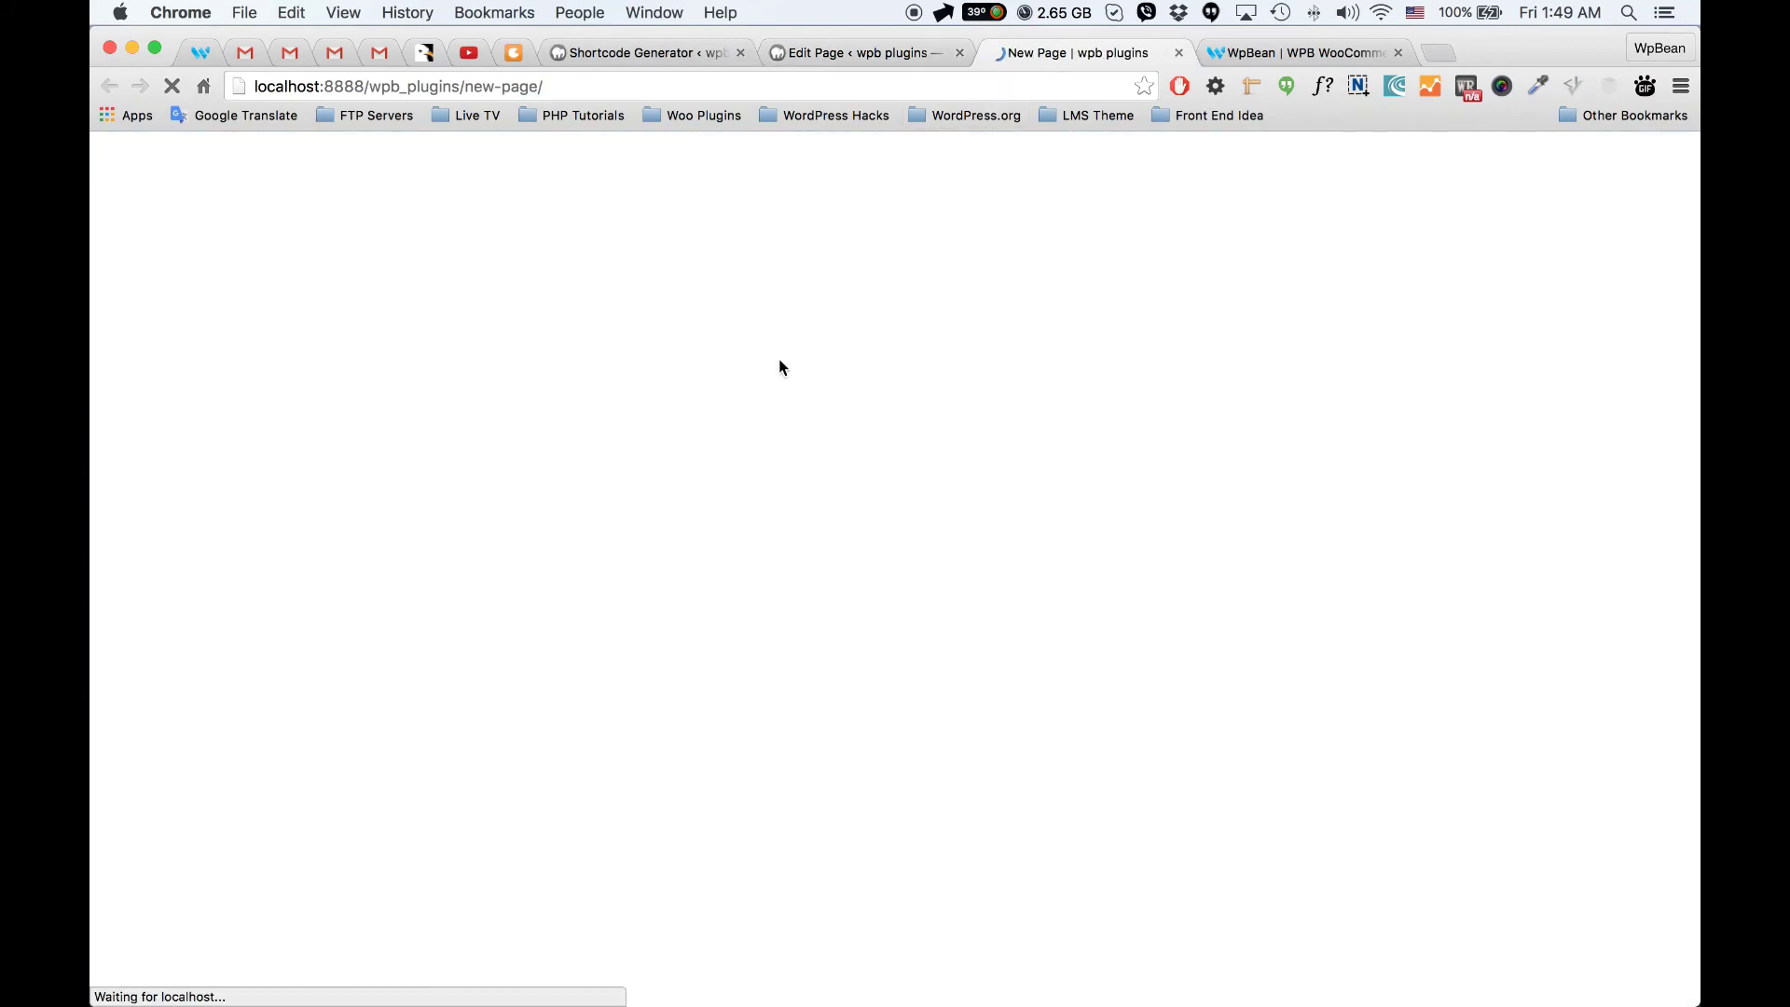
{"action": "scroll", "coordinate": [1227, 572], "scroll_direction": "down", "scroll_amount": 2}
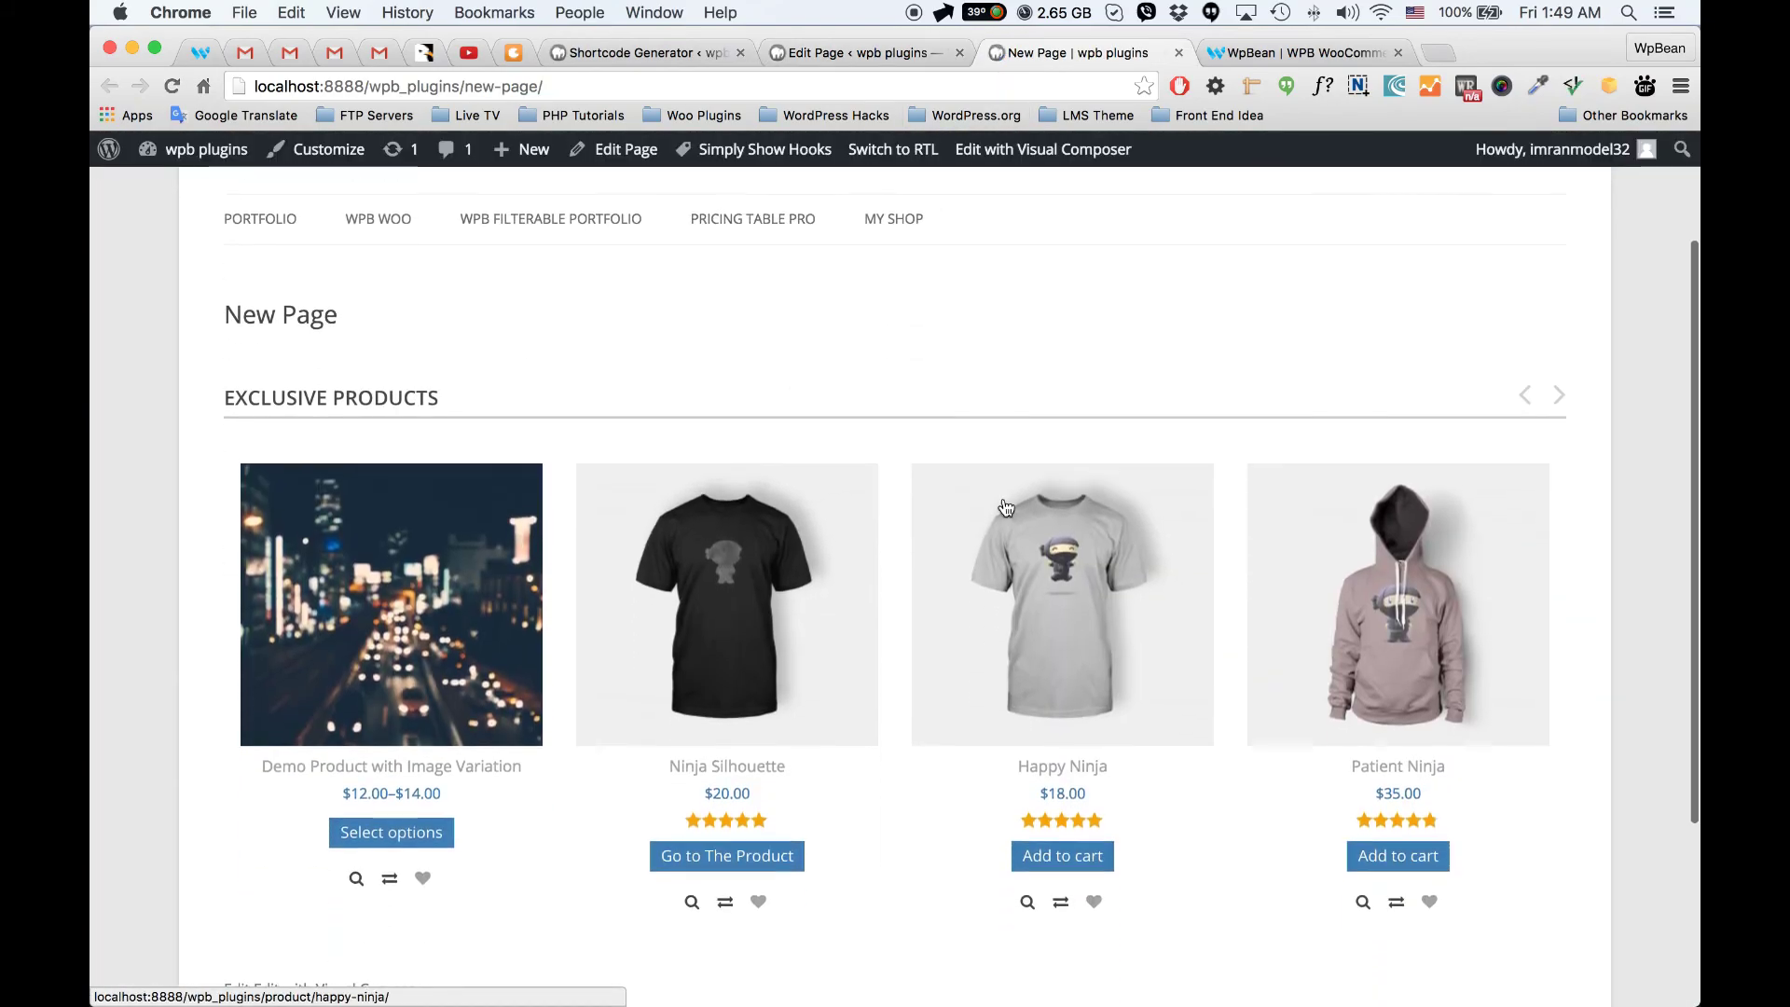
{"action": "left_click_drag", "start_coordinate": [1227, 572], "coordinate": [472, 531]}
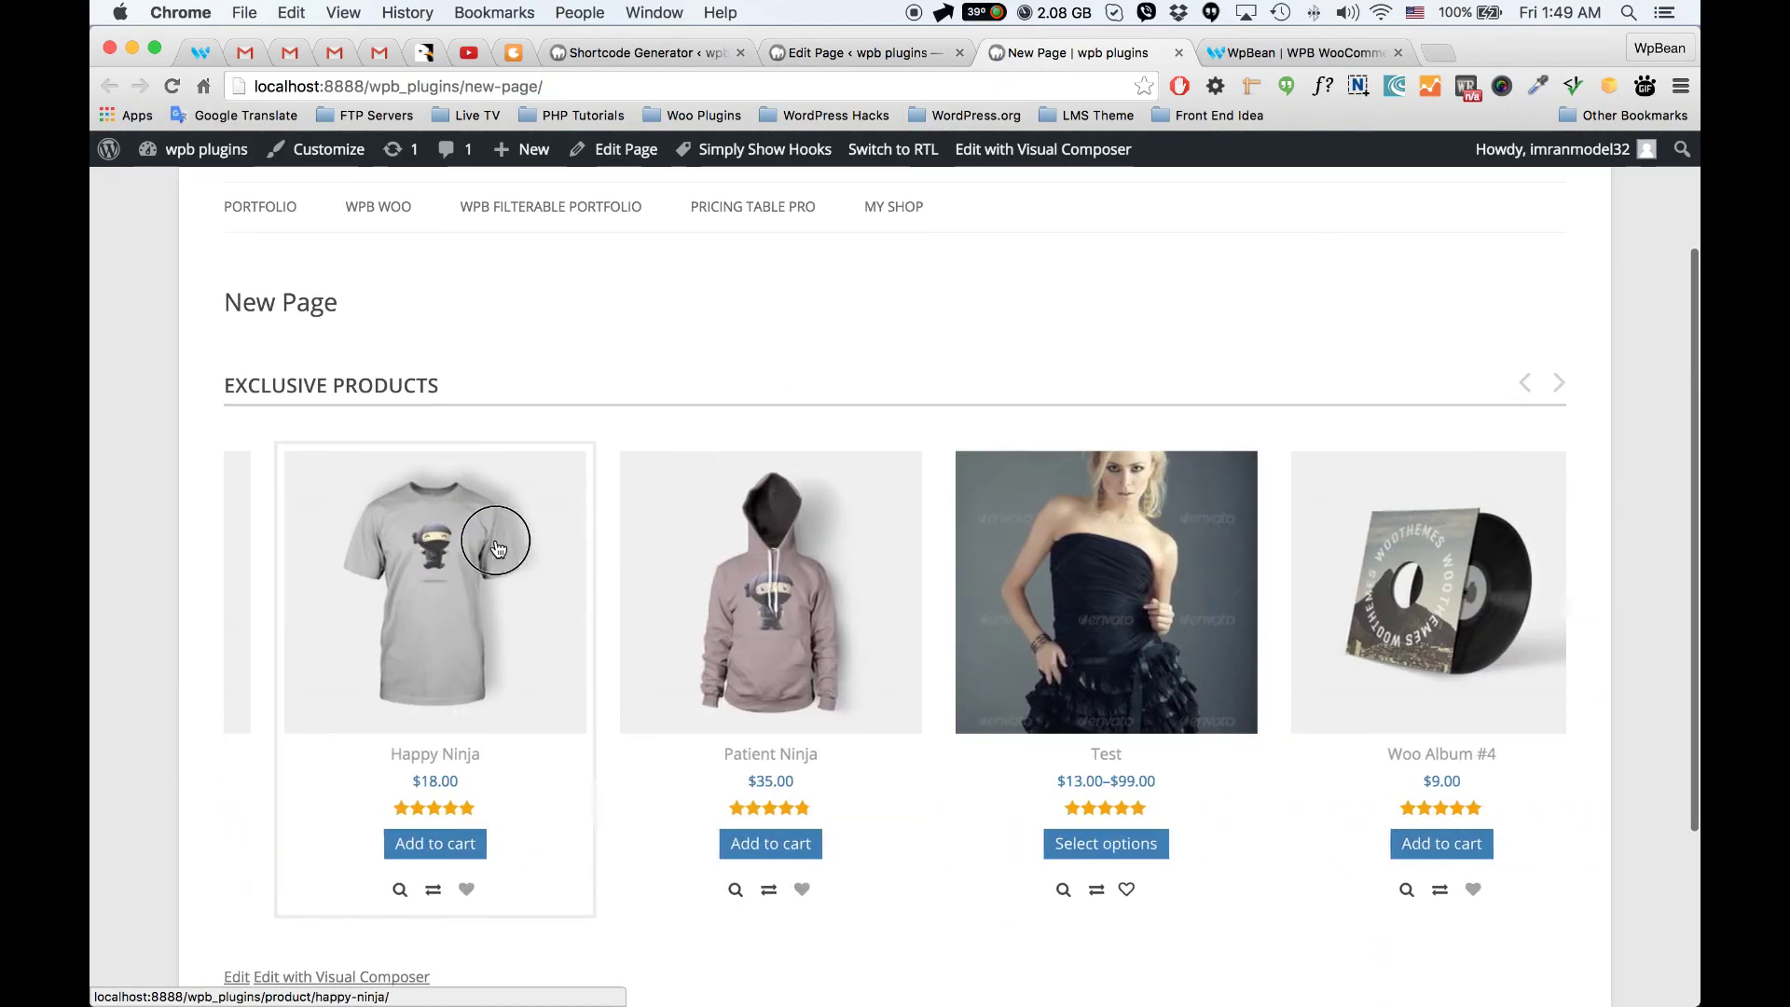
{"action": "left_click_drag", "start_coordinate": [1239, 579], "coordinate": [519, 548]}
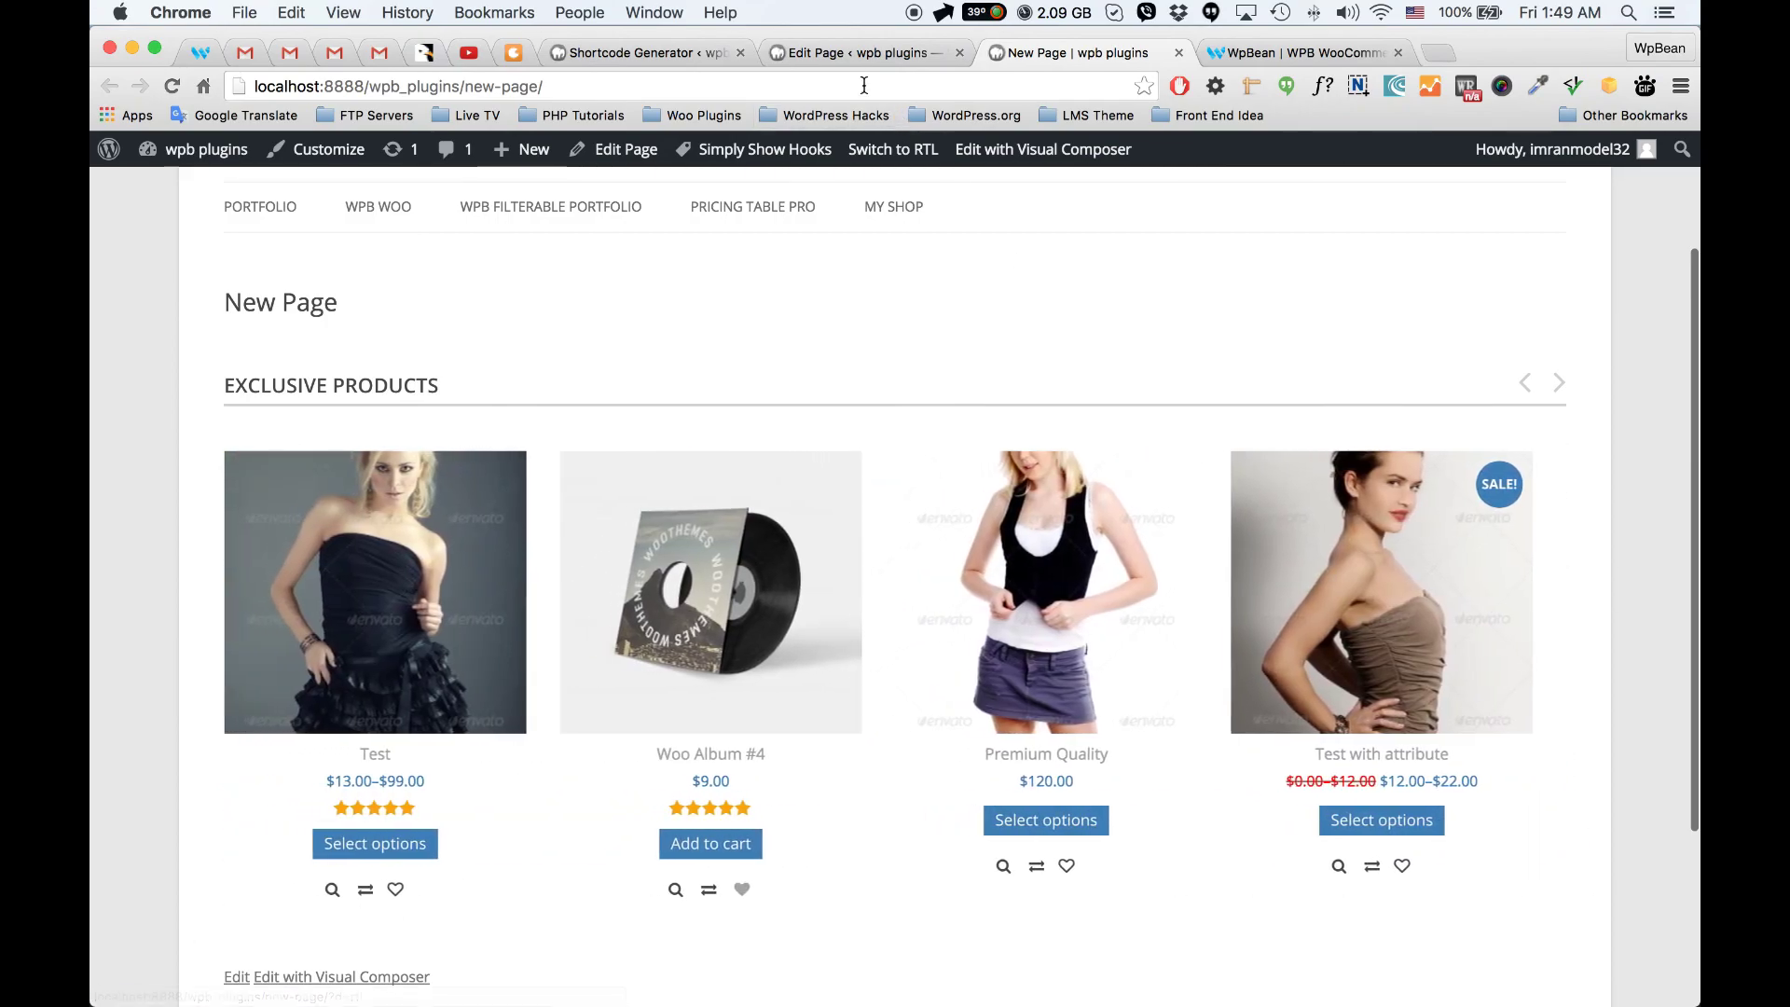
{"action": "left_click", "coordinate": [851, 52]}
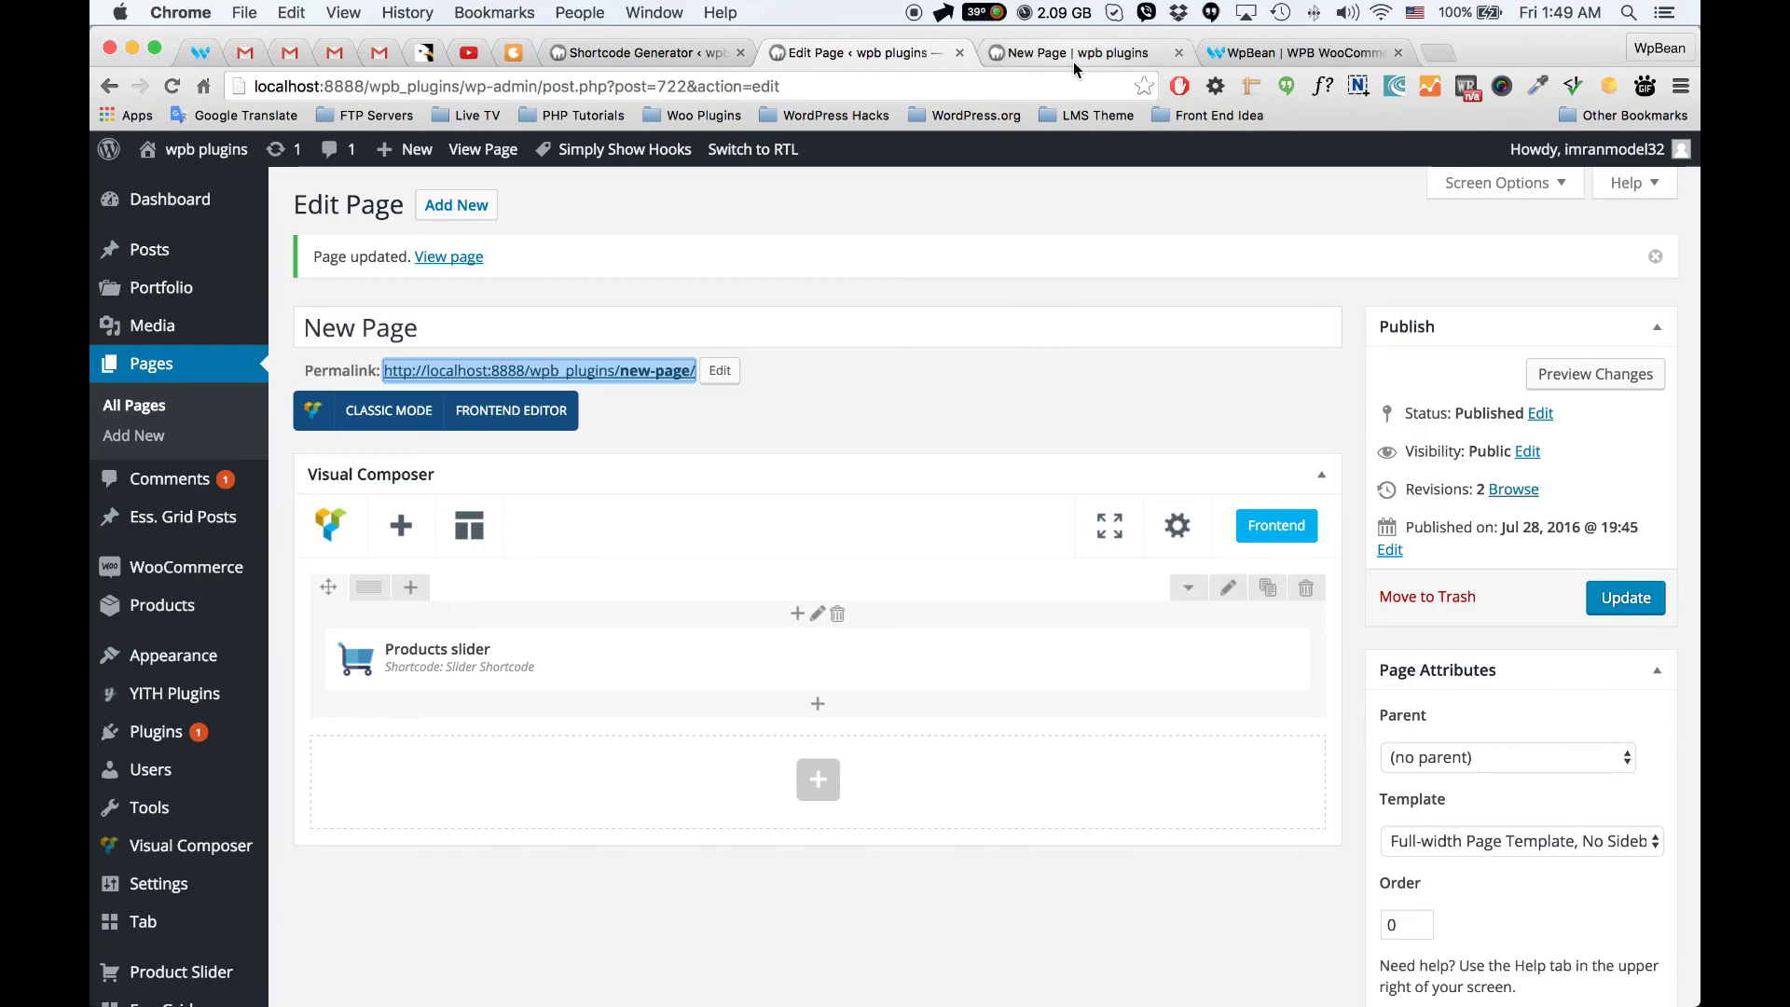